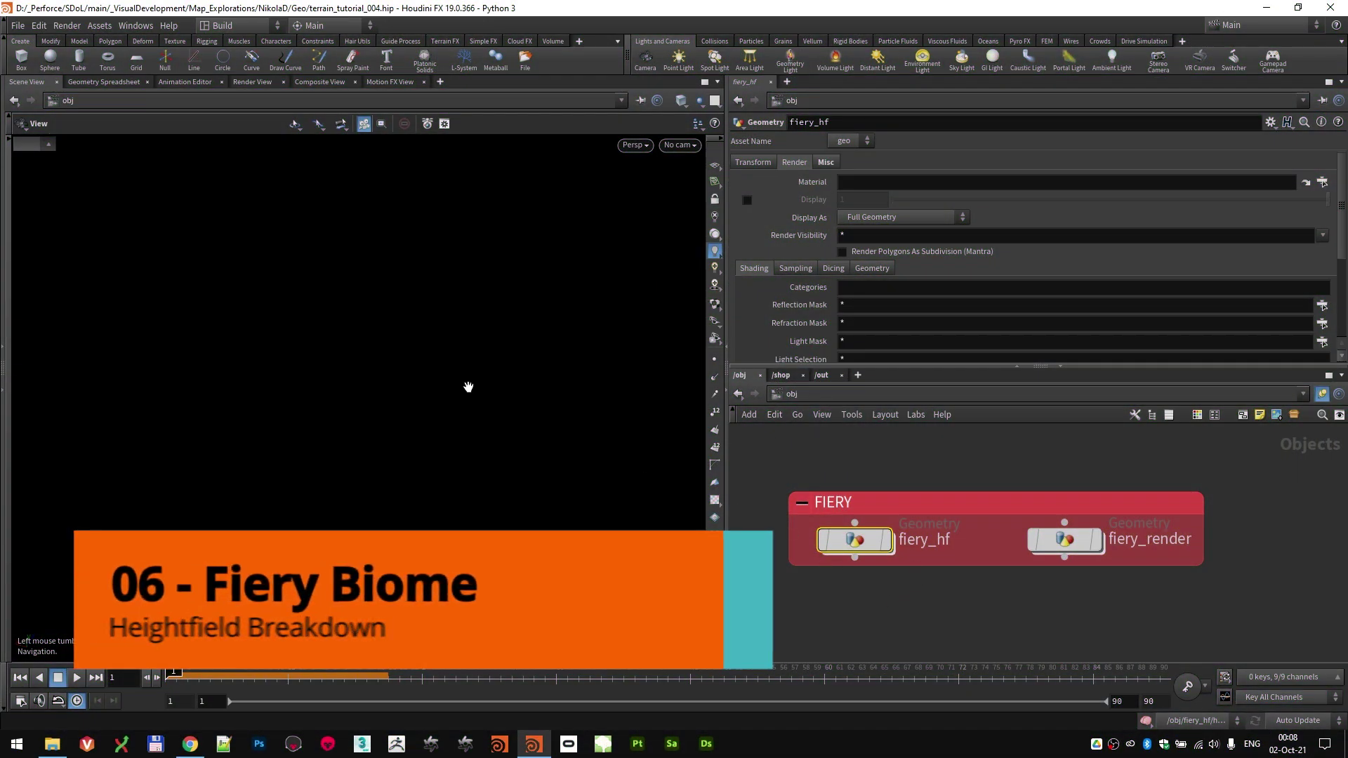
Step: Open the fiery_hf geometry network and examine the heightfield6 base node's grid and size settings in MAIN SHAPE
double_click(868, 547)
middle_drag(1126, 528, 1175, 497)
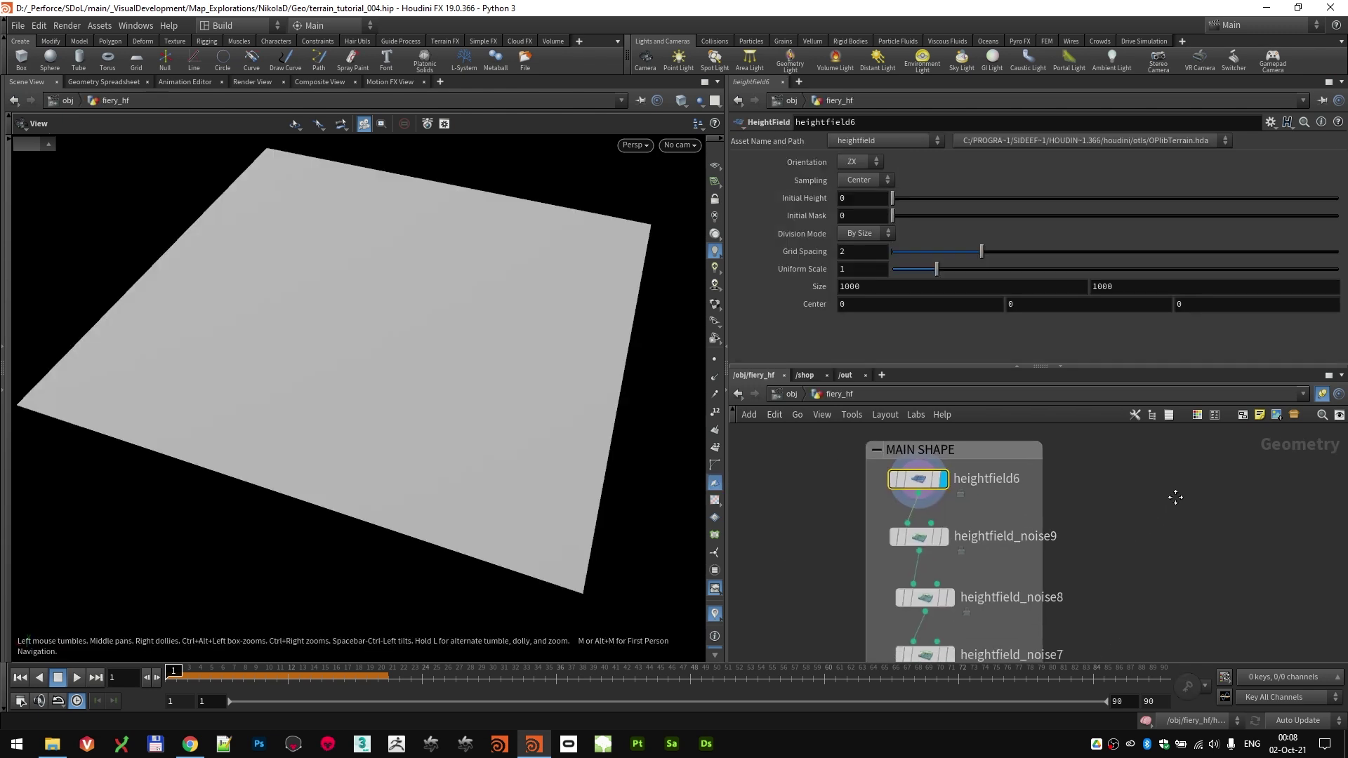
mouse_move(458, 395)
mouse_down()
mouse_move(466, 406)
mouse_move(451, 386)
mouse_move(461, 394)
mouse_up()
mouse_move(925, 477)
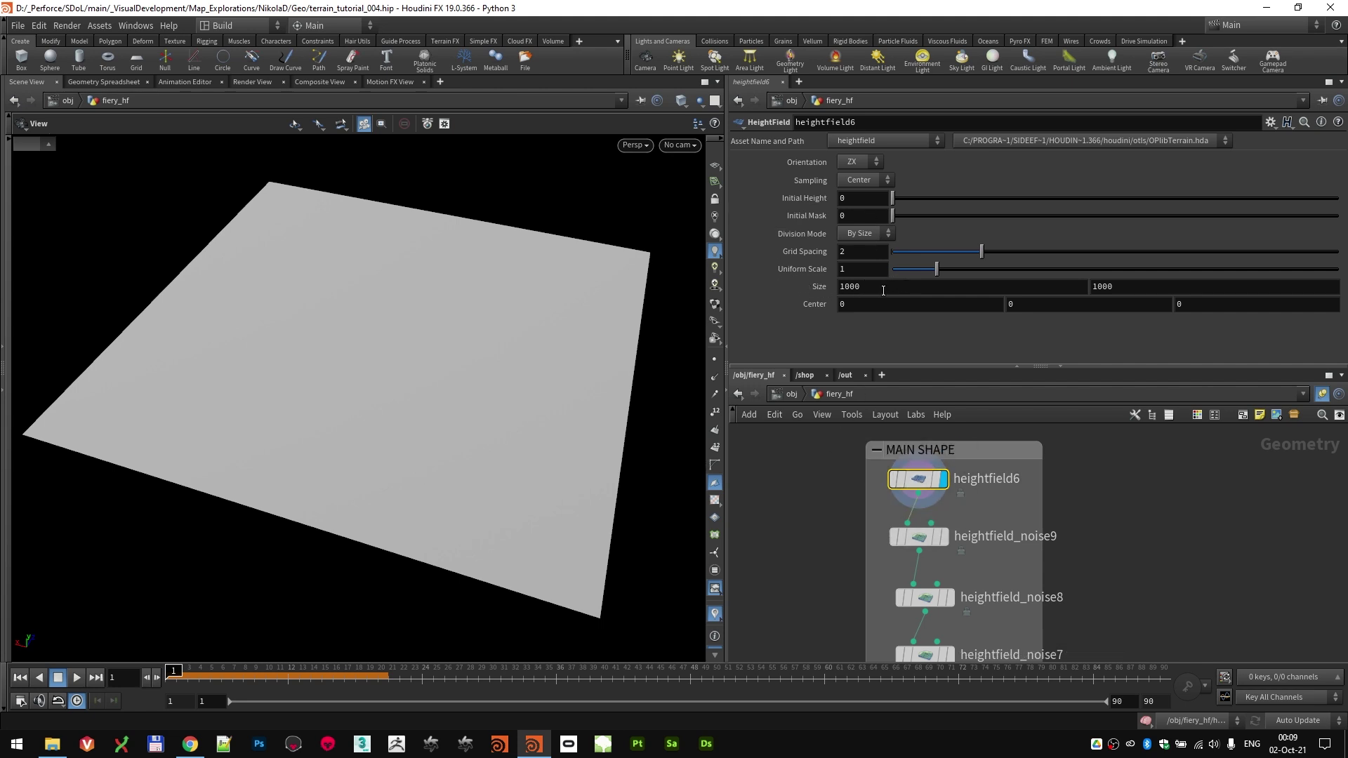
scroll(1138, 537, down, 2)
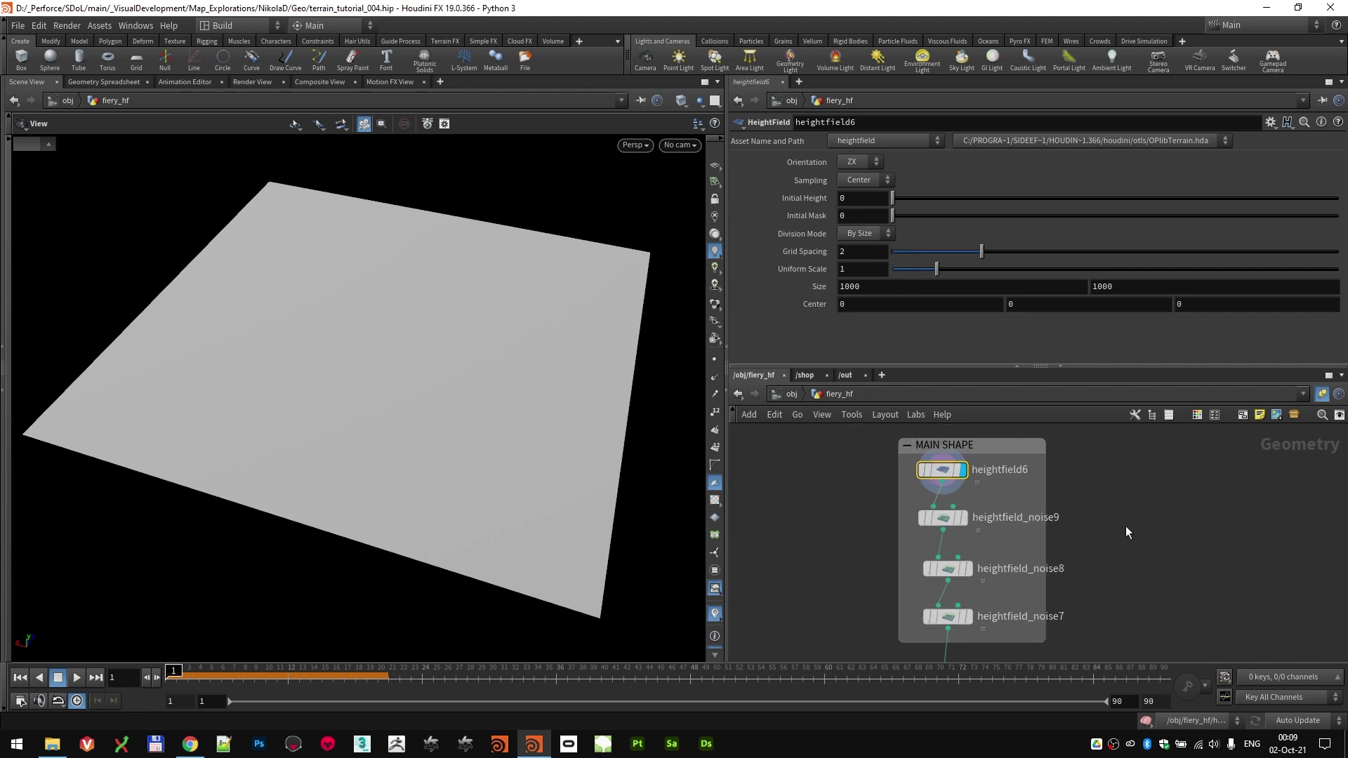
mouse_move(1128, 538)
middle_down()
mouse_move(1058, 539)
mouse_move(1104, 546)
middle_up()
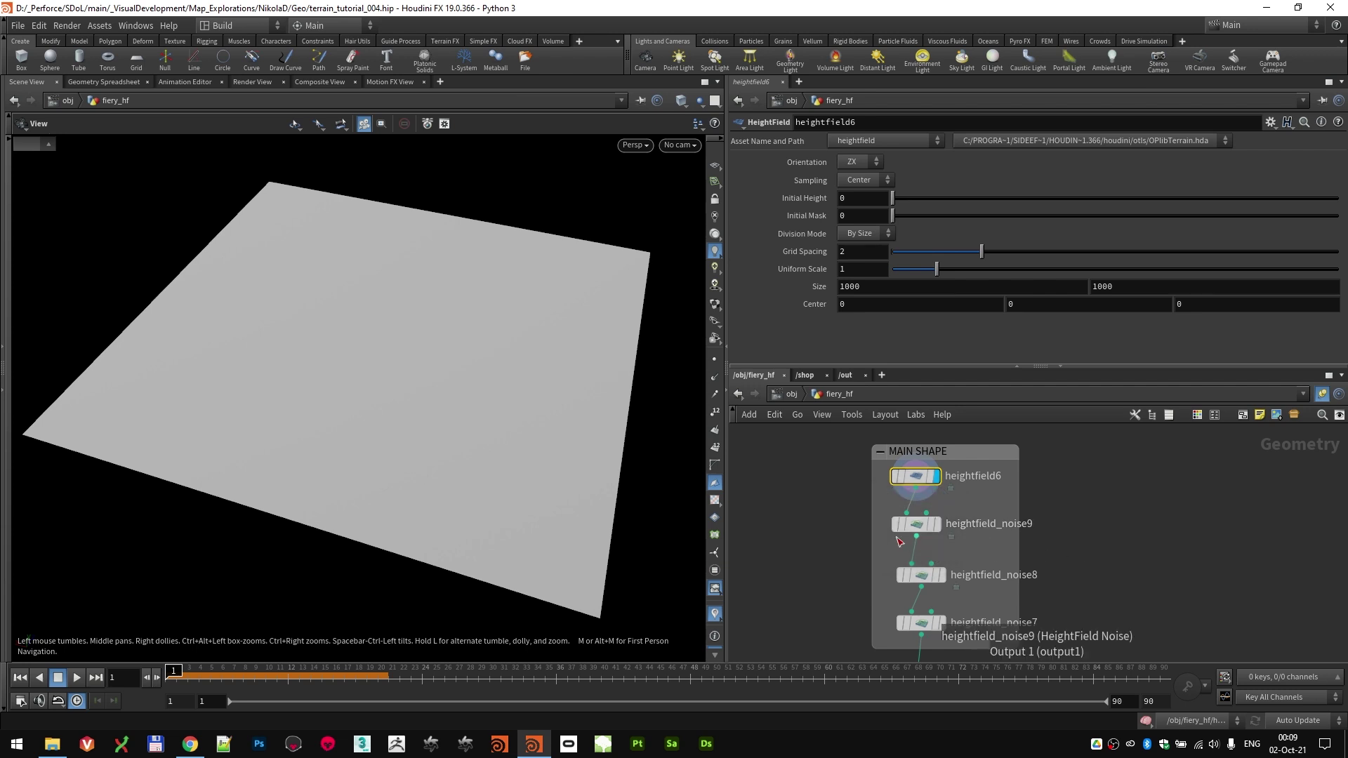
Step: Display the heightfield_noise9 result and examine its combine method, amplitude, element size and noise settings
click(920, 526)
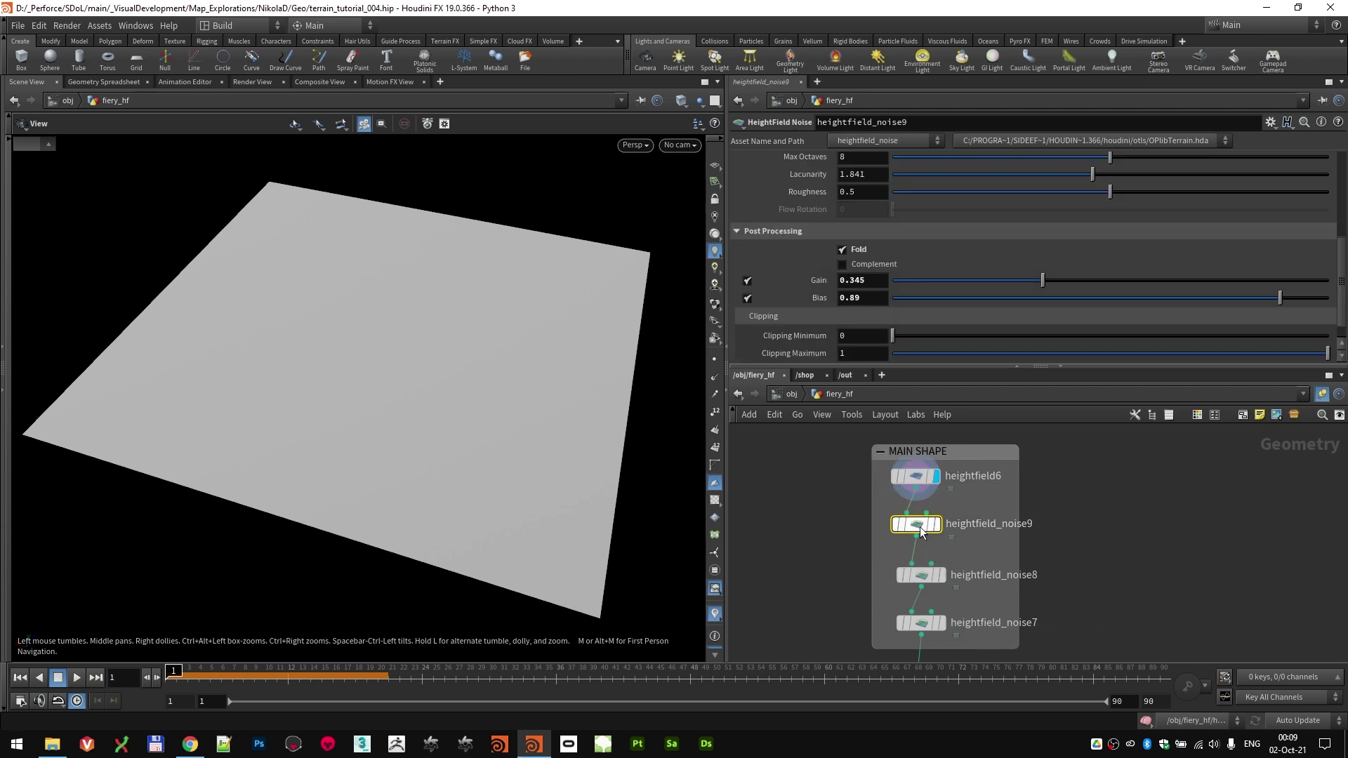
drag(237, 340, 475, 373)
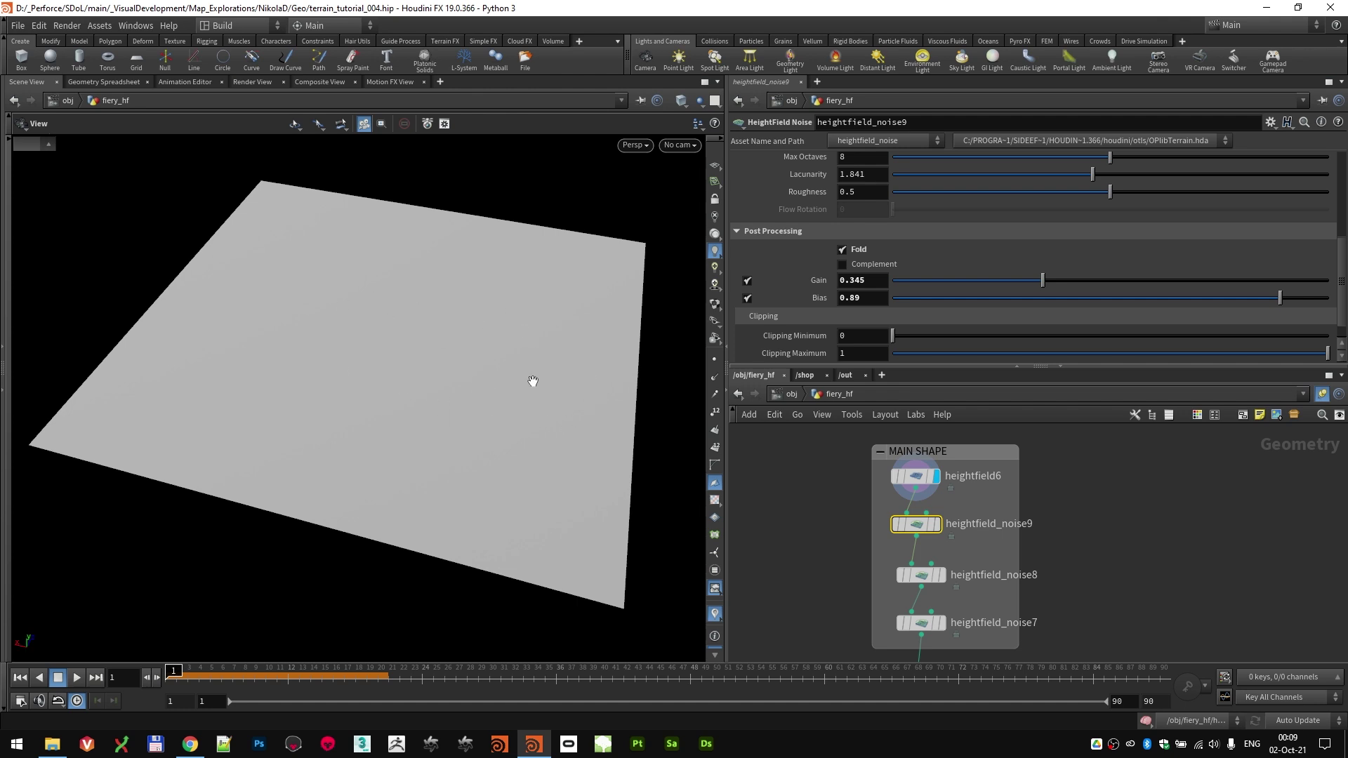
click(939, 525)
drag(429, 384, 403, 423)
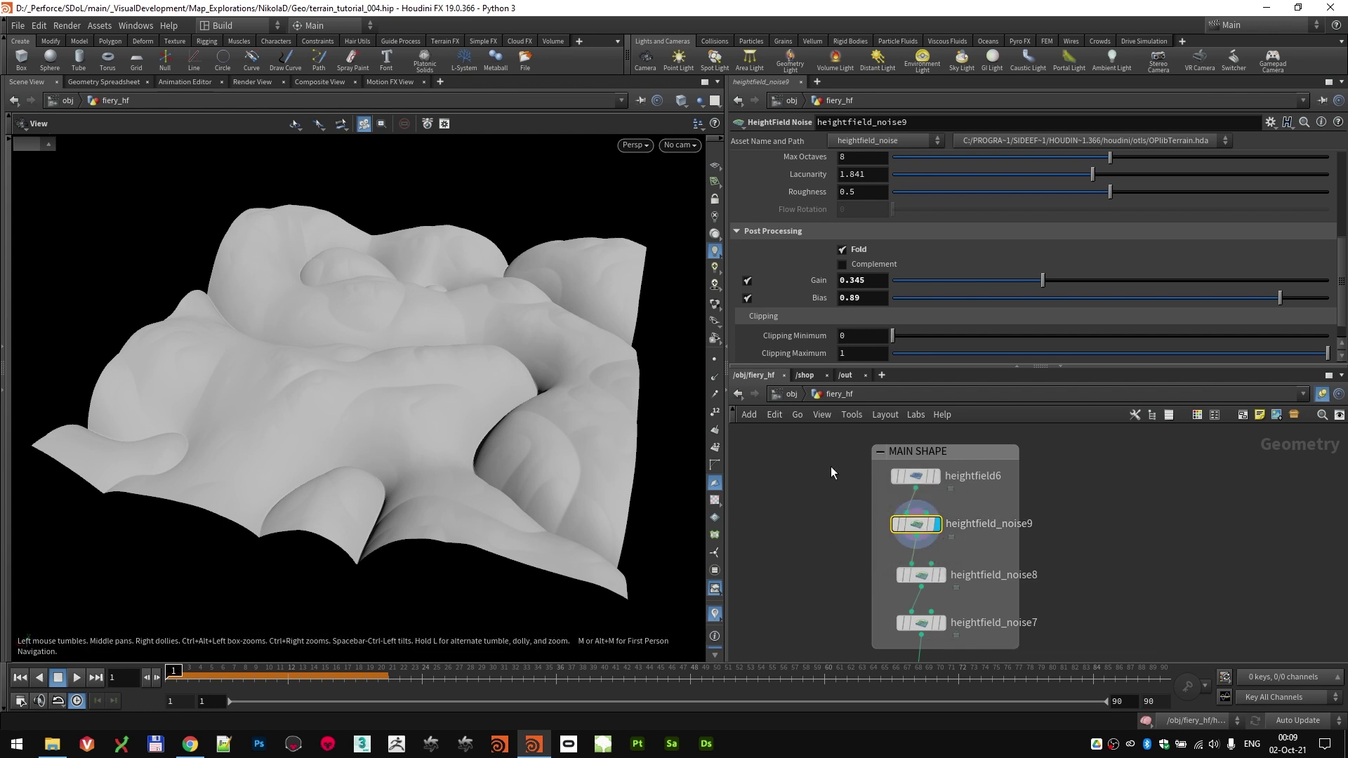
drag(451, 435, 445, 452)
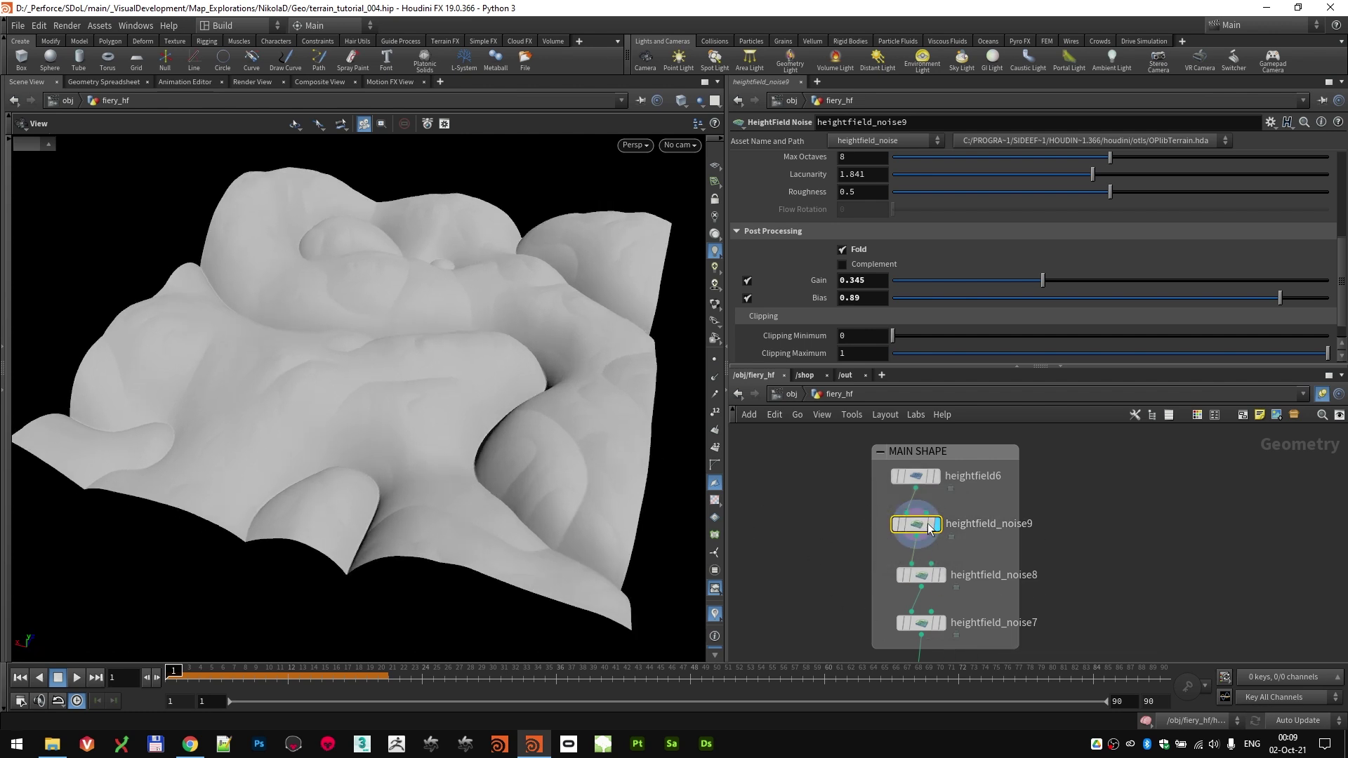
scroll(1043, 266, up, 5)
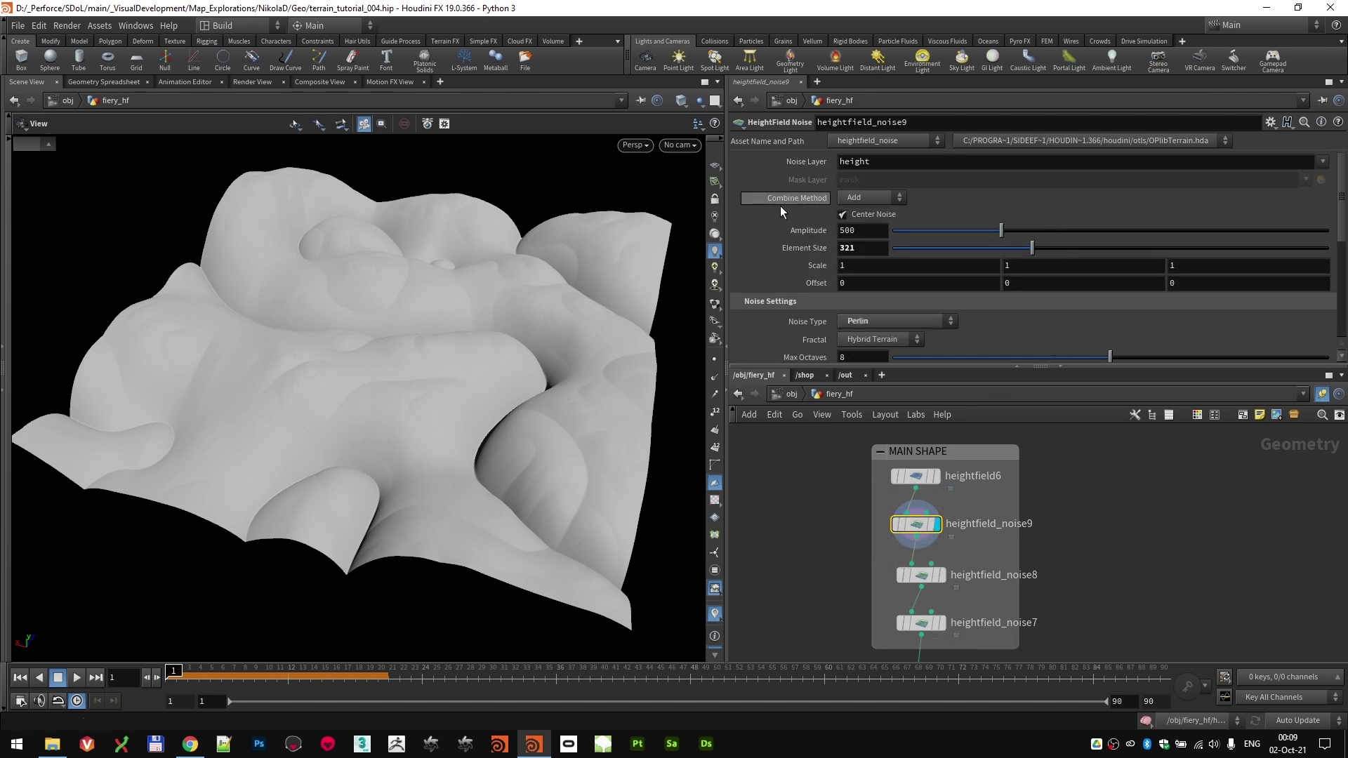
scroll(781, 211, down, 2)
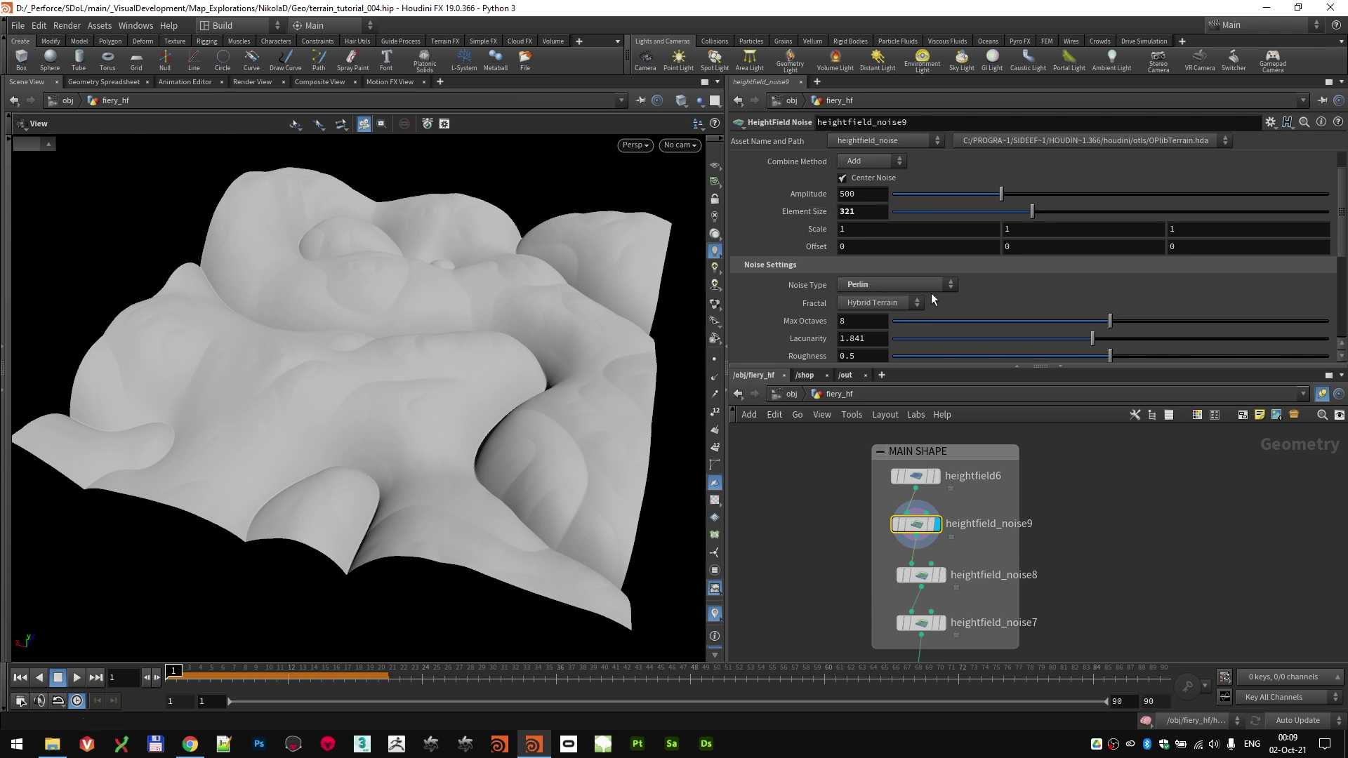
scroll(906, 280, down, 3)
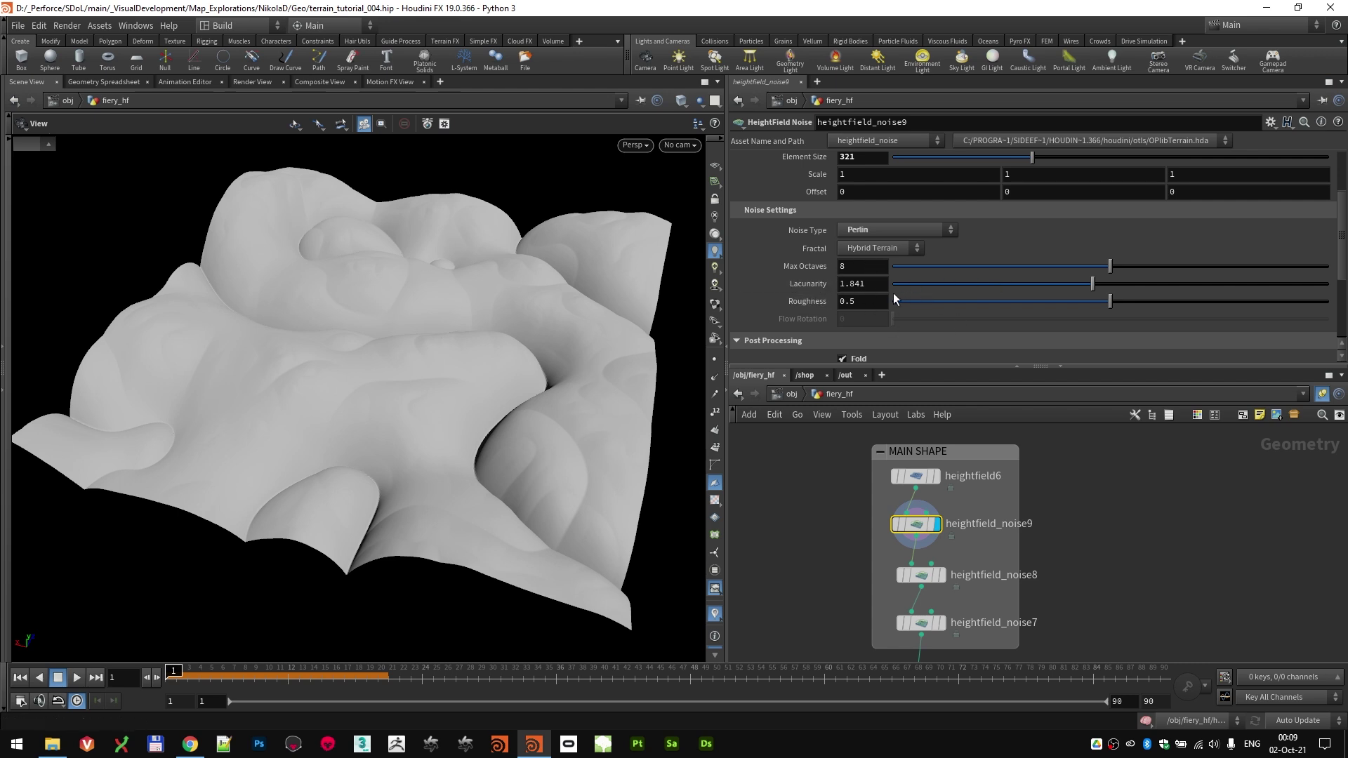
scroll(885, 299, down, 4)
Step: Turn Fold off and back on for heightfield_noise9 to compare its effect on the terrain from several angles
drag(474, 334, 245, 324)
click(837, 288)
click(842, 289)
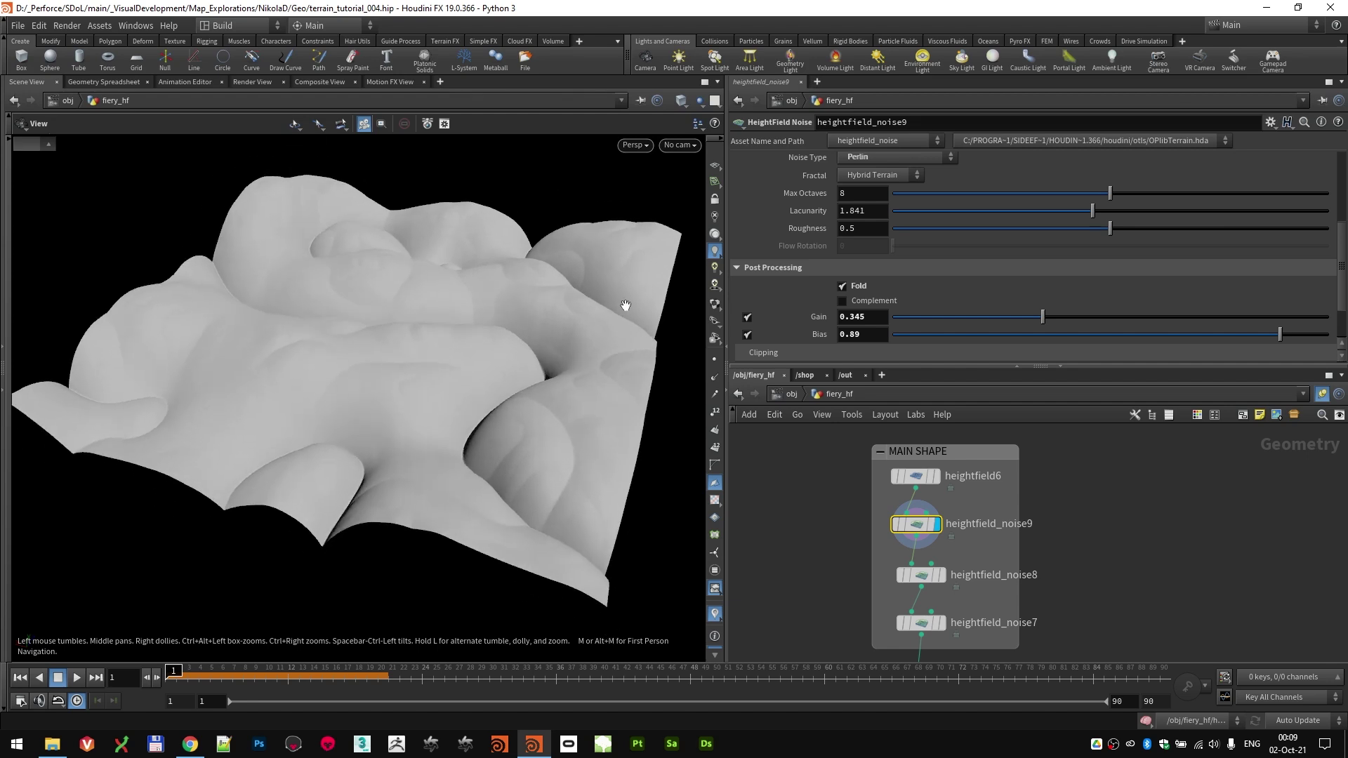
drag(460, 417, 471, 282)
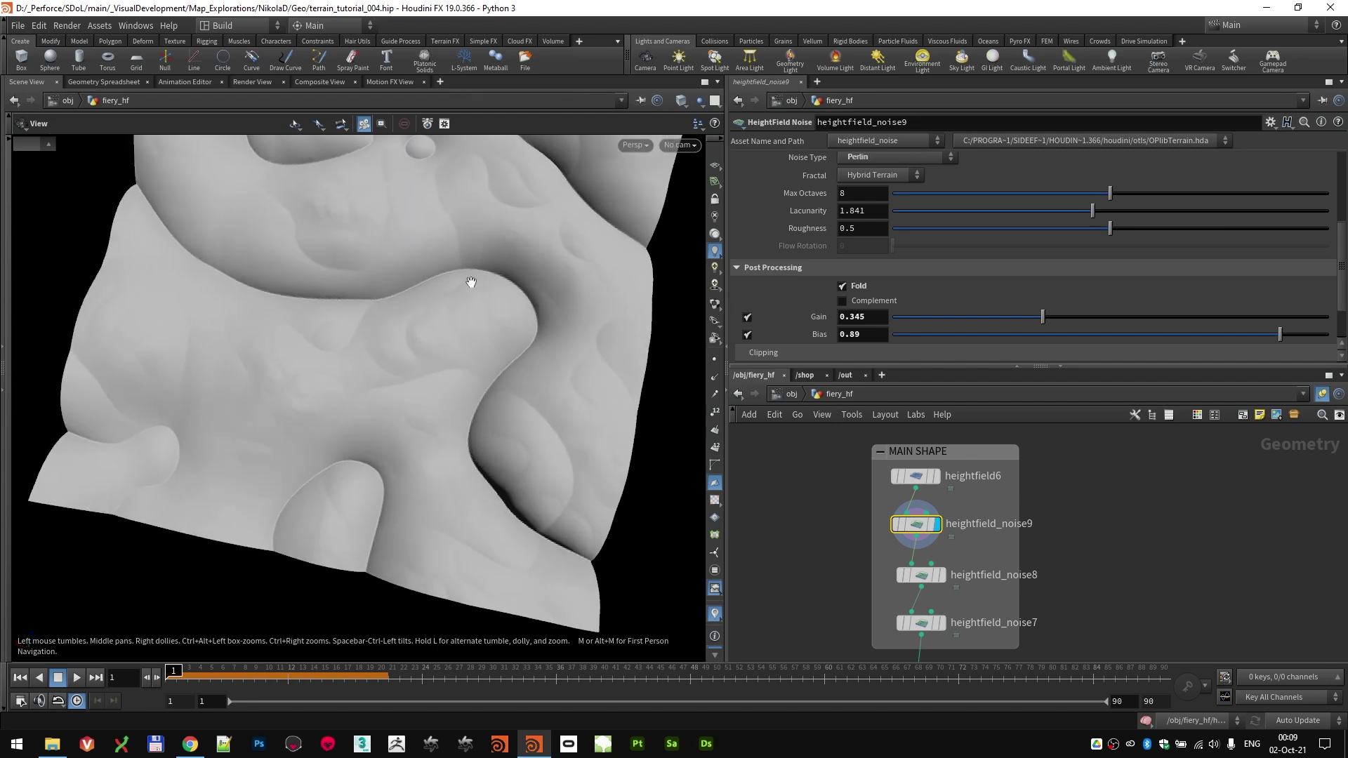
drag(540, 537, 411, 396)
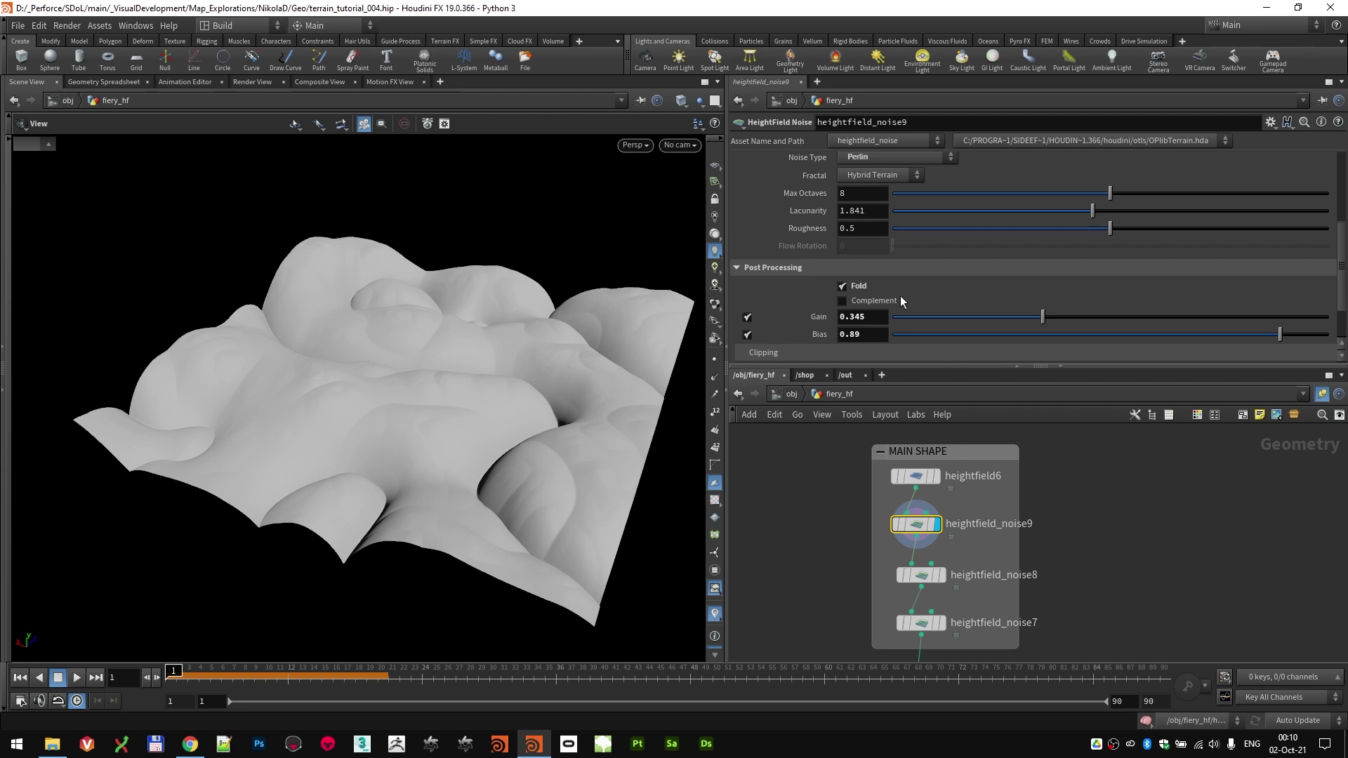
Step: Test heightfield_noise9's post-processing by switching Gain and Bias off and on, then adjust Bias and undo that adjustment
click(747, 318)
click(747, 318)
click(747, 335)
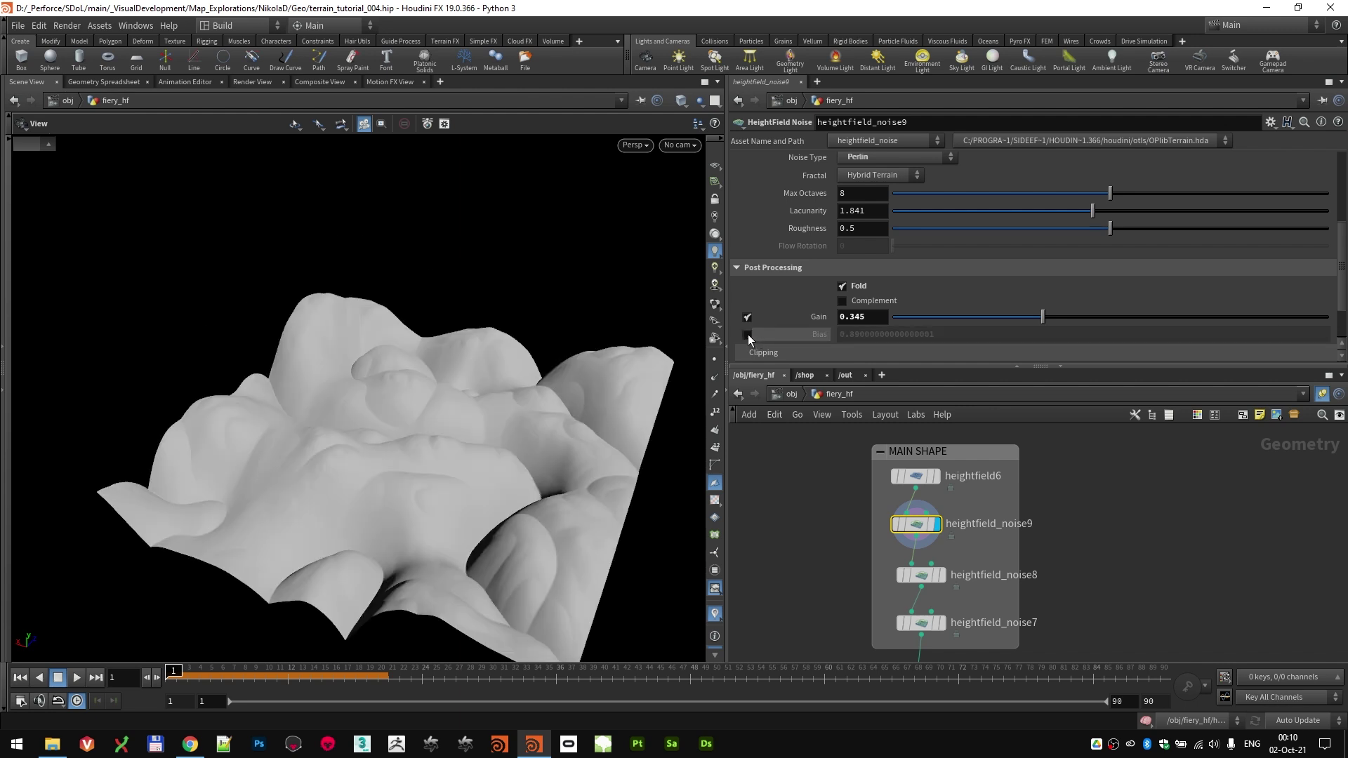
click(747, 335)
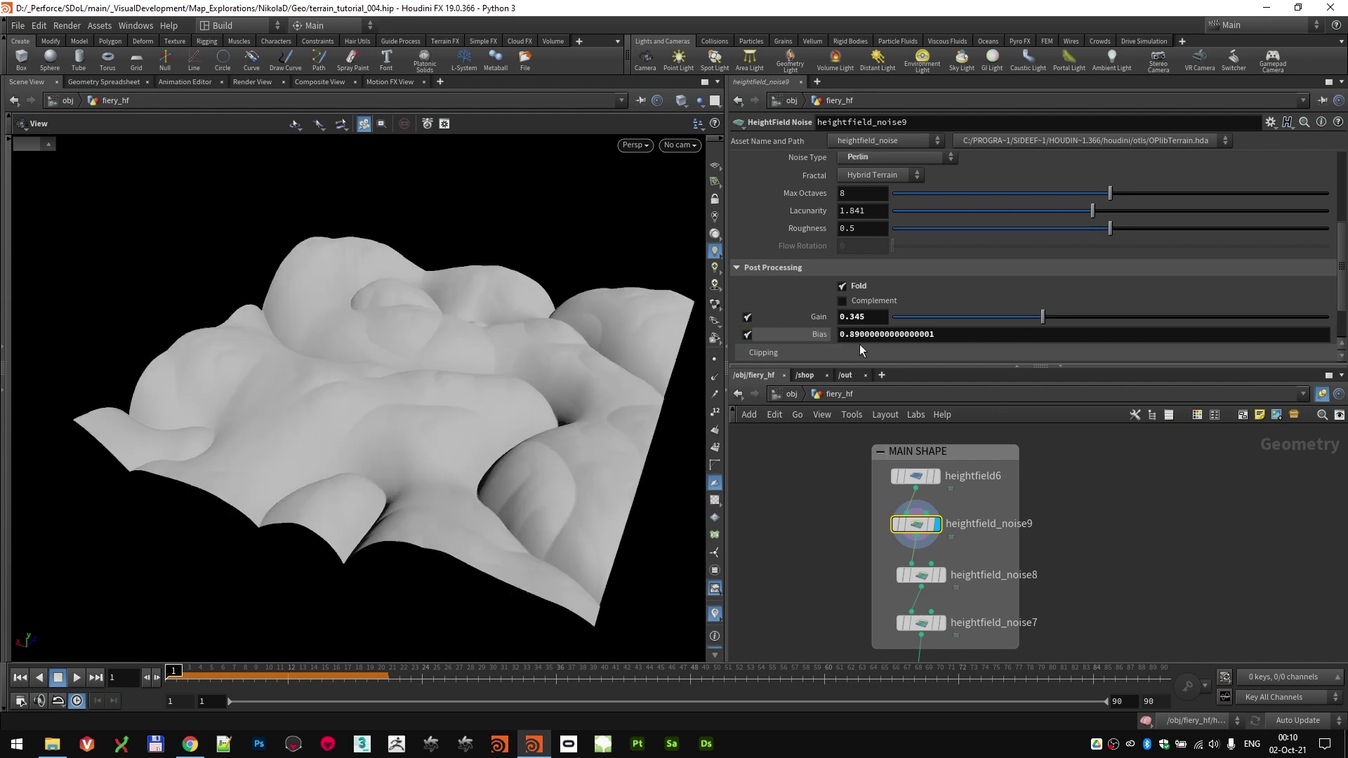
mouse_move(1281, 335)
mouse_down()
mouse_move(1017, 343)
mouse_move(1293, 347)
mouse_up()
key(ctrl+z)
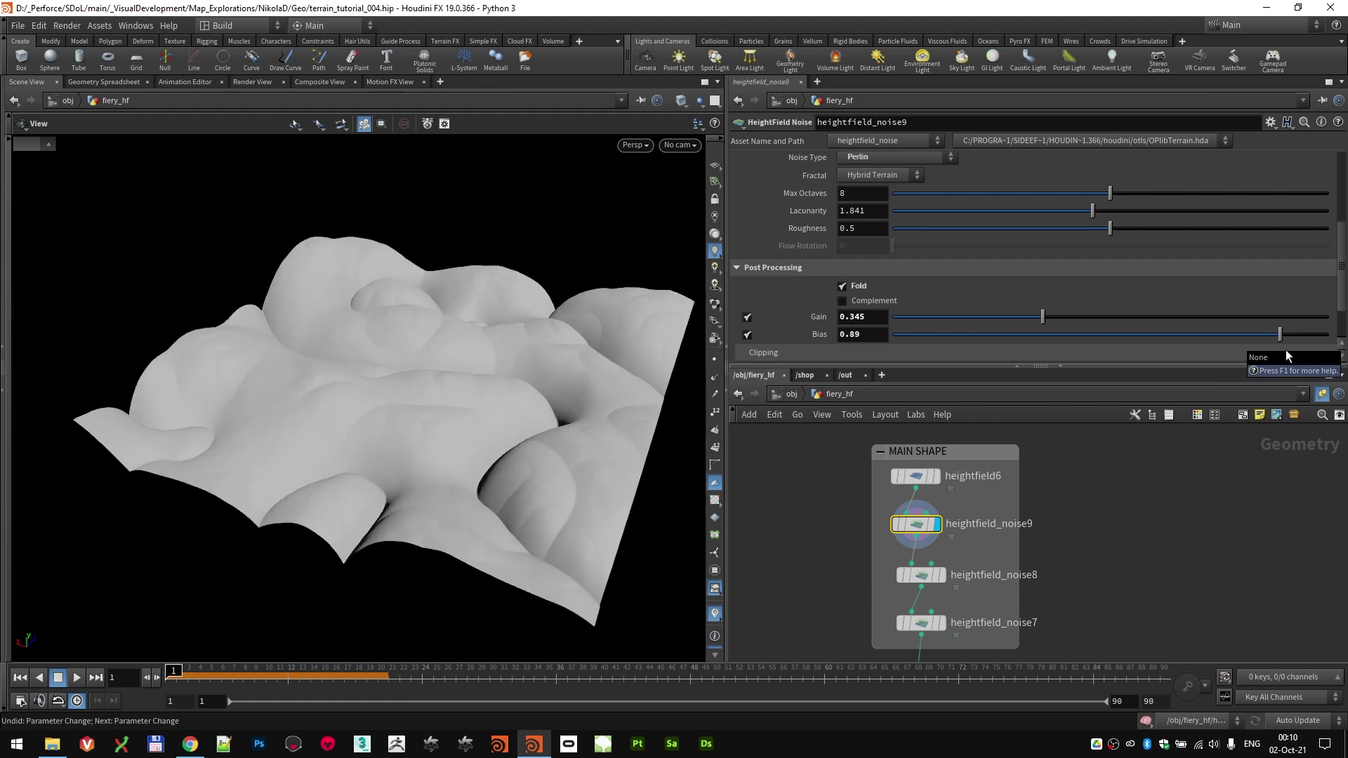
drag(513, 418, 329, 402)
drag(425, 394, 446, 415)
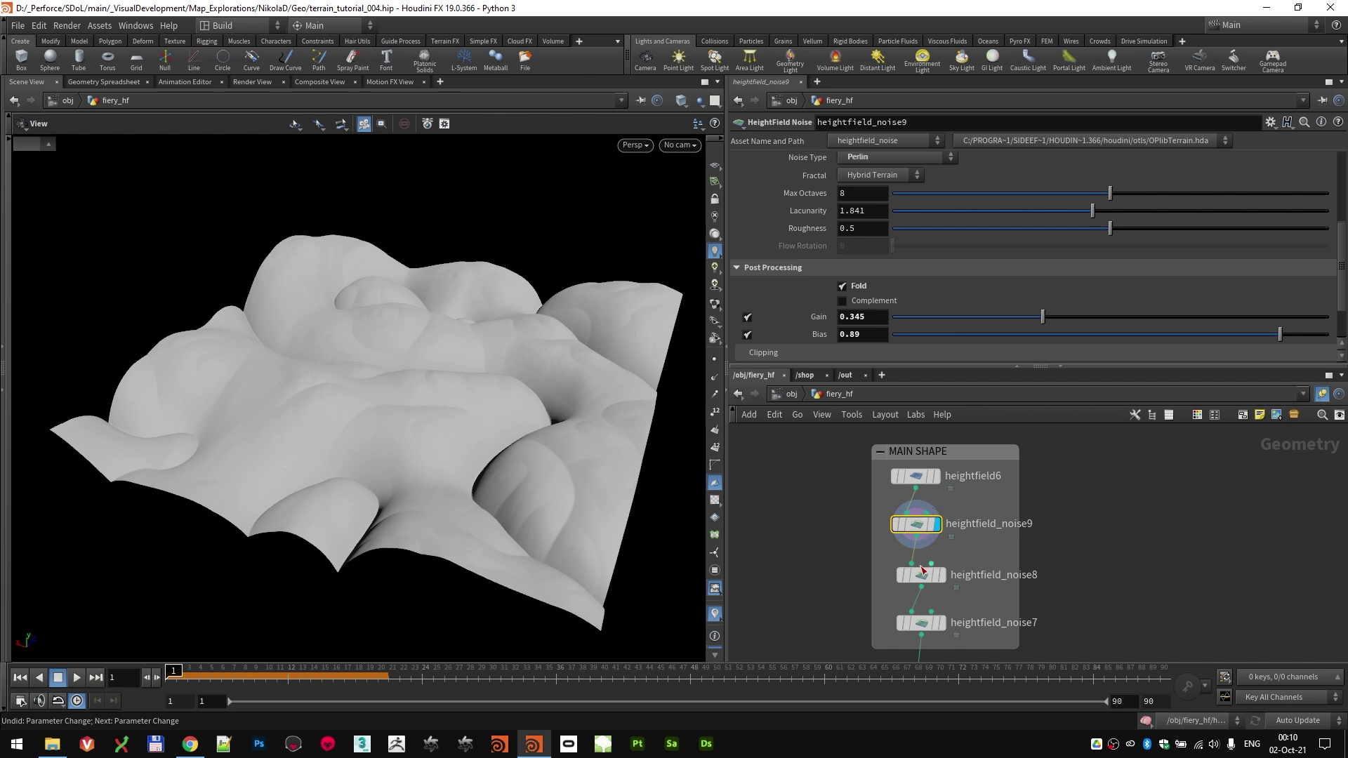
Step: Display the heightfield_noise8 result and compare its combine method and noise values with those of heightfield_noise9
click(941, 576)
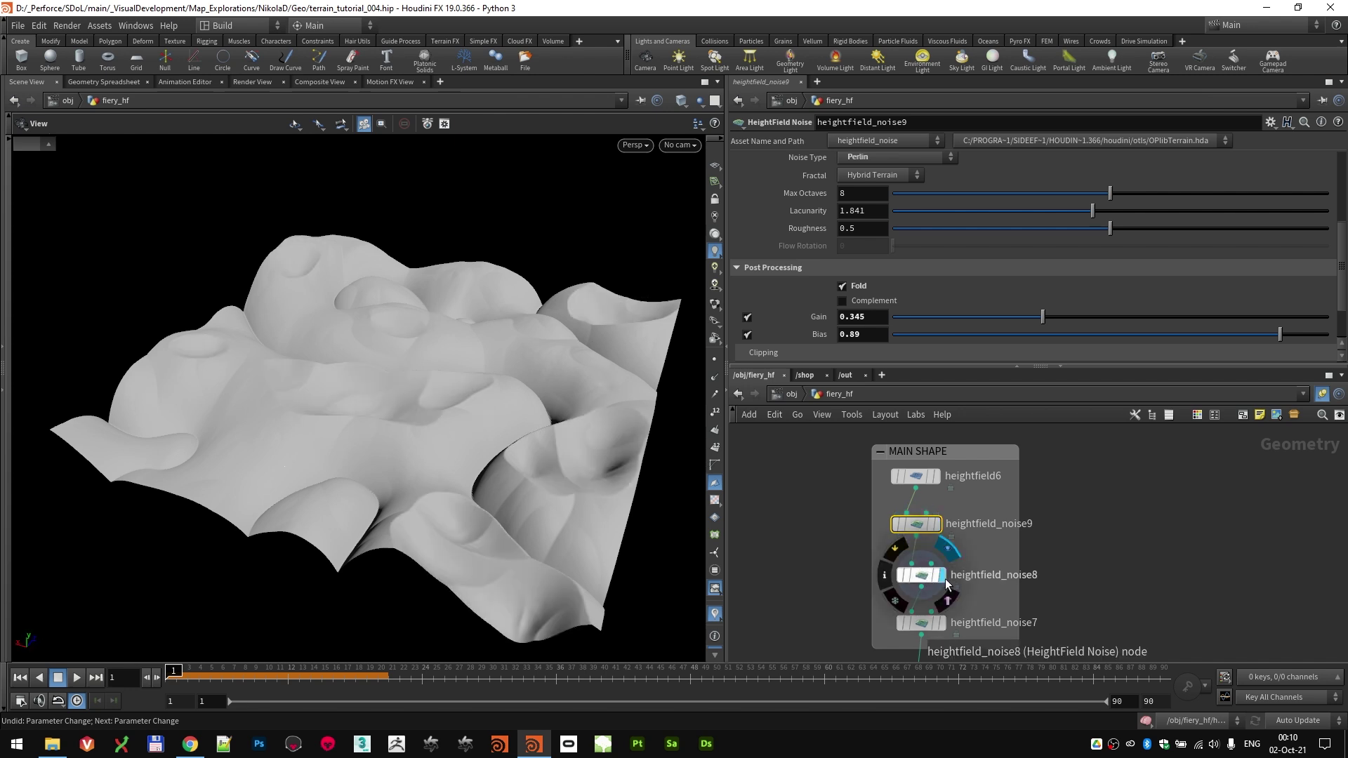
click(923, 578)
scroll(780, 212, up, 5)
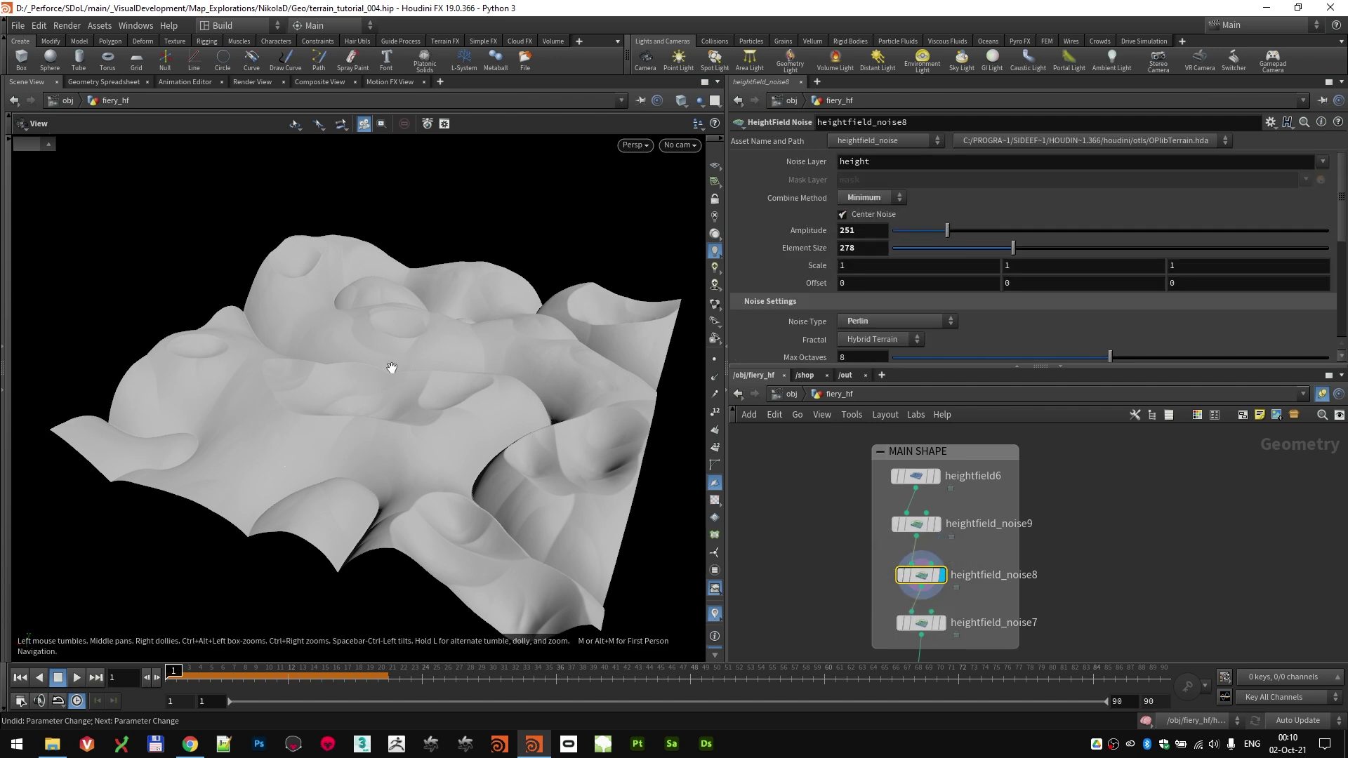
drag(462, 408, 487, 421)
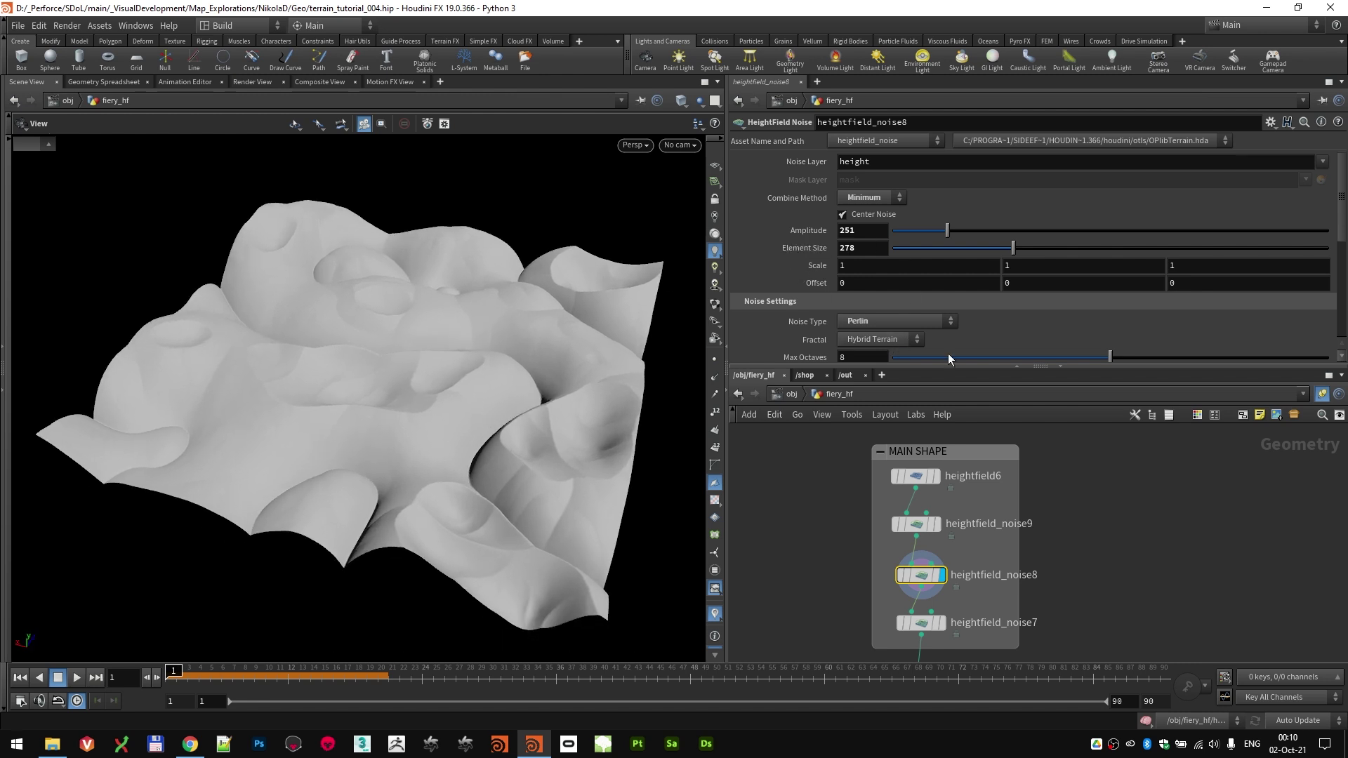
click(918, 527)
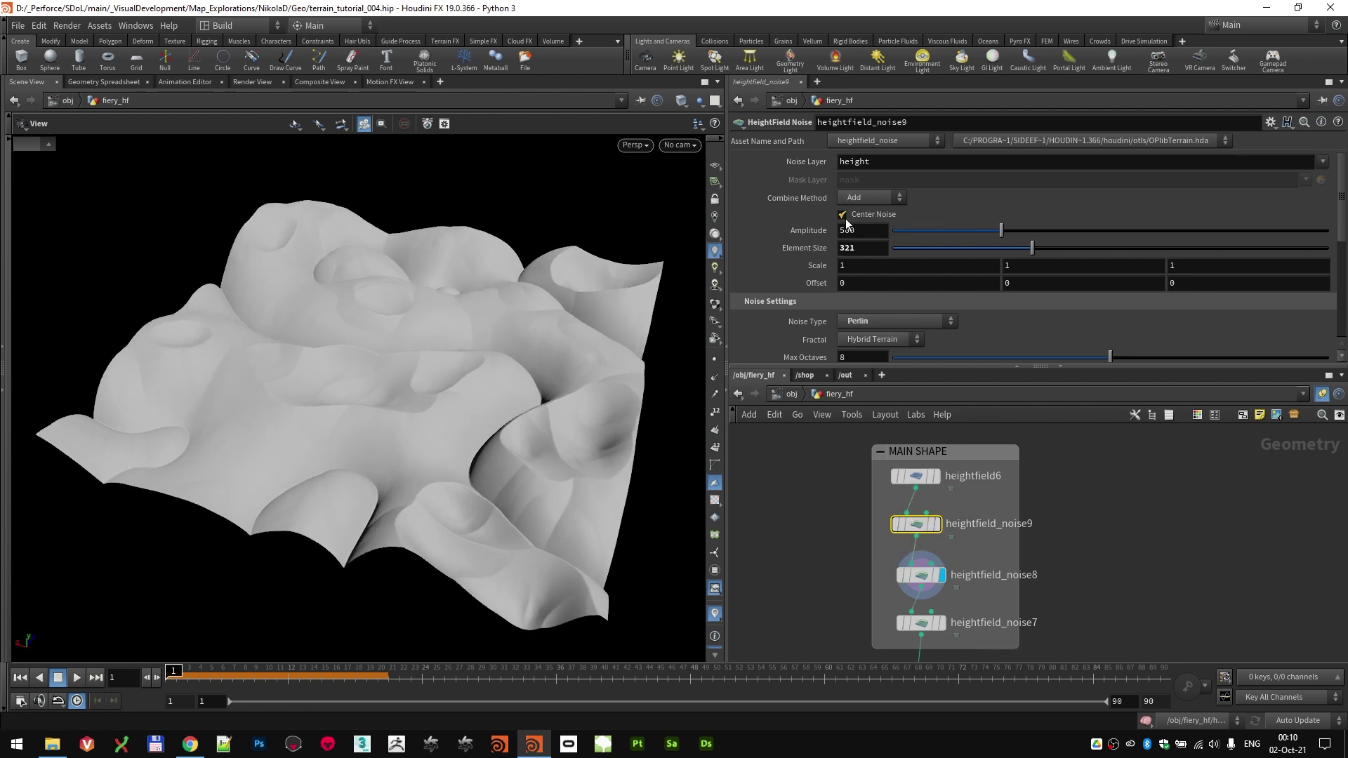
click(922, 576)
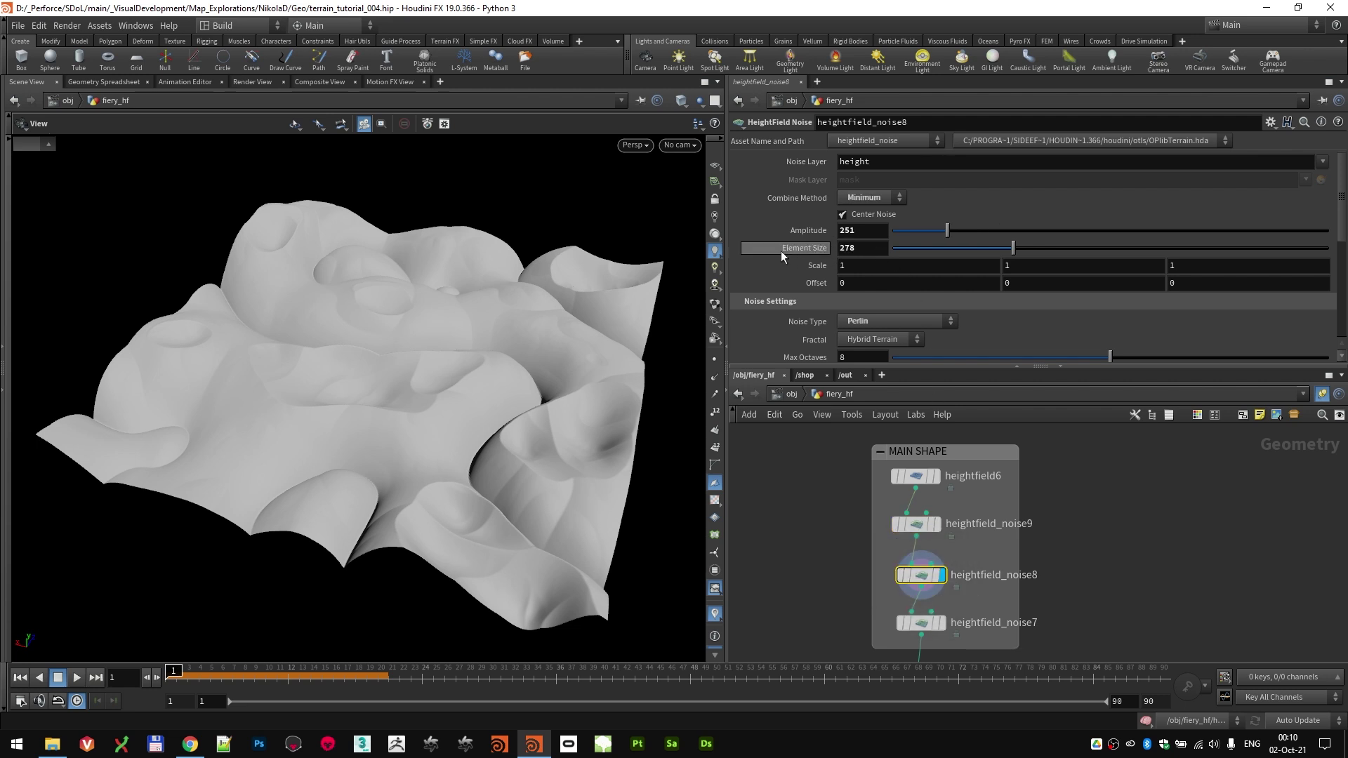
Step: Review heightfield_noise8's noise and post-processing settings, toggling Fold and Complement off and back on to compare the shape
scroll(781, 251, down, 3)
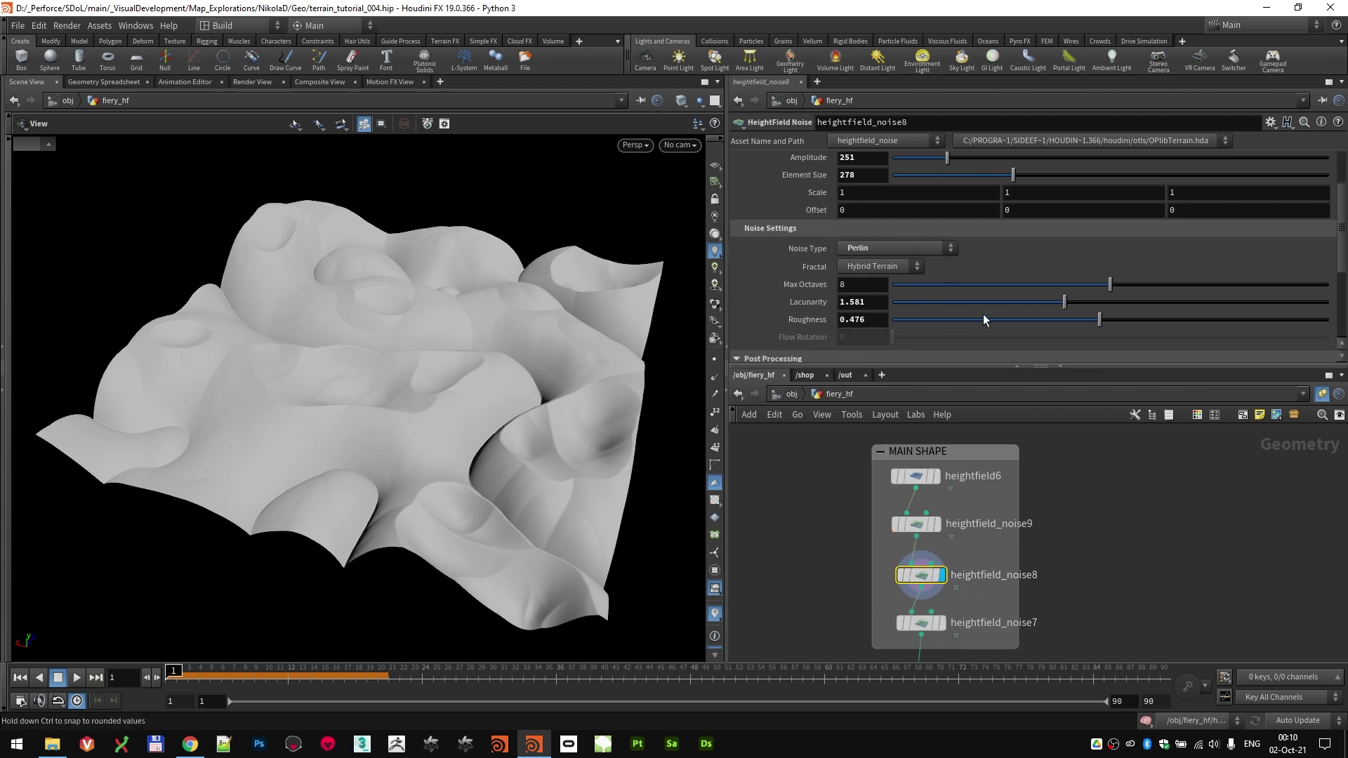
scroll(765, 286, down, 6)
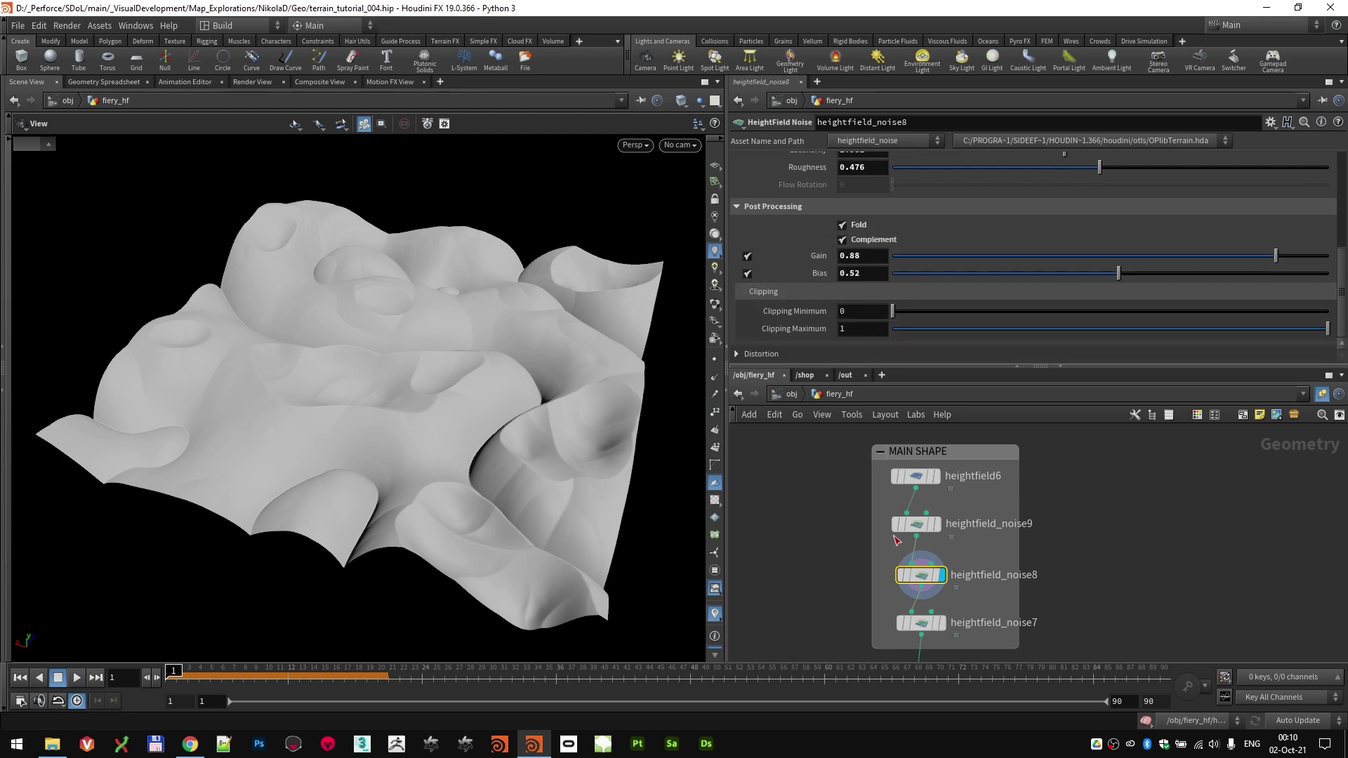
scroll(506, 328, up, 1)
drag(506, 328, 512, 356)
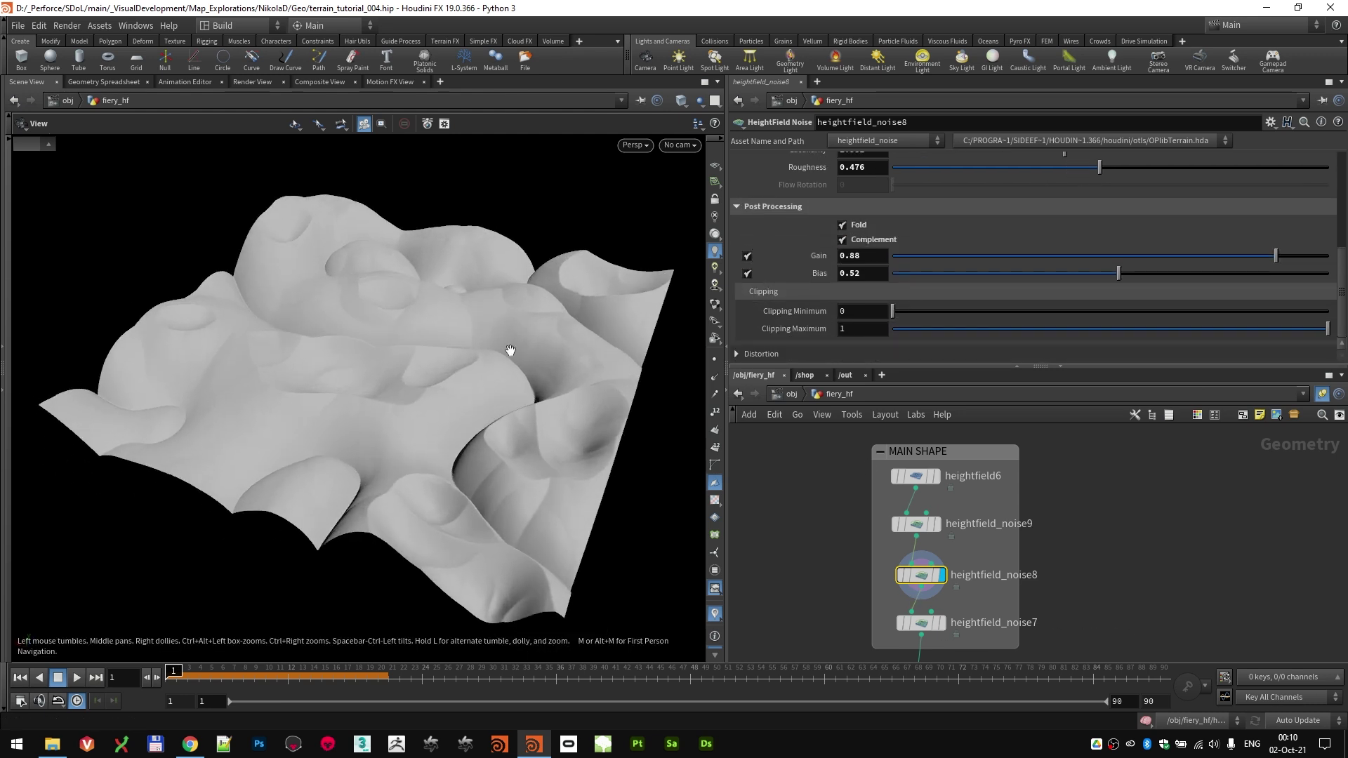
click(846, 227)
click(846, 226)
click(845, 240)
click(845, 241)
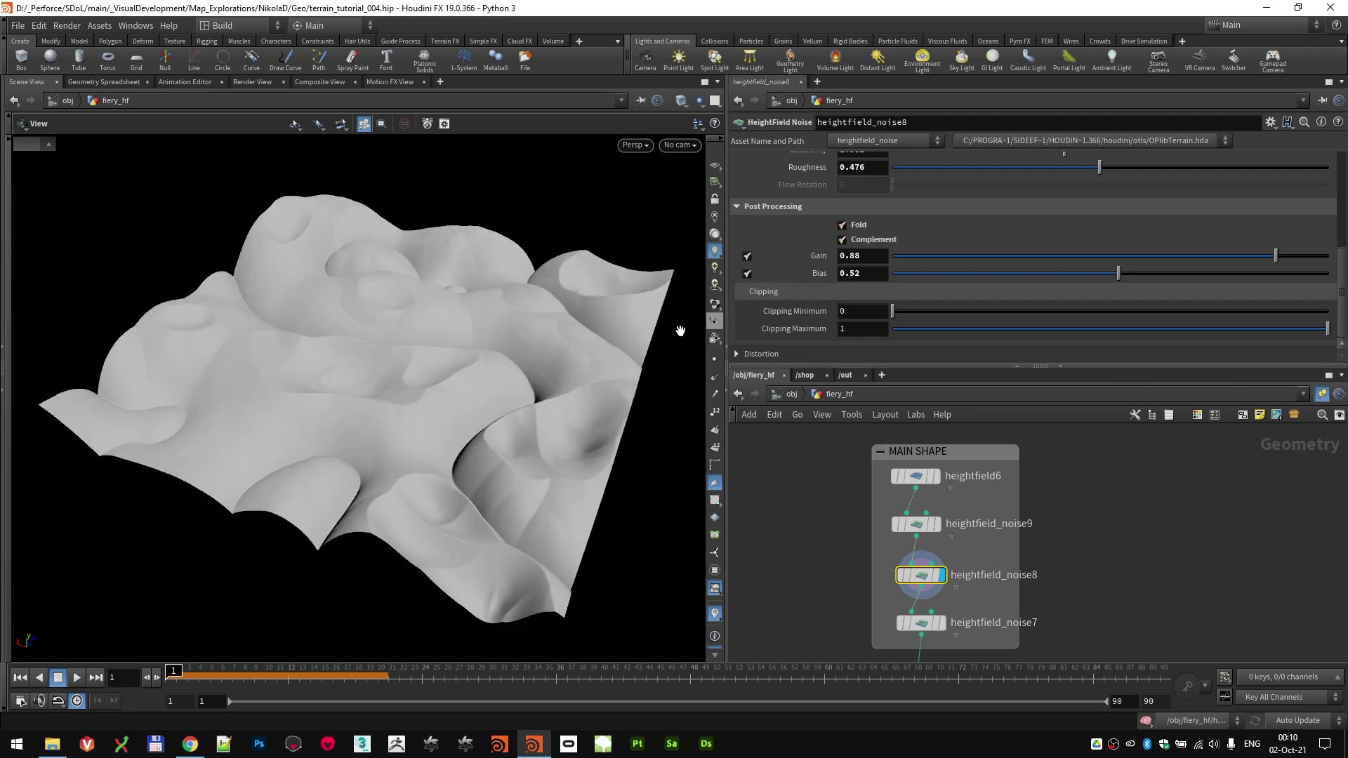
Step: Try a lower Gain and a Bias of 0.463 on heightfield_noise8, undoing each change
drag(420, 360, 415, 372)
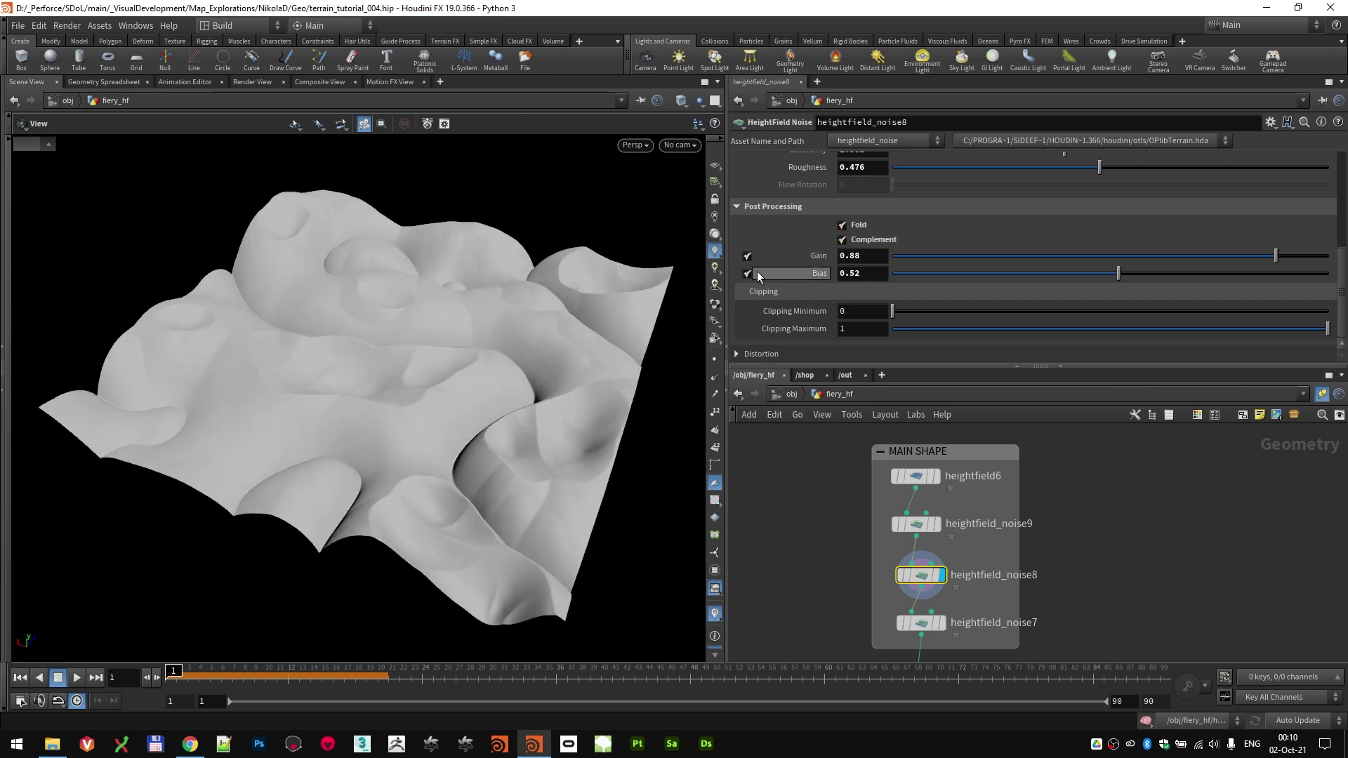
drag(392, 424, 388, 370)
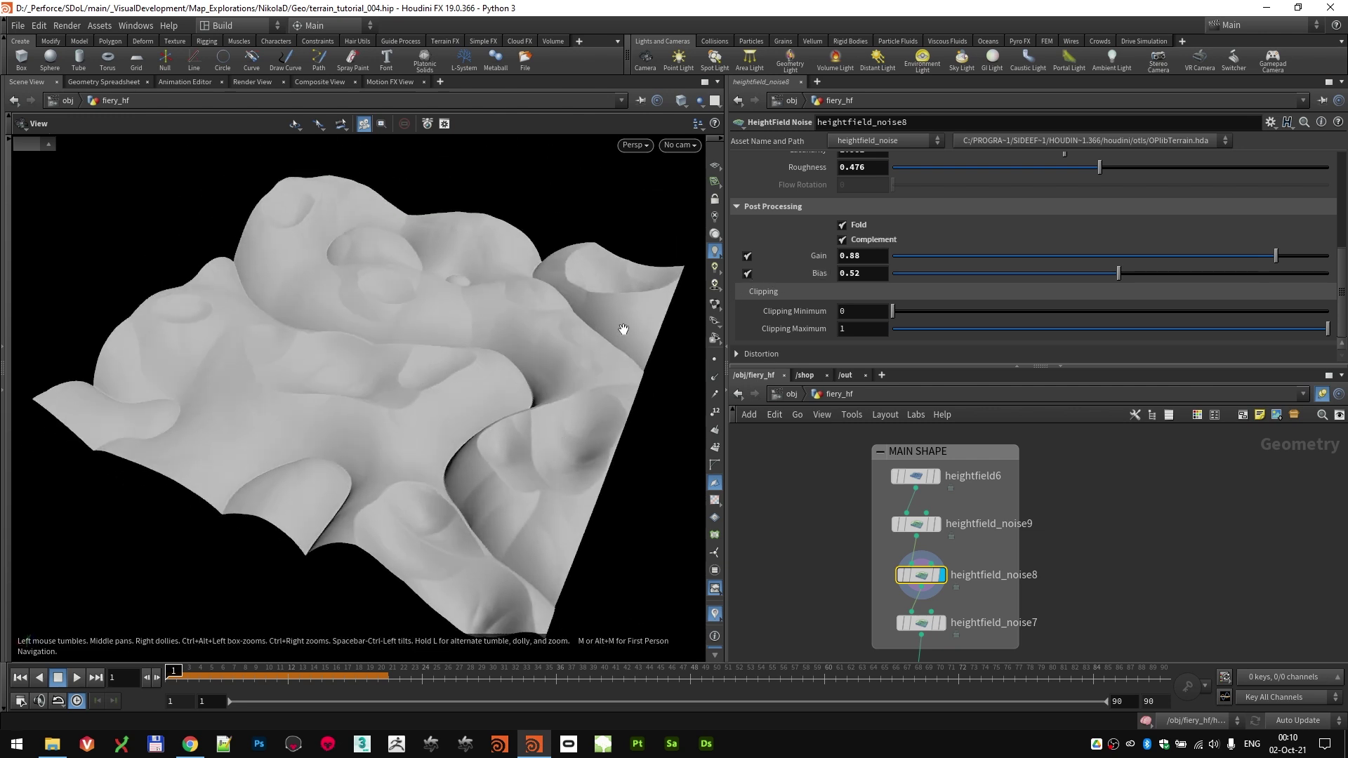
drag(1272, 257, 1187, 257)
key(ctrl+z)
drag(1103, 273, 1095, 300)
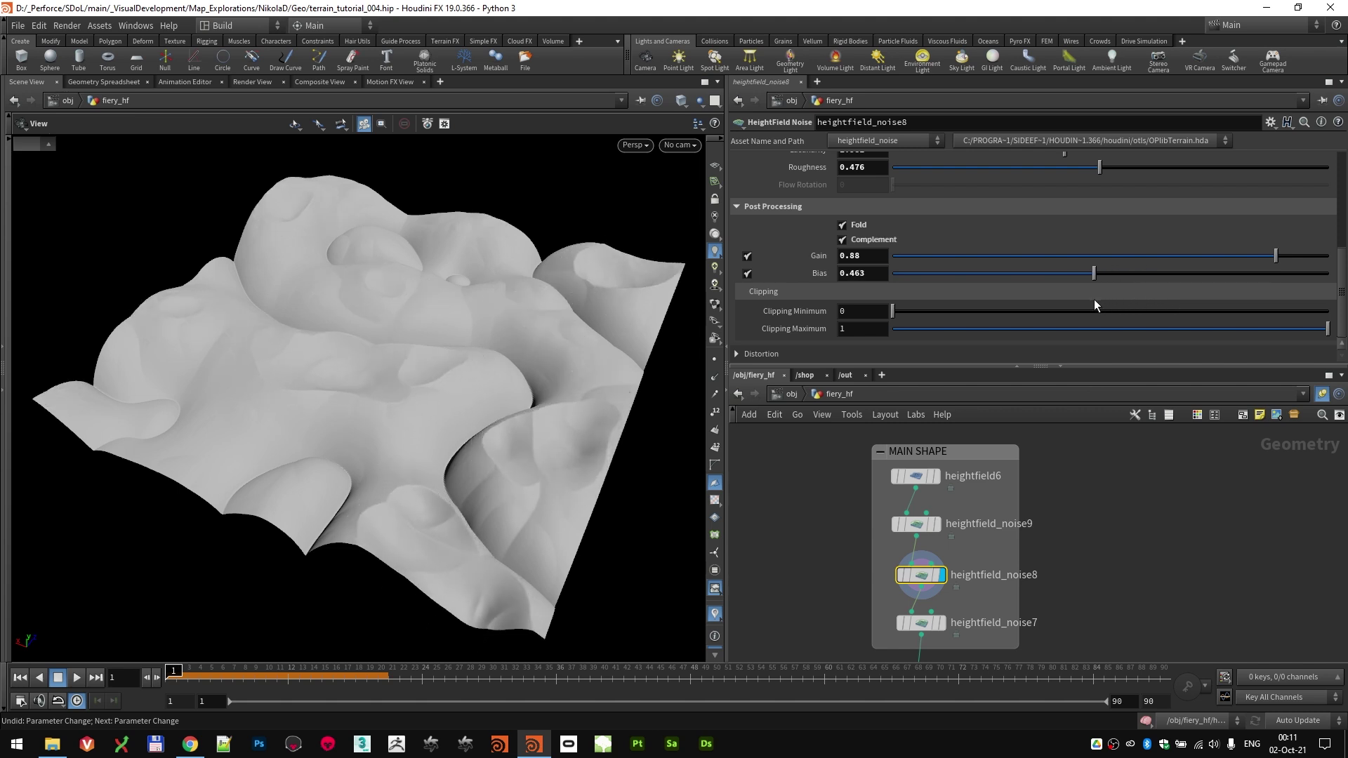
key(ctrl+z)
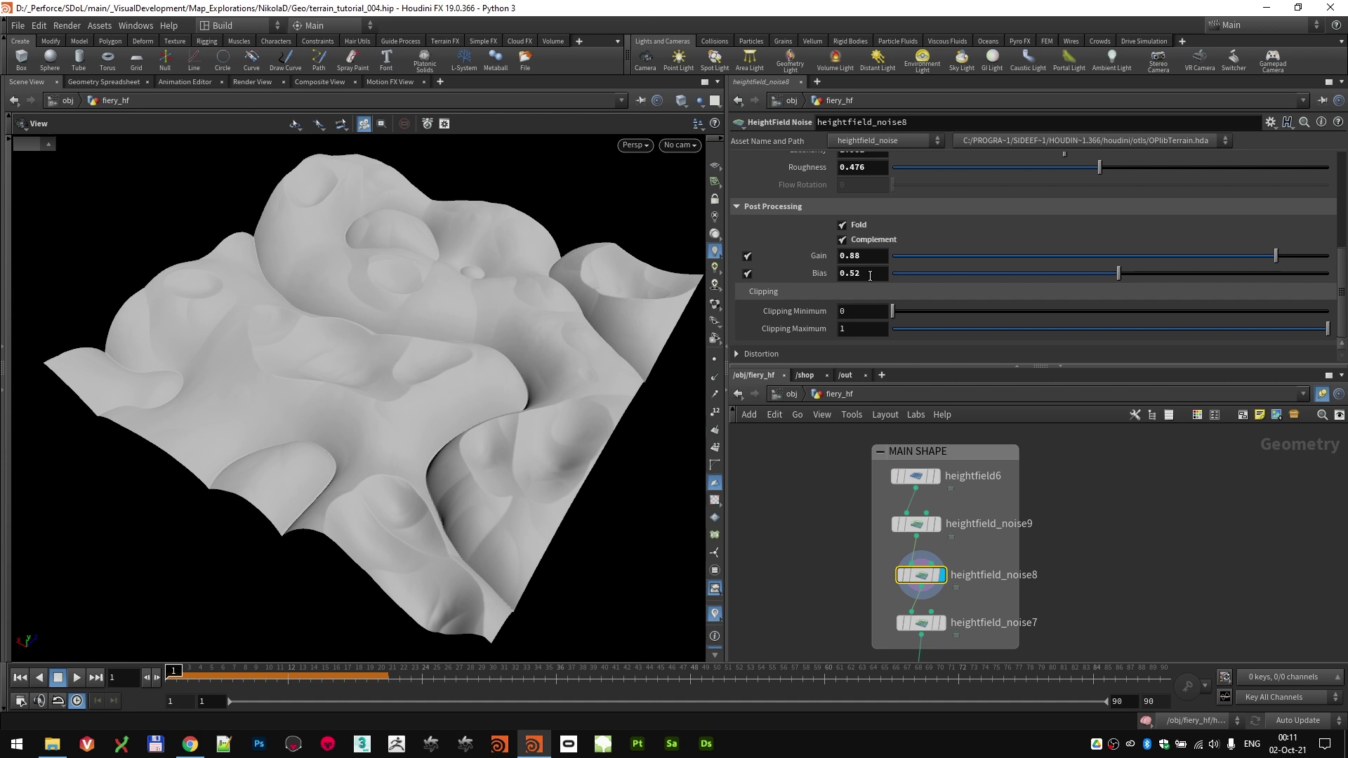
mouse_move(482, 389)
mouse_down()
mouse_move(478, 407)
mouse_move(476, 367)
mouse_up()
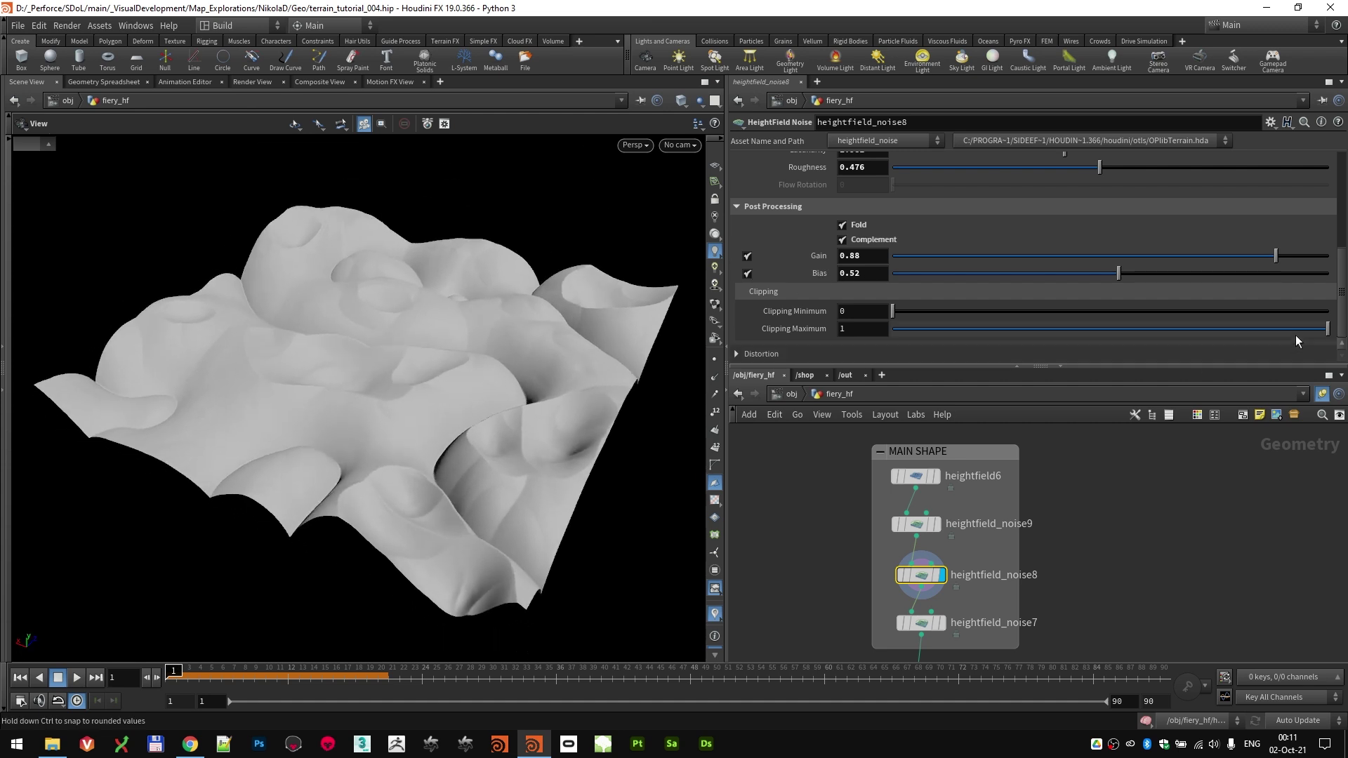
Step: Compare heightfield_noise9 and heightfield_noise8 again, examining the indentations in the terrain from heightfield_noise8
click(913, 525)
click(917, 576)
drag(453, 379, 396, 349)
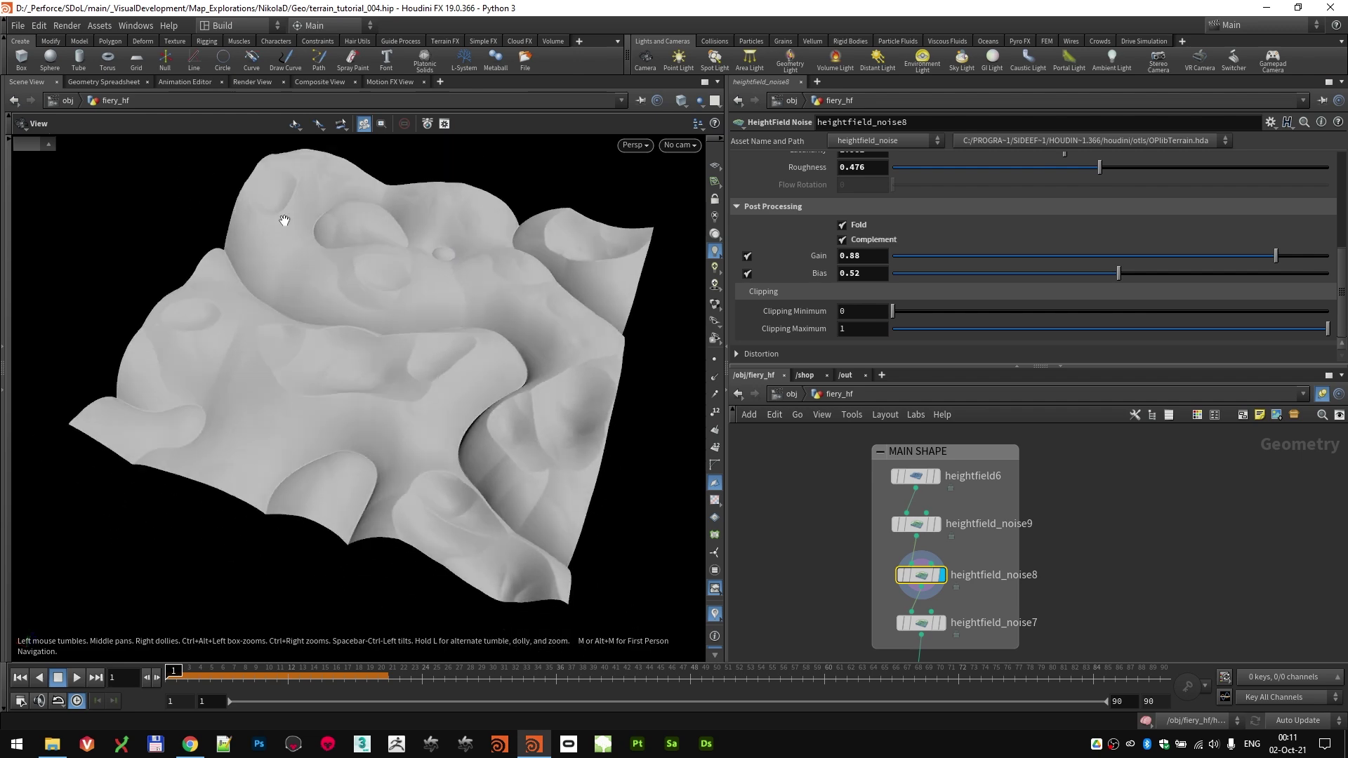
mouse_move(441, 307)
mouse_down()
mouse_move(349, 277)
mouse_move(506, 285)
mouse_move(400, 283)
mouse_move(421, 295)
mouse_up()
Step: Display the heightfield_noise7 result and examine its combine method, amplitude, element size and offset
click(921, 621)
drag(464, 421, 421, 330)
scroll(773, 295, up, 10)
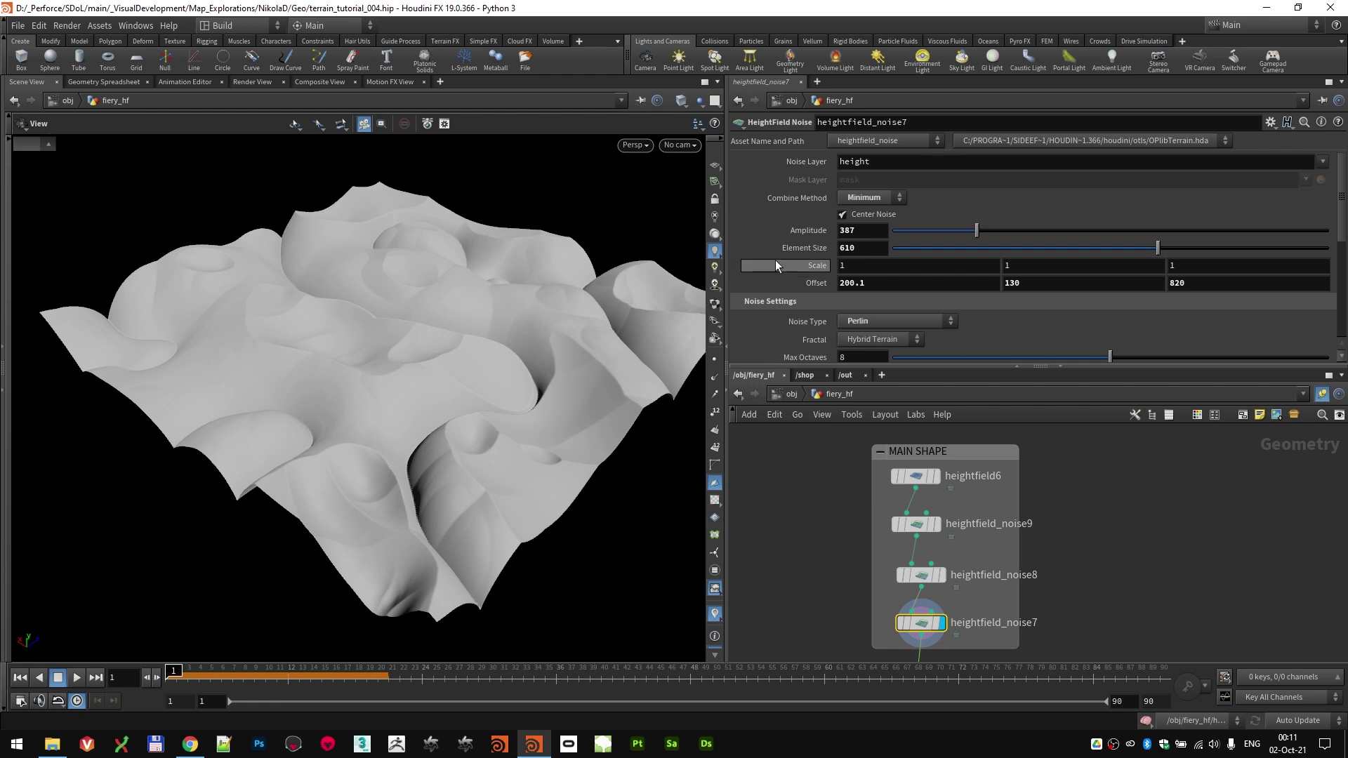
drag(652, 285, 495, 352)
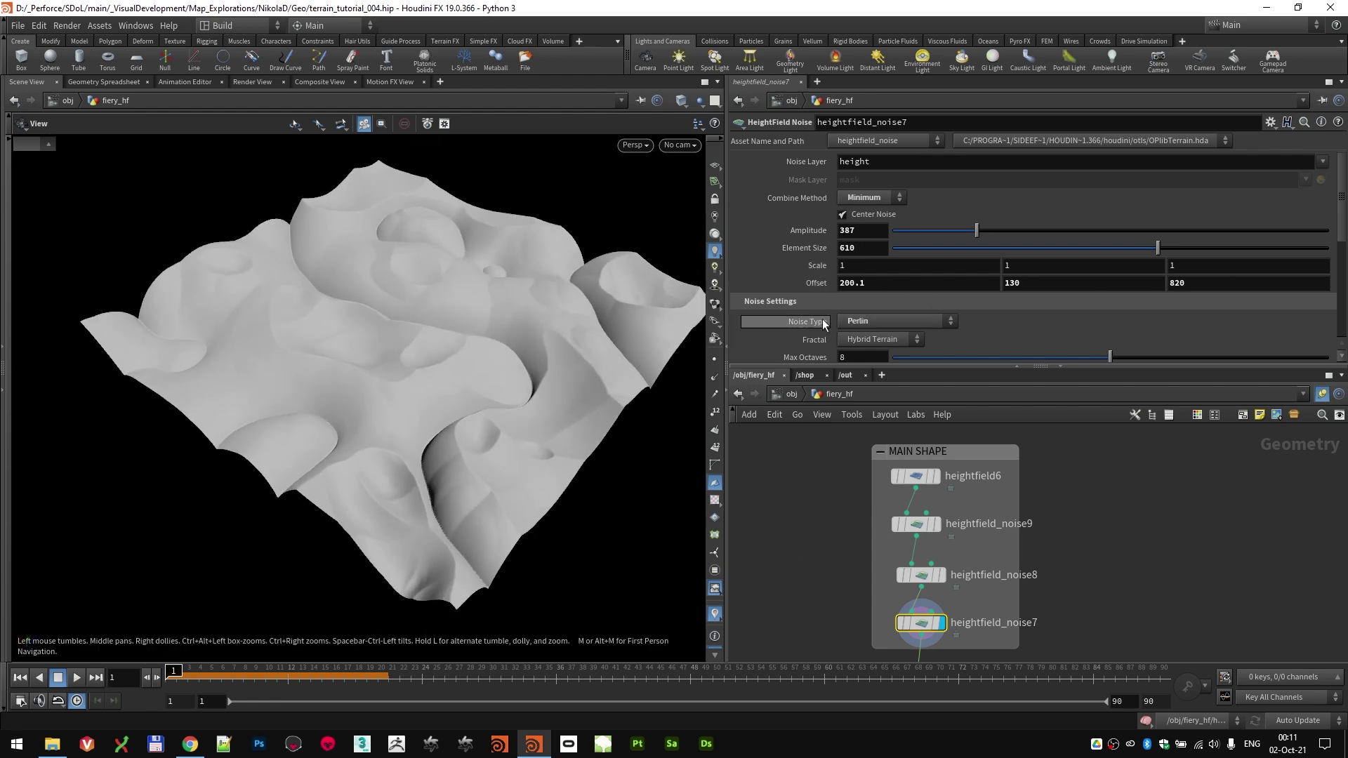
Step: Try a lower Gain in heightfield_noise7's post-processing settings and undo the change
scroll(822, 318, down, 3)
scroll(836, 267, down, 3)
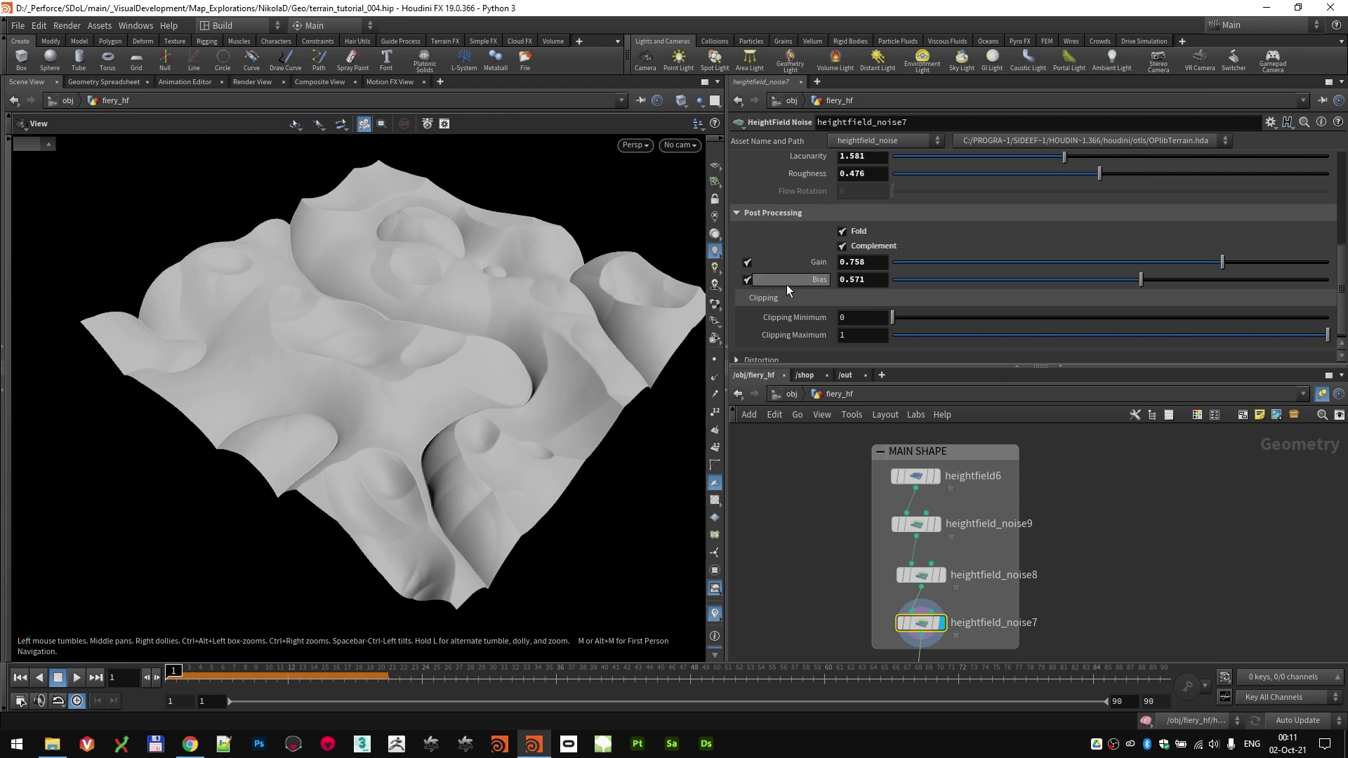
drag(1223, 262, 1141, 305)
key(ctrl+z)
key(ctrl+z)
mouse_move(561, 345)
mouse_down()
mouse_move(611, 412)
mouse_move(572, 340)
mouse_up()
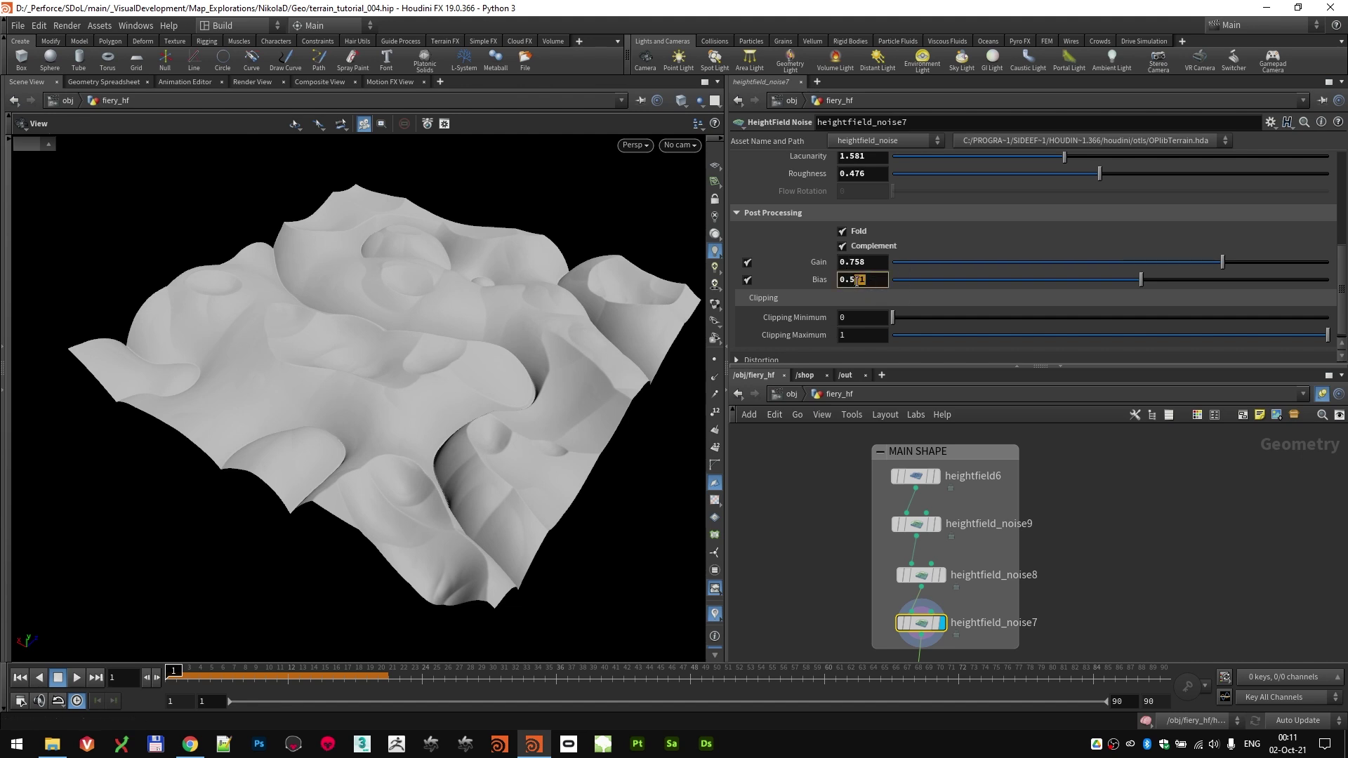
Step: Examine the heightfield_noise7 terrain from several angles and bring the BIG SHAPES group into view
drag(419, 316, 460, 349)
scroll(1147, 582, down, 1)
middle_drag(1146, 582, 1108, 415)
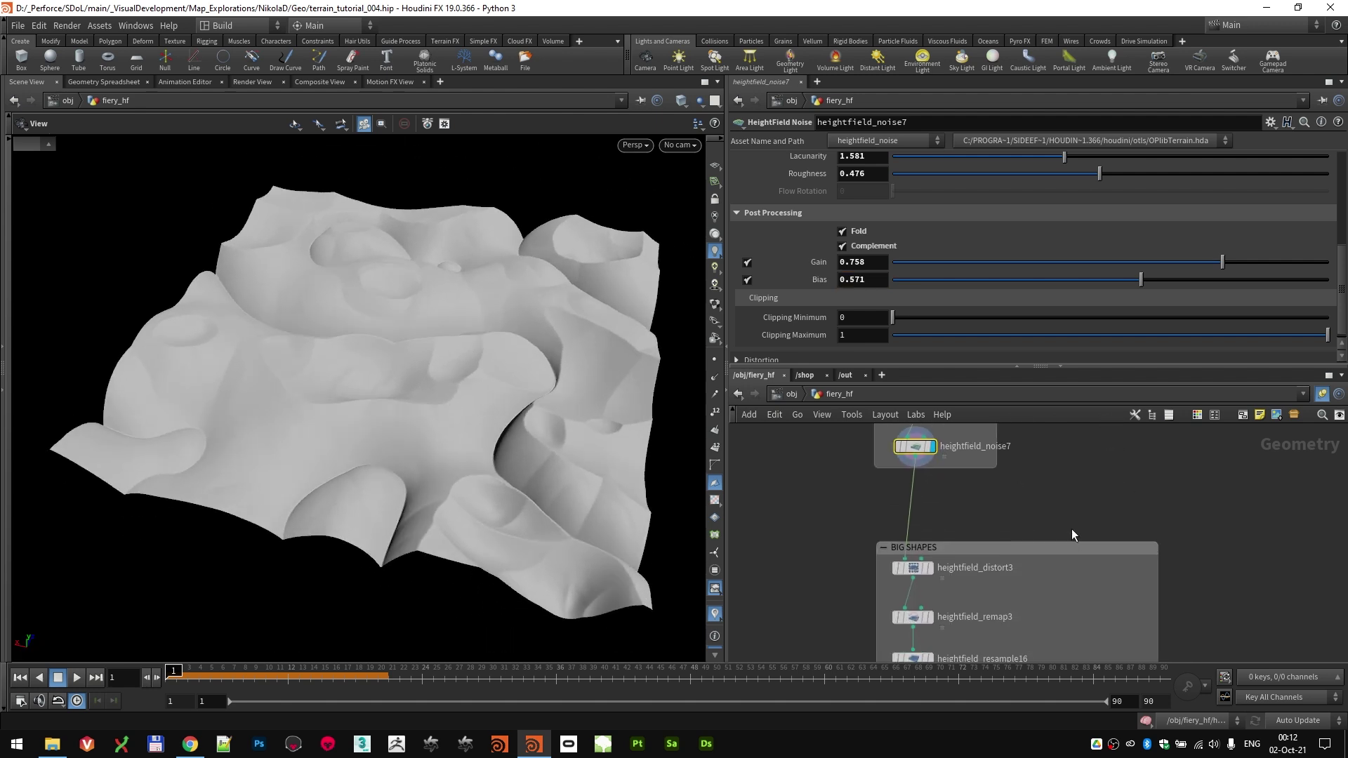
middle_drag(1071, 529, 1080, 428)
scroll(1017, 484, up, 3)
scroll(1017, 484, down, 1)
drag(421, 373, 442, 422)
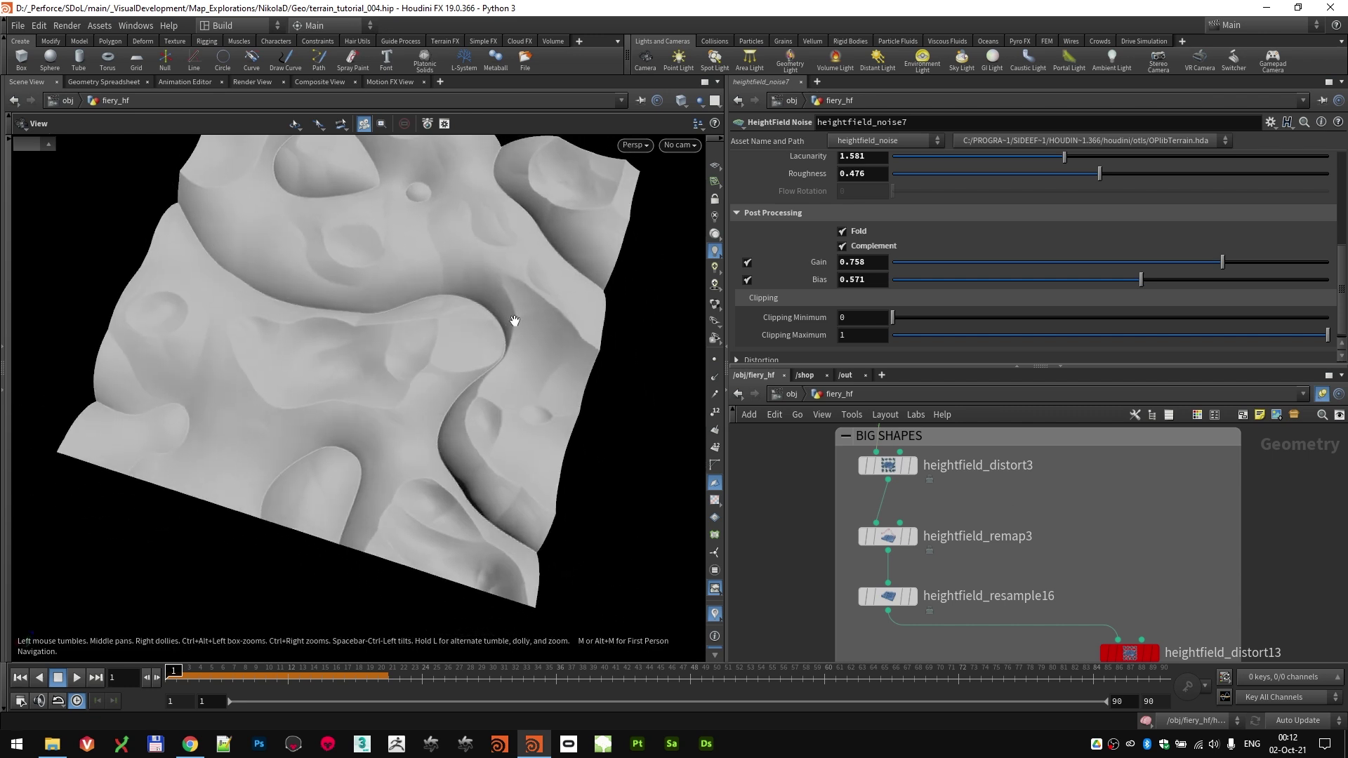
drag(501, 524, 463, 414)
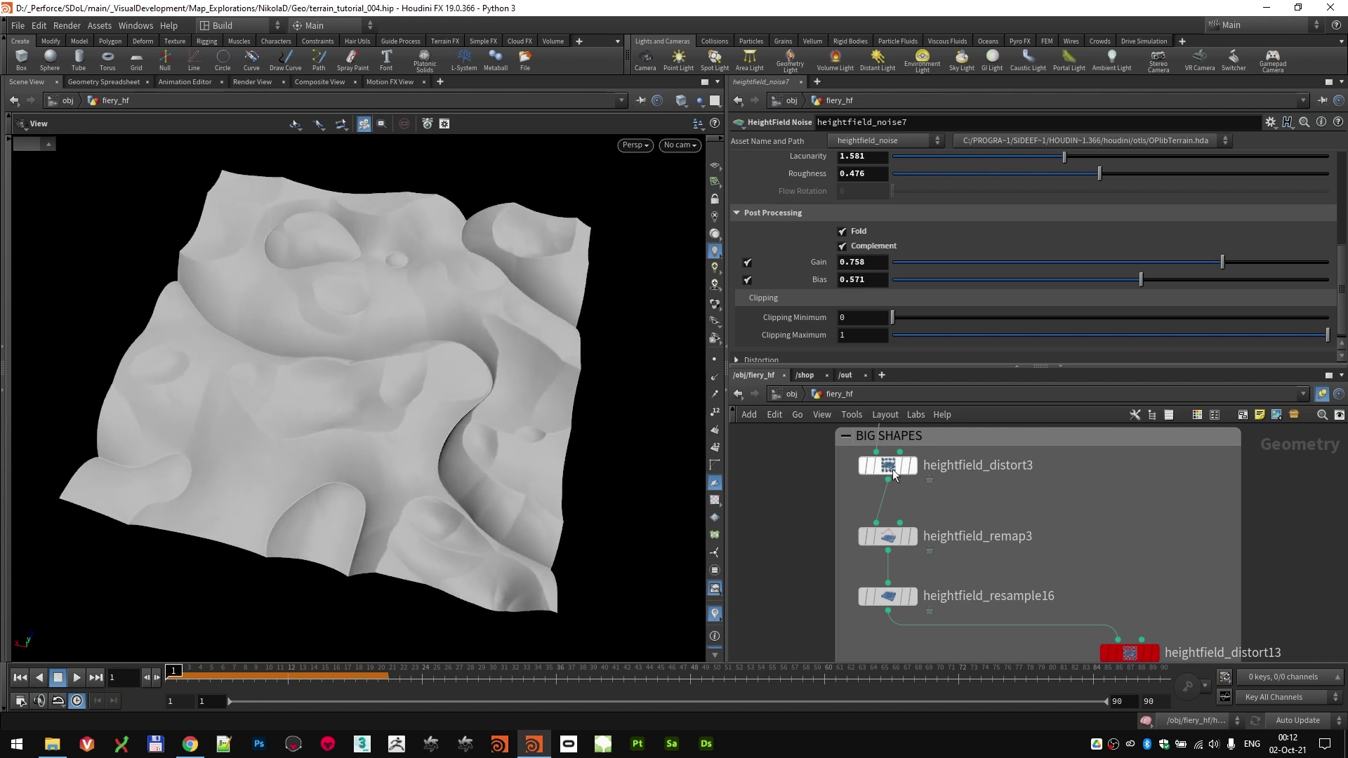
Step: Display the heightfield_distort3 result and examine its noise type, amplitude and roughness alongside the distorted terrain
scroll(1027, 507, down, 1)
scroll(930, 490, up, 1)
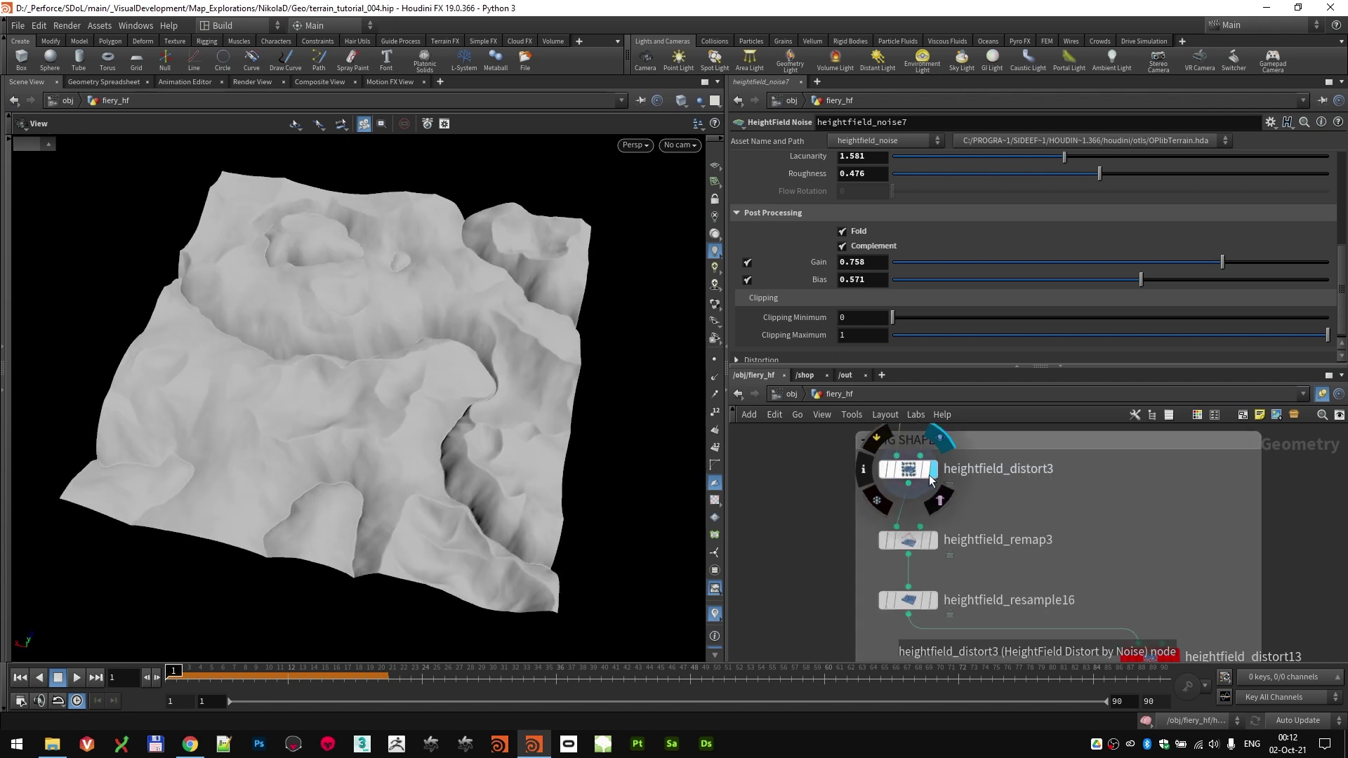
click(935, 471)
mouse_move(460, 411)
mouse_down()
mouse_move(421, 386)
mouse_move(436, 400)
mouse_up()
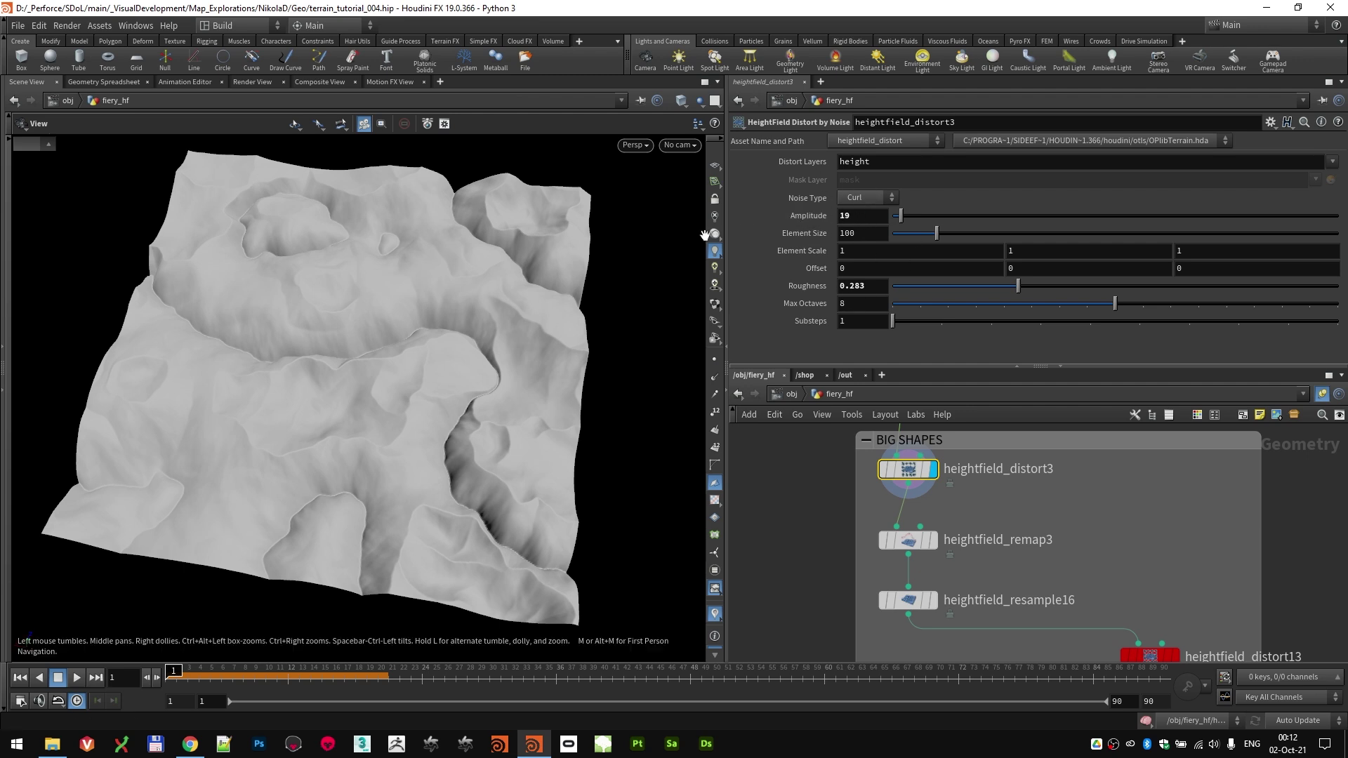
drag(489, 387, 481, 368)
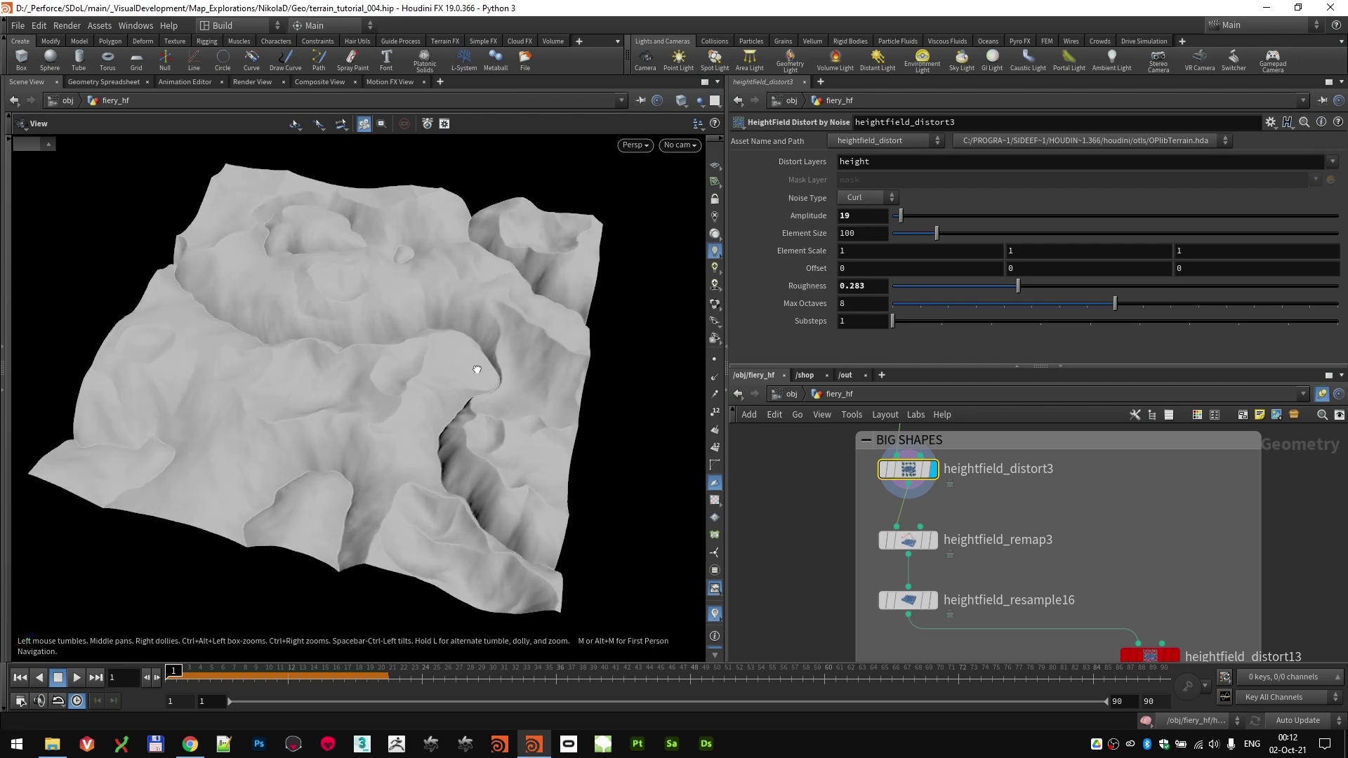
Step: Compare the heightfield_remap3 and heightfield_distort3 results, examining the remap's ramp and its input and output height ranges
click(930, 545)
click(930, 543)
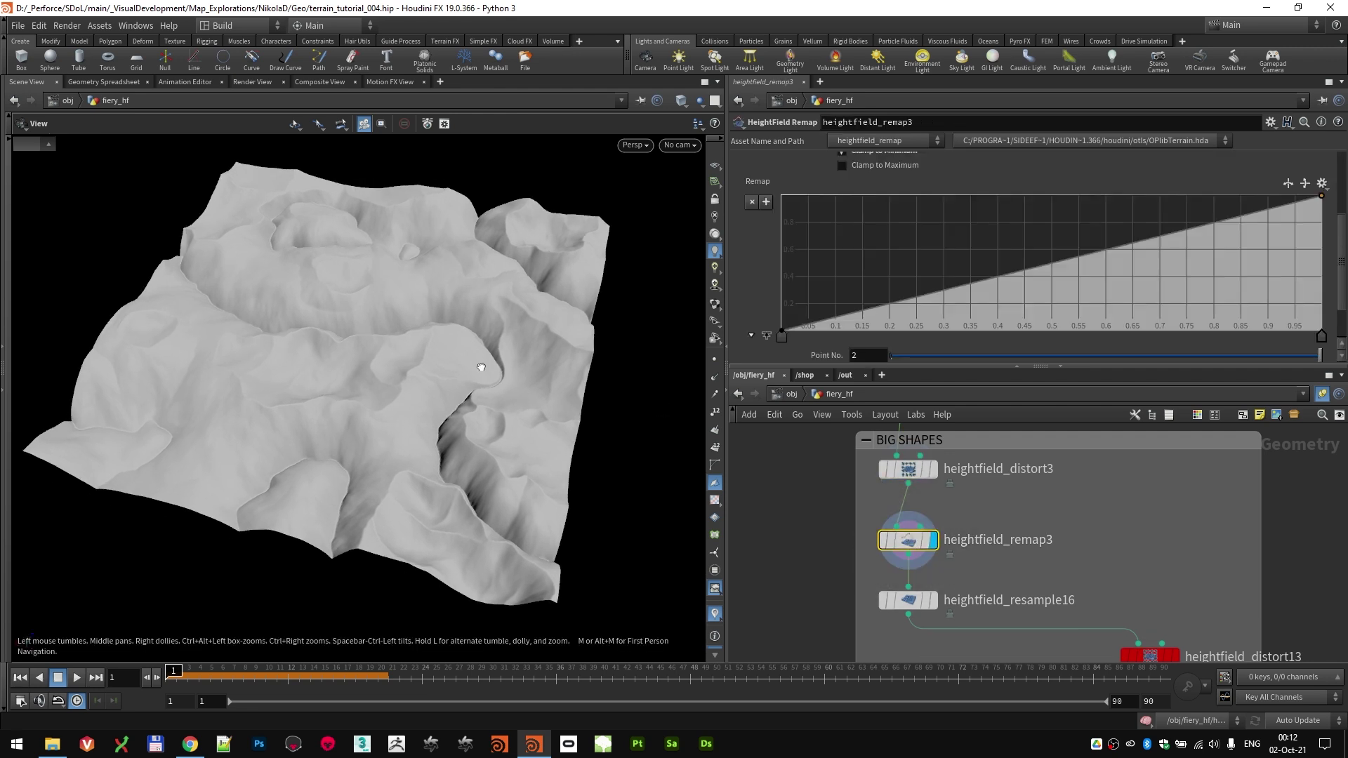
click(931, 467)
click(933, 545)
drag(507, 368, 599, 391)
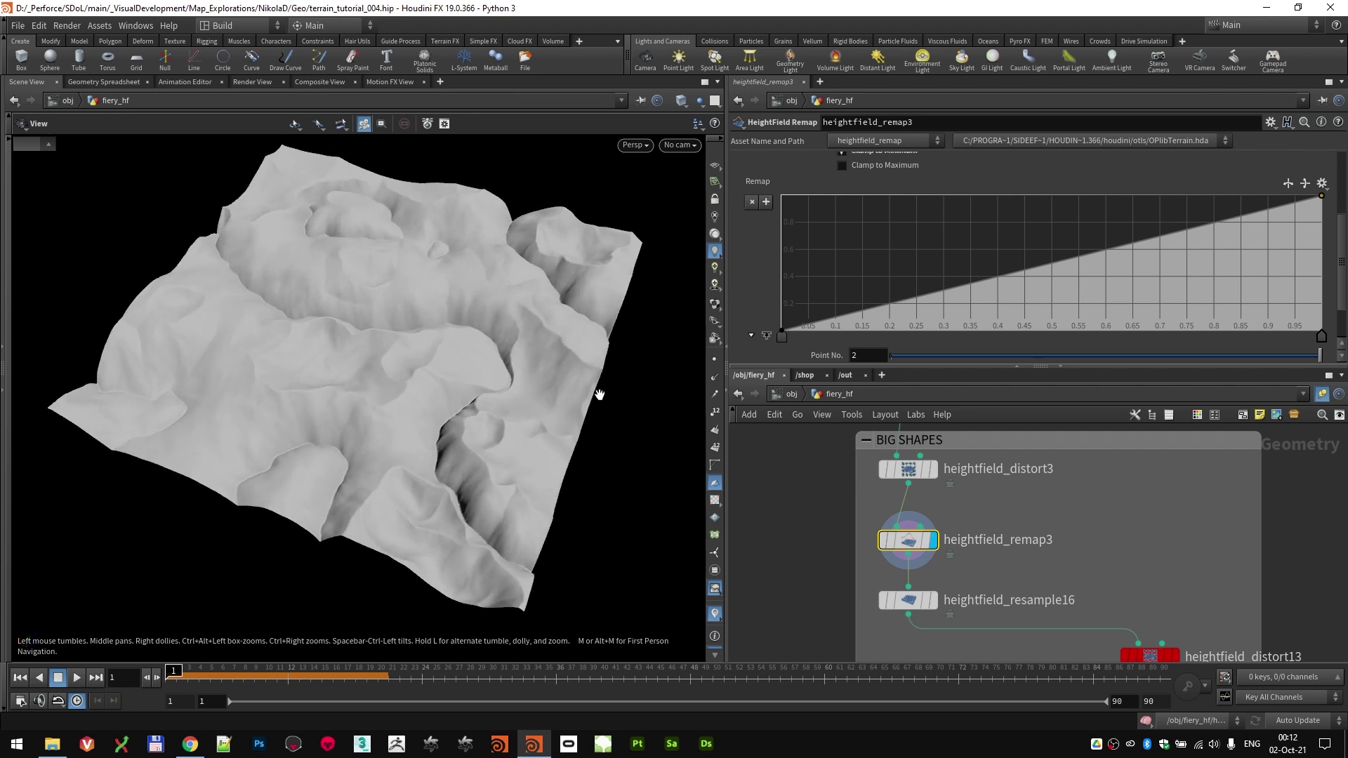
scroll(996, 280, up, 5)
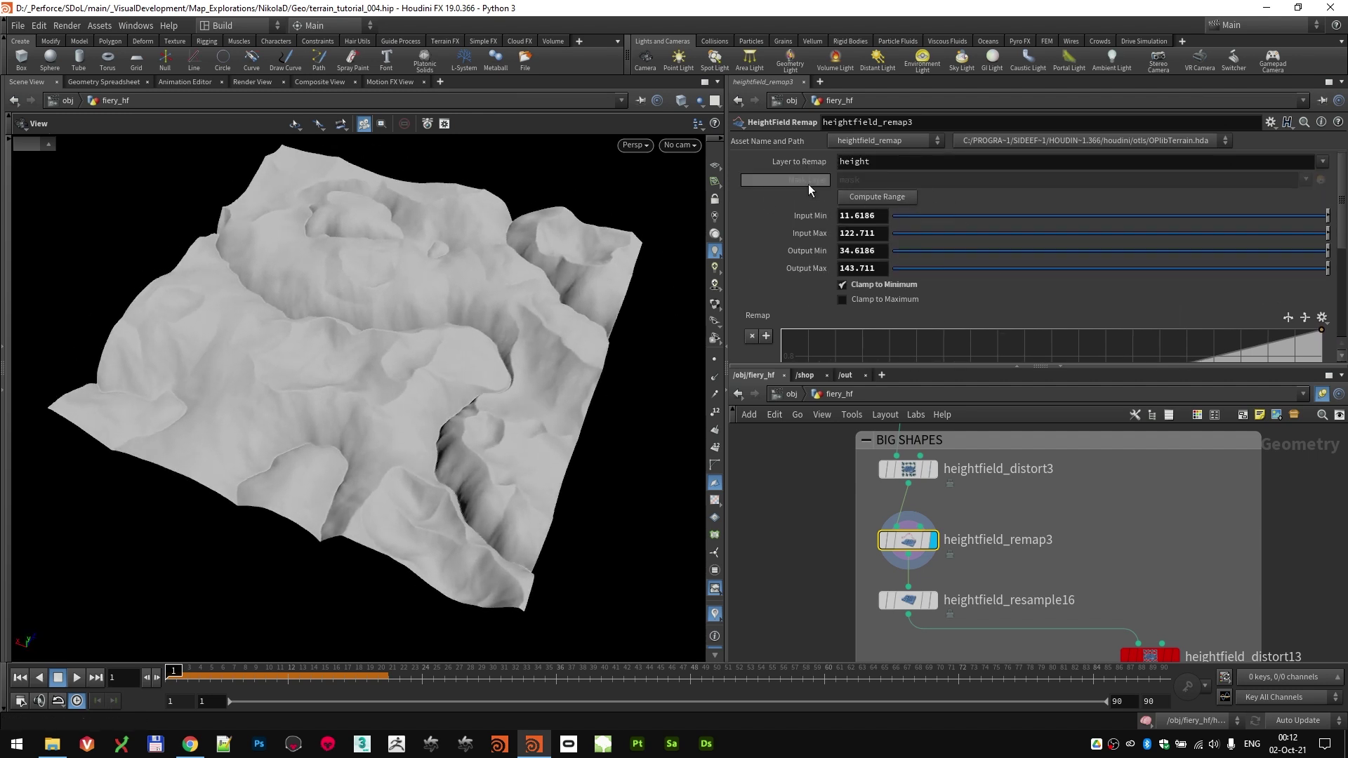
drag(435, 351, 560, 400)
Step: Display heightfield_resample16 and check its resolution scale and the node's voxel information
scroll(983, 562, down, 4)
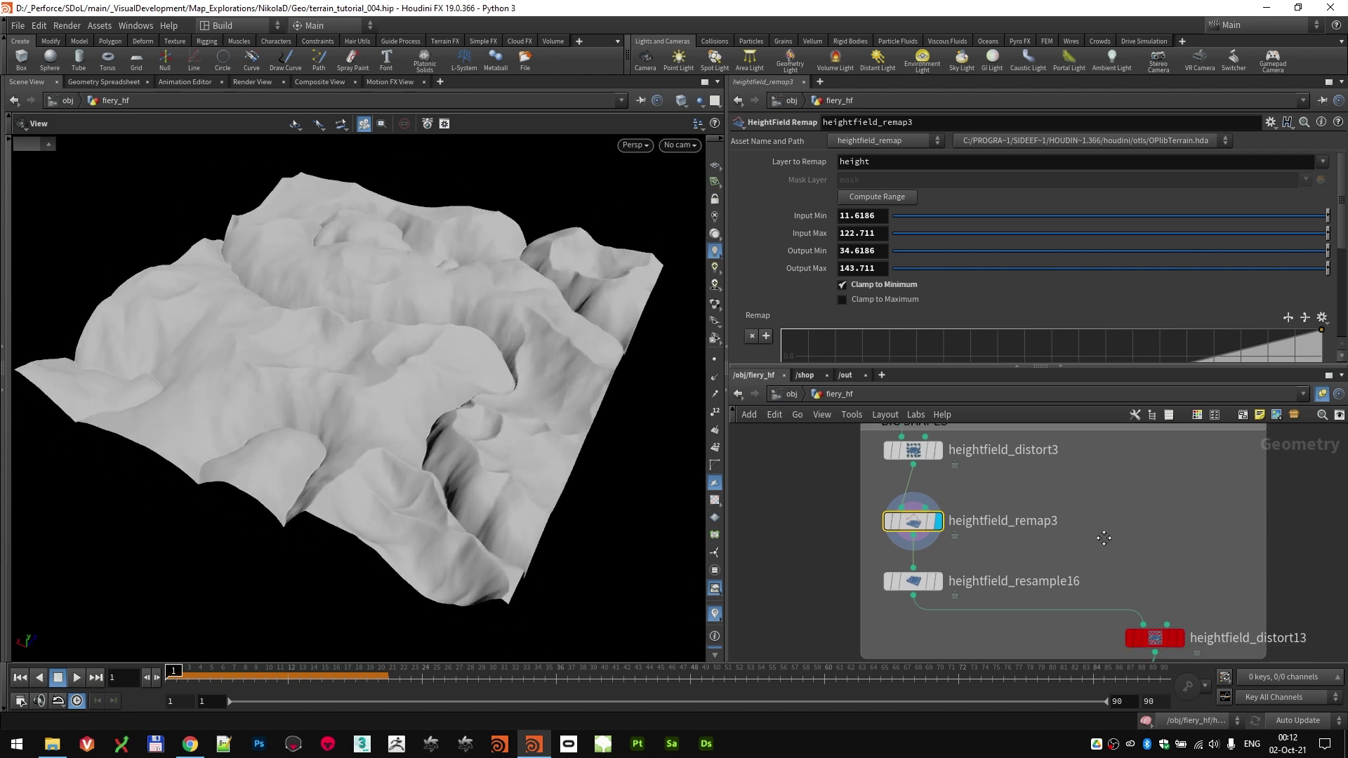
middle_drag(1127, 562, 1108, 493)
middle_drag(1052, 589, 928, 572)
scroll(992, 564, down, 2)
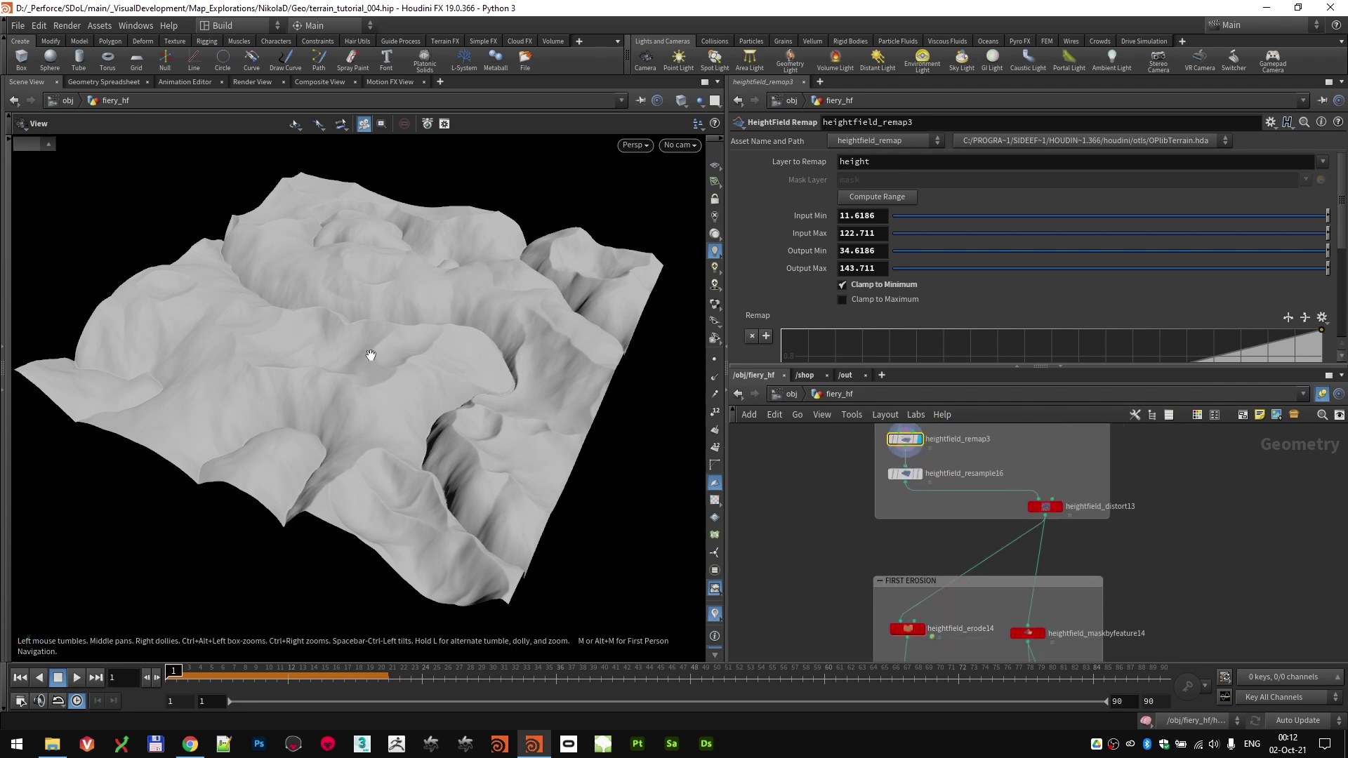
scroll(876, 505, up, 2)
click(921, 458)
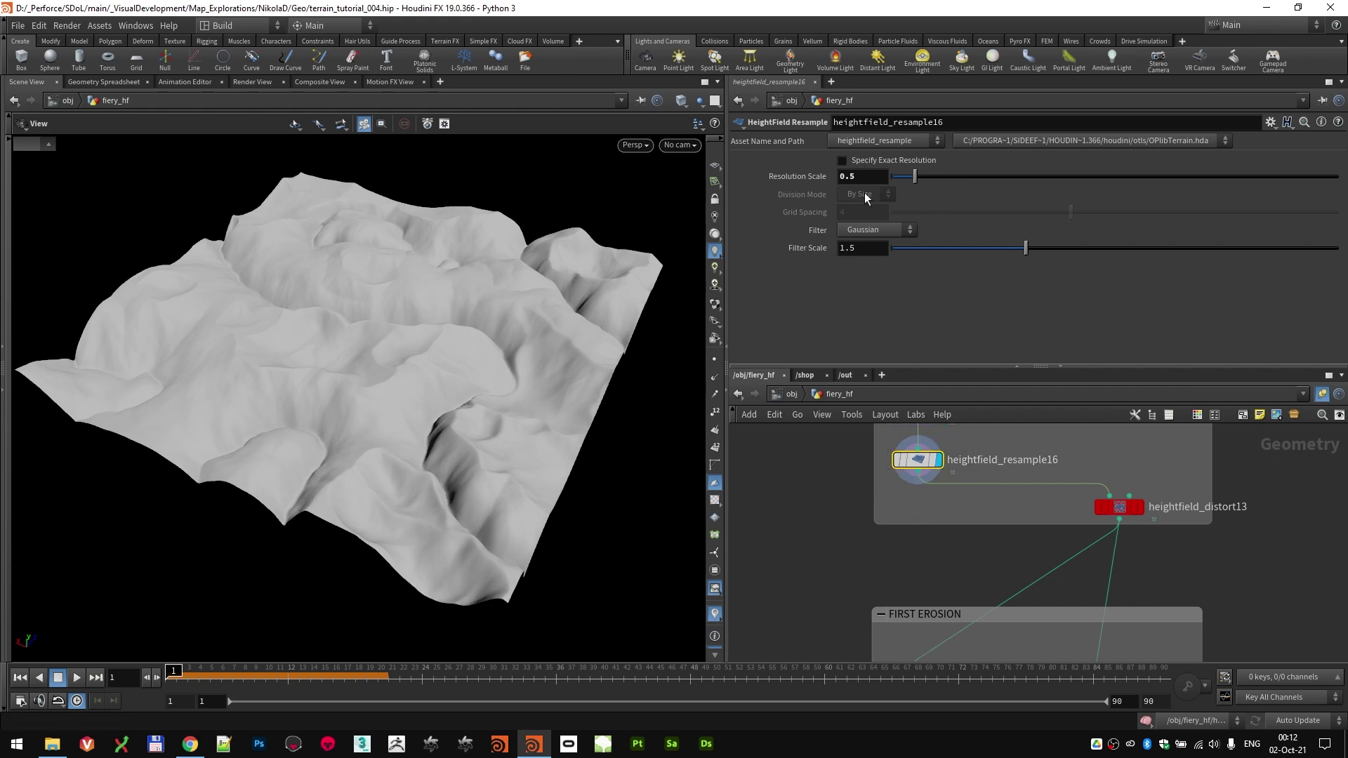
middle_click(919, 465)
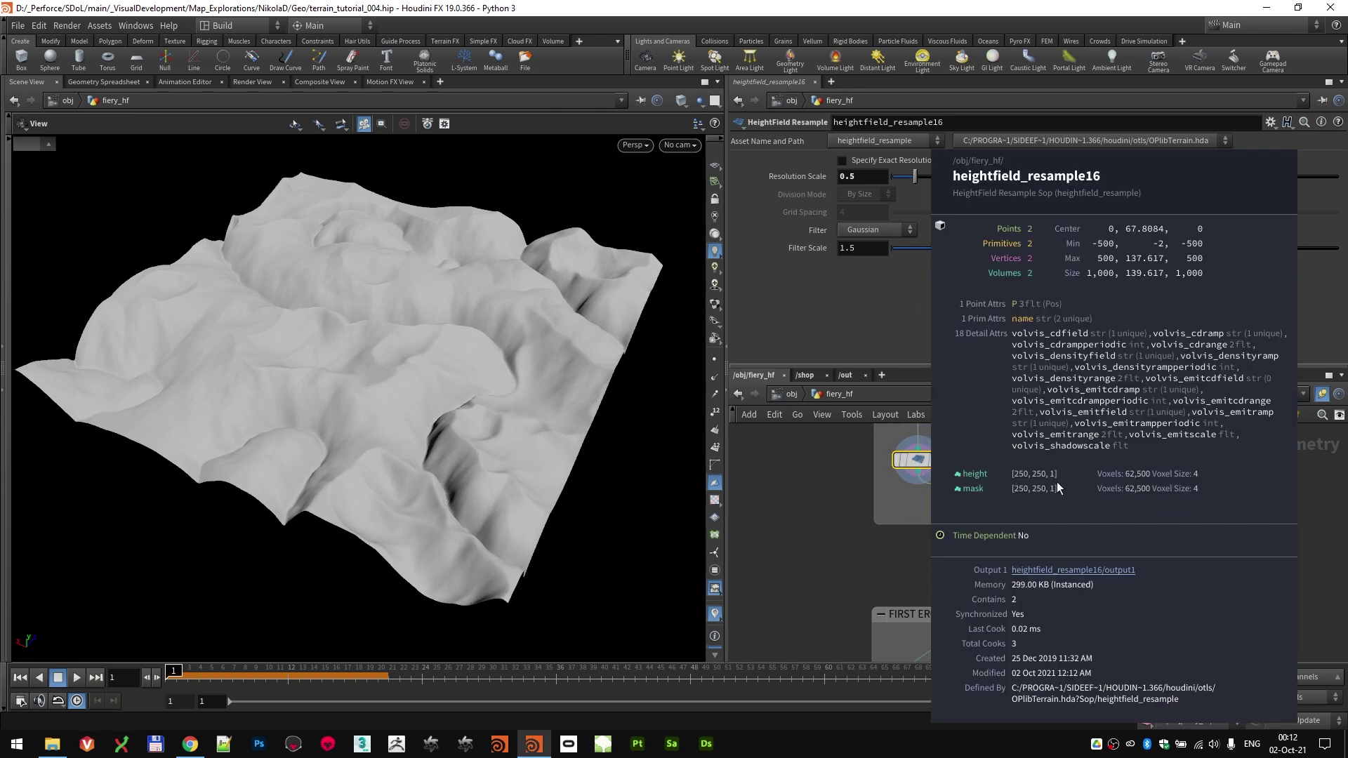
Step: Compare the terrain from heightfield_distort13 with heightfield_resample16 and examine heightfield_distort13's noise settings
middle_drag(1160, 545, 1124, 515)
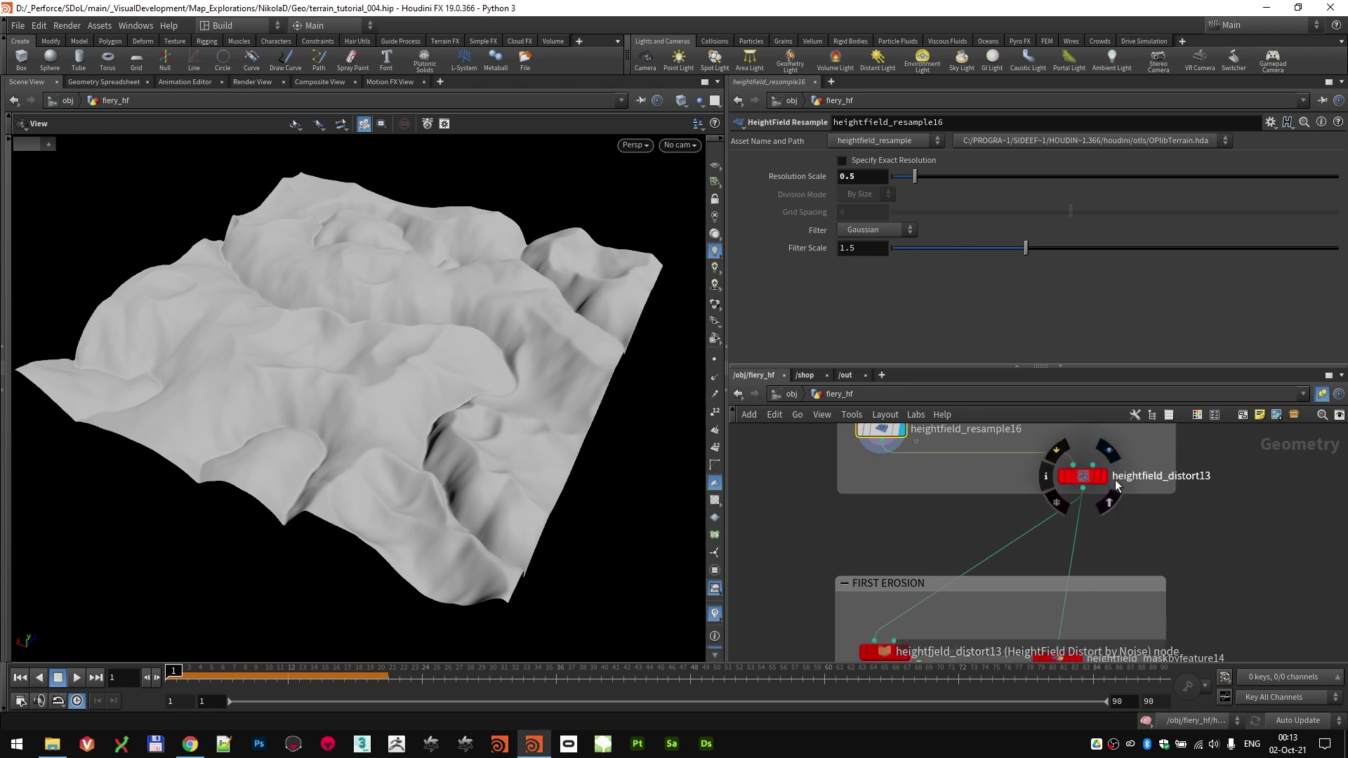
click(1106, 477)
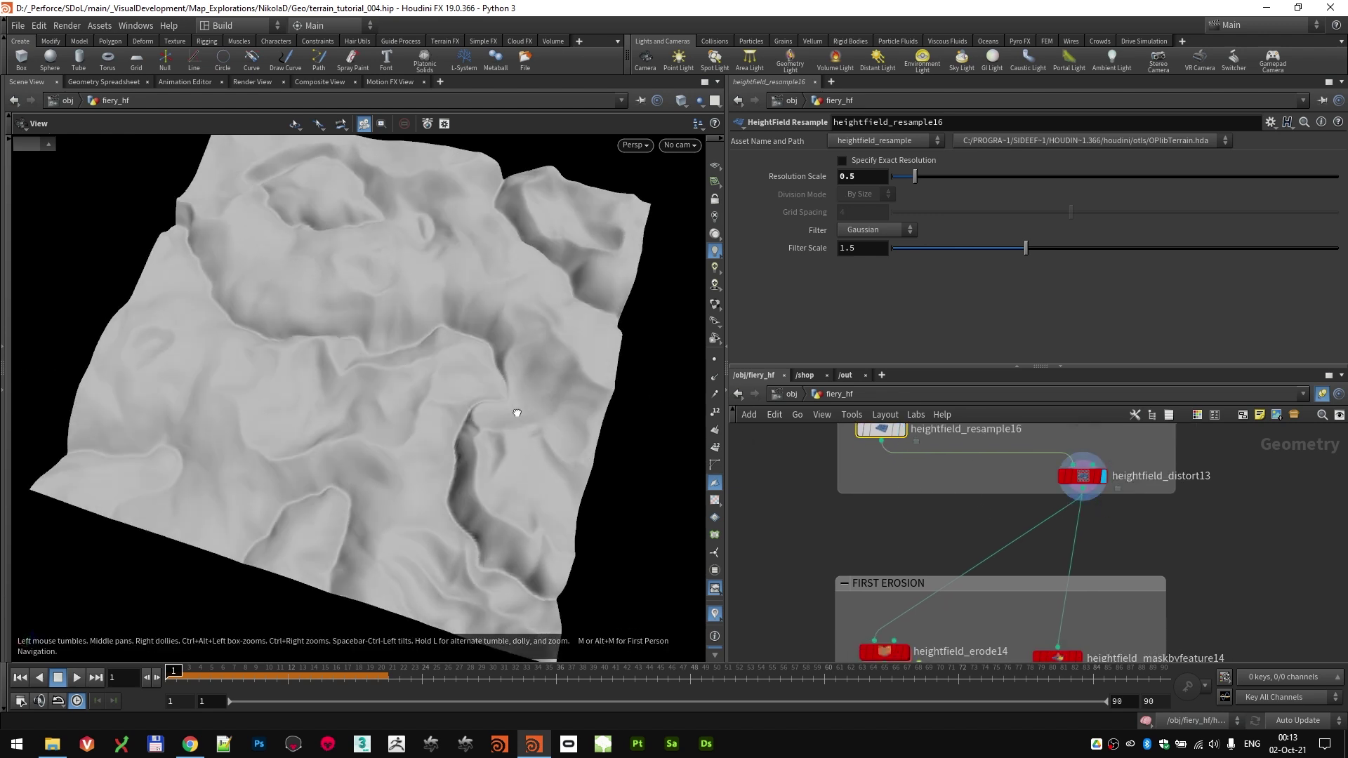
click(904, 429)
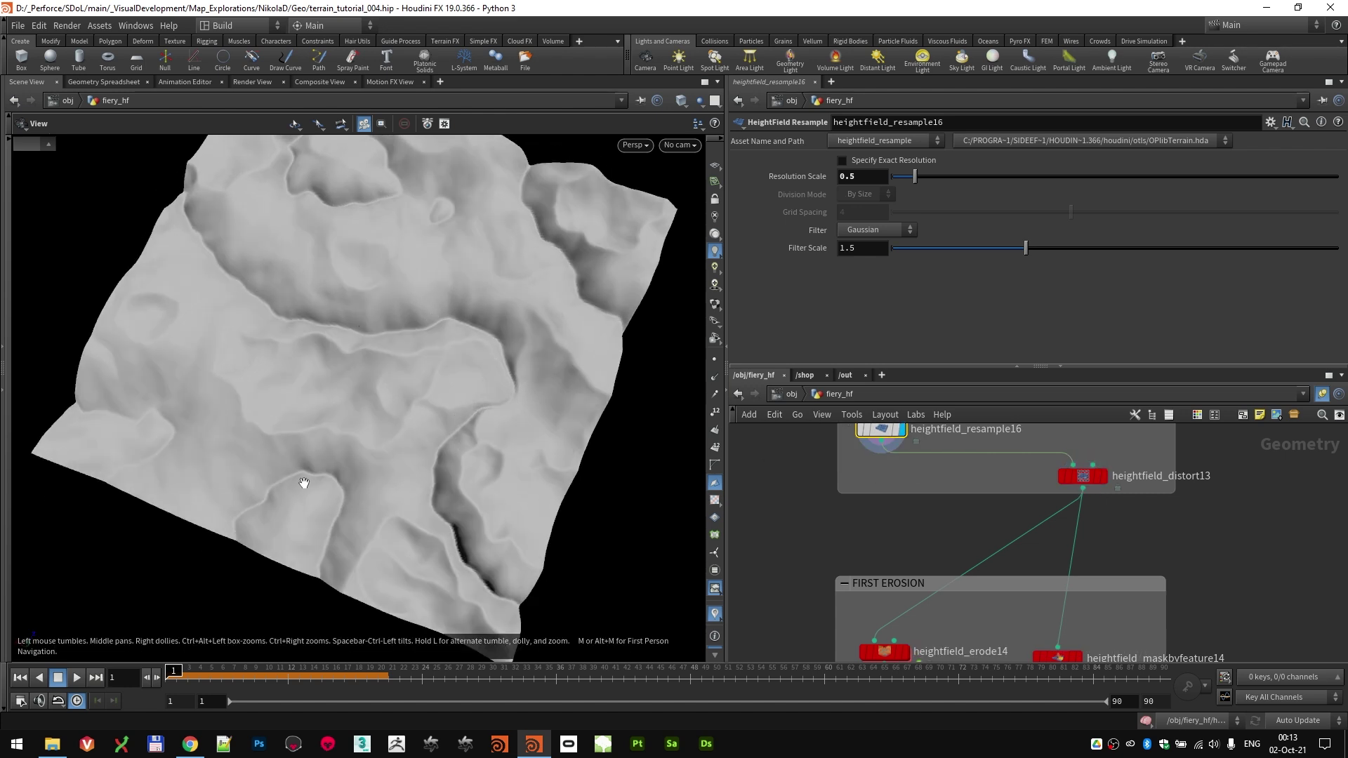
click(1104, 477)
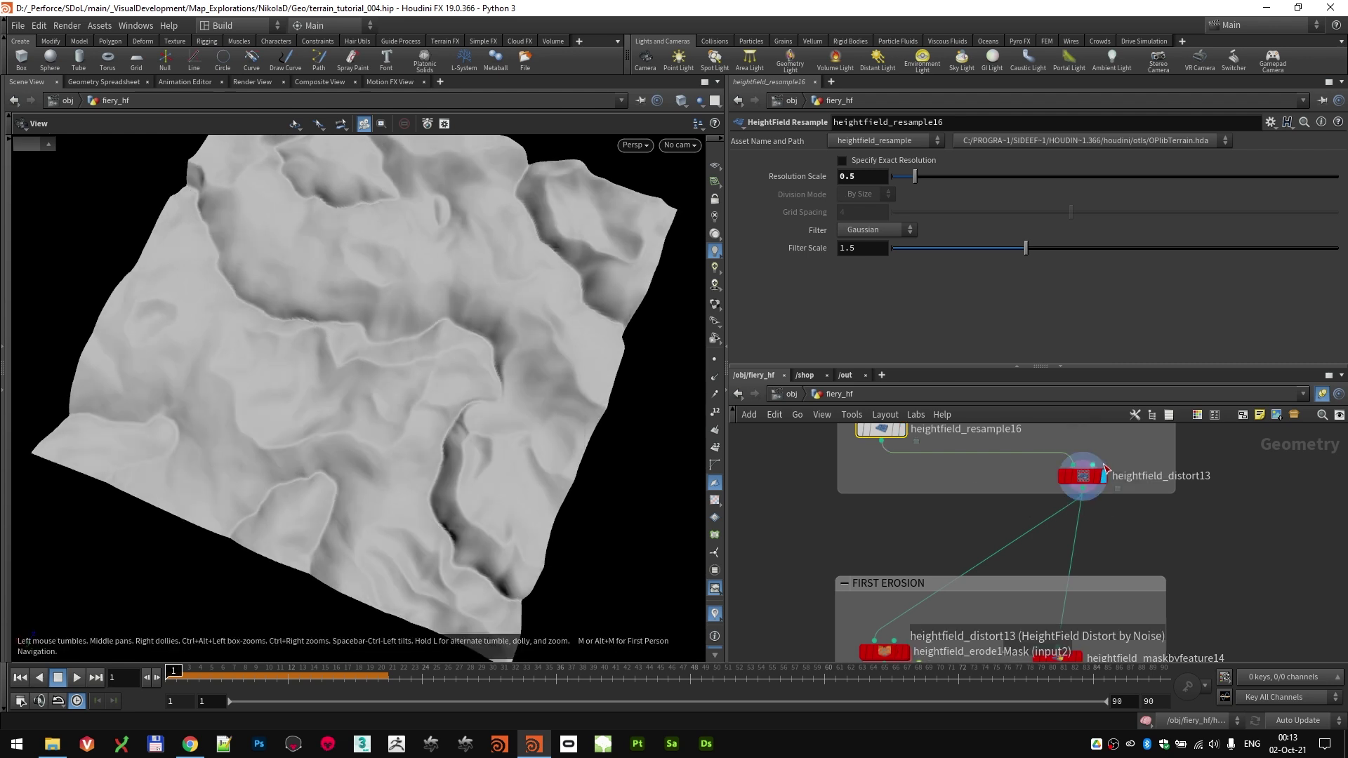
click(1084, 481)
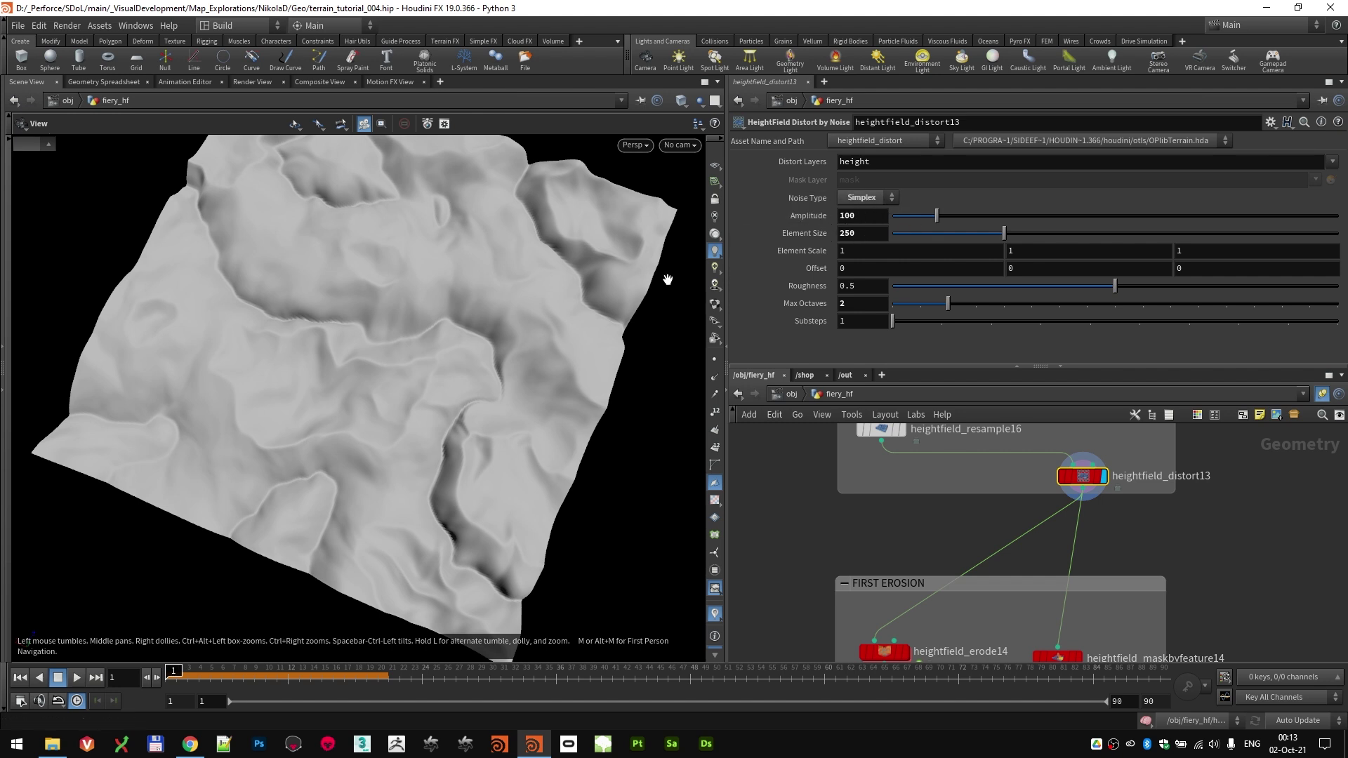
drag(390, 373, 394, 346)
Step: Display heightfield_erode14 in the FIRST EROSION group and review its freeze frame, hydro and thermal erosion settings
middle_drag(1092, 538, 1084, 429)
scroll(957, 562, down, 2)
middle_drag(945, 570, 938, 533)
scroll(948, 529, up, 2)
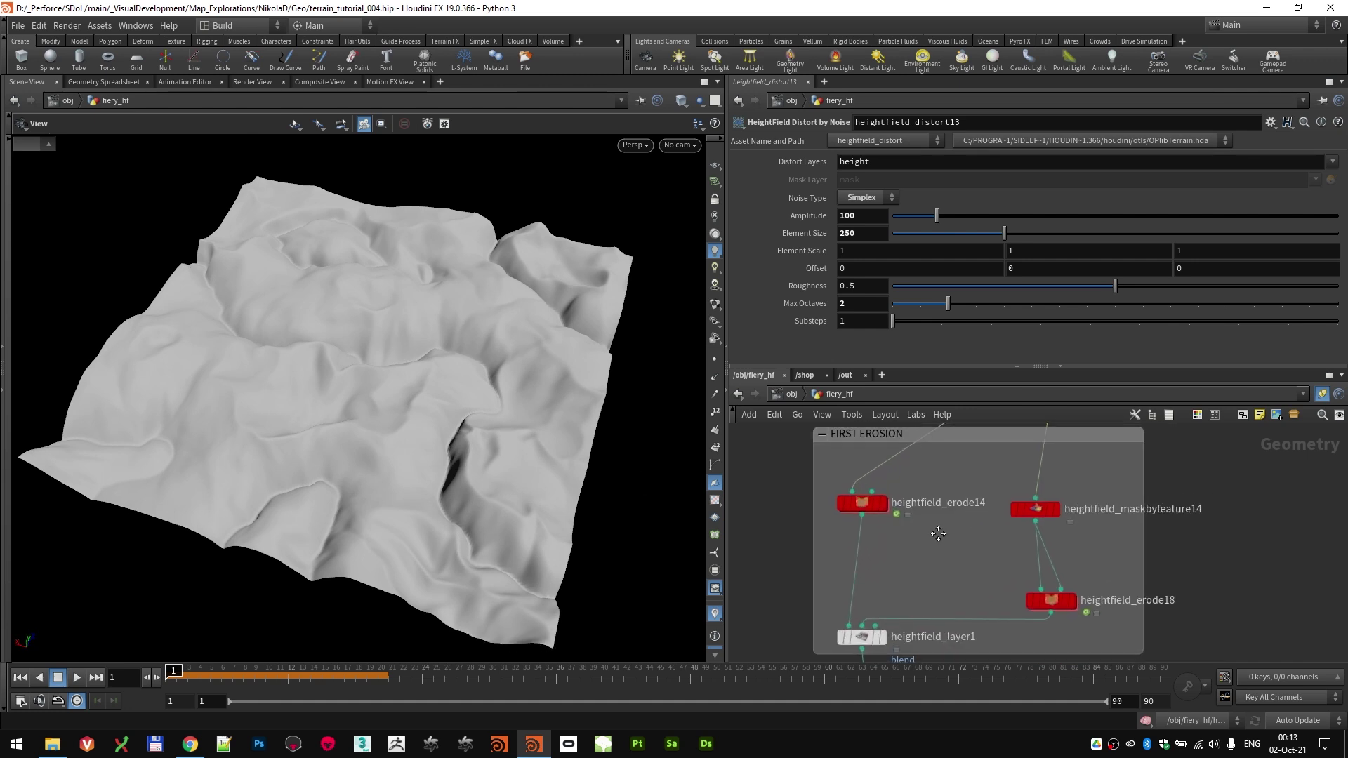
click(861, 506)
click(883, 503)
drag(397, 419, 414, 407)
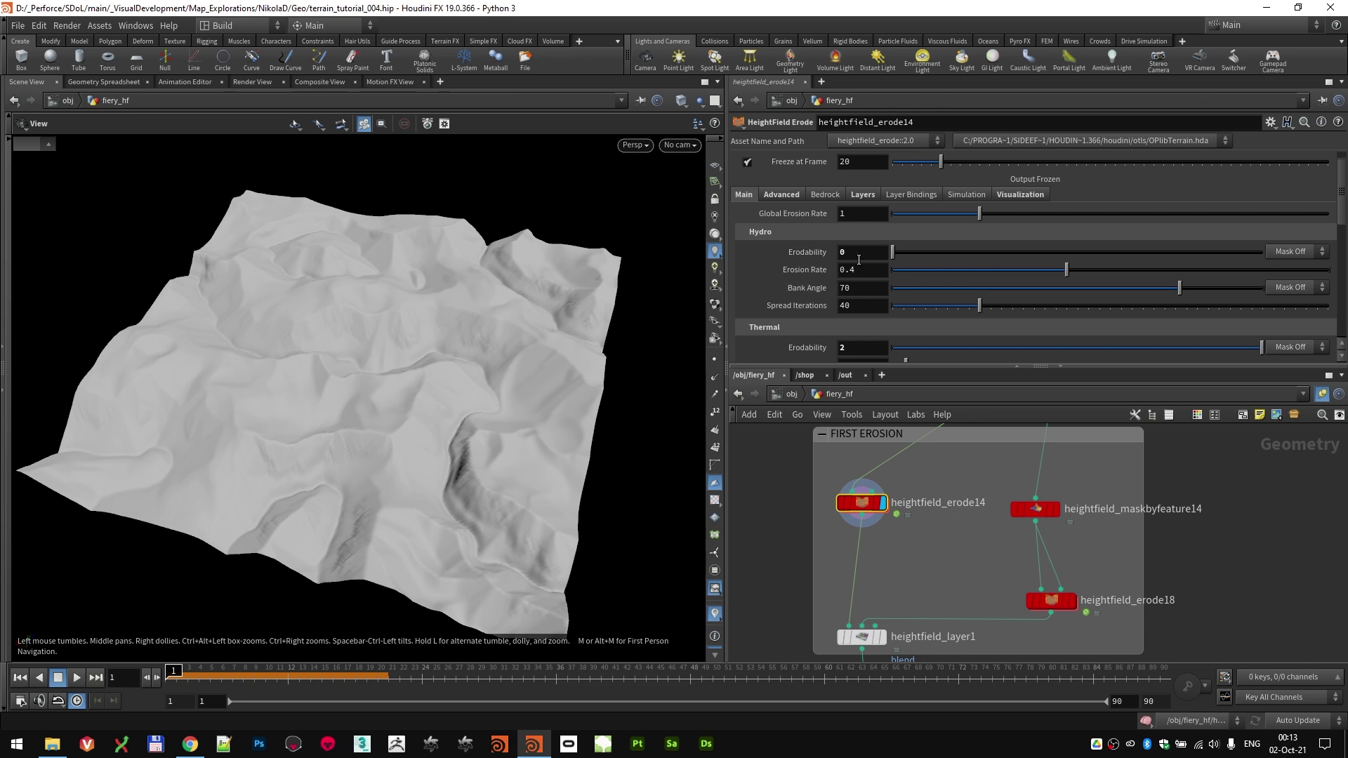
scroll(937, 250, down, 3)
scroll(882, 261, up, 4)
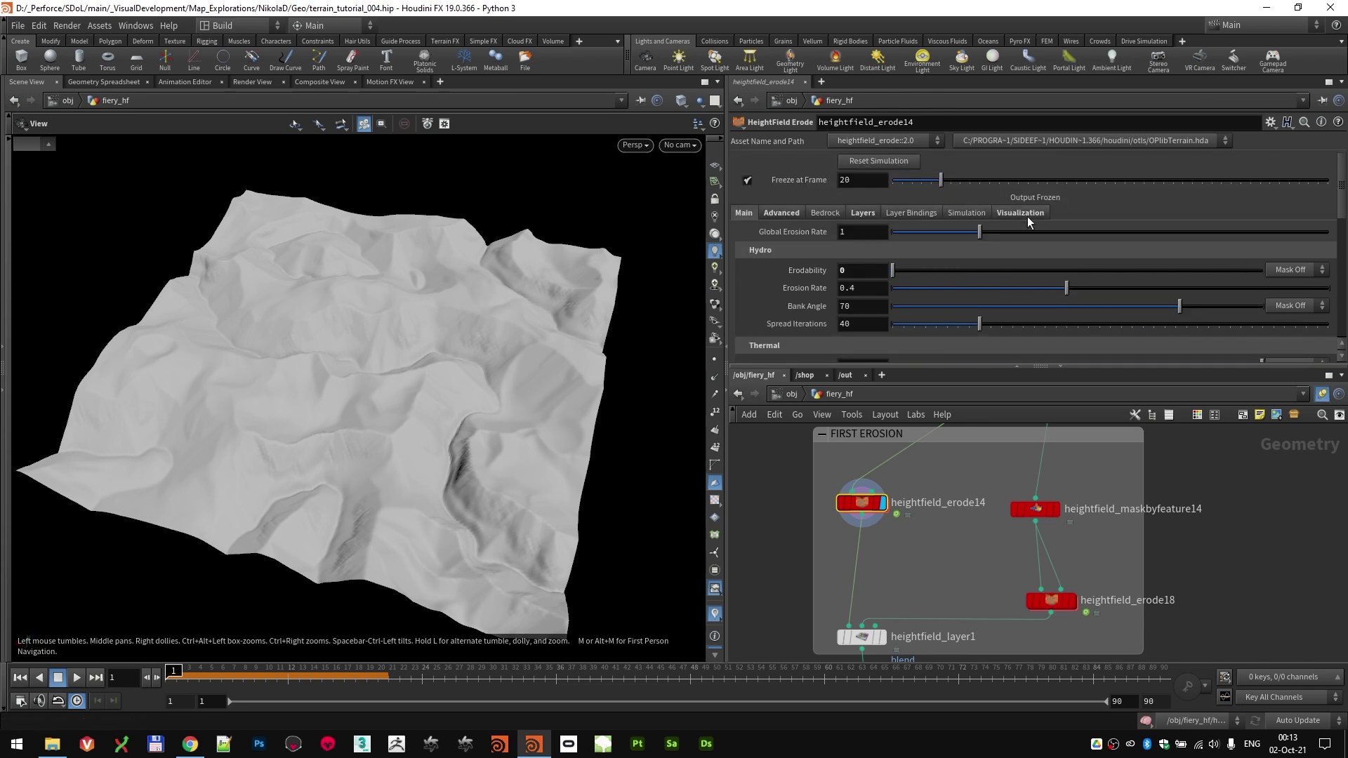
Step: Toggle Add Debris Layer to Final Height Layer on and off for heightfield_erode14, comparing the terrain up close
click(869, 213)
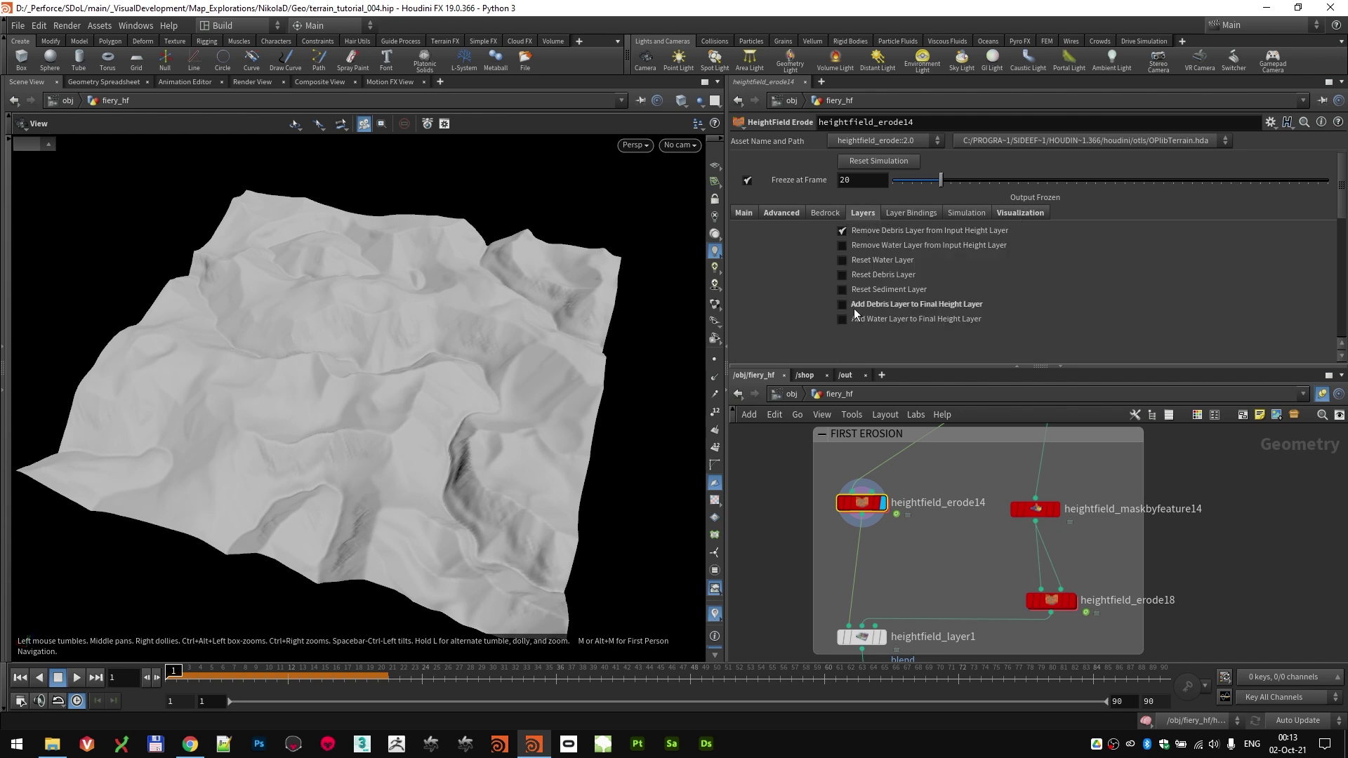
scroll(477, 400, up, 5)
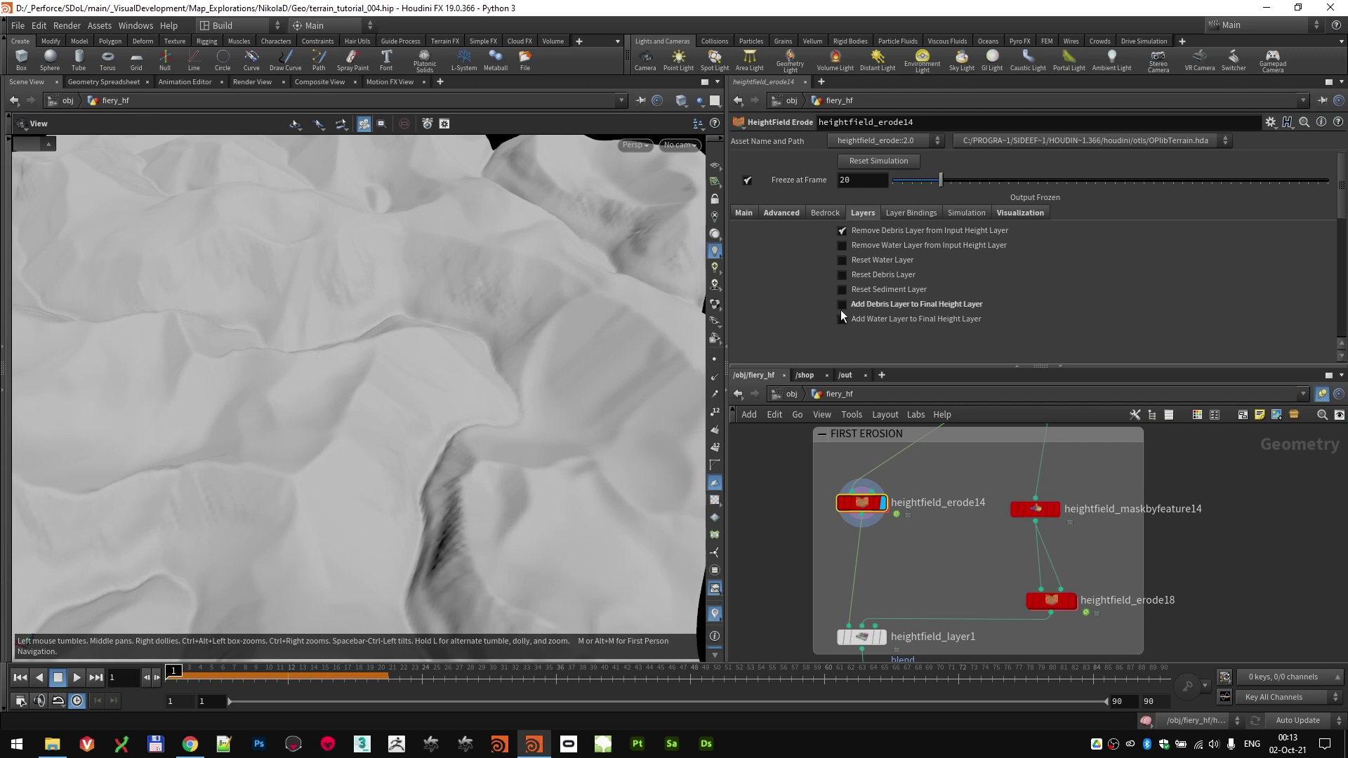
click(842, 305)
scroll(463, 351, up, 3)
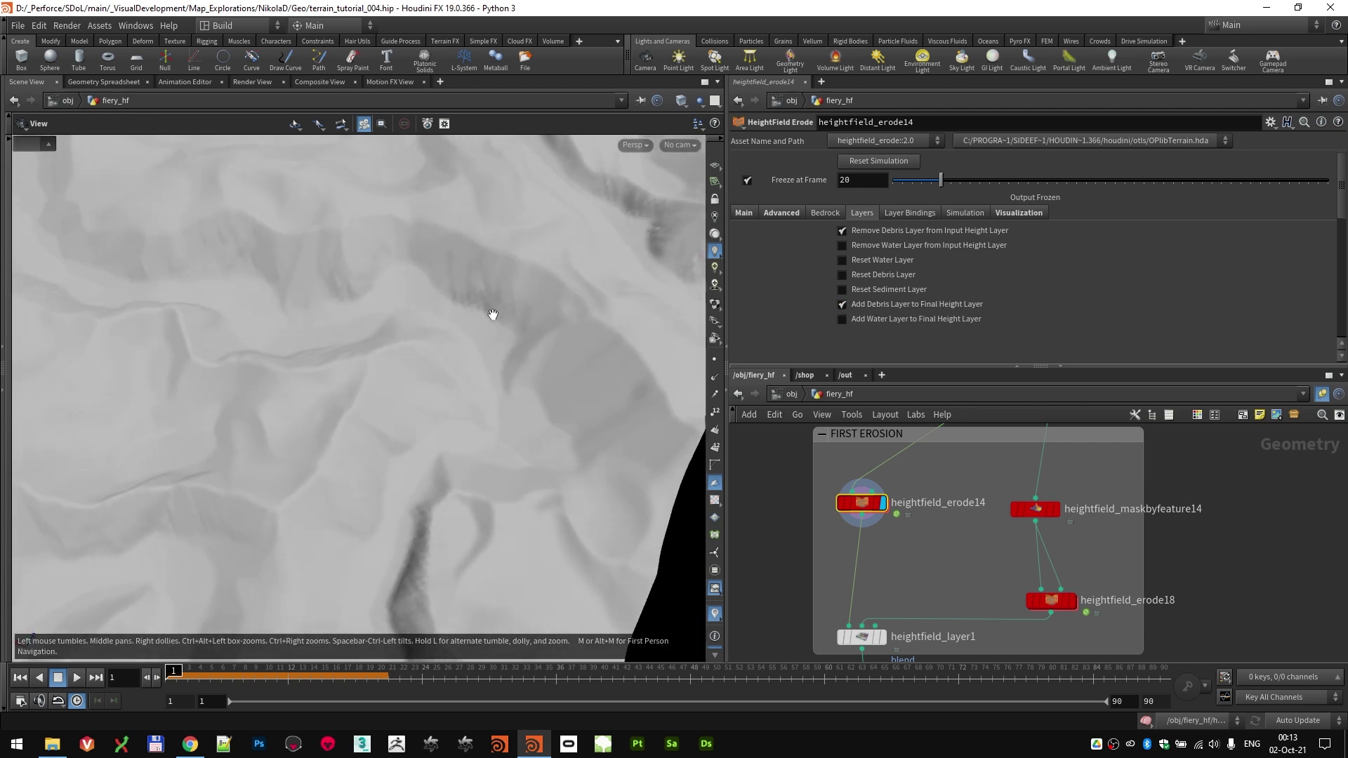
click(842, 305)
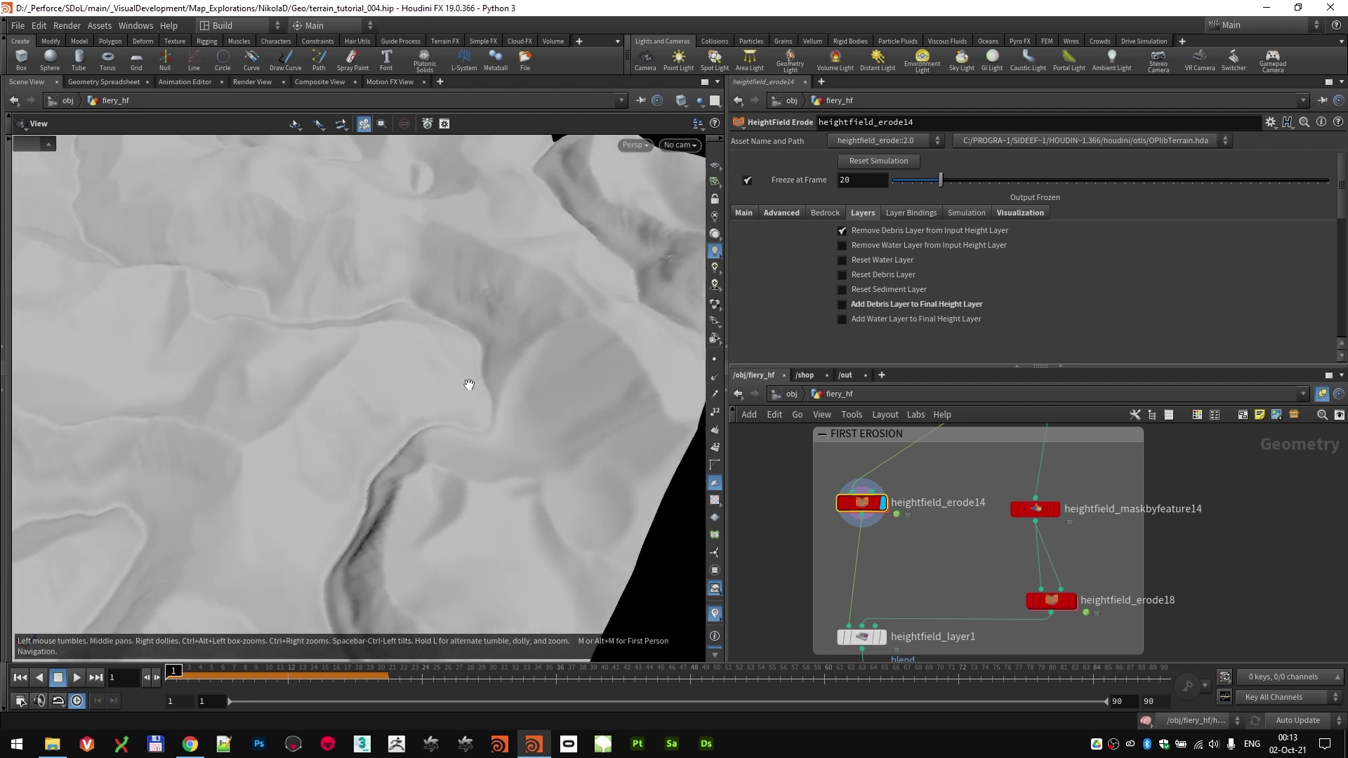
click(842, 305)
click(842, 305)
Step: Review heightfield_erode14's advanced, layer and main erosion settings and examine the eroded terrain
click(794, 218)
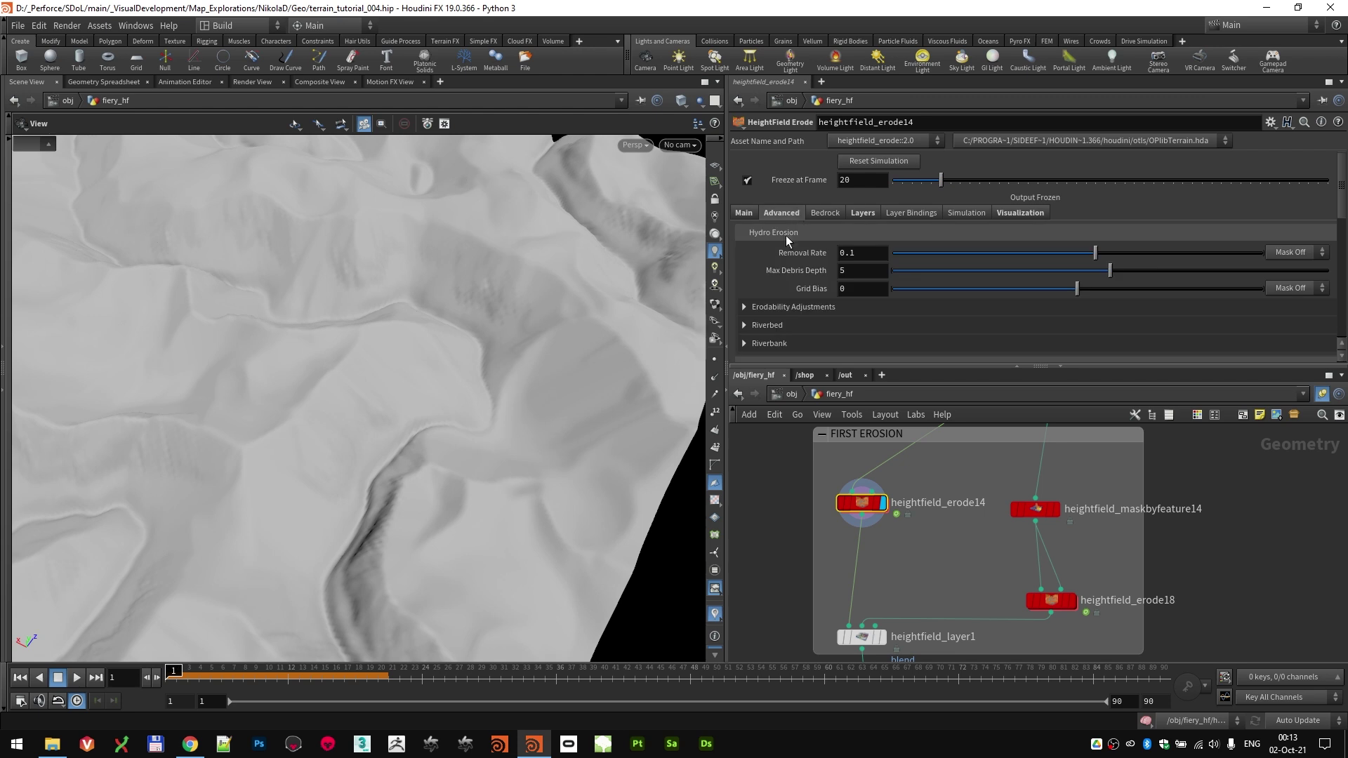
scroll(766, 302, down, 5)
scroll(760, 287, up, 6)
click(852, 213)
click(736, 215)
scroll(806, 274, down, 2)
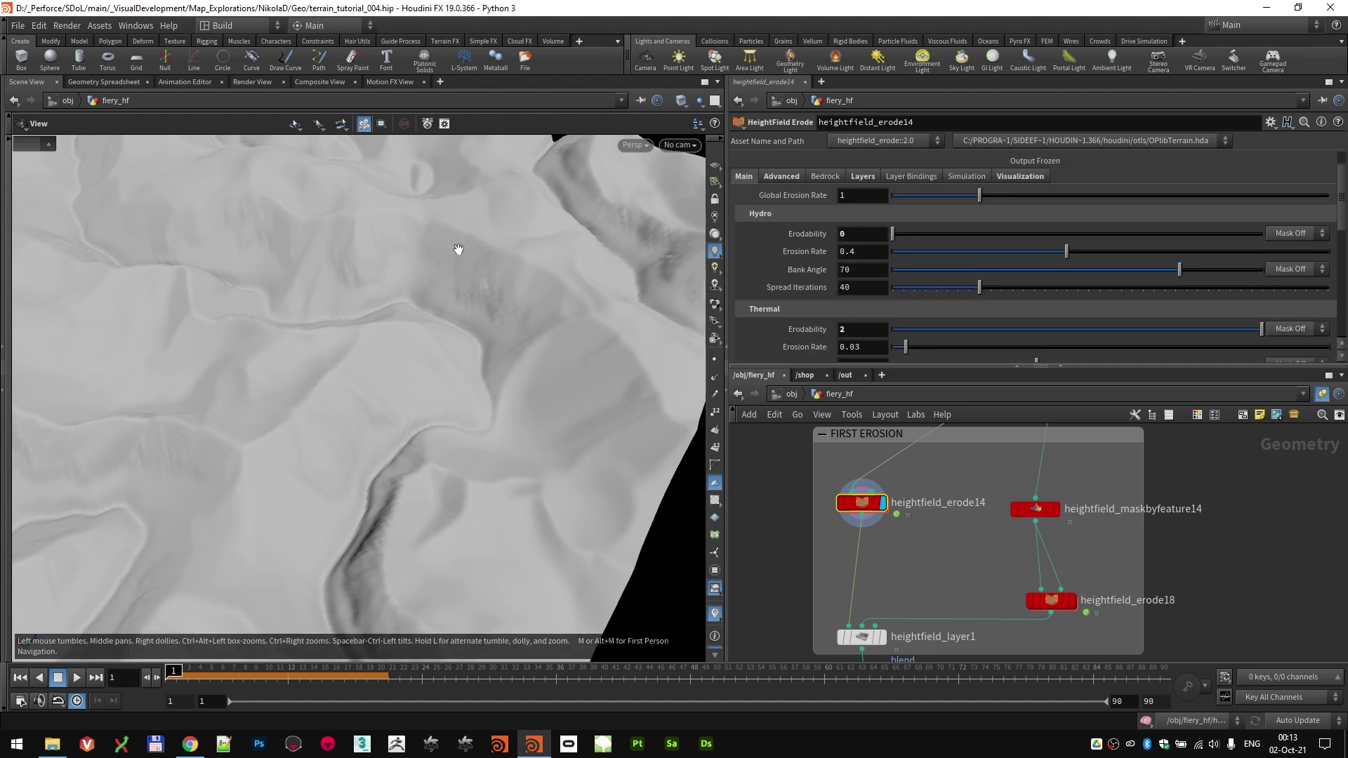
right_drag(457, 246, 411, 293)
drag(493, 324, 593, 295)
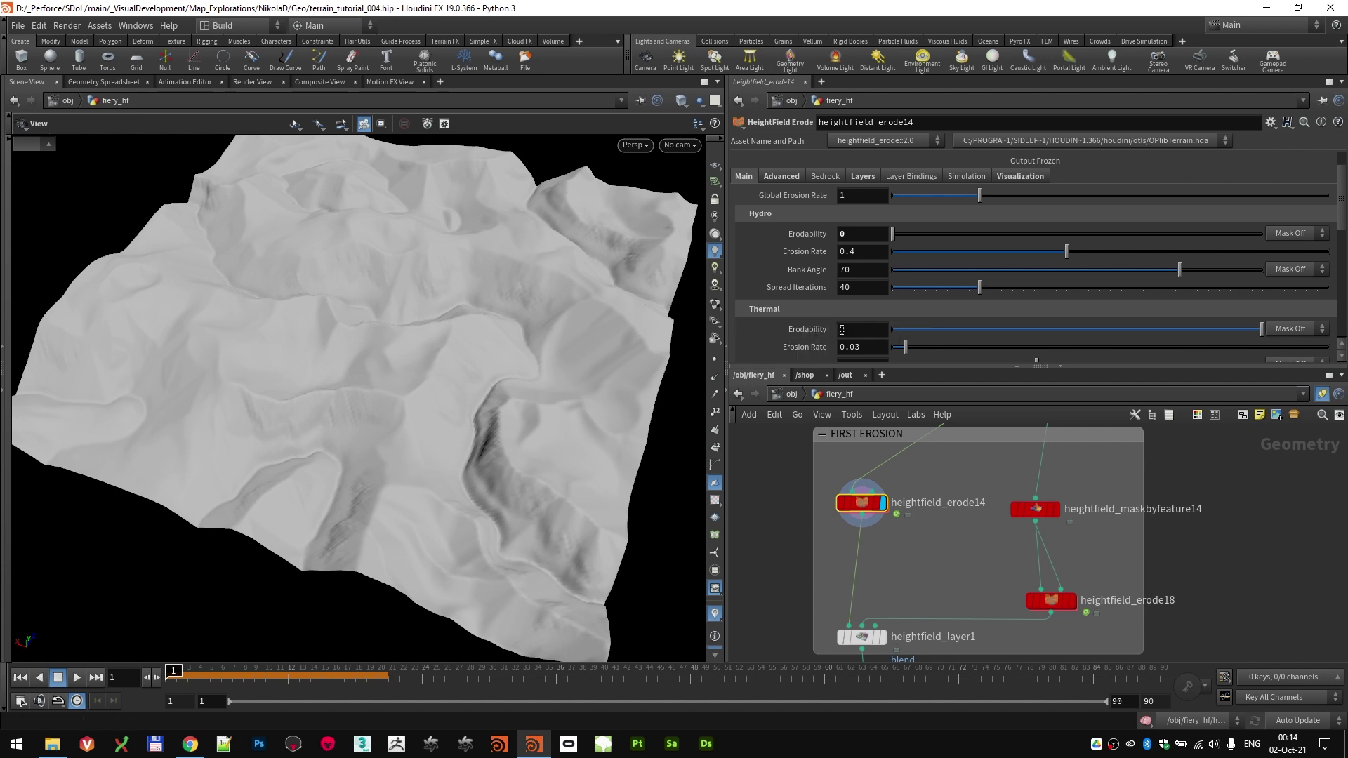
Step: Reset heightfield_erode14's hydro Erodability to its default, and set it back to 0
scroll(824, 314, down, 2)
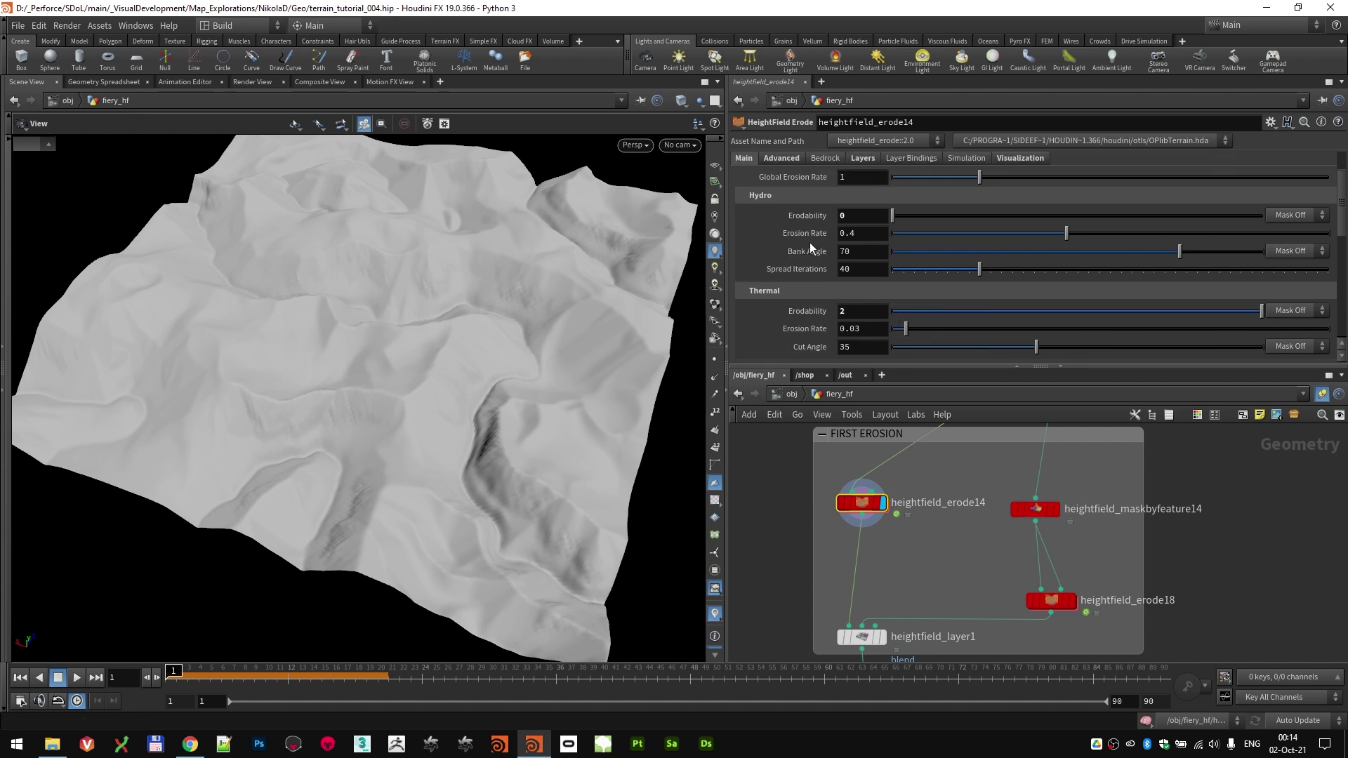
ctrl+middle_click(806, 197)
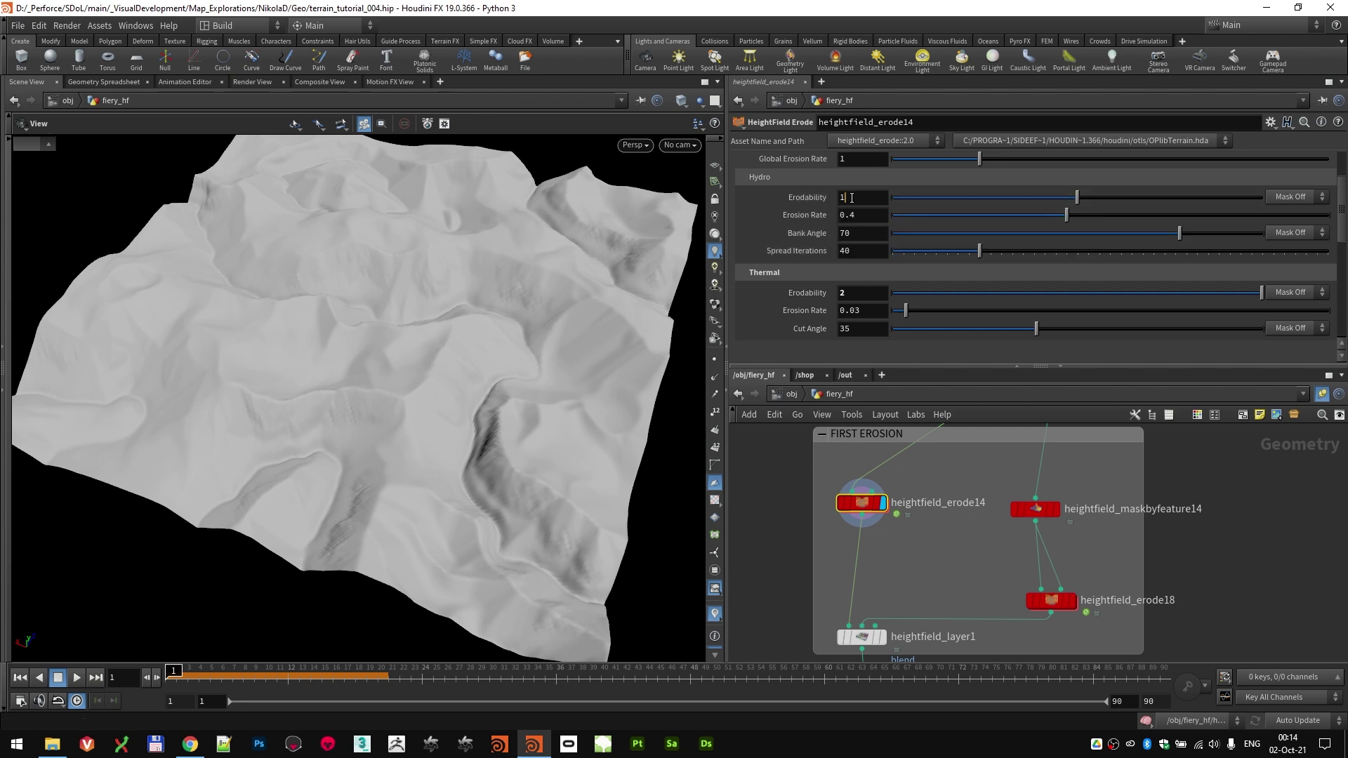
drag(852, 198, 760, 205)
text(0)
key(Return)
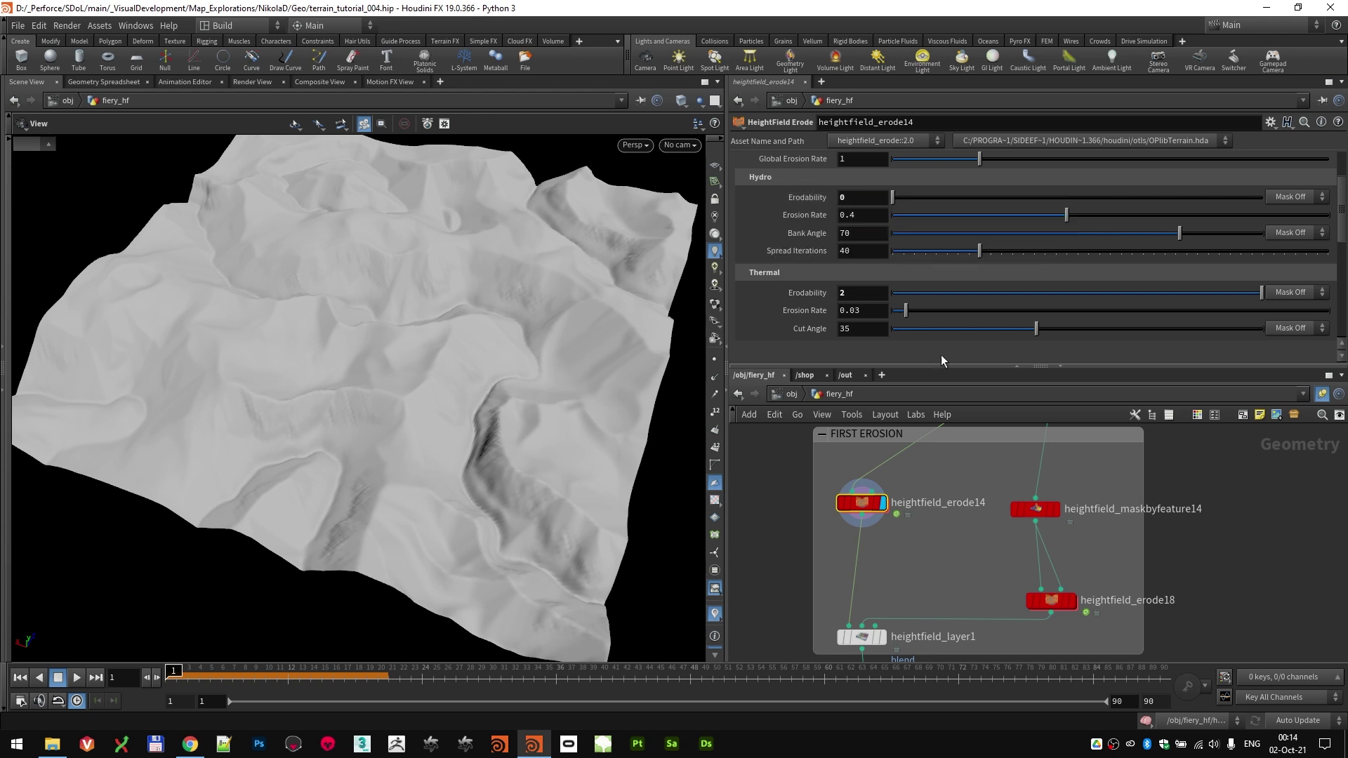
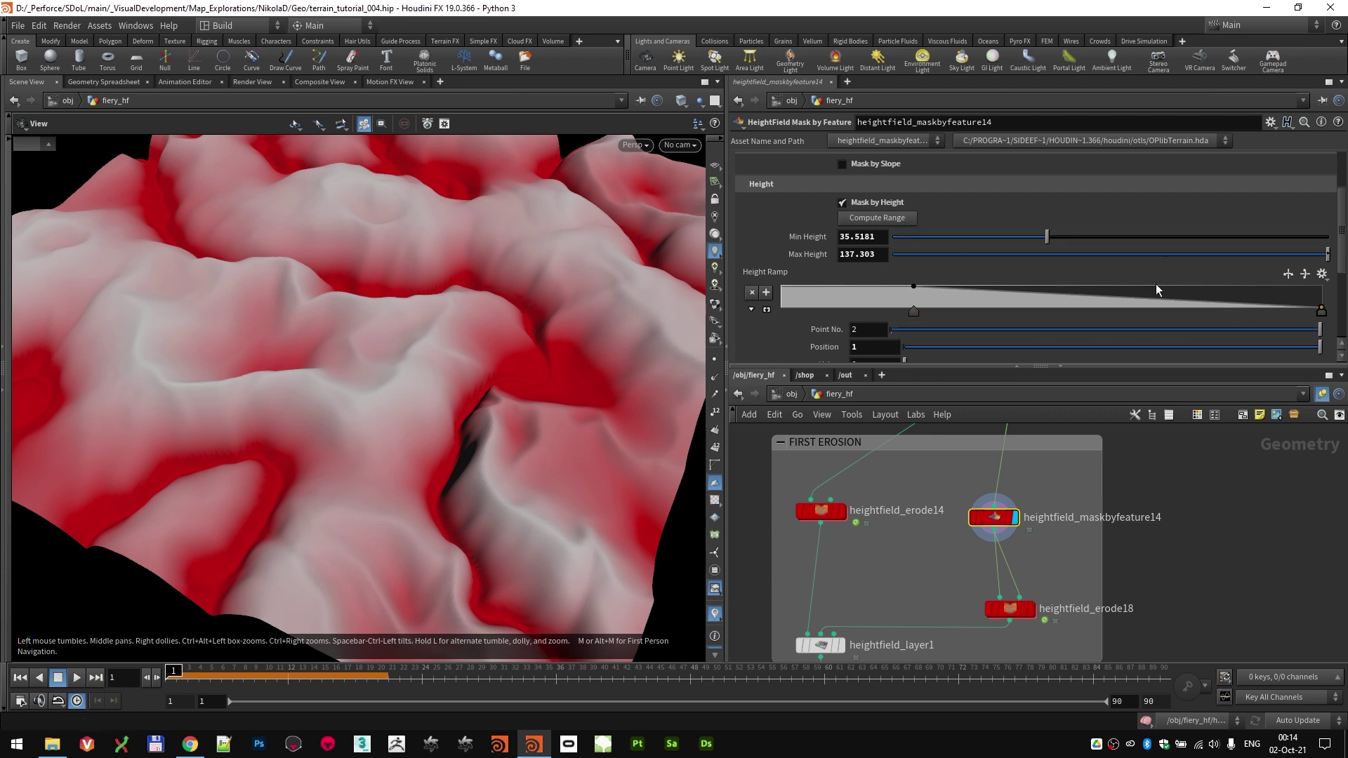
Step: Examine the height-based mask from heightfield_maskbyfeature14 on the terrain
drag(271, 394, 363, 359)
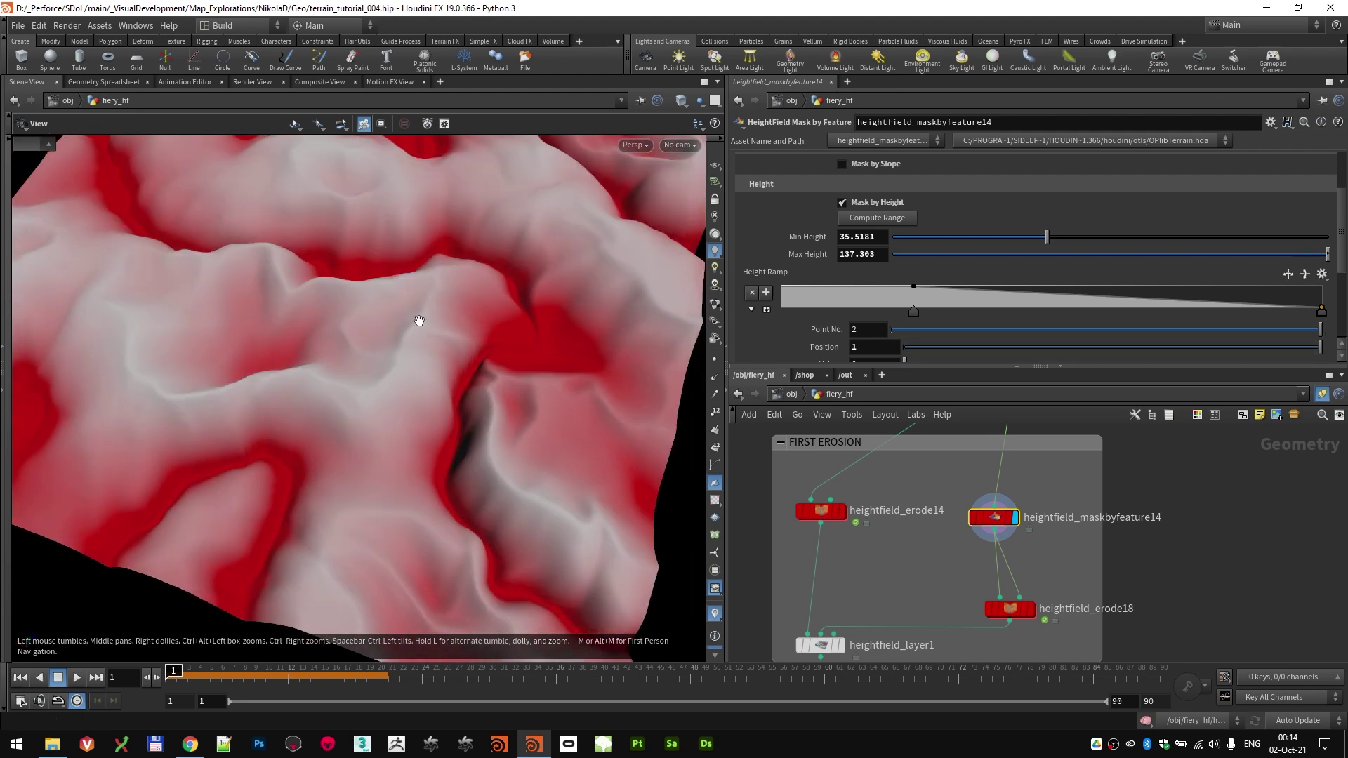
Step: Display heightfield_erode18 and examine the masked erosion on the terrain from several angles
drag(395, 440, 449, 298)
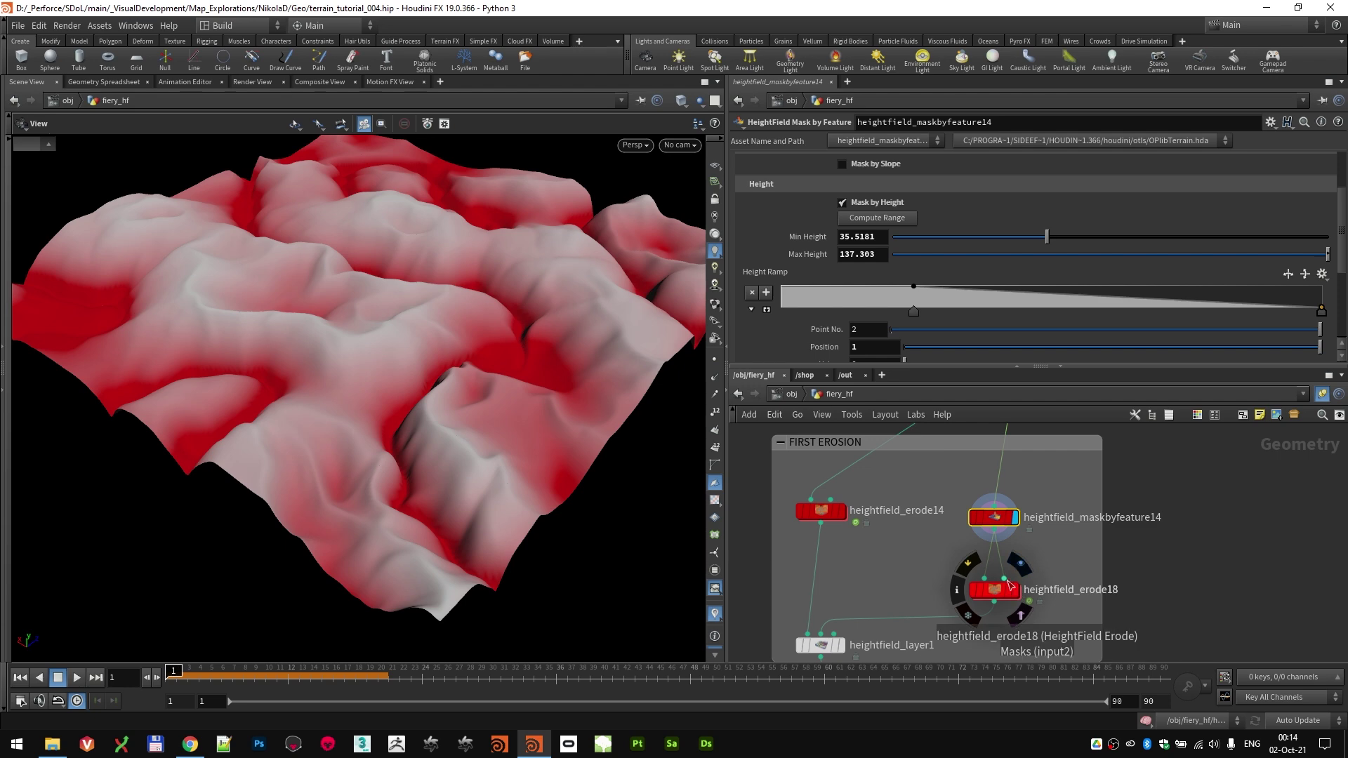
scroll(1012, 597, up, 2)
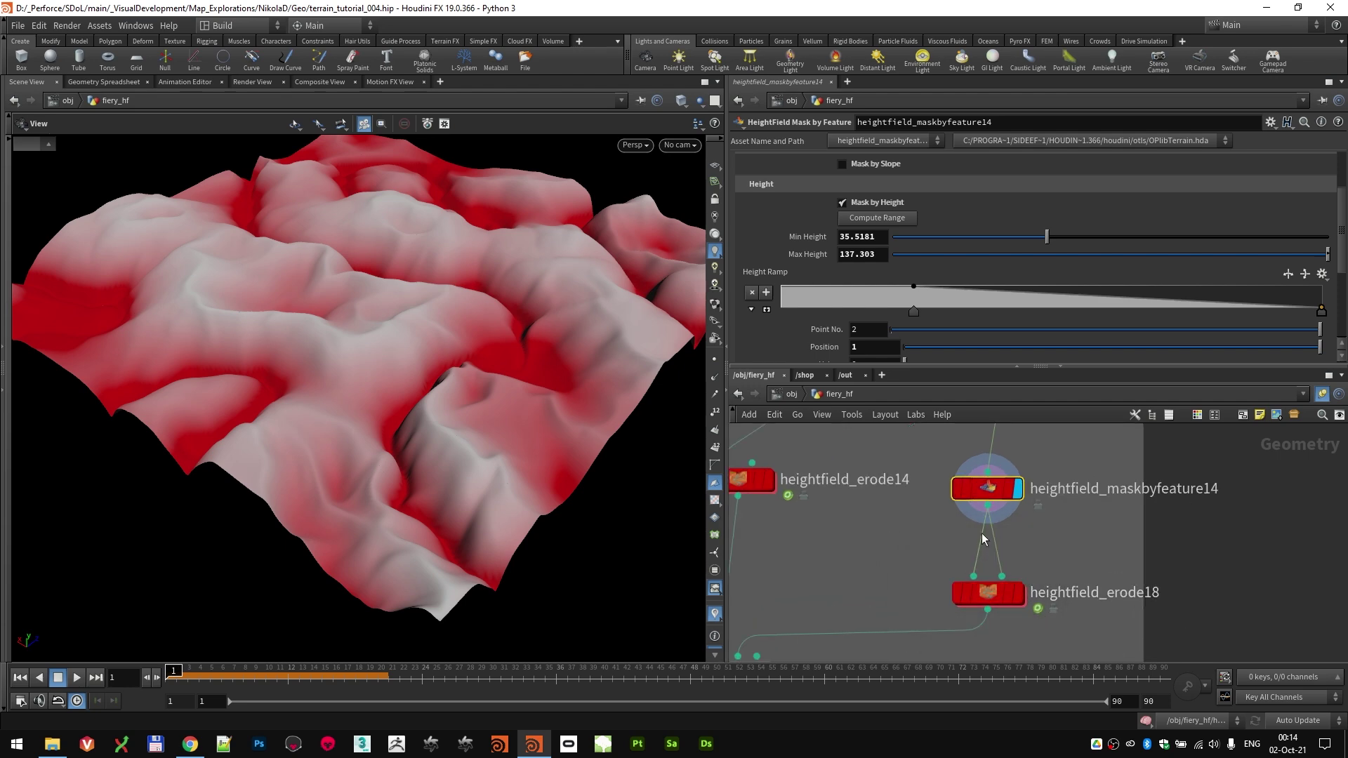
click(1019, 594)
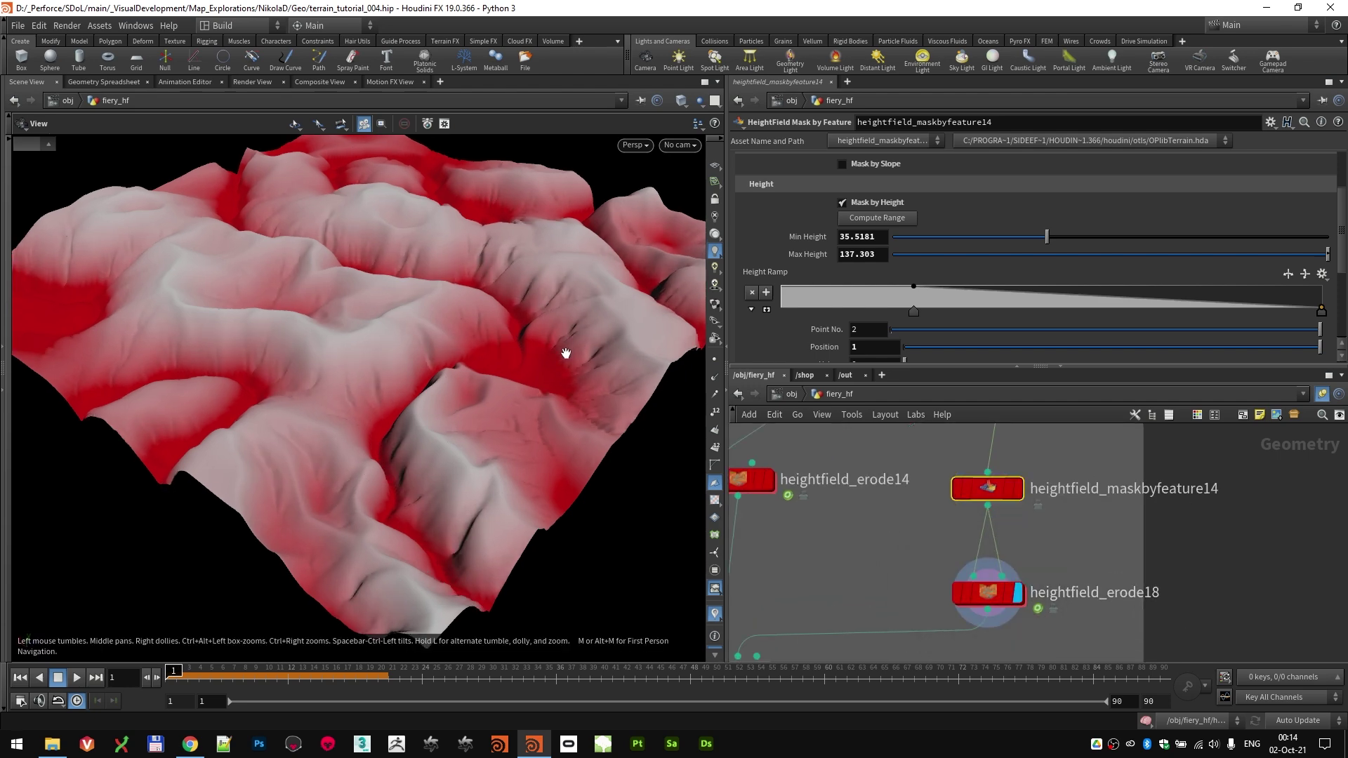
scroll(458, 338, up, 5)
drag(326, 384, 110, 240)
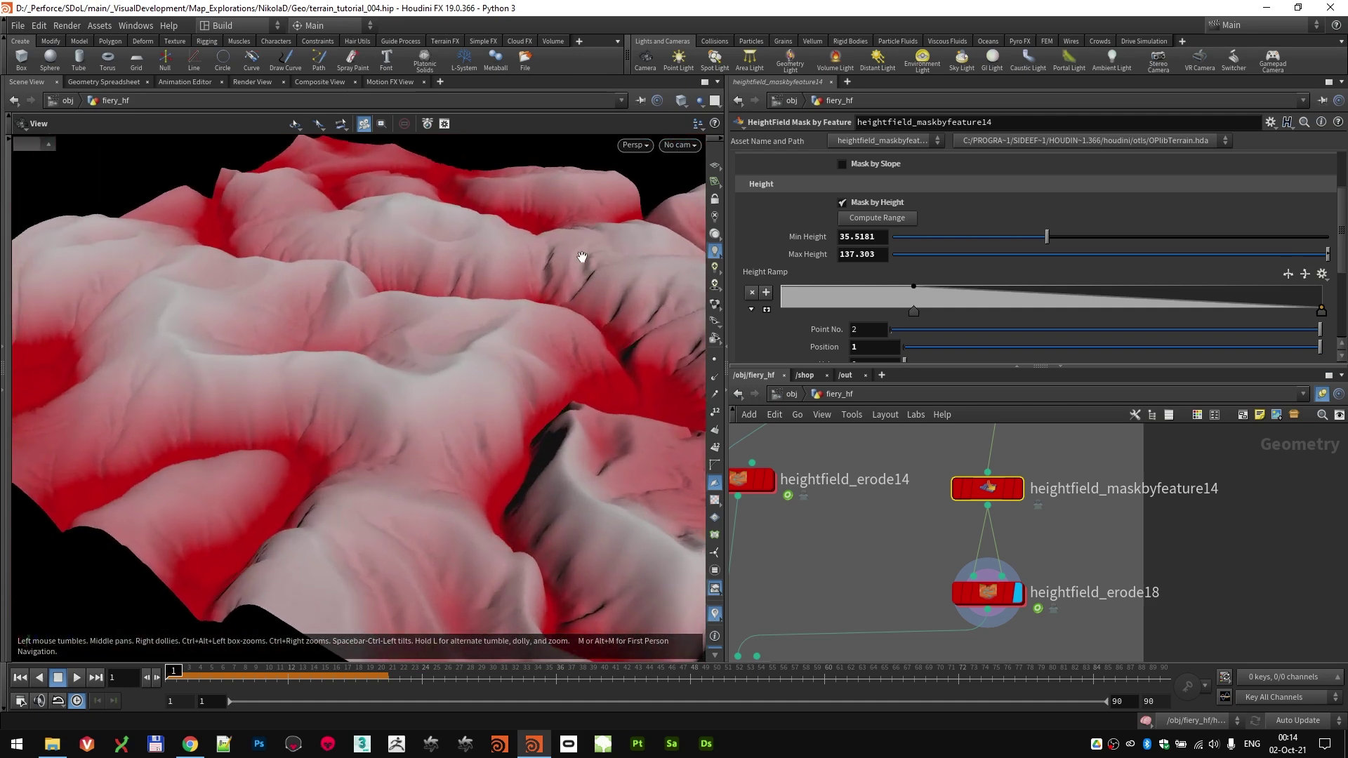
drag(487, 442, 356, 373)
drag(621, 424, 506, 428)
Step: Review heightfield_erode18's main hydro and thermal settings, its advanced erosion settings and its layer options
click(988, 592)
scroll(891, 233, up, 3)
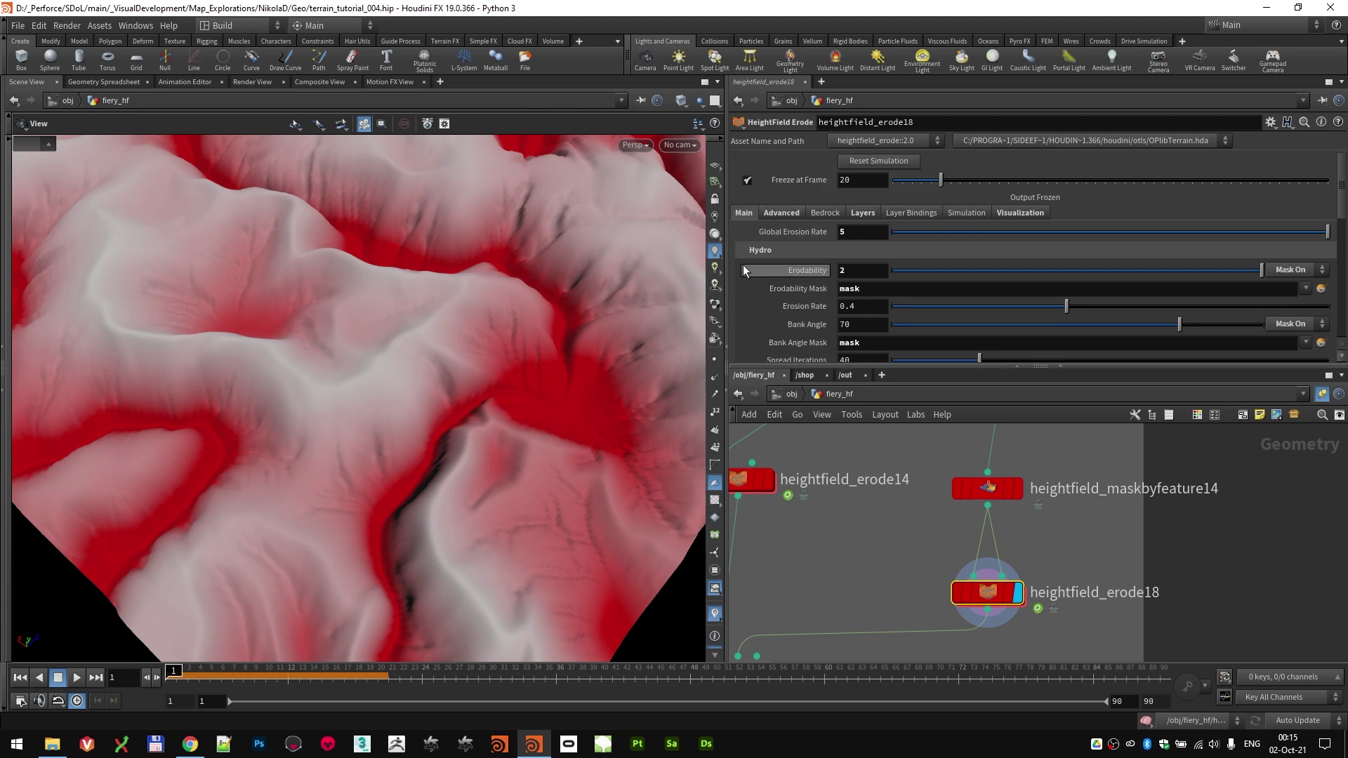
scroll(744, 266, down, 2)
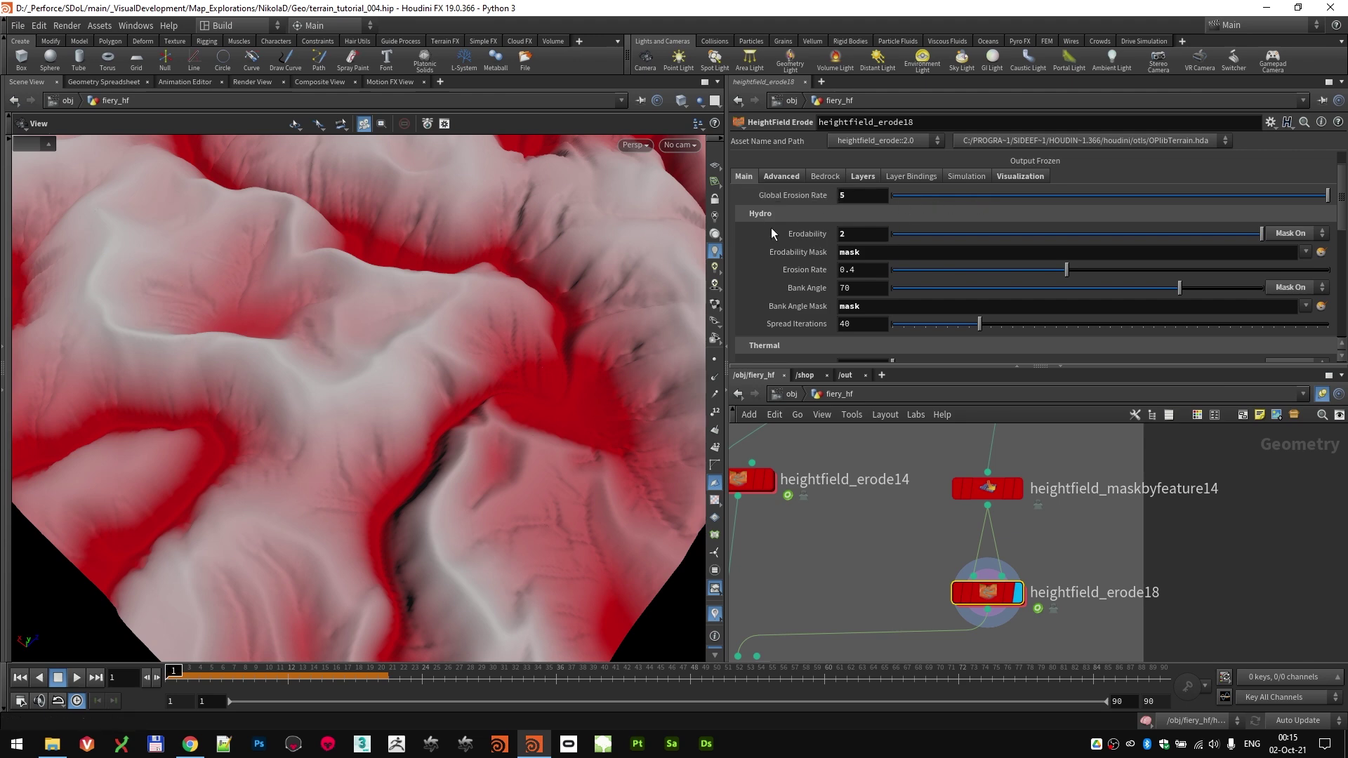
scroll(758, 254, down, 3)
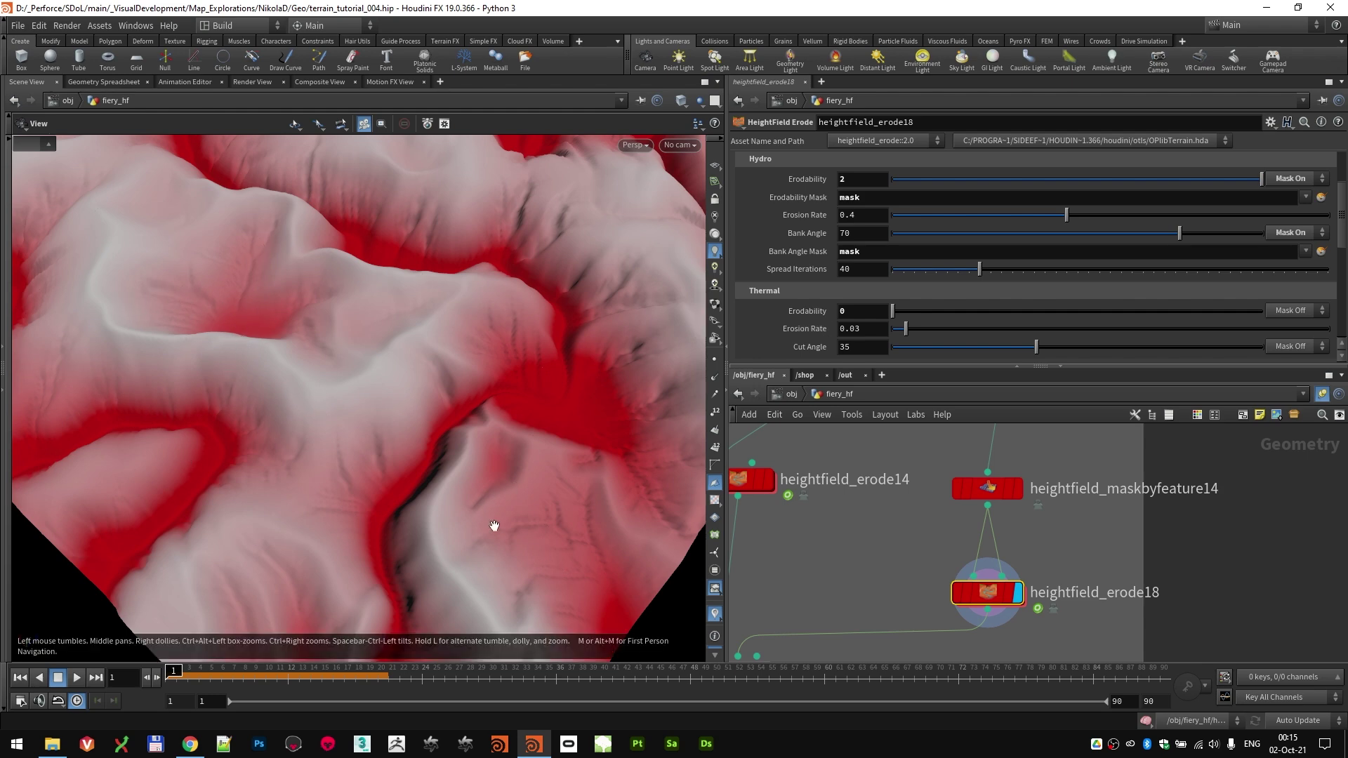
scroll(1019, 328, up, 3)
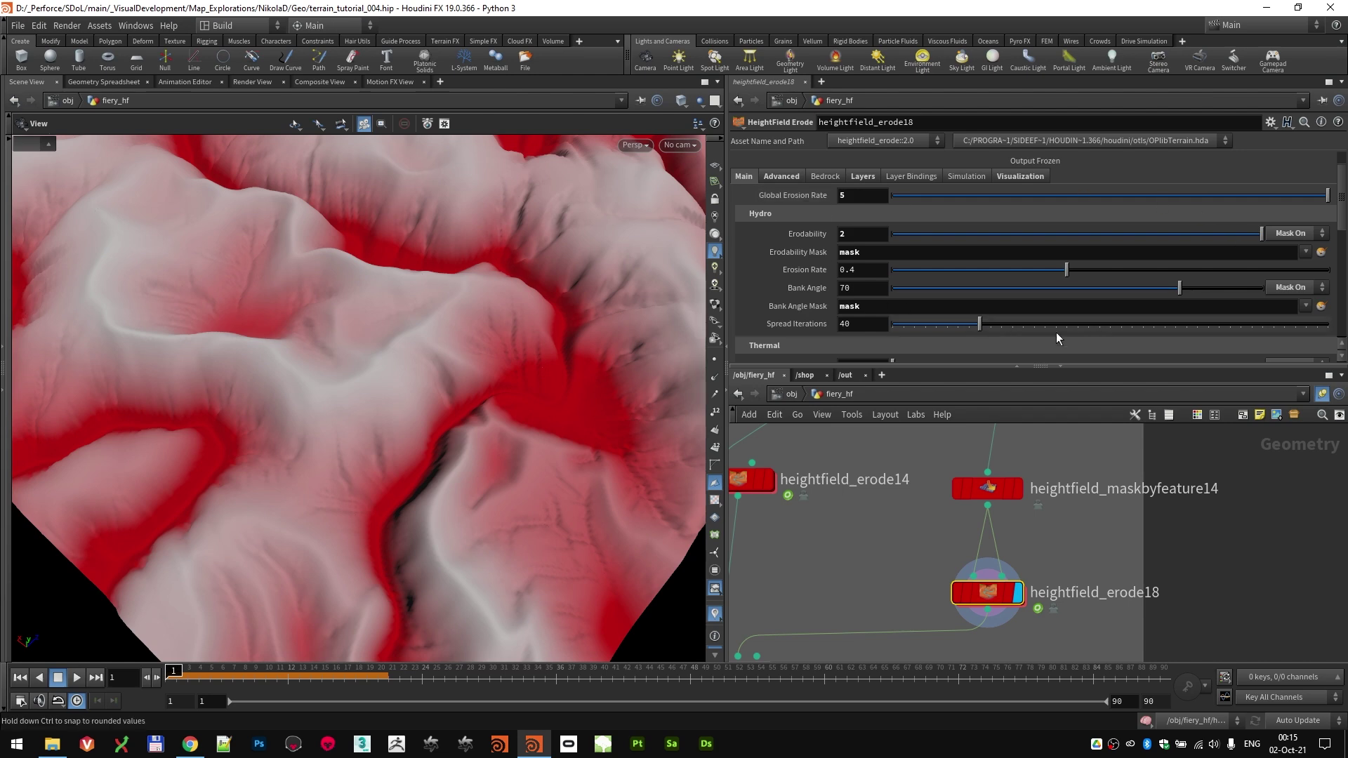
scroll(752, 250, down, 8)
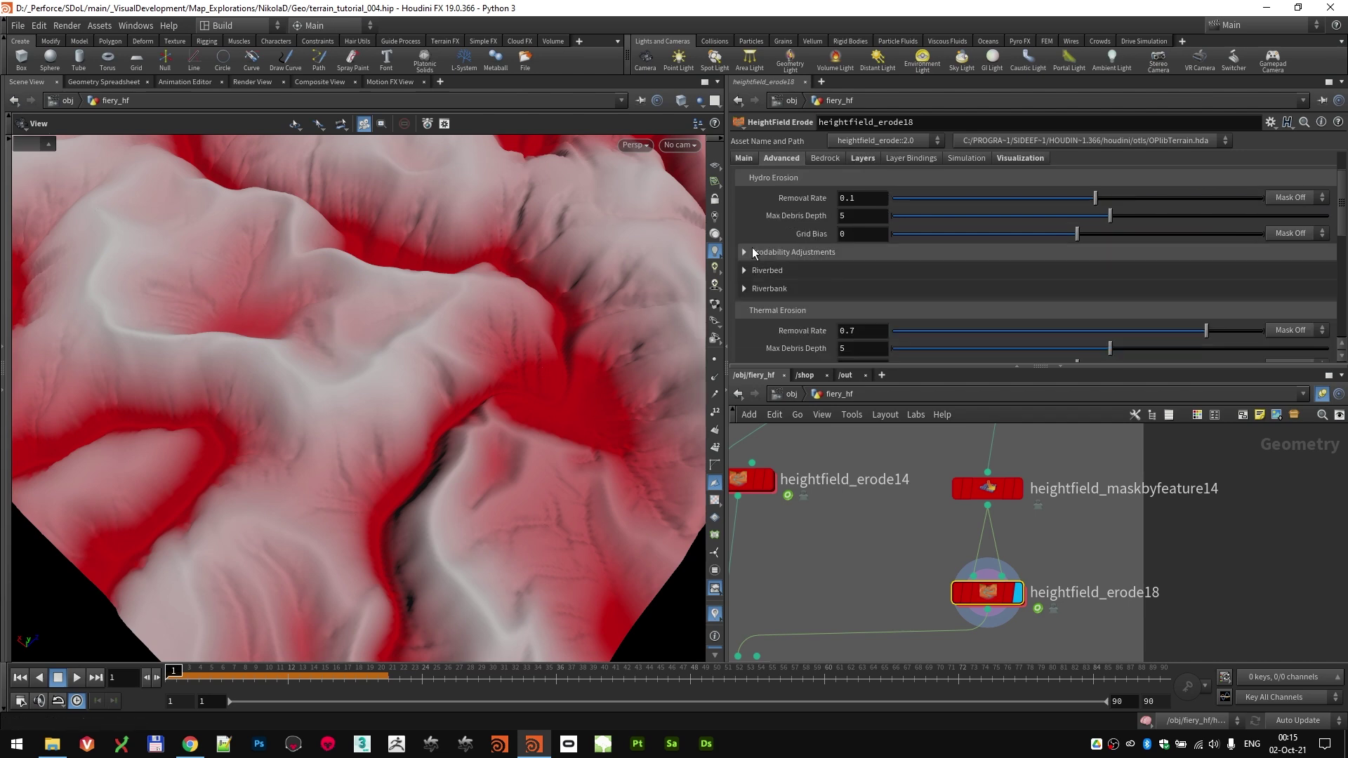
scroll(760, 264, up, 8)
scroll(775, 293, up, 2)
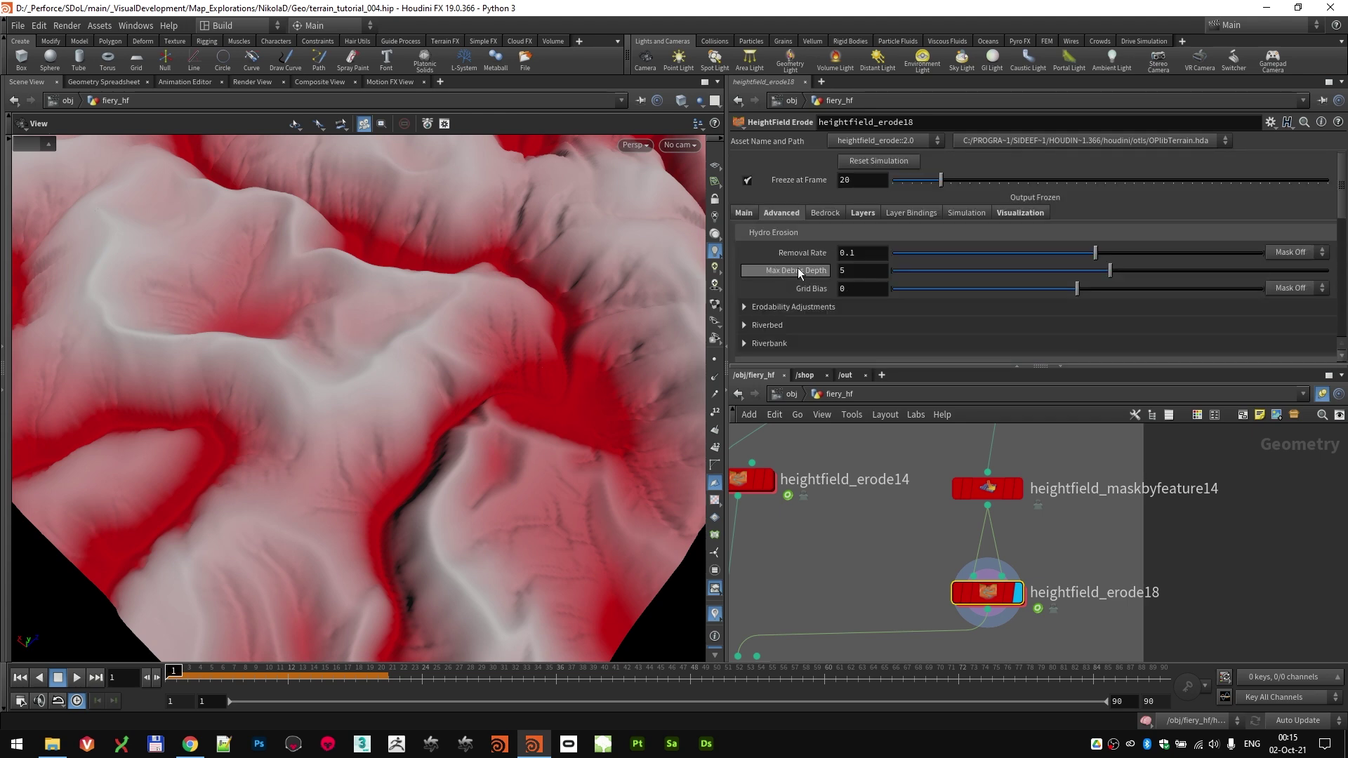
click(863, 213)
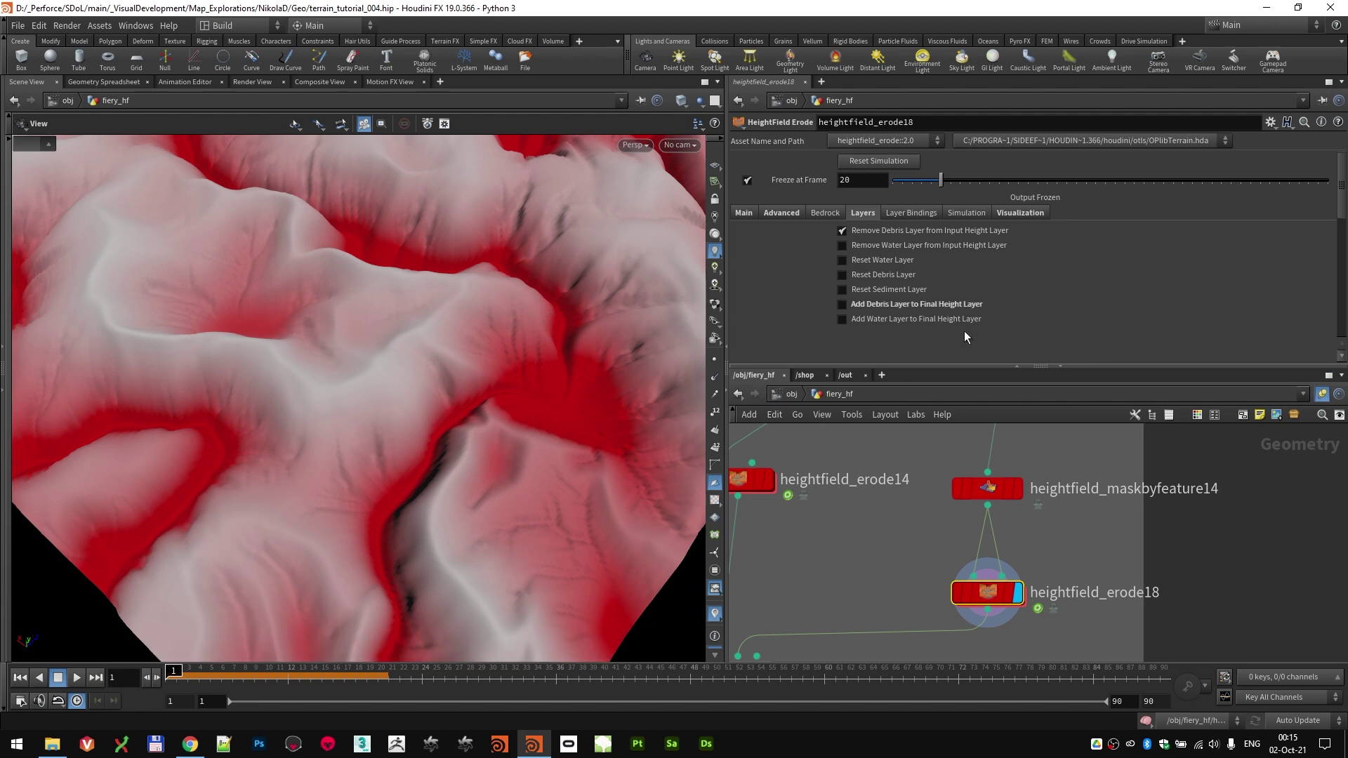
Step: Compare the terrain output of heightfield_erode14 with that of heightfield_erode18 by displaying each in turn
middle_drag(1101, 567, 1162, 480)
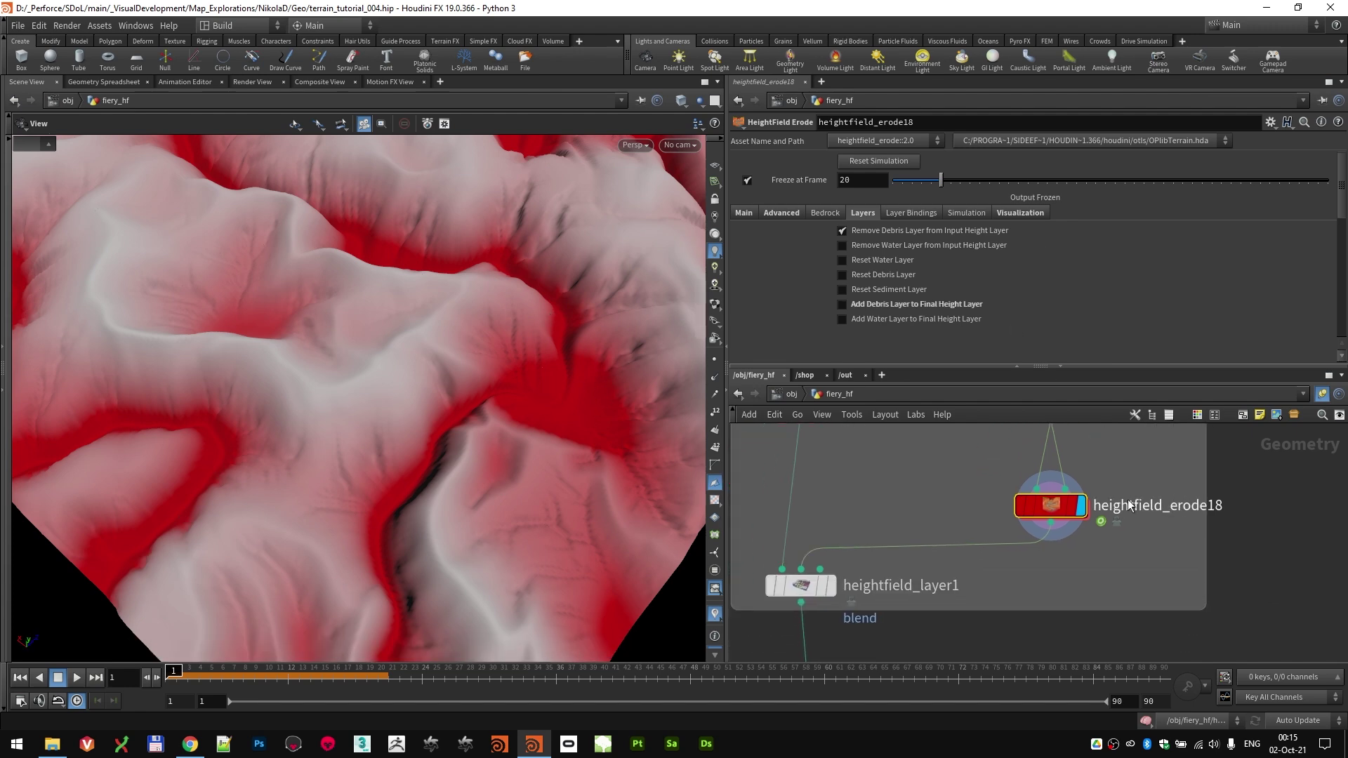
middle_drag(950, 568, 1045, 588)
scroll(968, 526, down, 2)
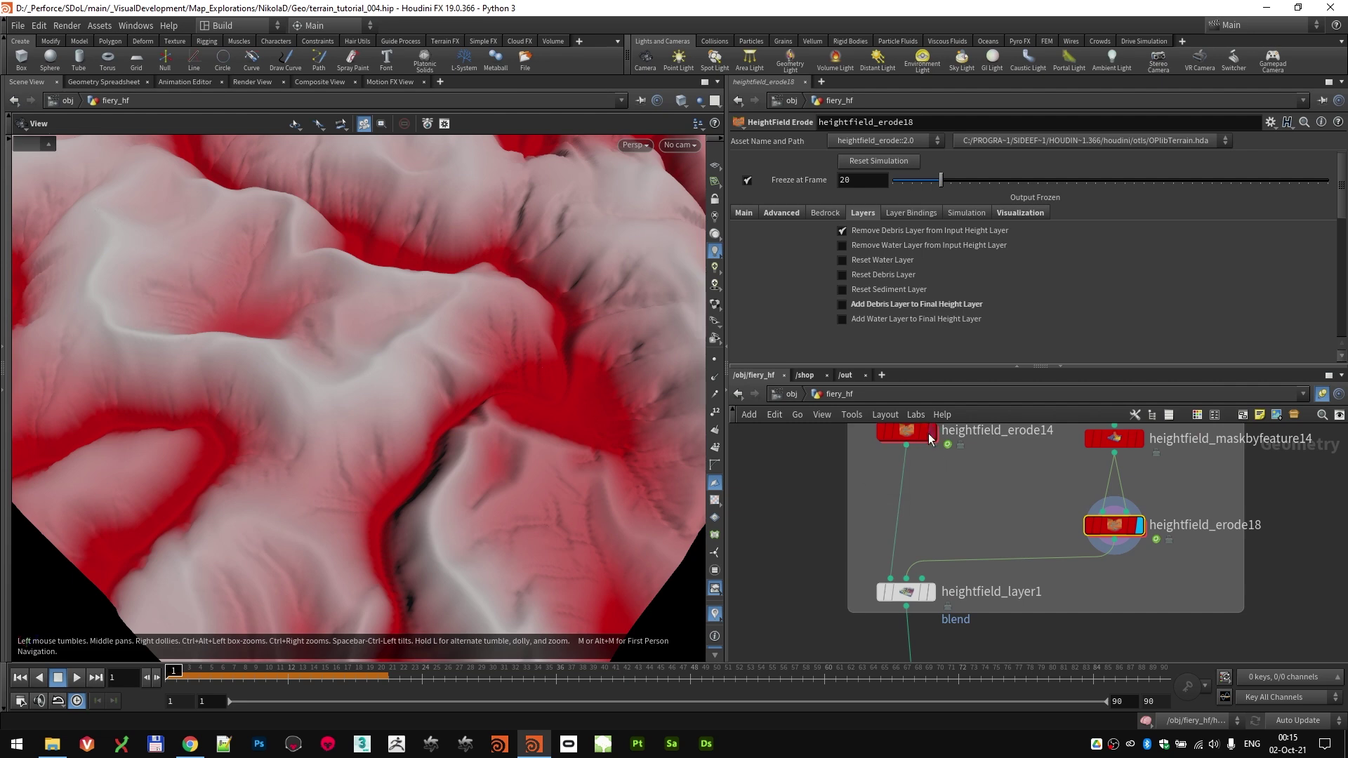
drag(386, 373, 403, 355)
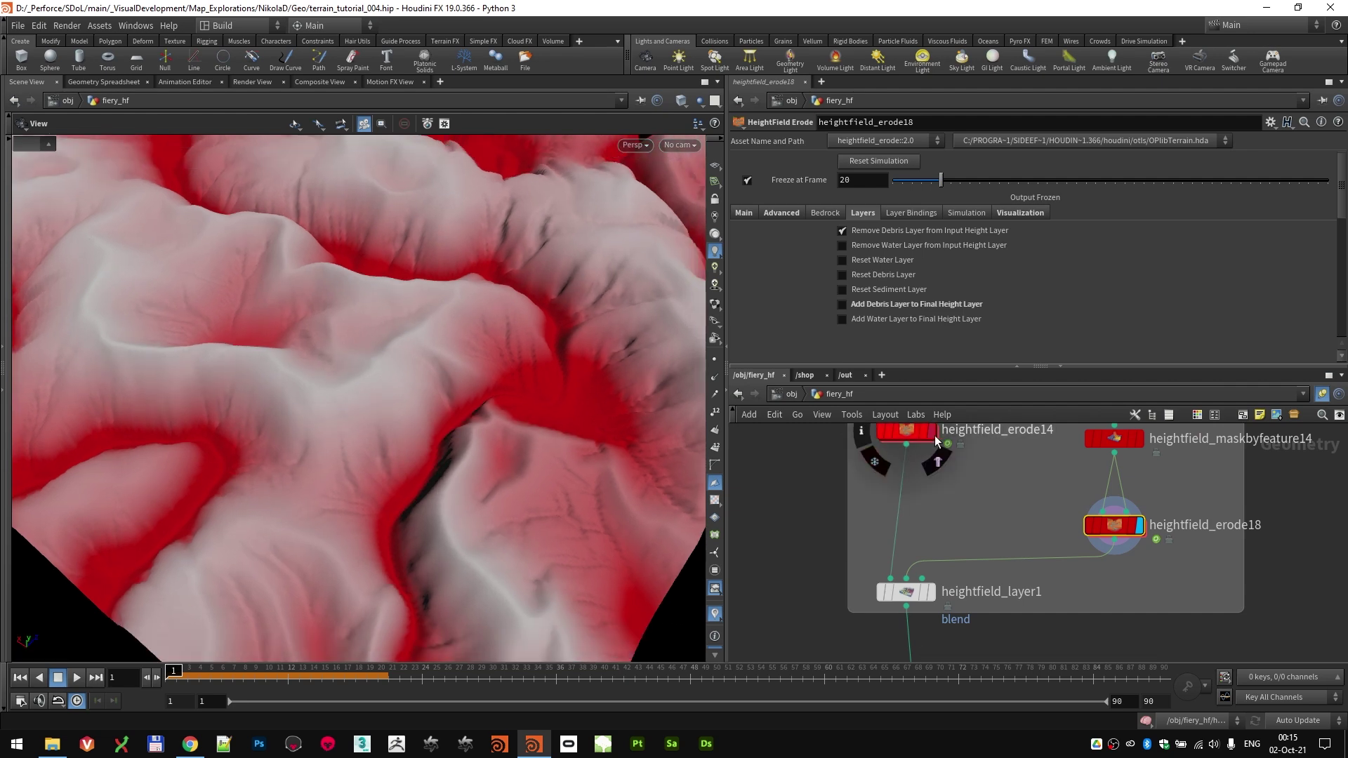
click(933, 432)
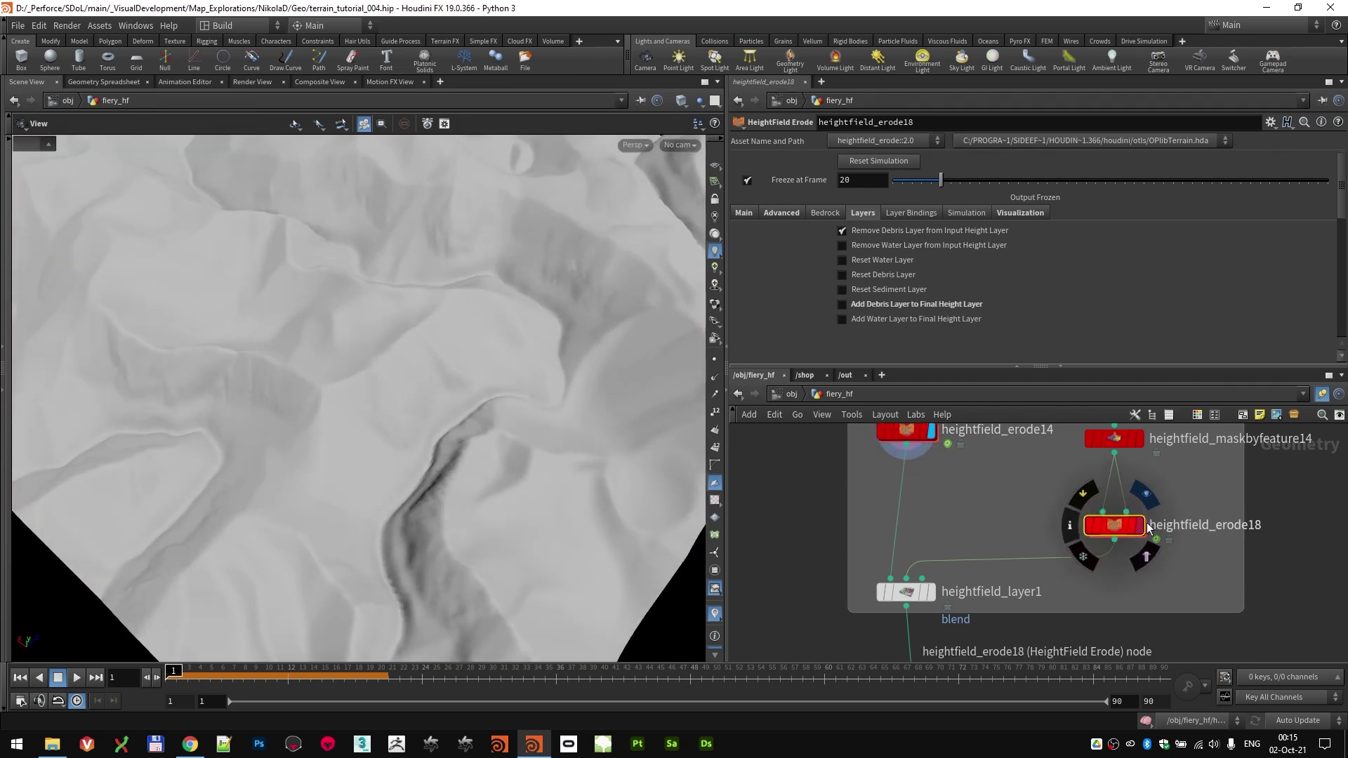
click(1141, 525)
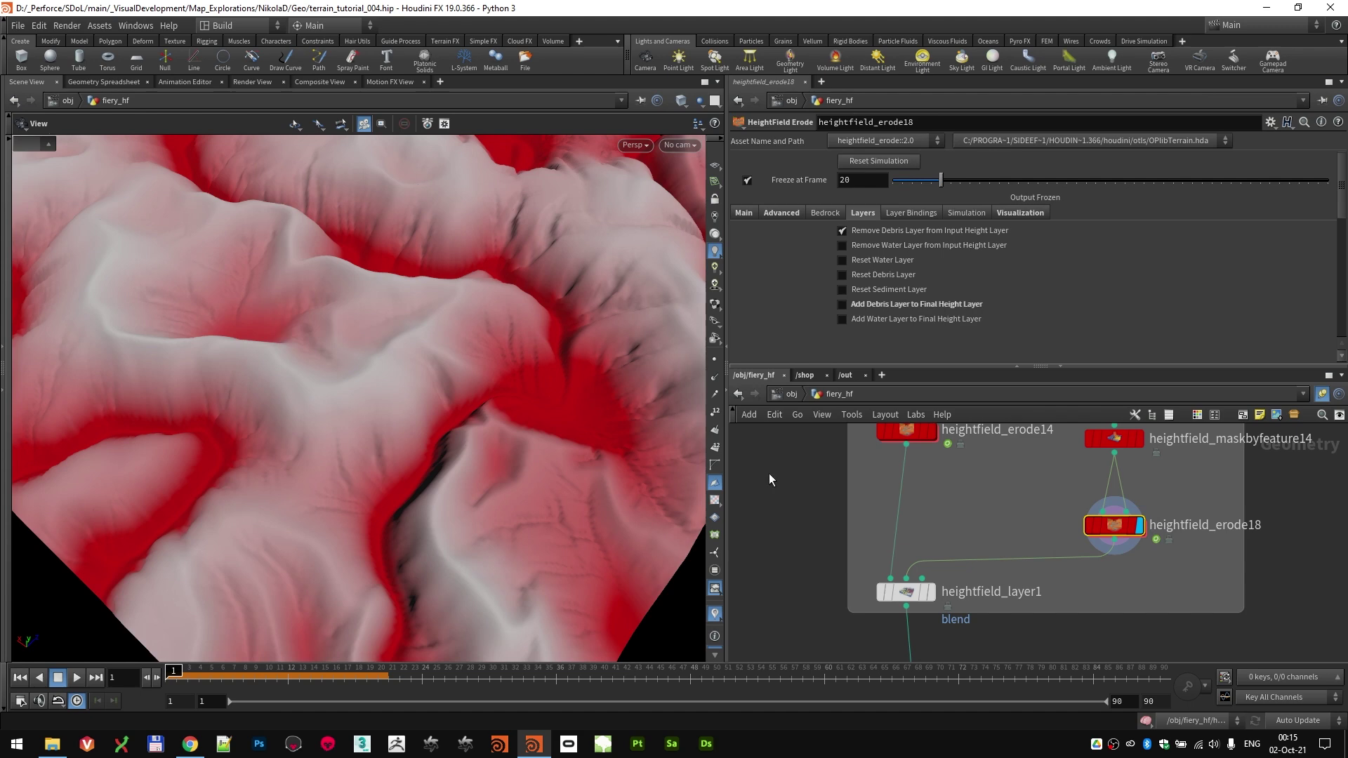
Step: Display heightfield_layer1, try a Blend of 1 between the two erosions, and undo that change
click(908, 592)
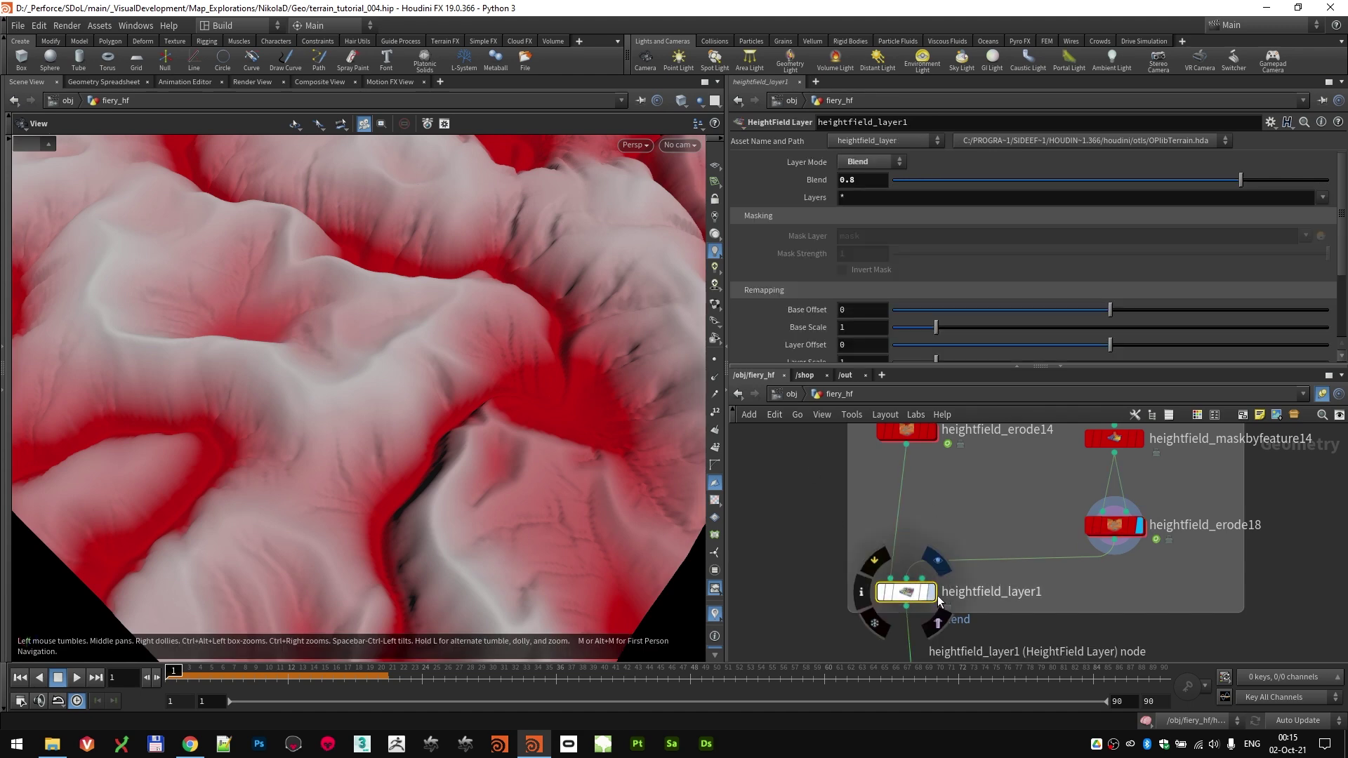
click(934, 594)
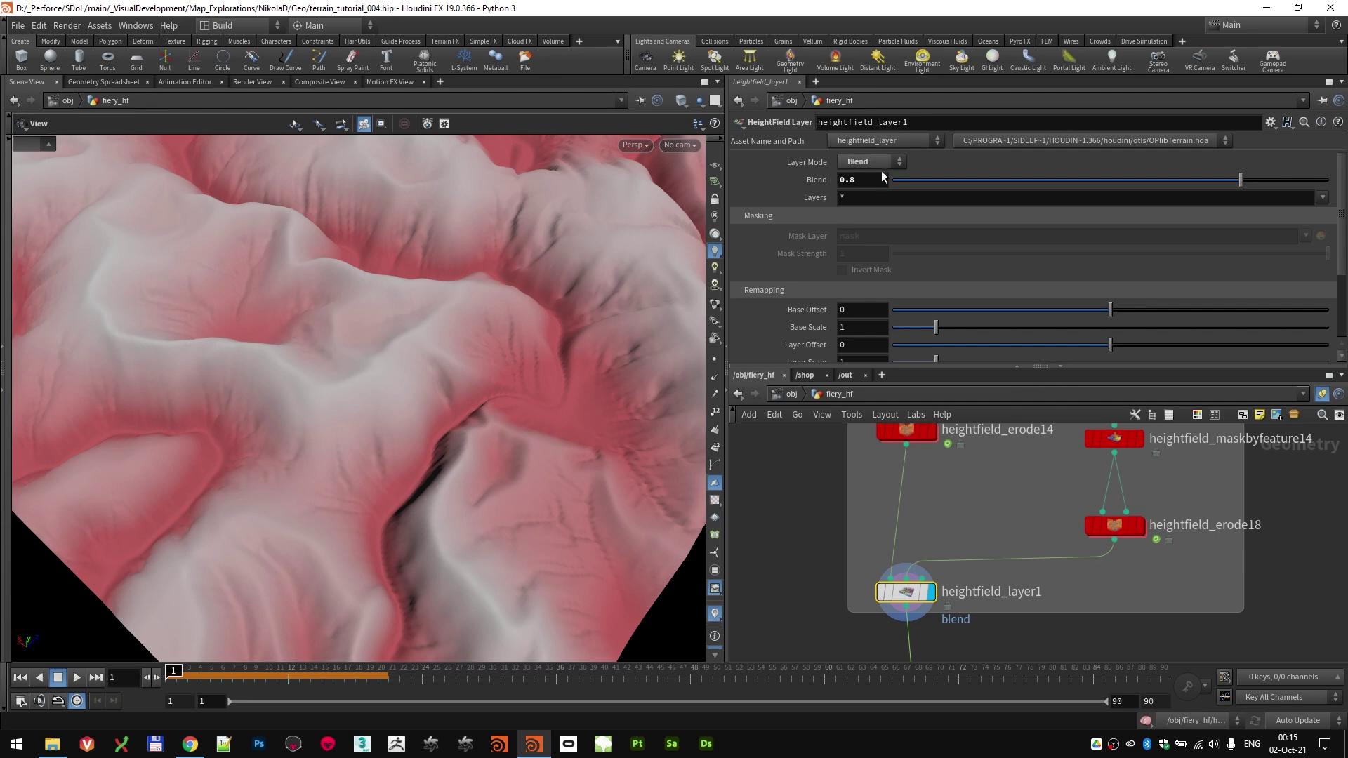
drag(1243, 184, 1329, 181)
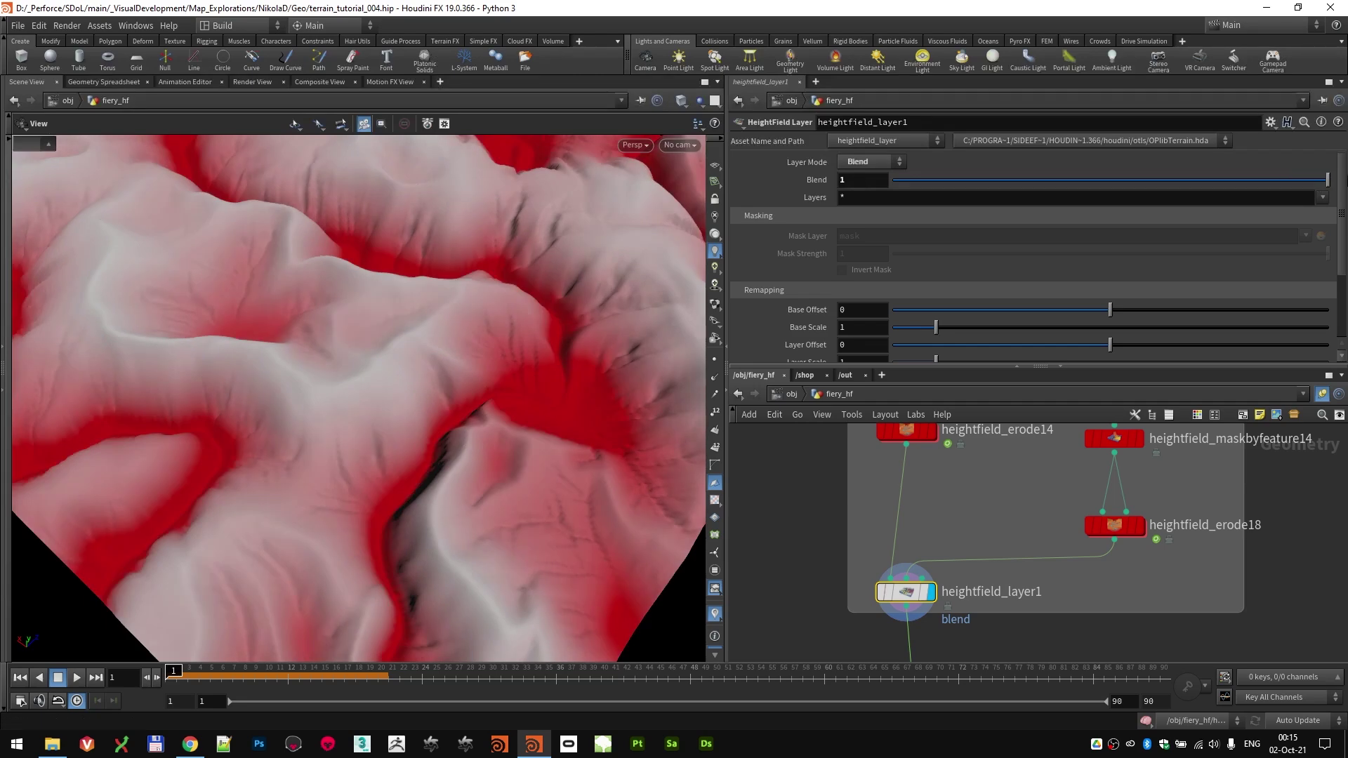
key(ctrl+z)
mouse_move(393, 358)
mouse_down()
mouse_move(424, 377)
mouse_move(394, 328)
mouse_move(375, 342)
mouse_up()
drag(206, 359, 200, 346)
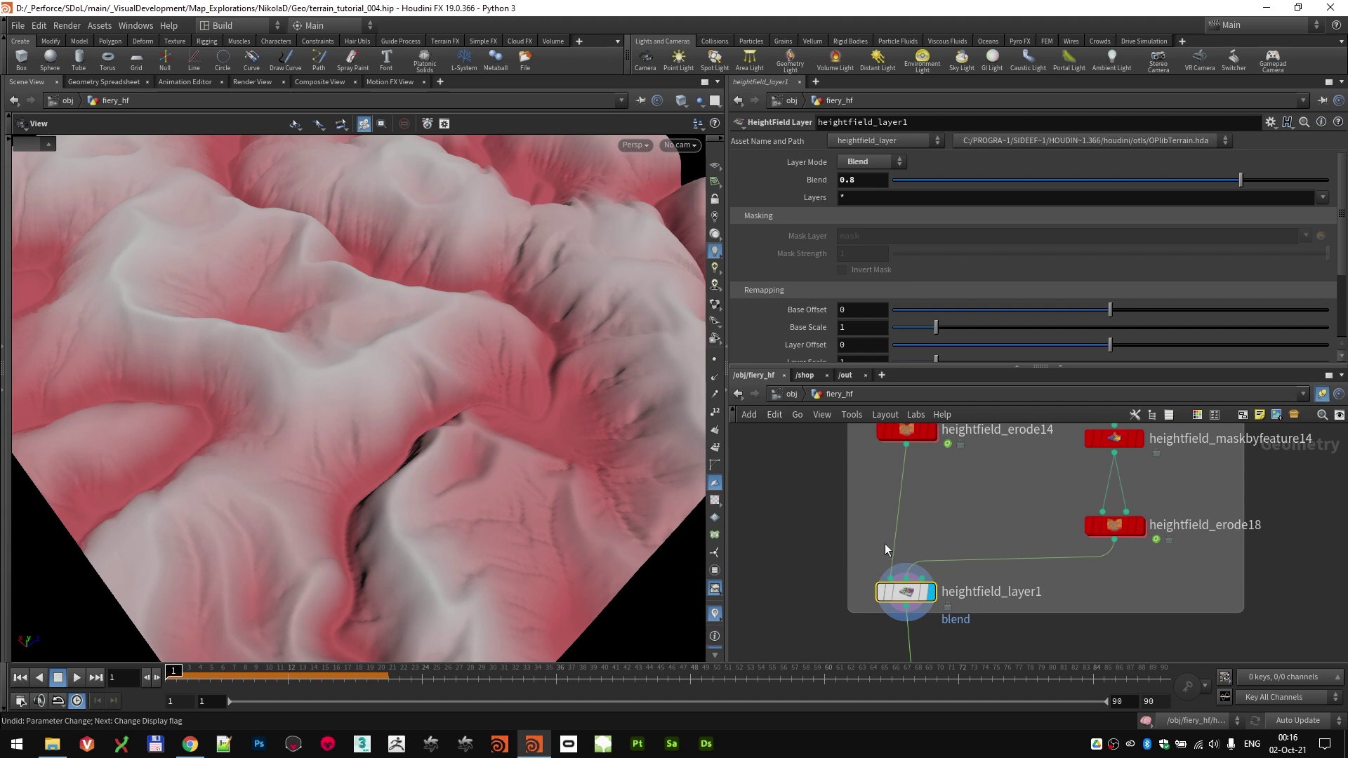
Step: Locate the RIVERS group in the network and examine the blended erosion on the terrain
middle_click(888, 590)
middle_drag(827, 545, 853, 405)
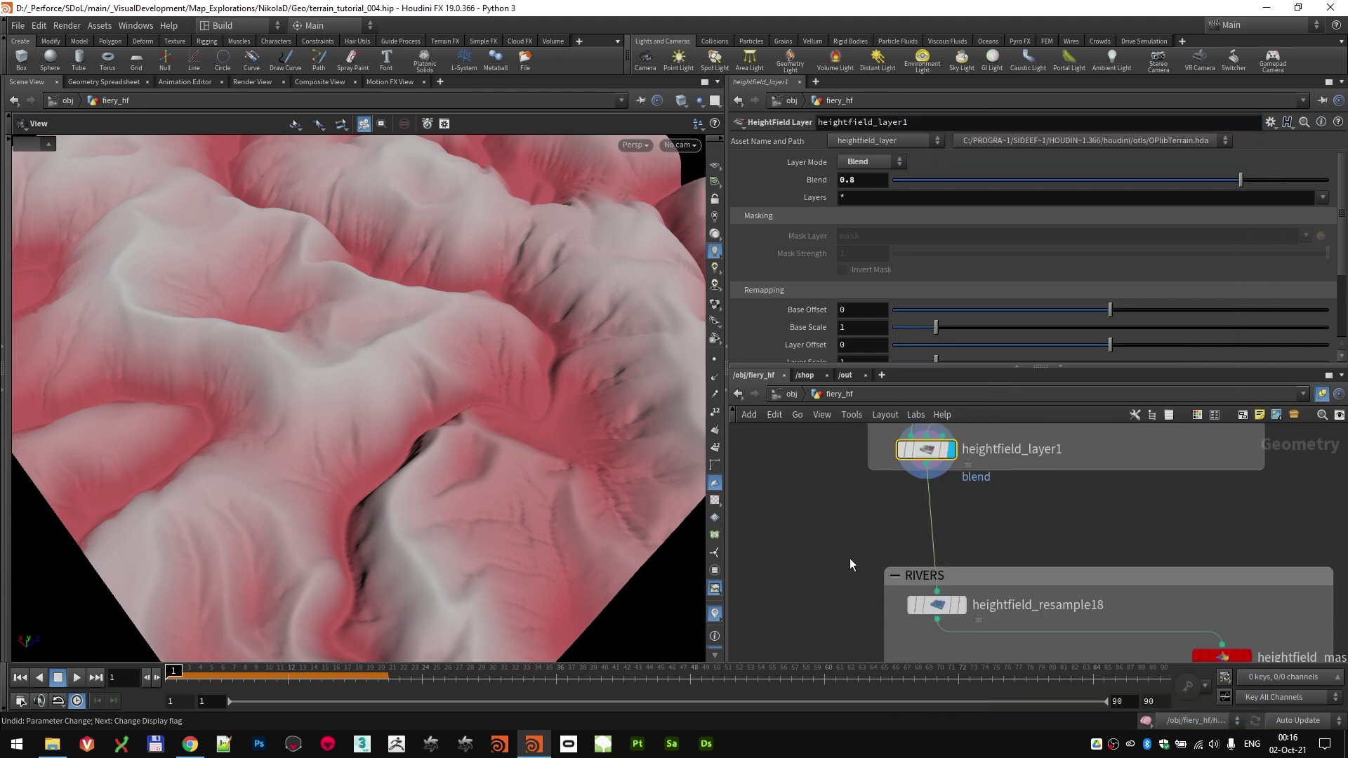
middle_drag(834, 627, 831, 494)
scroll(831, 494, down, 2)
middle_drag(831, 540, 823, 517)
scroll(821, 516, down, 2)
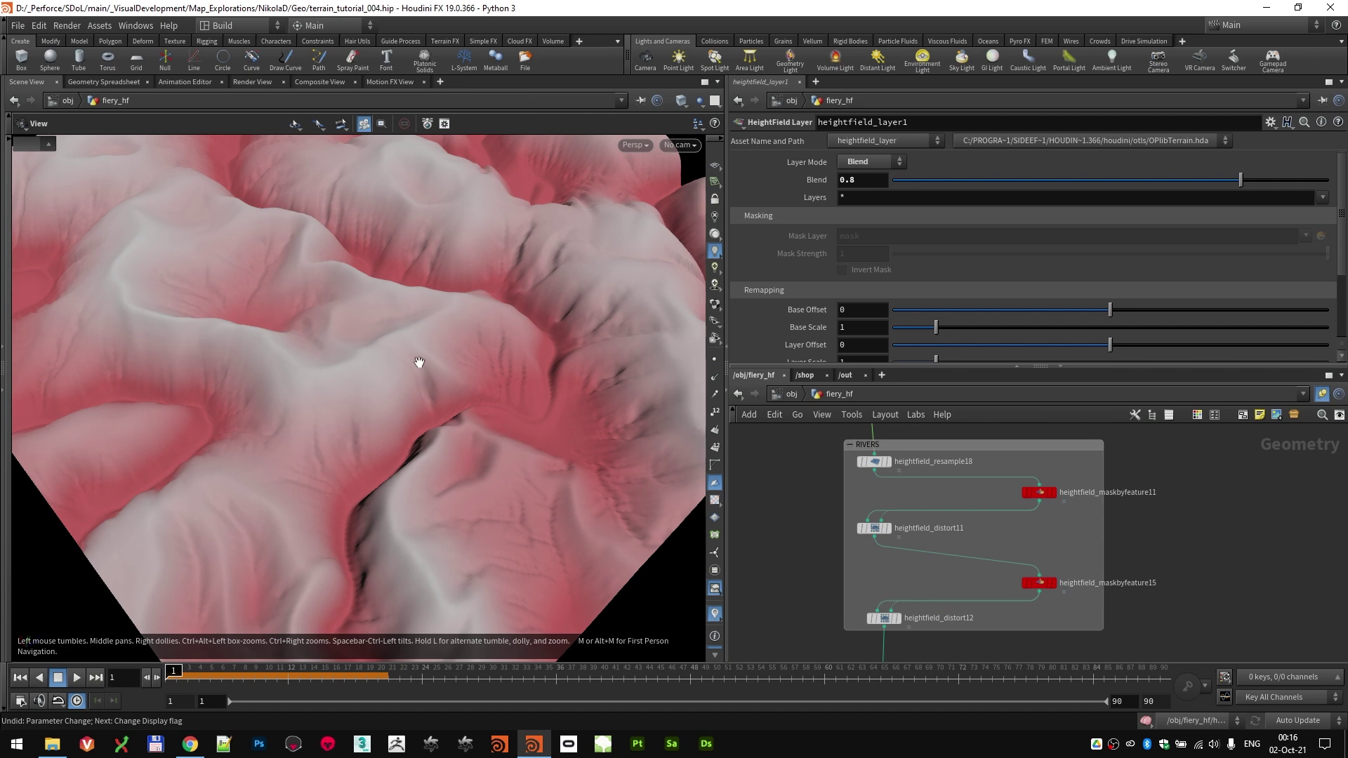
drag(498, 346, 410, 517)
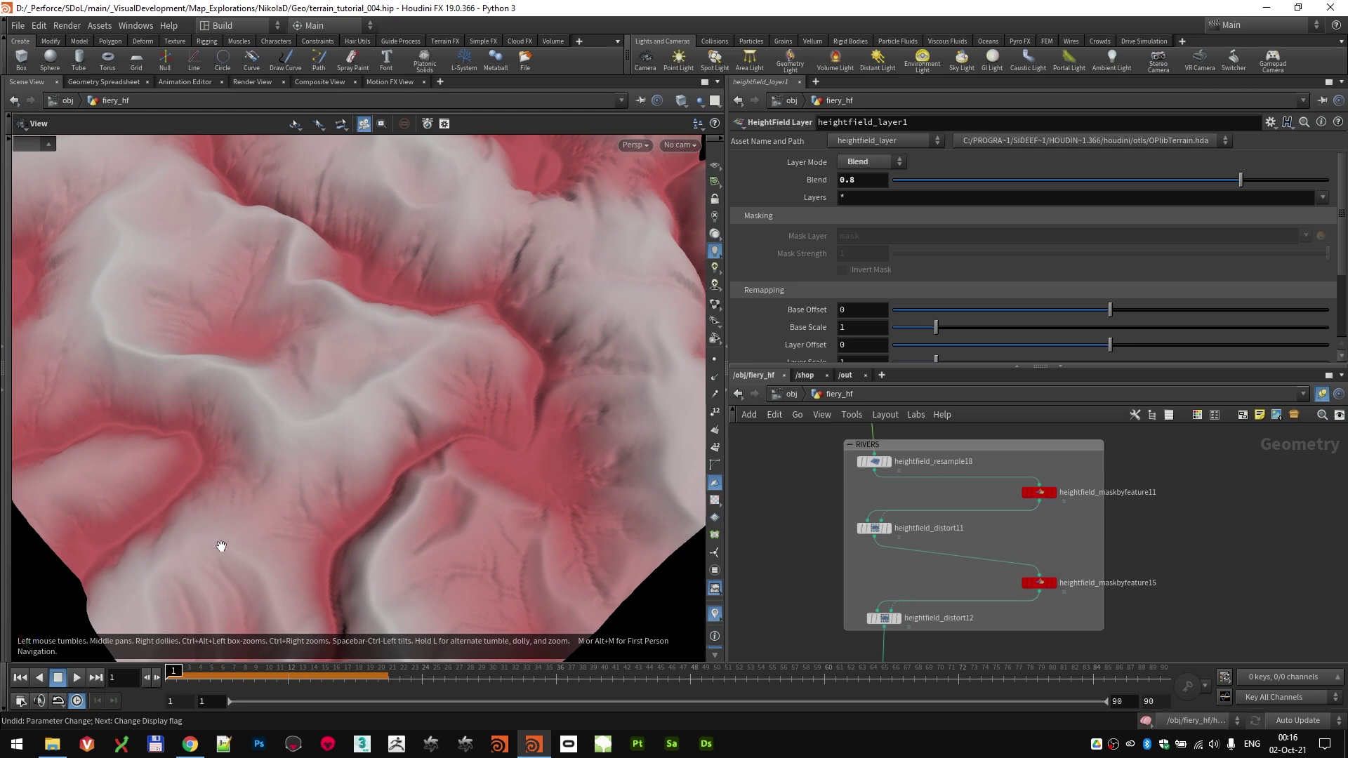
drag(476, 485, 512, 440)
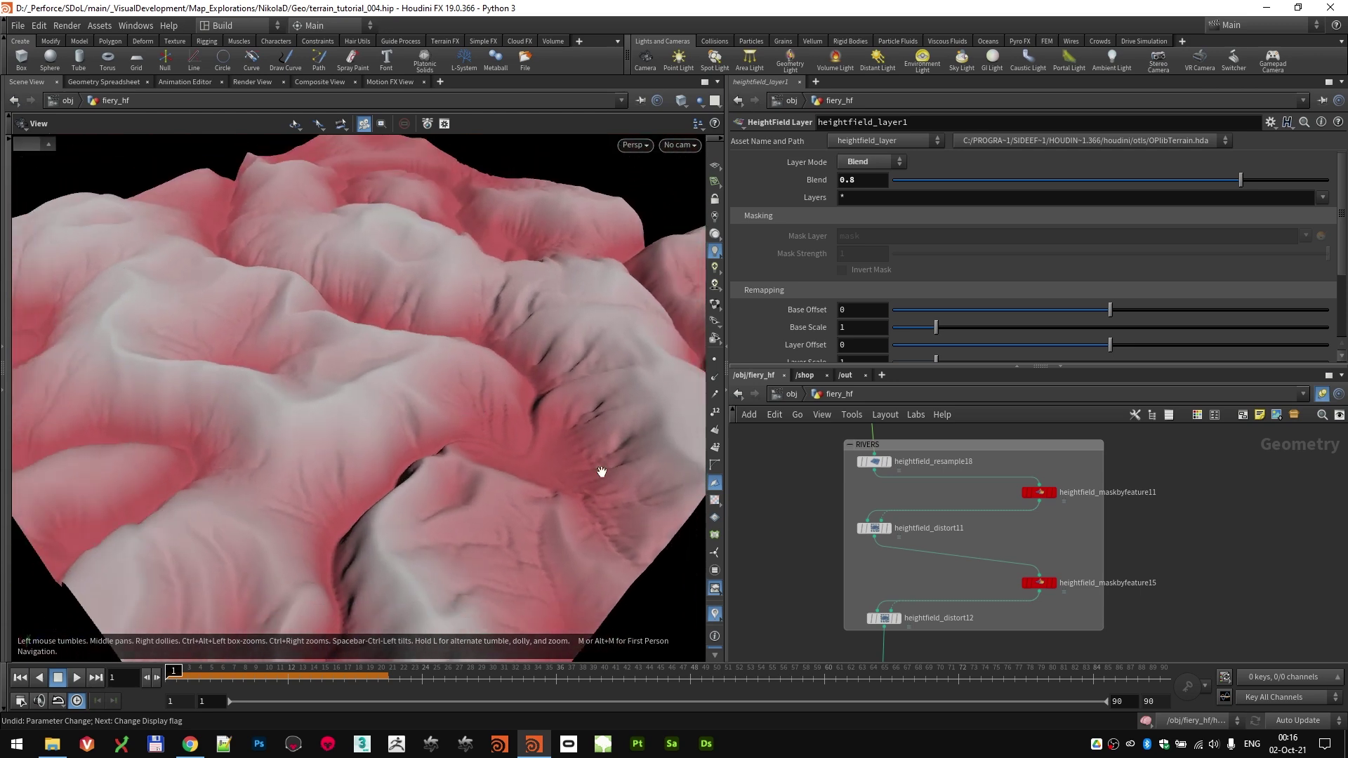
Step: Display heightfield_resample18 and inspect its resolution settings, node information and resulting terrain
scroll(862, 490, up, 3)
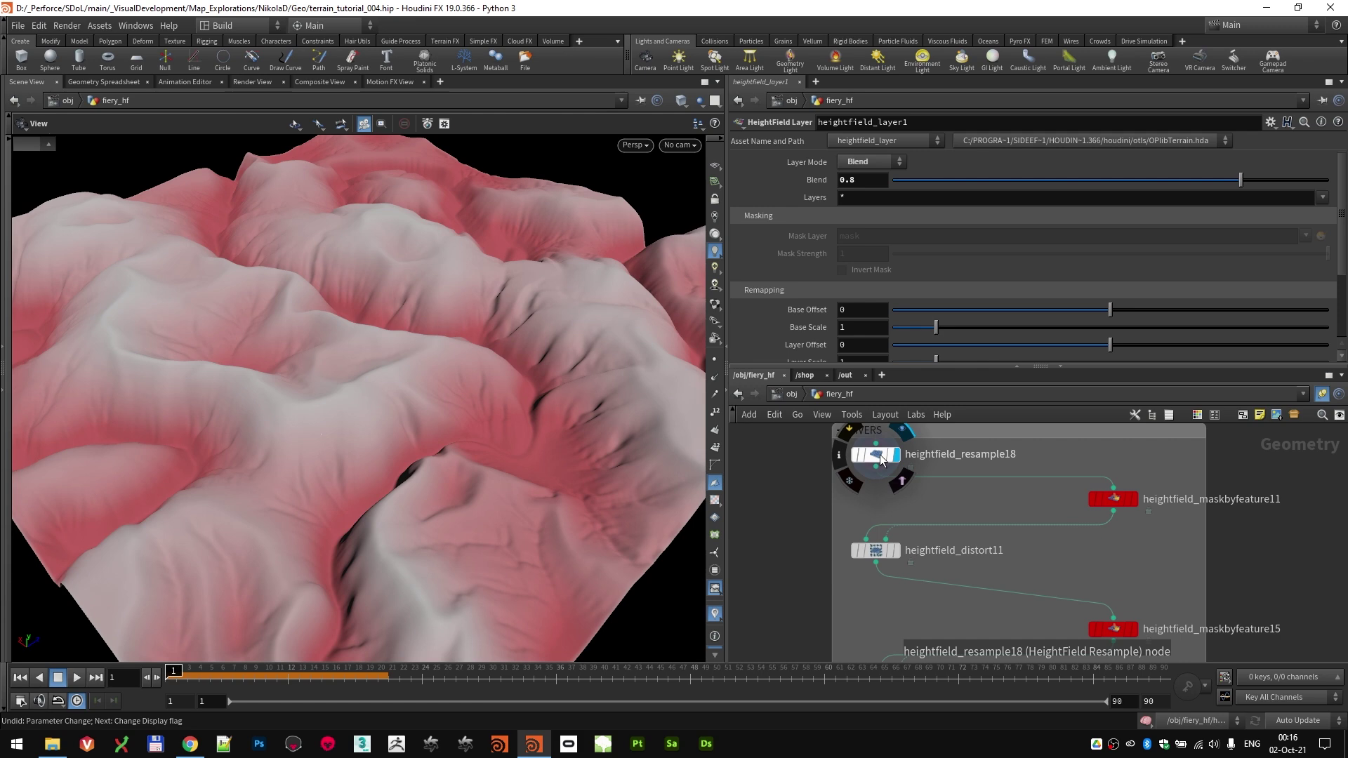
click(878, 454)
drag(511, 346, 467, 361)
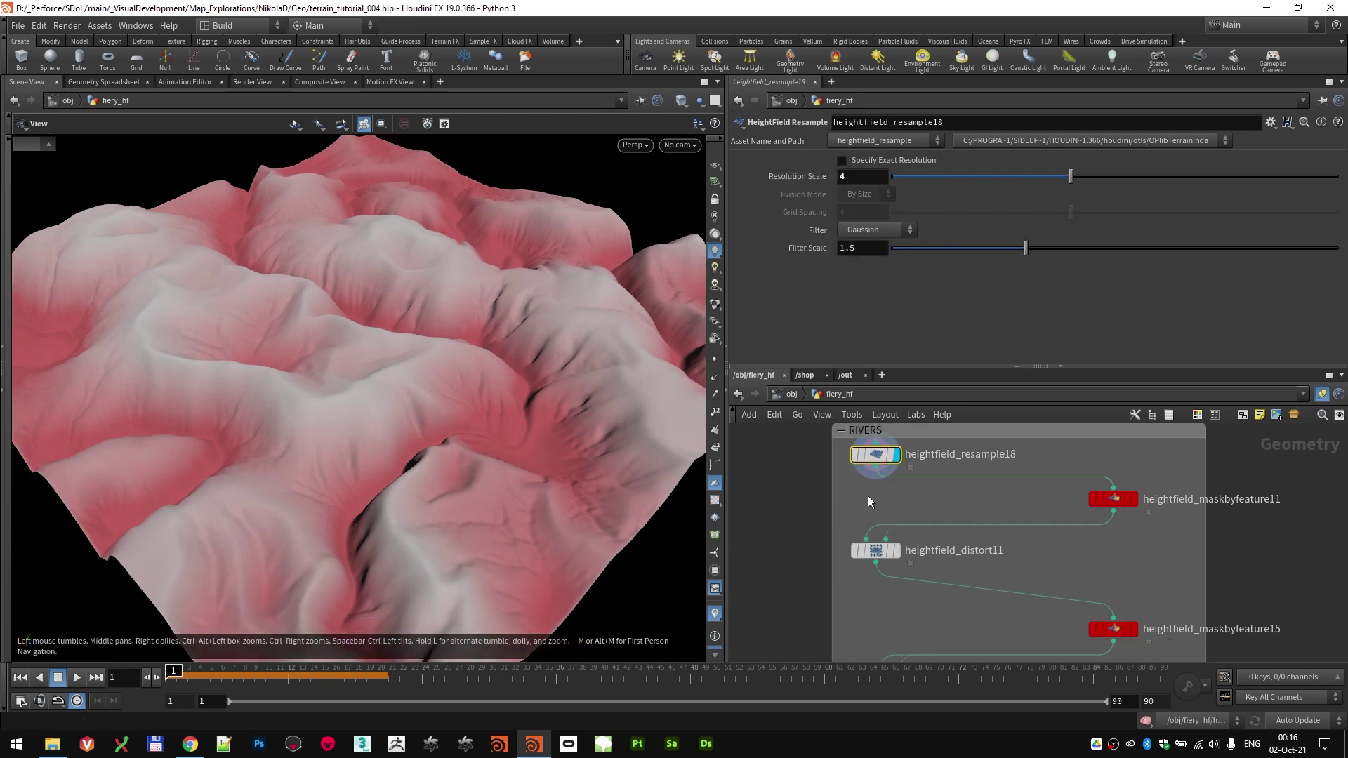
scroll(876, 504, up, 3)
middle_click(886, 440)
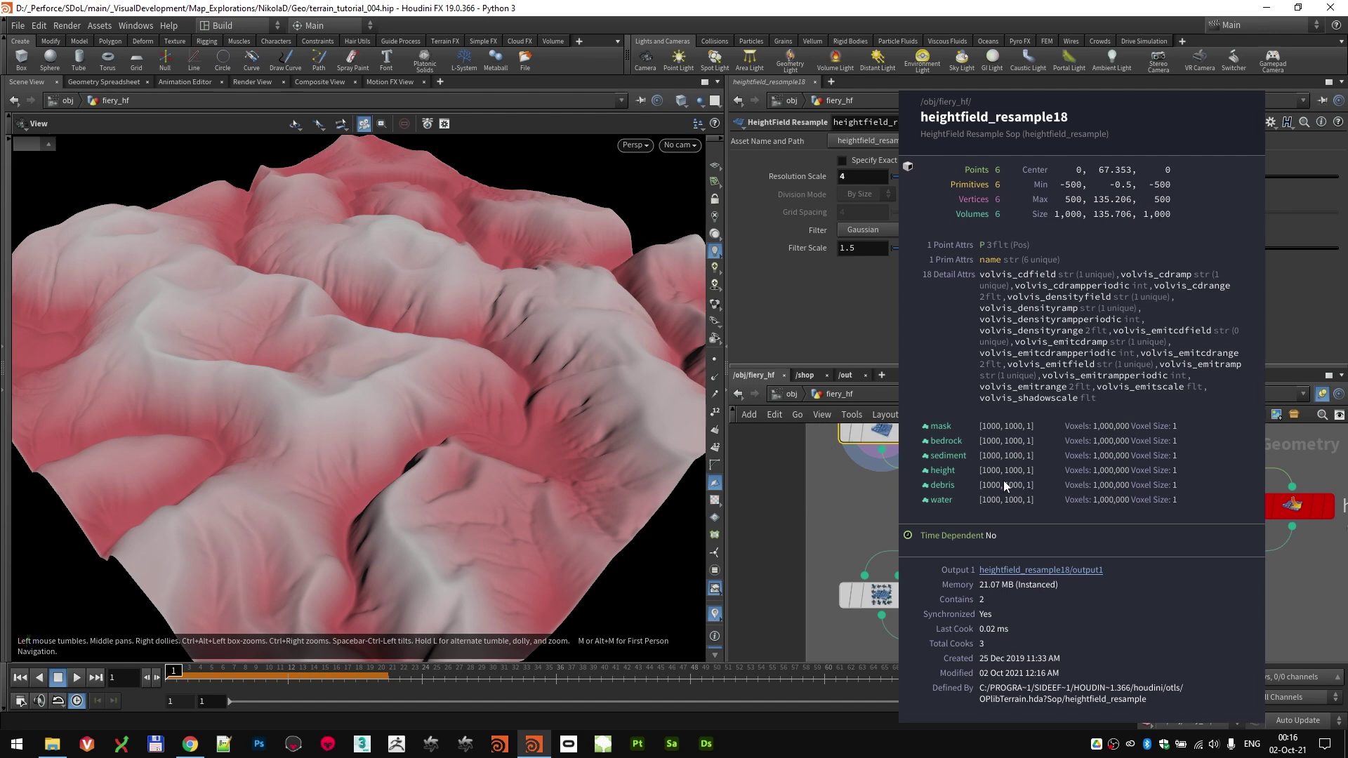
scroll(1078, 501, up, 2)
Step: Display heightfield_maskbyfeature11 and review its height range, ramp and other mask settings against the valley mask on the terrain
middle_drag(1078, 502, 1131, 542)
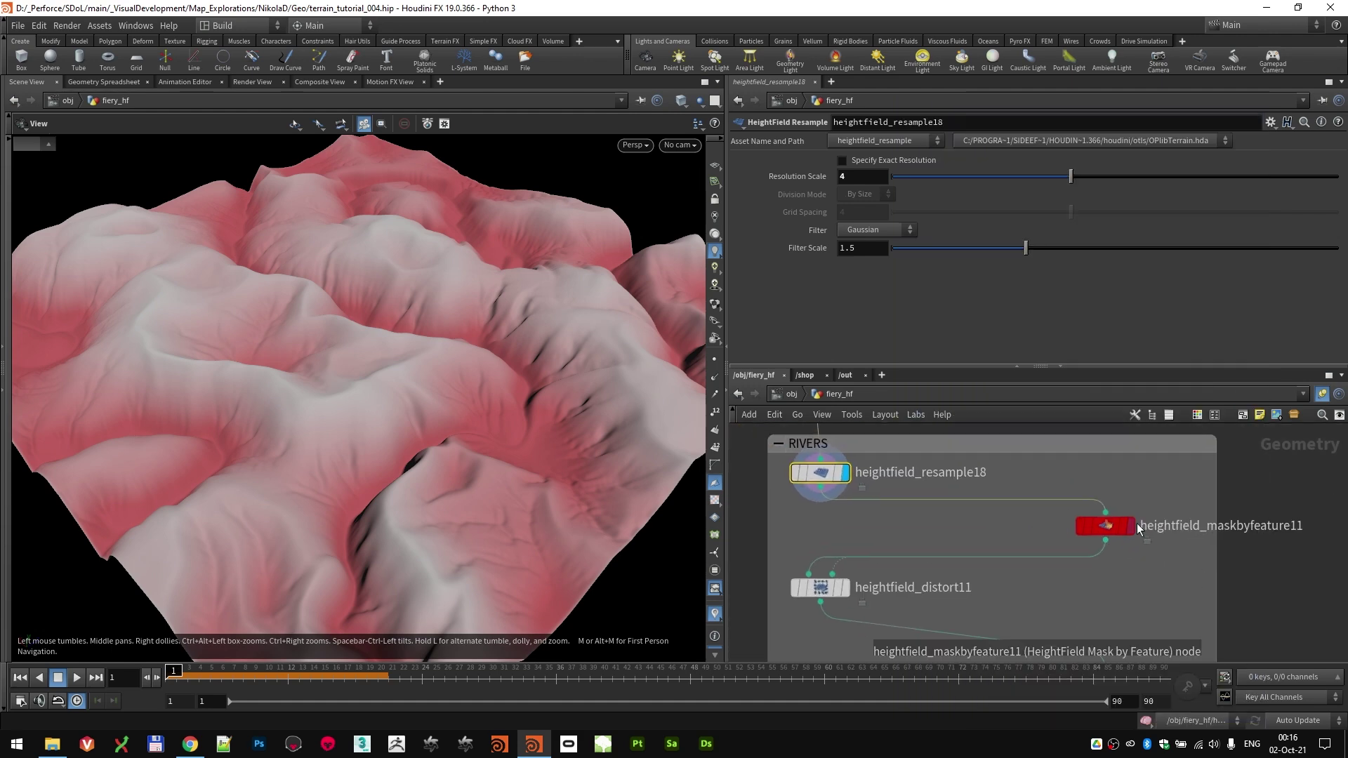
click(1133, 525)
click(1114, 529)
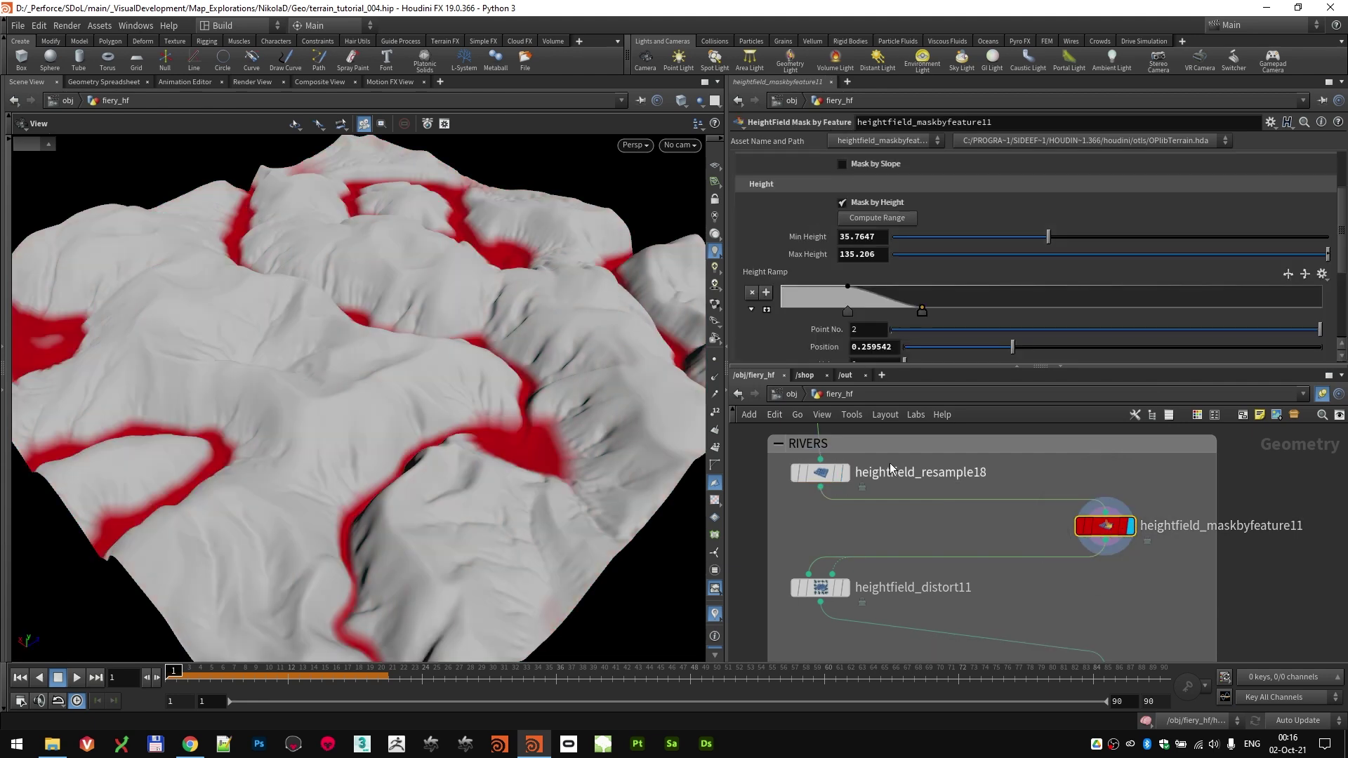
scroll(852, 269, down, 1)
scroll(770, 244, up, 1)
scroll(834, 293, up, 1)
scroll(836, 274, down, 1)
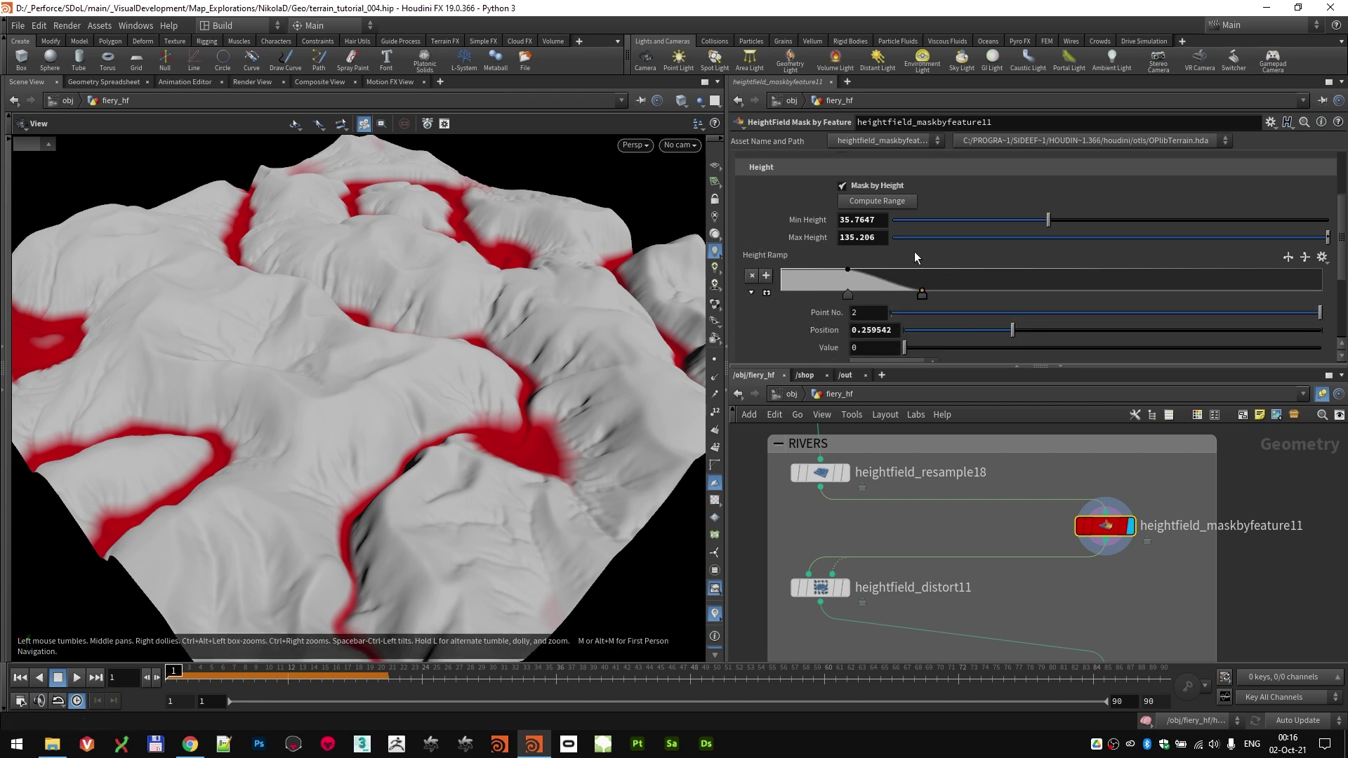
drag(445, 329, 132, 488)
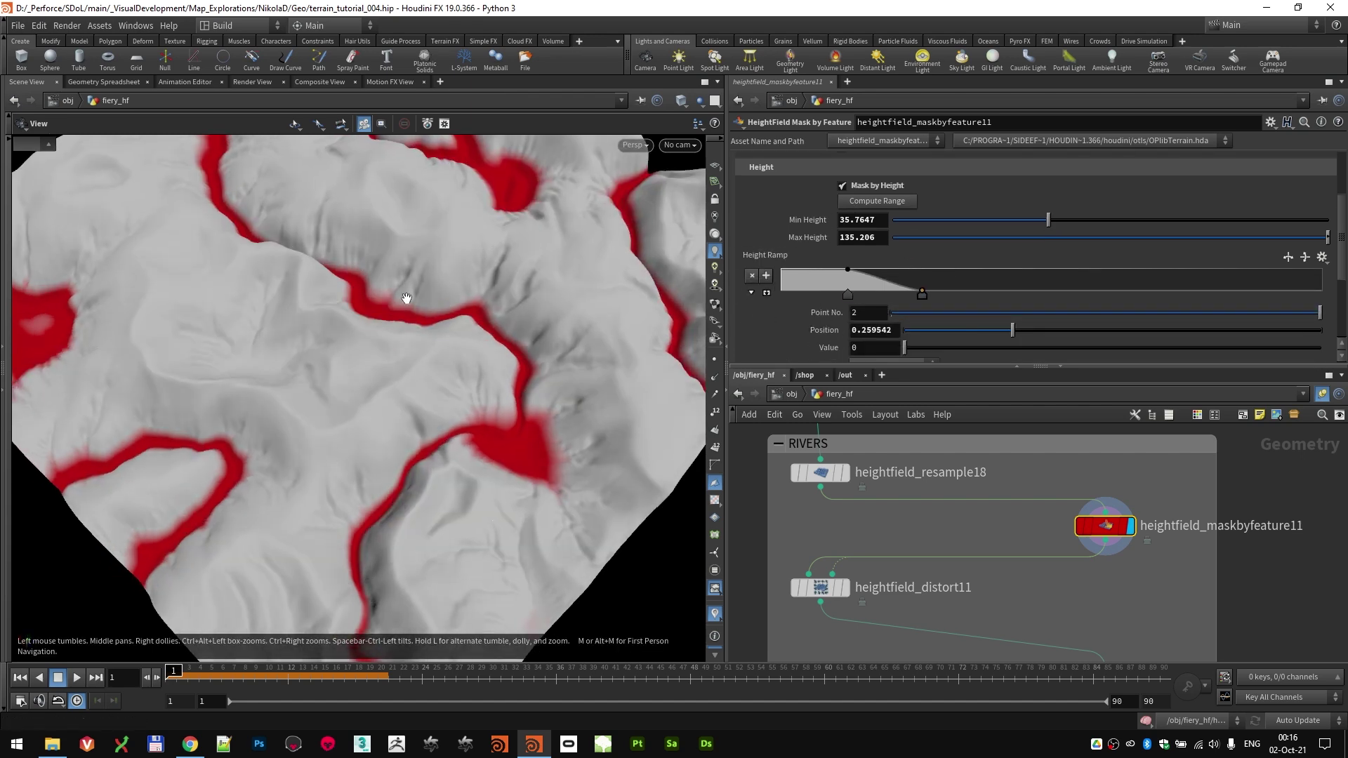
scroll(772, 300, down, 3)
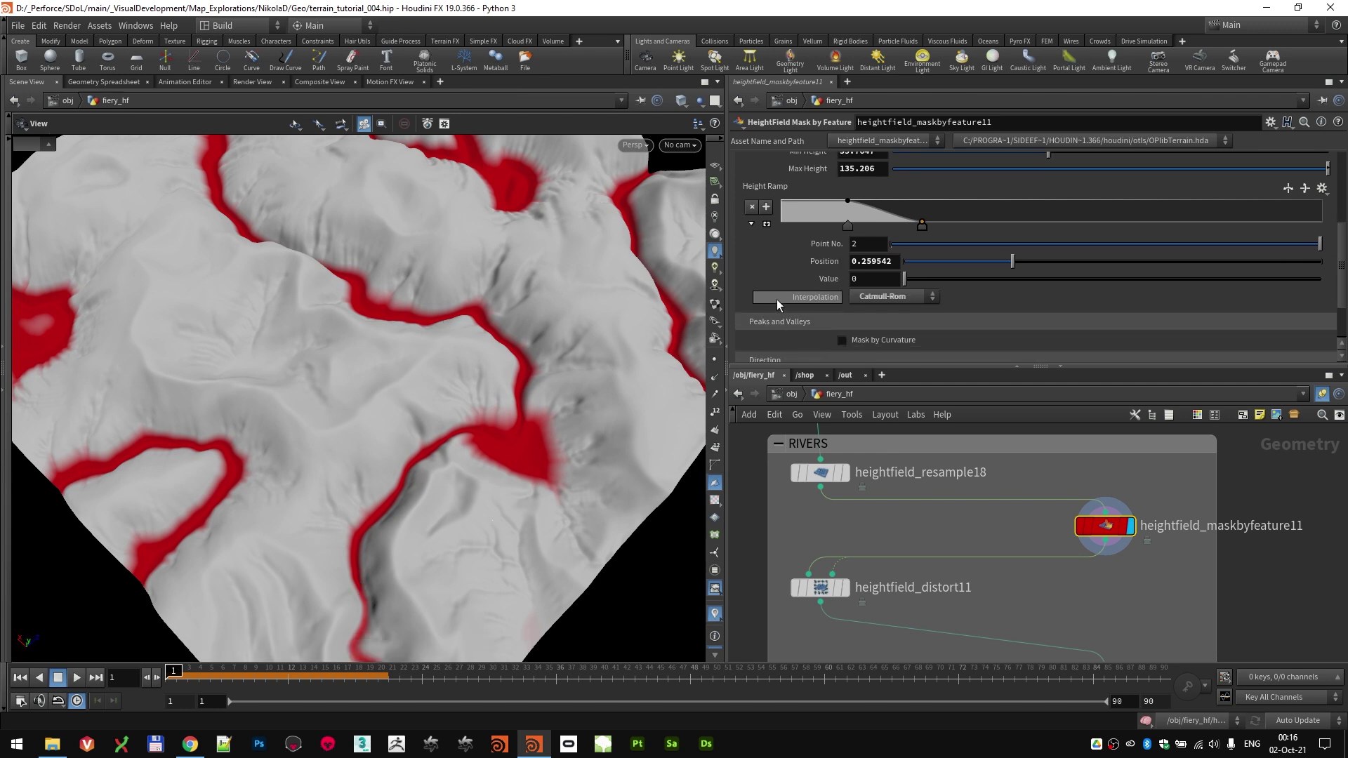
scroll(821, 312, down, 3)
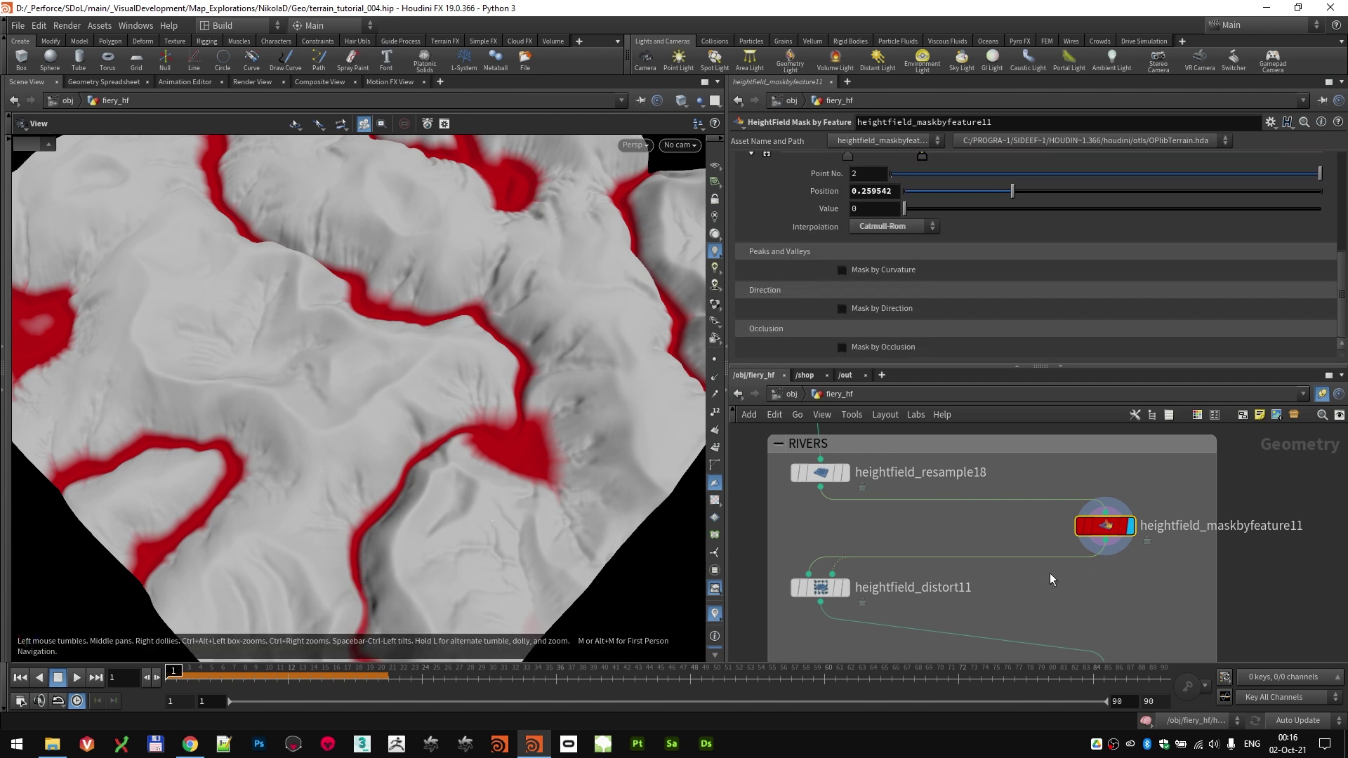
Step: Display heightfield_distort11 and inspect its noise settings and the masked distortion along the valleys
middle_drag(1051, 578, 1073, 515)
click(844, 527)
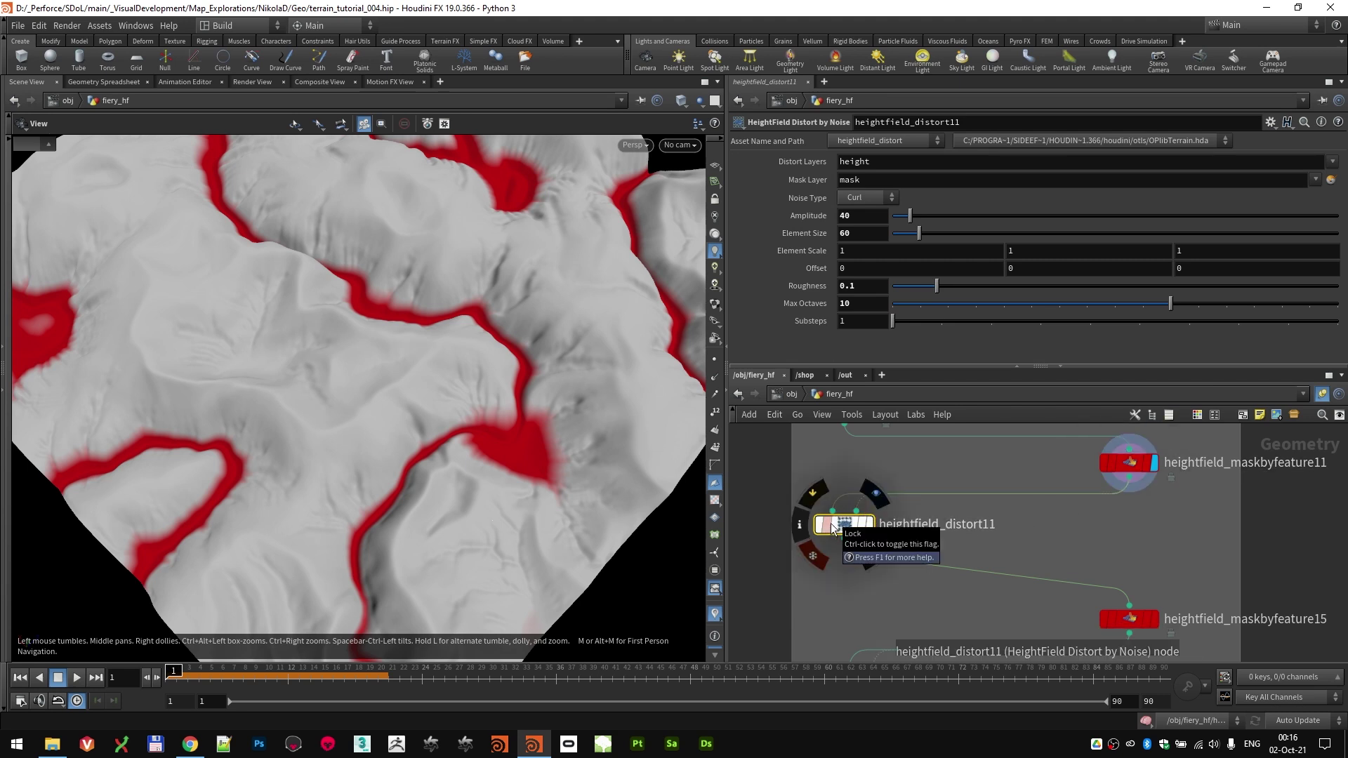
click(872, 531)
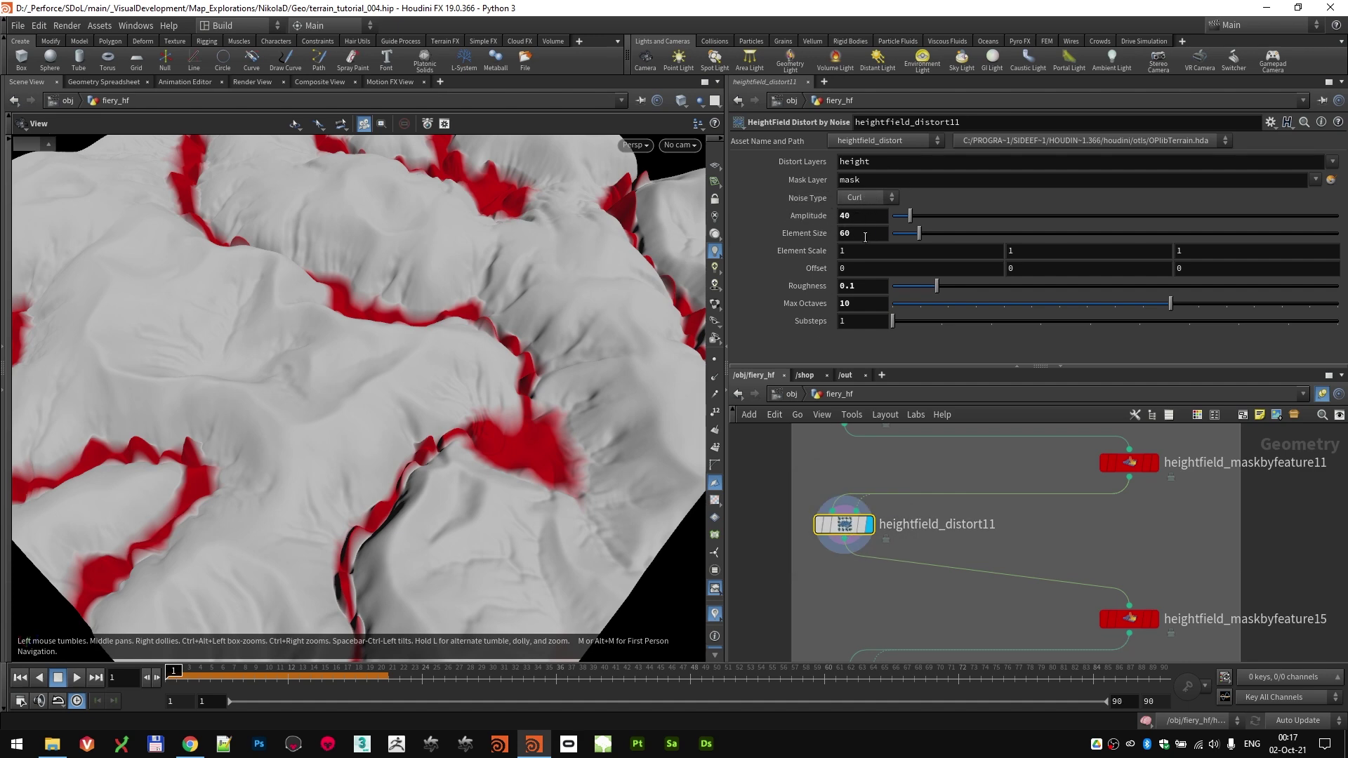
Step: Try an element size of 49 on heightfield_distort11 against the masked valleys and undo the change
drag(208, 470, 185, 476)
middle_drag(186, 477, 347, 478)
drag(346, 478, 248, 490)
drag(333, 460, 378, 454)
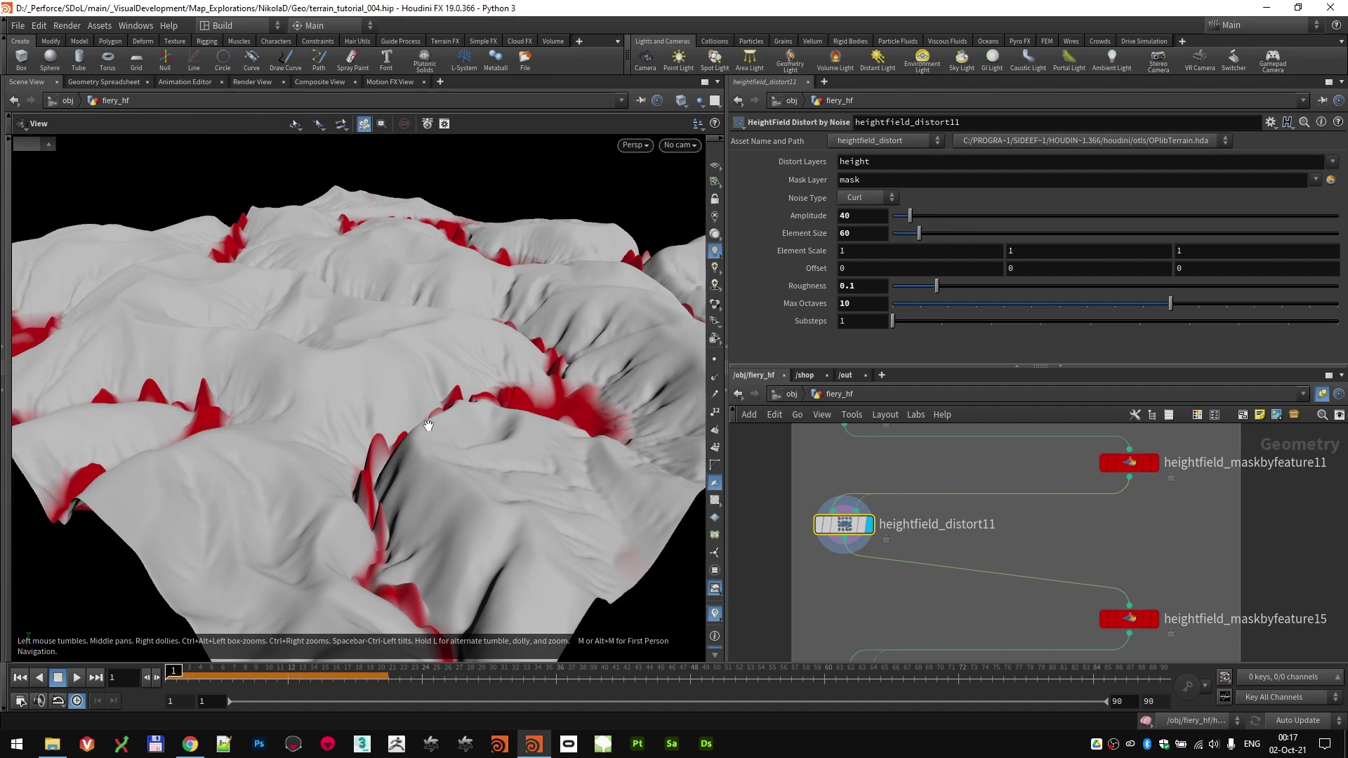
drag(469, 406, 461, 472)
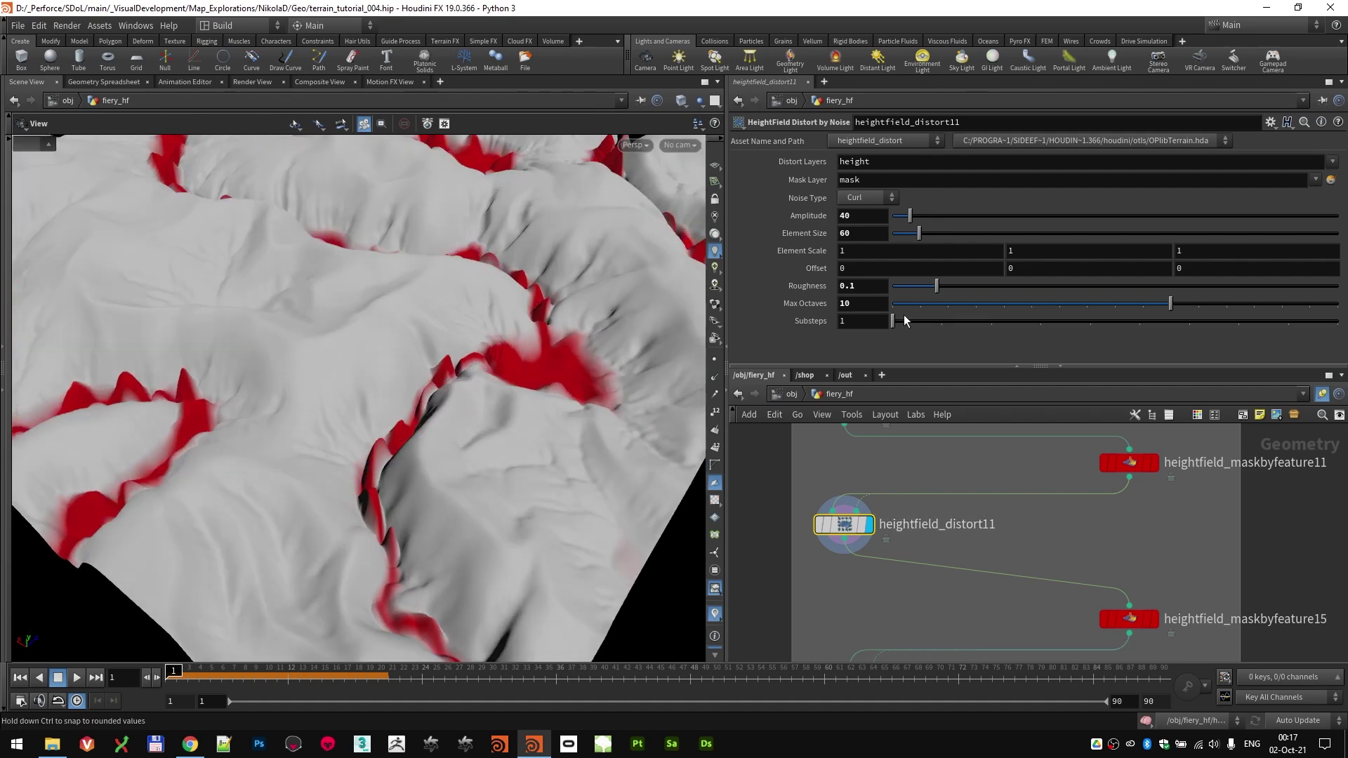
drag(909, 238, 914, 237)
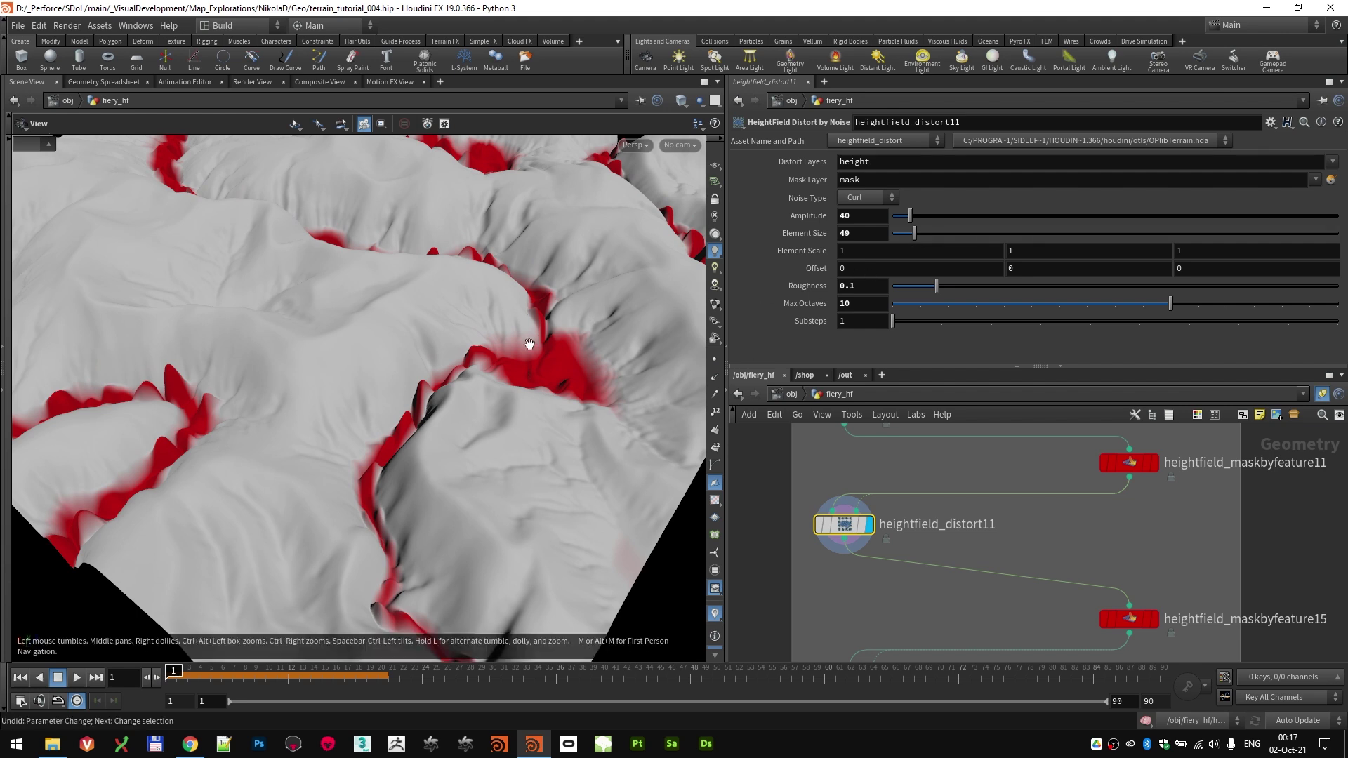
key(ctrl+z)
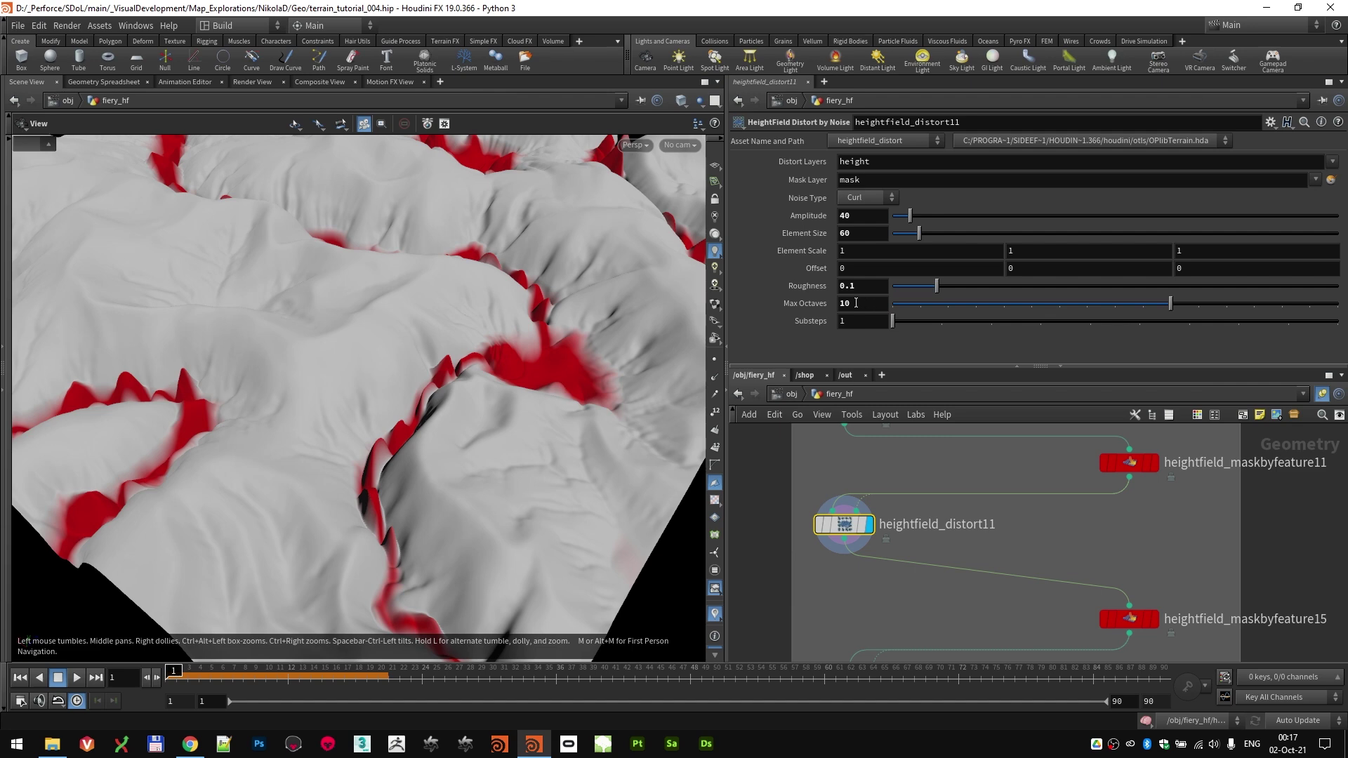
Step: Try a roughness of 0.345 on heightfield_distort11, and set it back to 0.1
drag(450, 330, 481, 320)
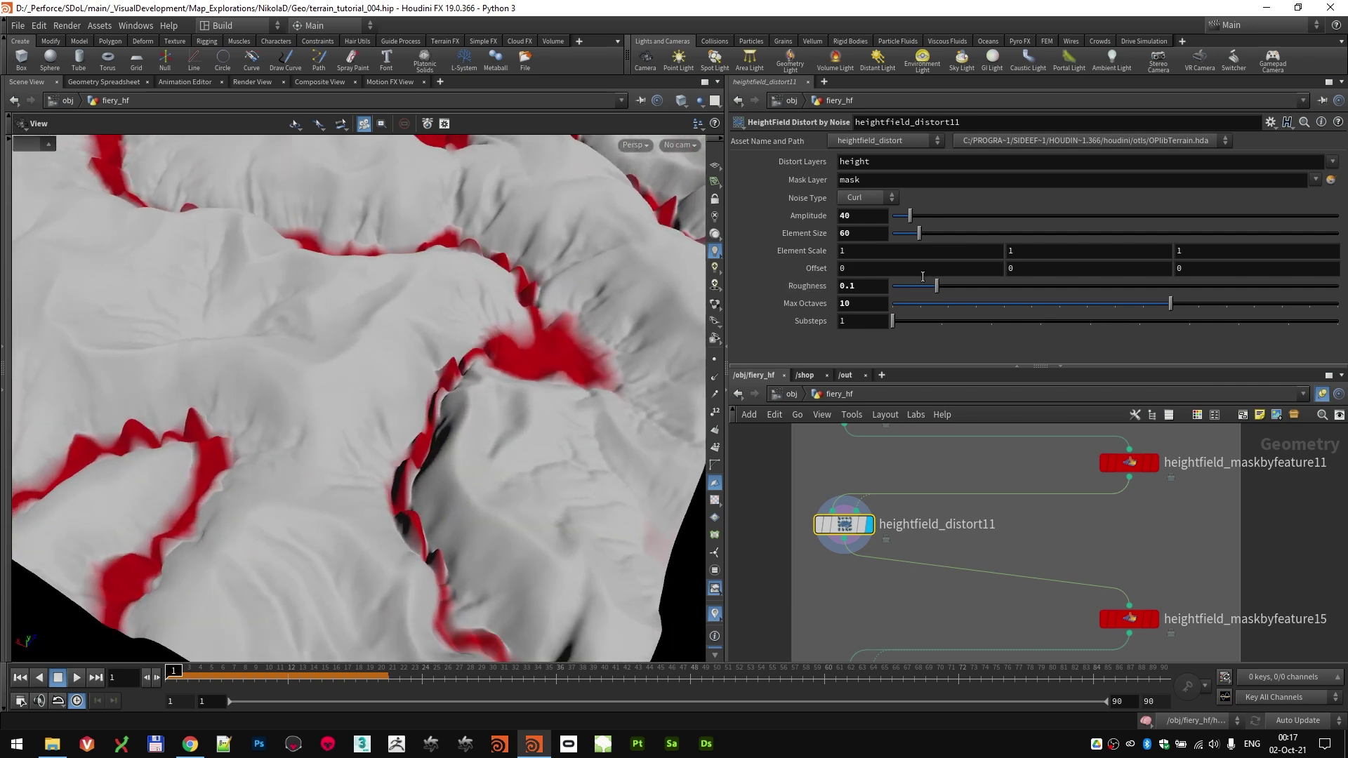
click(1047, 286)
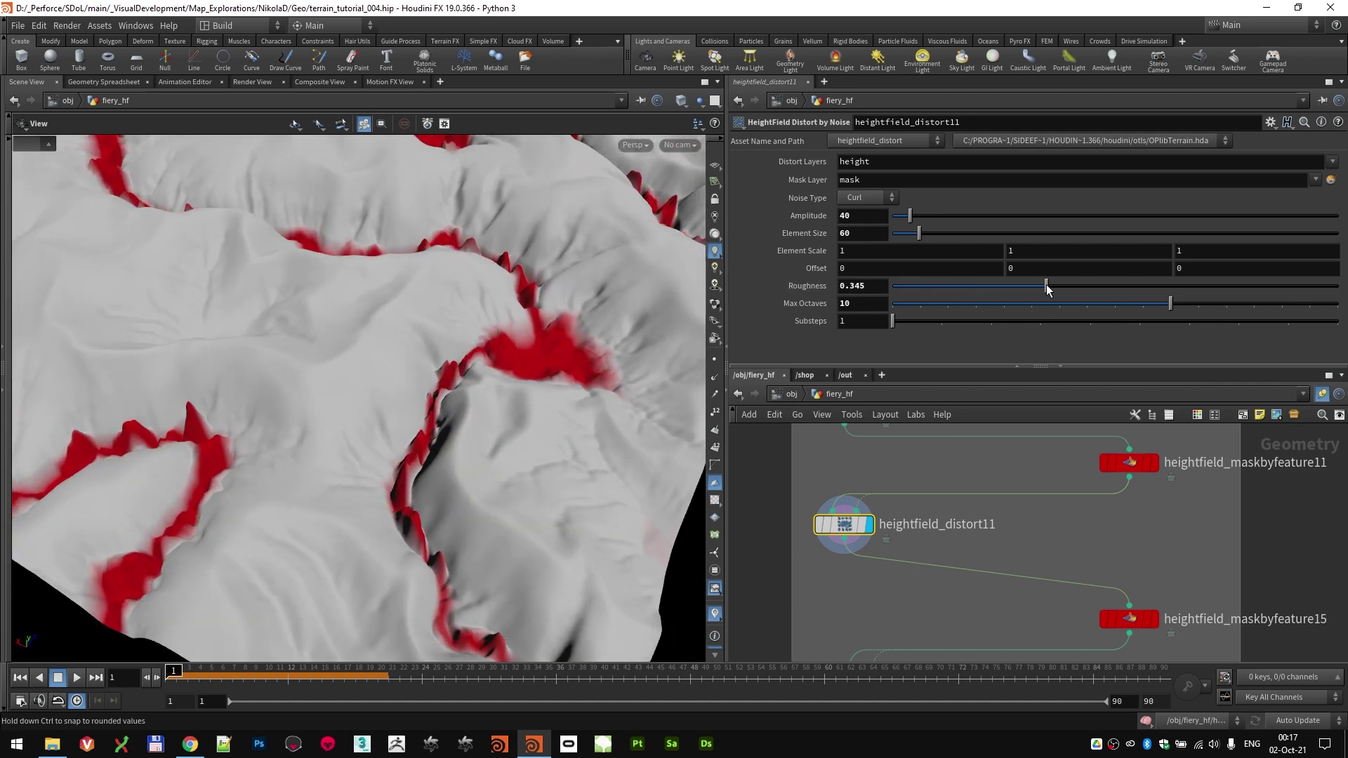
drag(872, 286, 748, 301)
text(0.1)
key(Return)
drag(298, 407, 414, 404)
Step: Display heightfield_maskbyfeature15 and review its height range and ramp against the river mask on the terrain
middle_drag(1079, 561, 1019, 517)
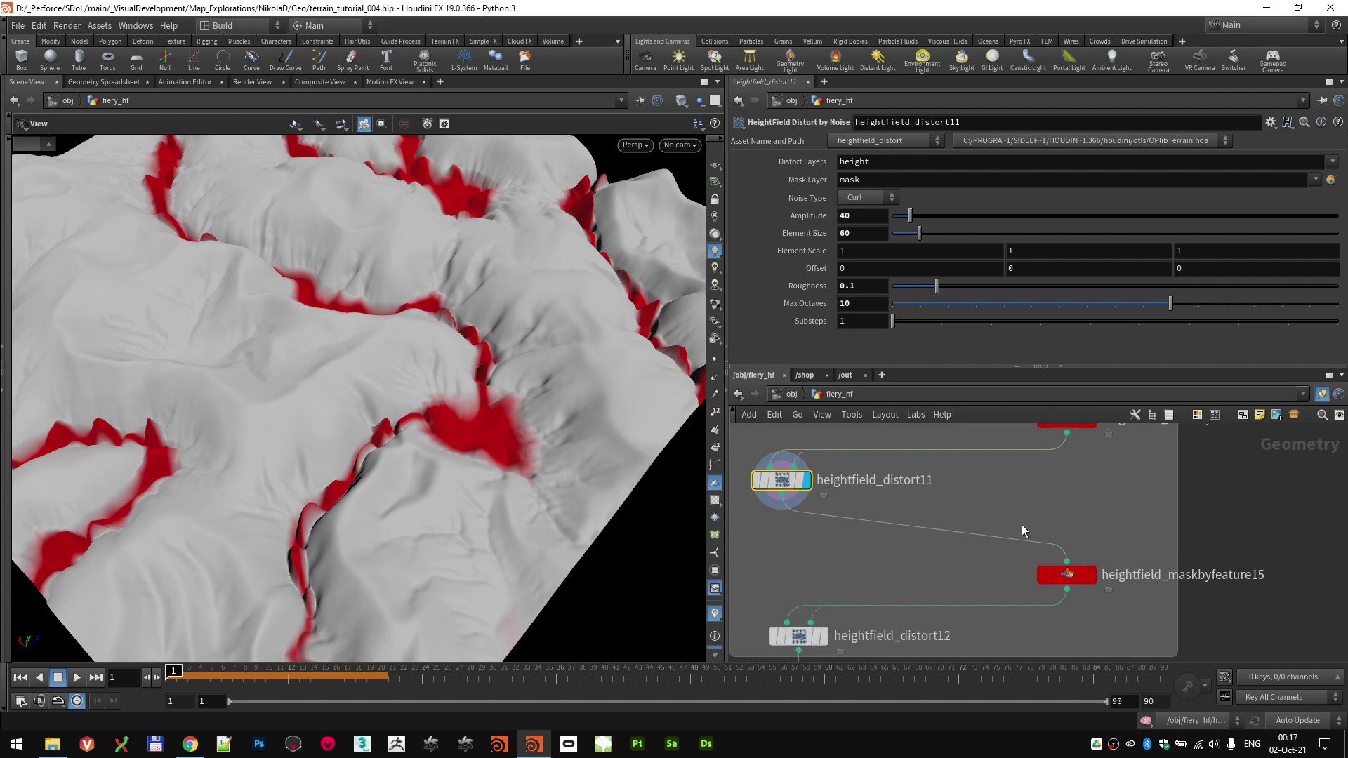
scroll(1030, 532, down, 2)
click(1080, 569)
click(1069, 566)
scroll(1019, 279, down, 5)
scroll(1011, 259, up, 2)
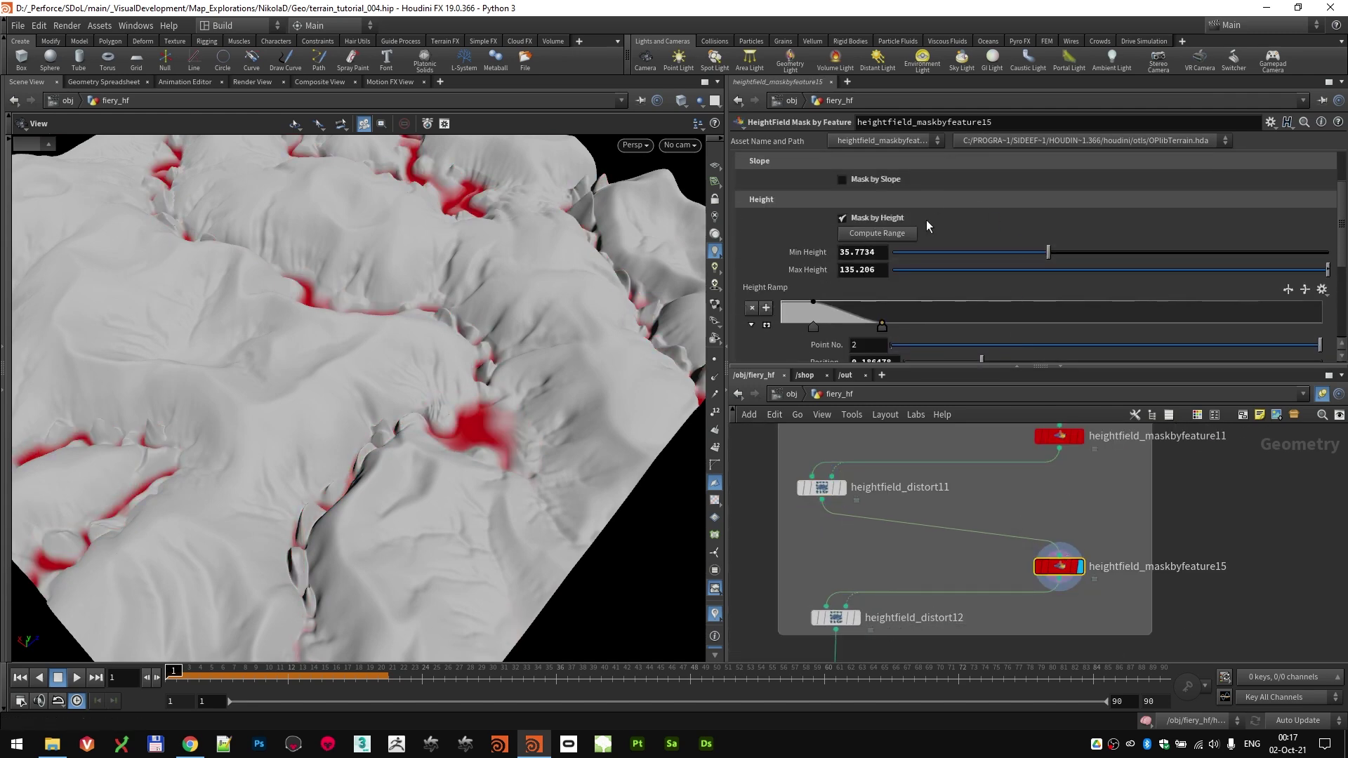
scroll(917, 219, down, 1)
drag(530, 322, 632, 366)
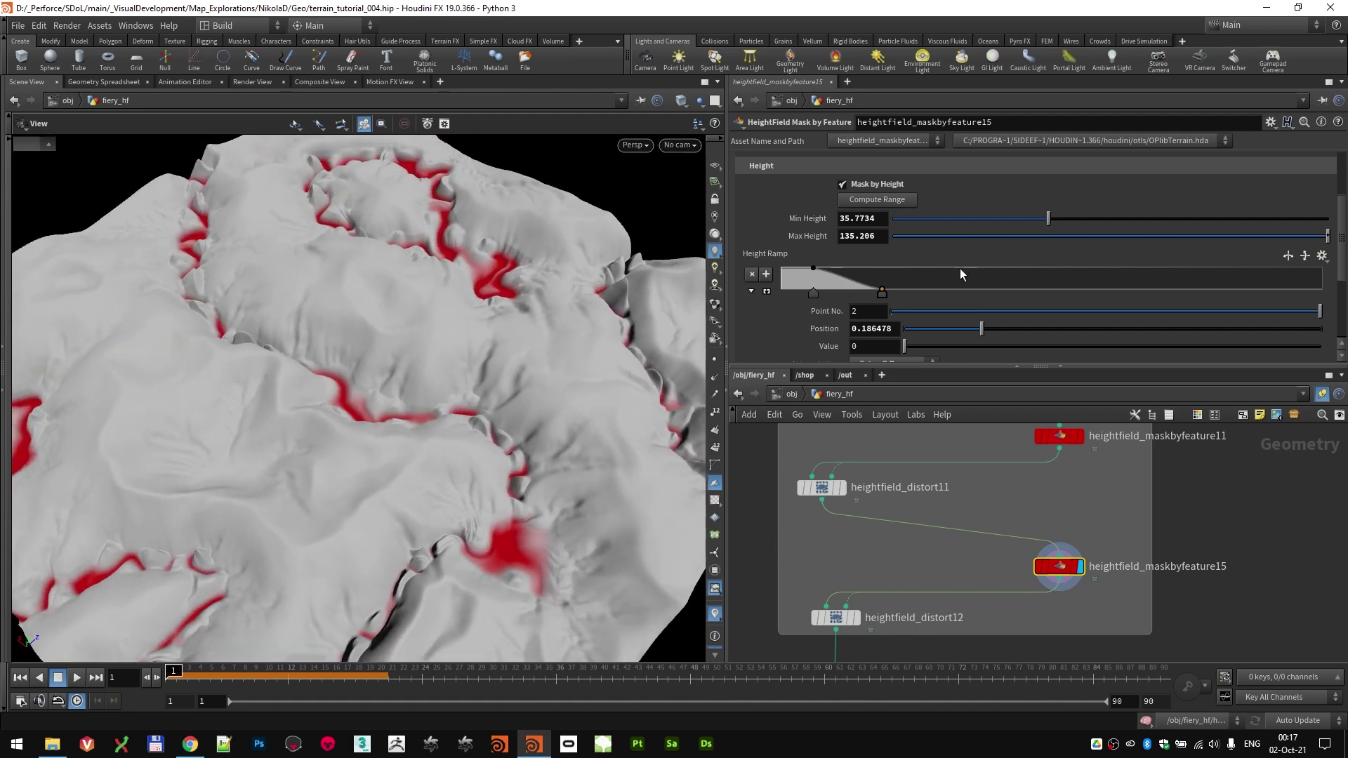
drag(400, 316, 249, 194)
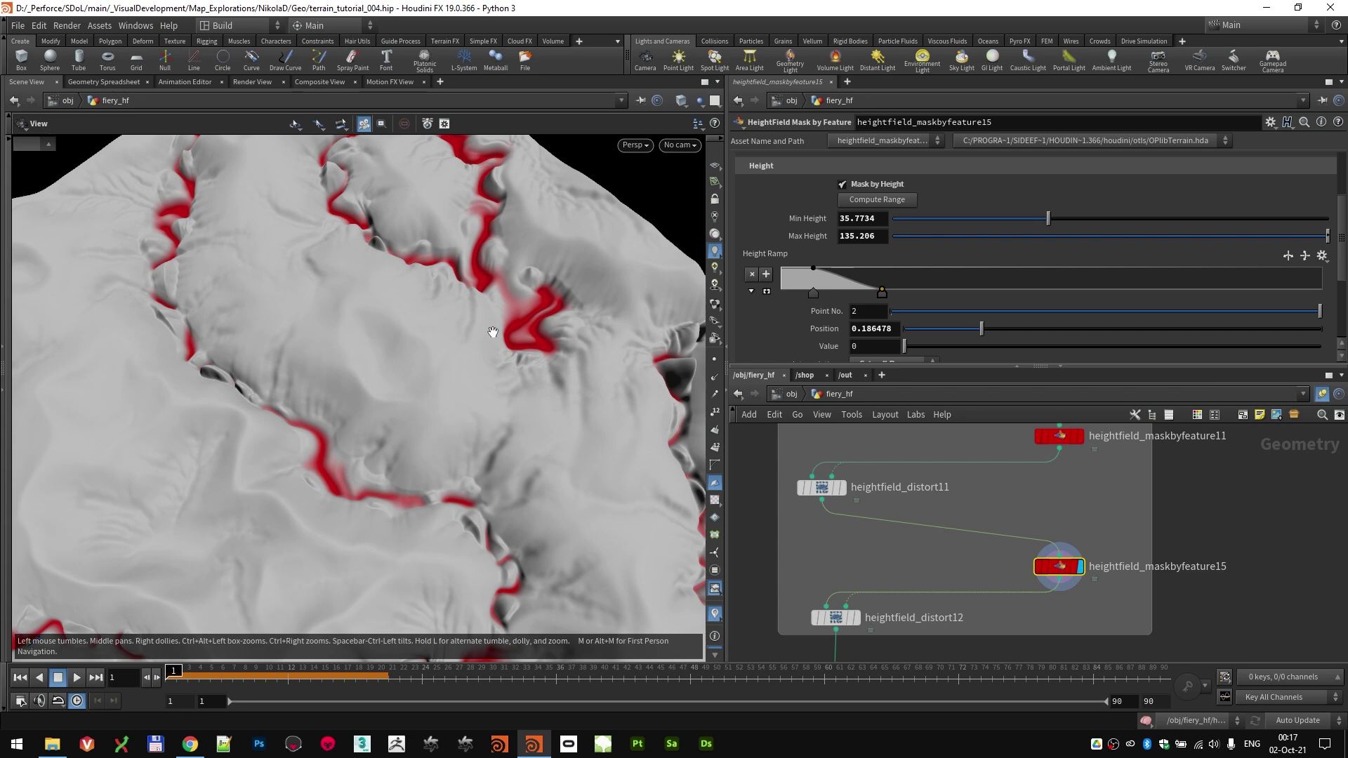
right_drag(515, 334, 436, 452)
drag(436, 452, 562, 316)
Step: Display heightfield_distort12 and inspect its amplitude, element size and other noise settings against the masked terrain edge
middle_drag(944, 547, 967, 477)
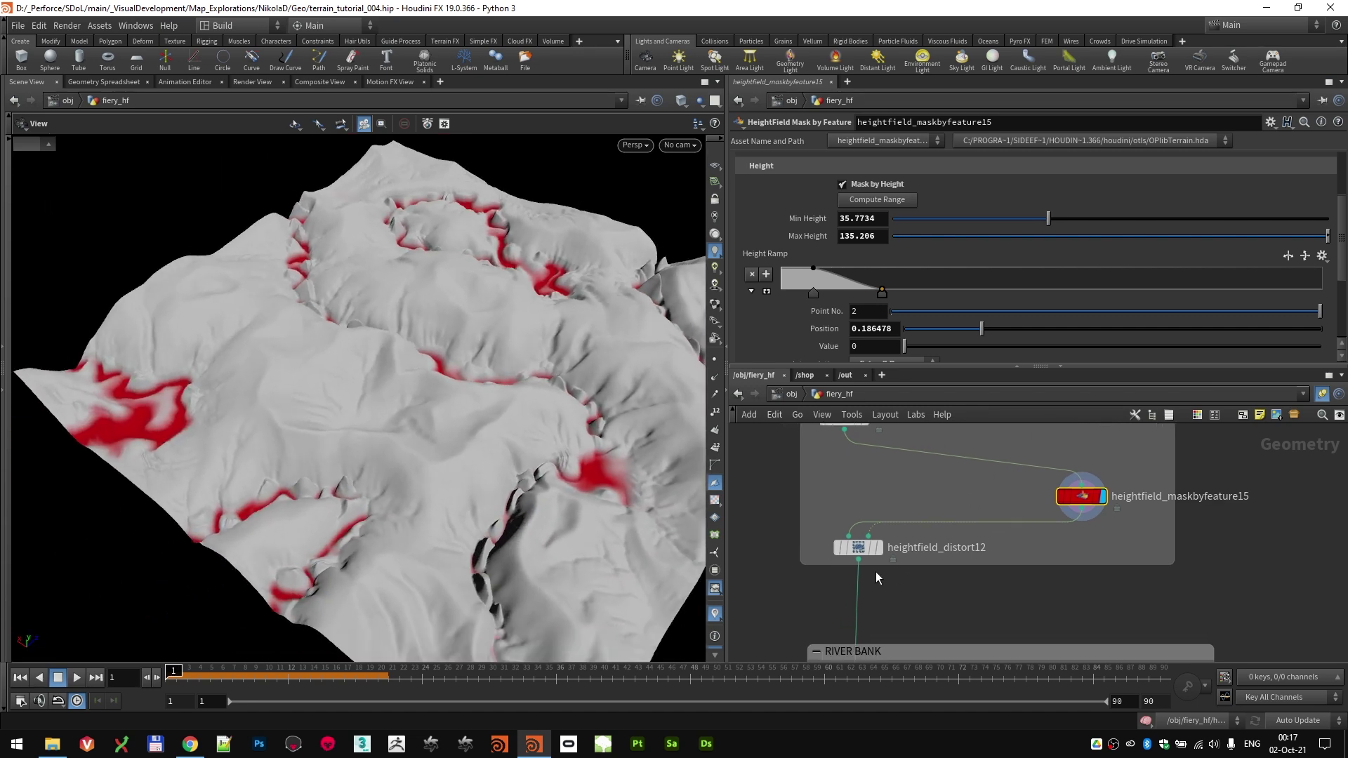
click(880, 547)
scroll(136, 405, up, 5)
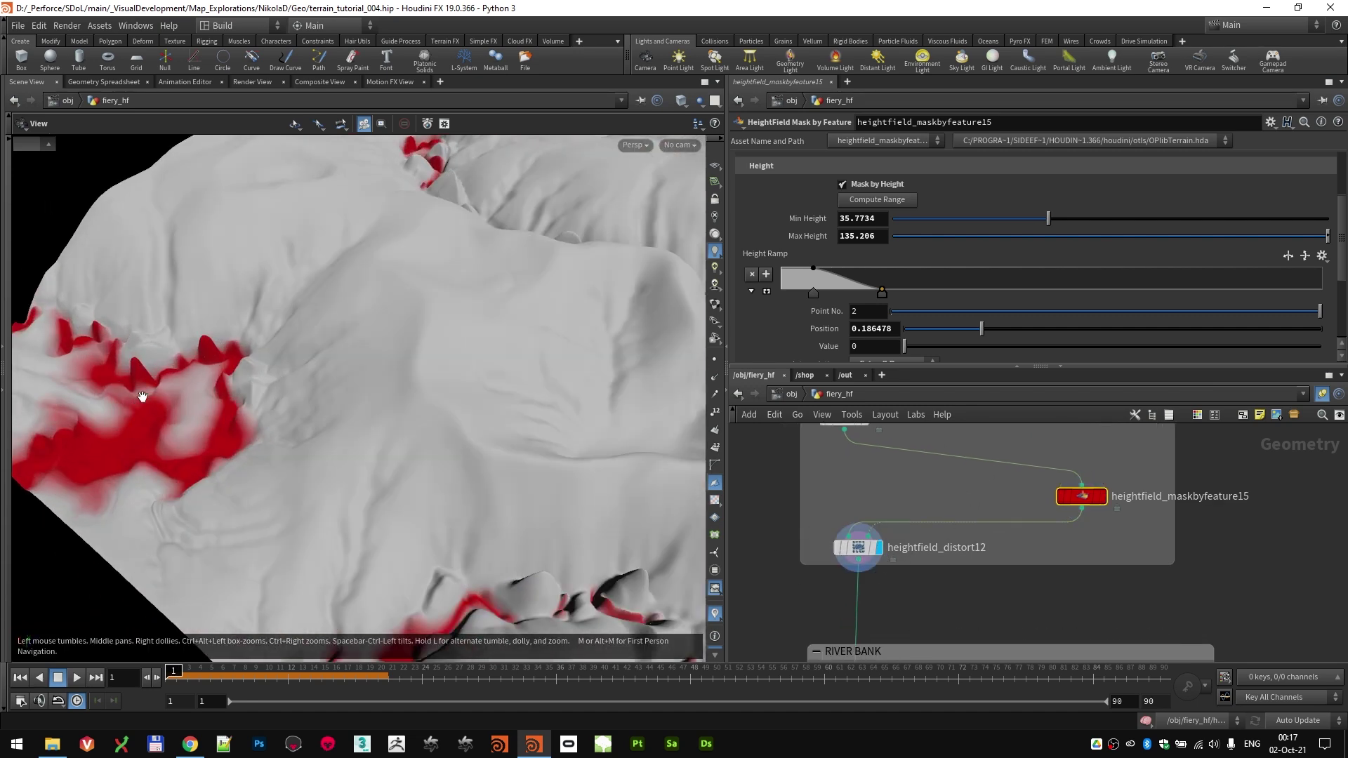
click(859, 547)
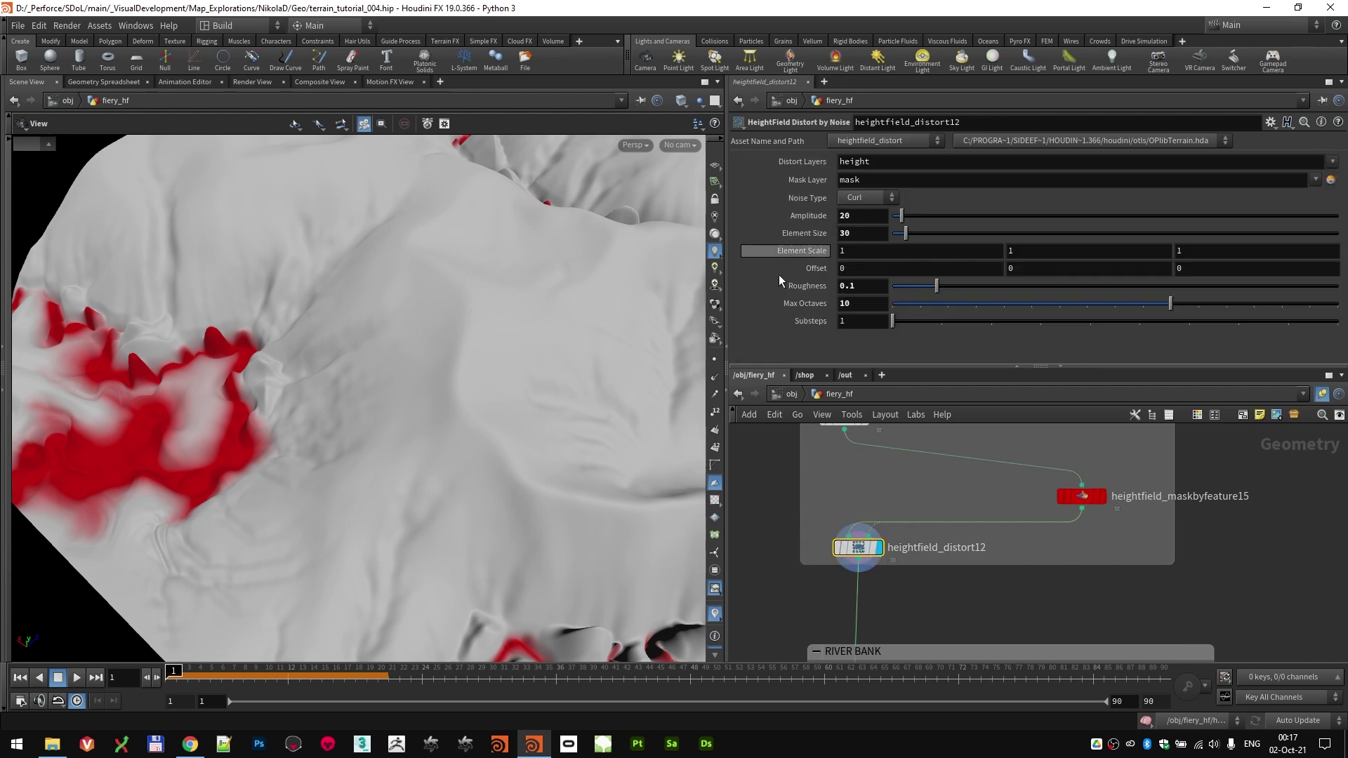
drag(236, 434, 440, 440)
Step: Compare the heightfield_distort11 and heightfield_distort12 results, and examine the second distortion along the river valleys
middle_drag(891, 447, 885, 521)
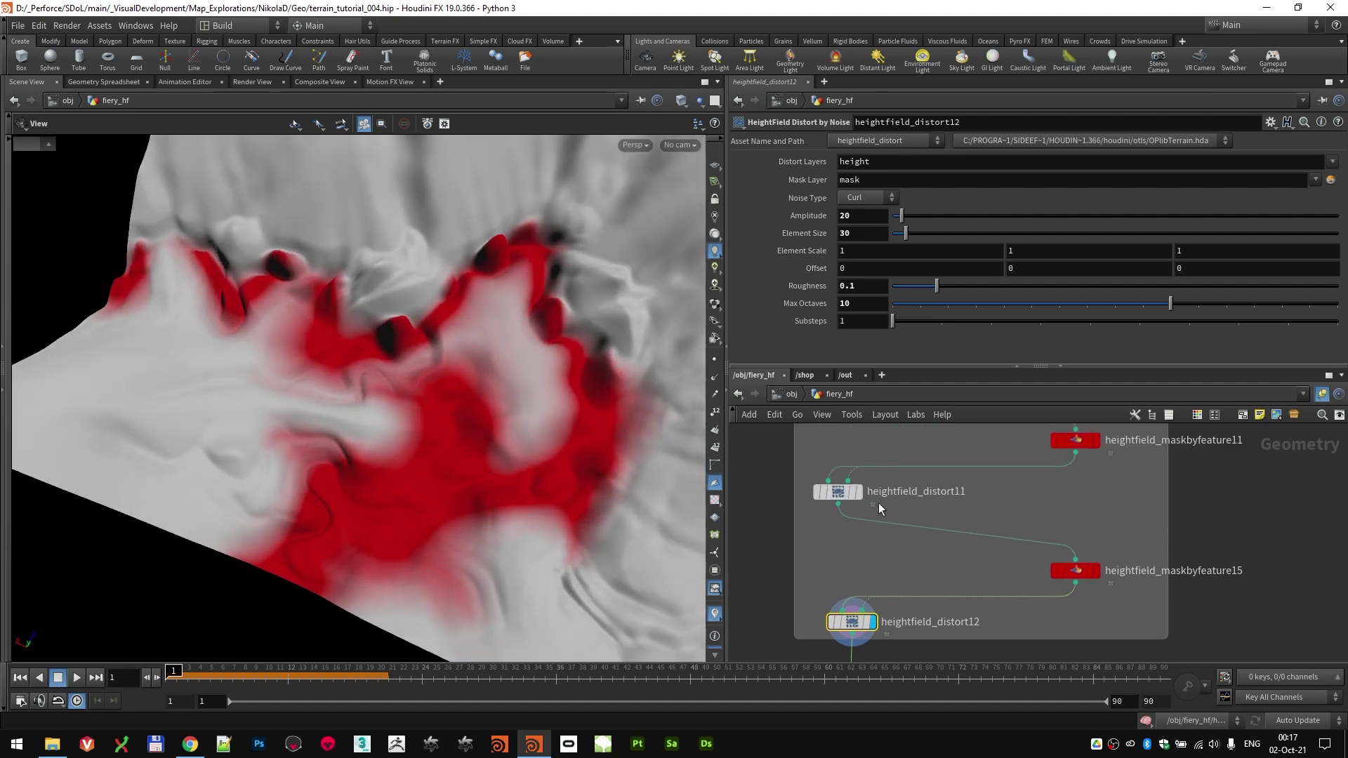
click(857, 495)
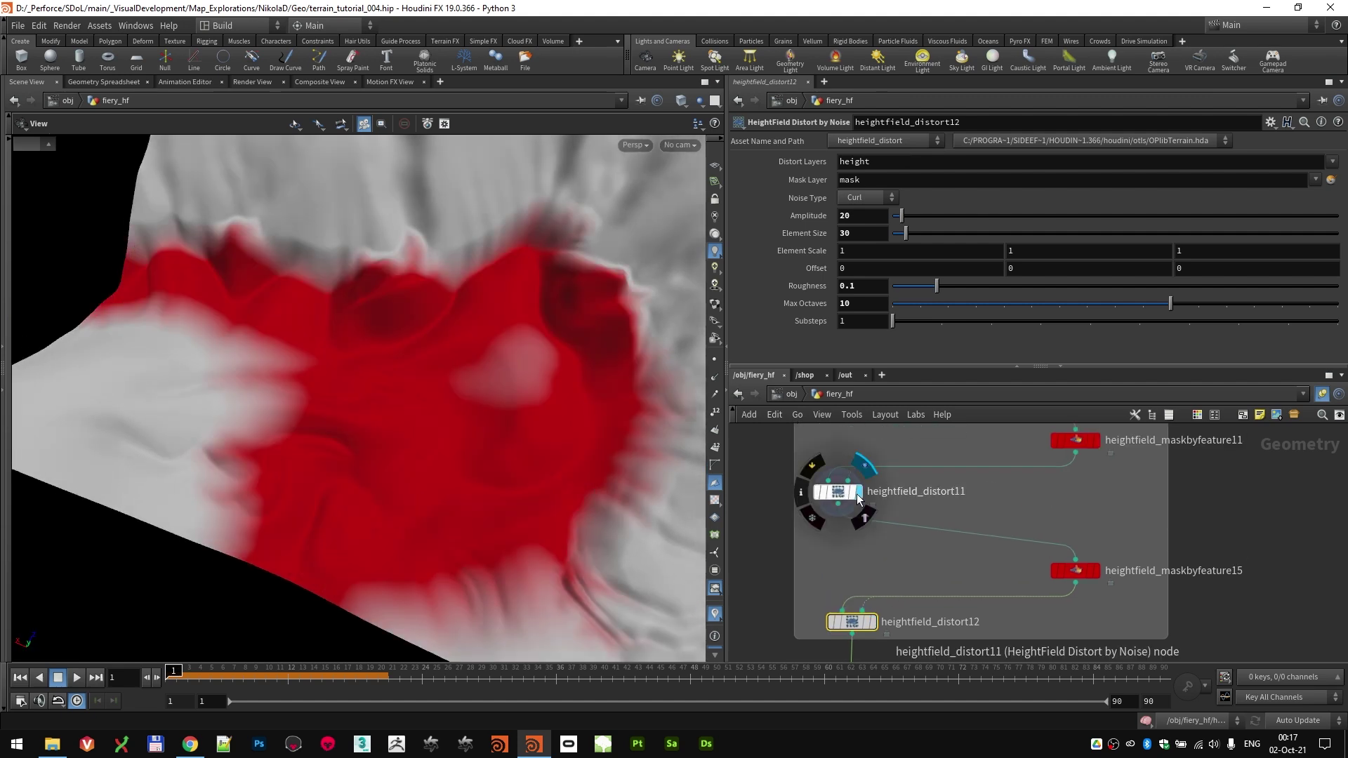
click(871, 622)
right_drag(479, 415, 604, 413)
scroll(914, 510, down, 3)
middle_drag(604, 412, 332, 420)
drag(468, 416, 214, 301)
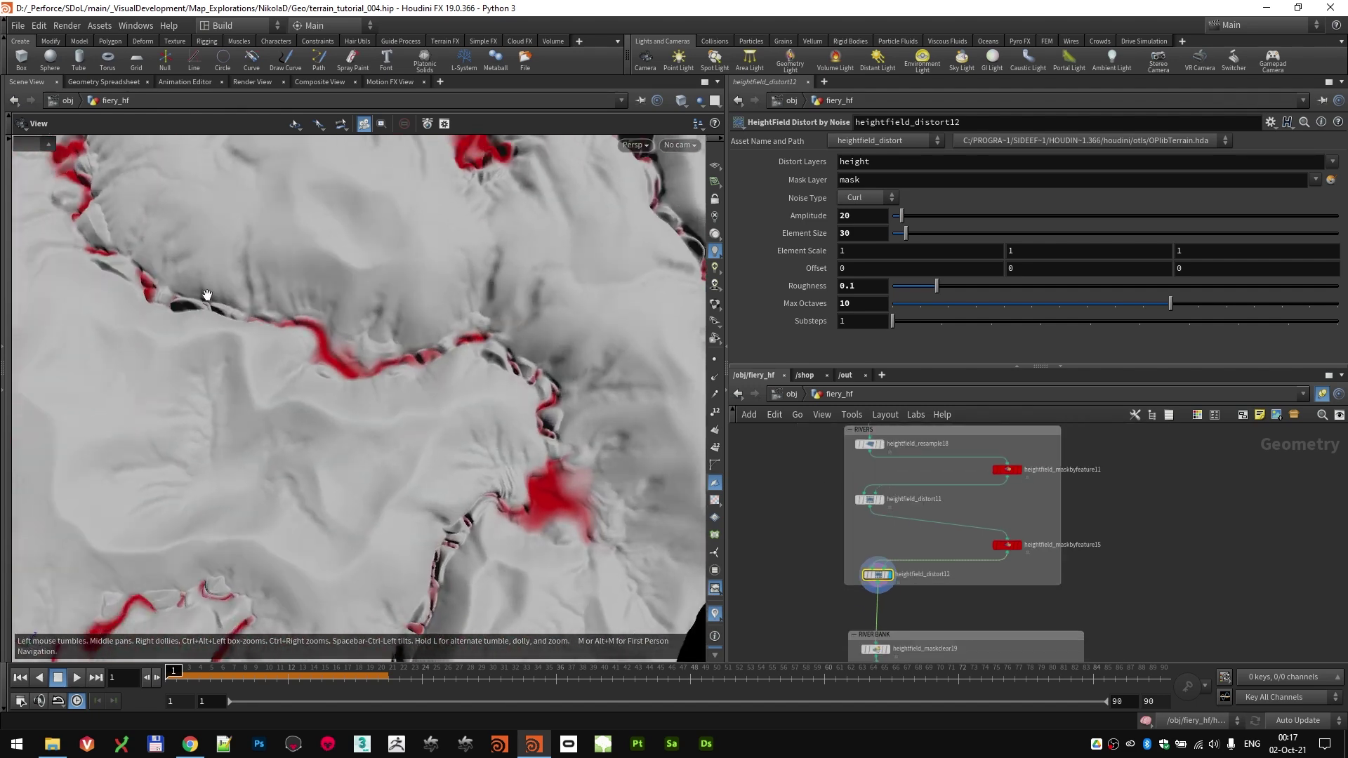
drag(553, 441, 492, 330)
Step: Display heightfield_maskclear19 in the RIVER BANK group and inspect the distorted riverbeds without the mask
middle_drag(1116, 544, 1169, 481)
scroll(963, 513, up, 3)
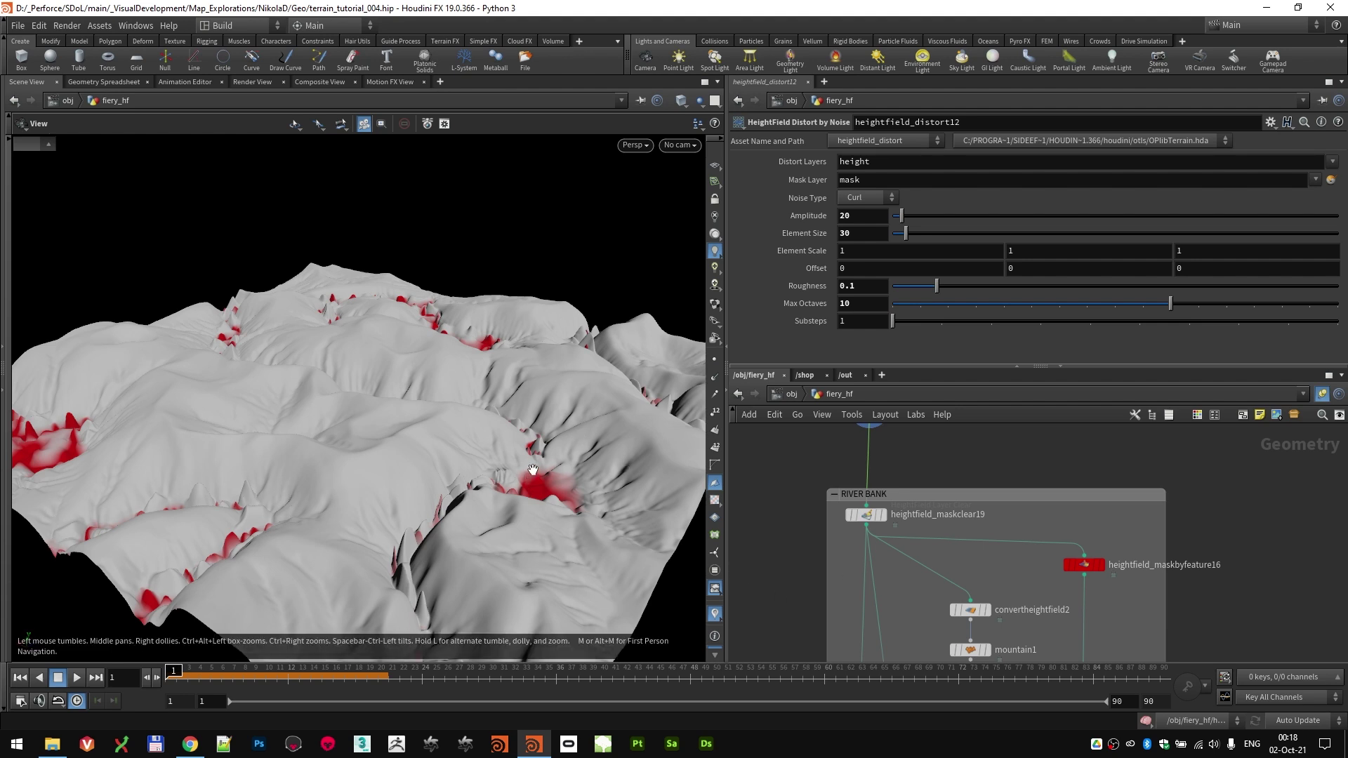
click(879, 515)
drag(541, 460, 446, 535)
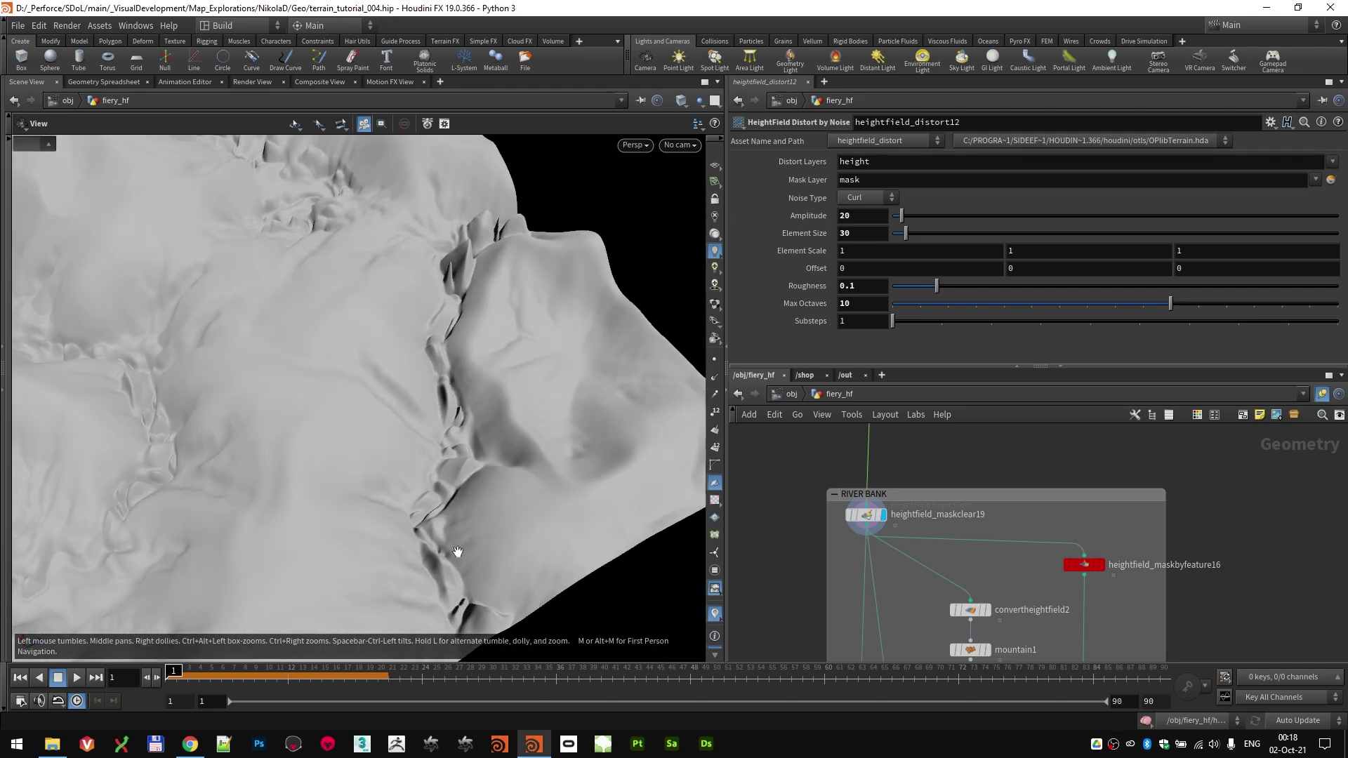
drag(461, 414, 388, 592)
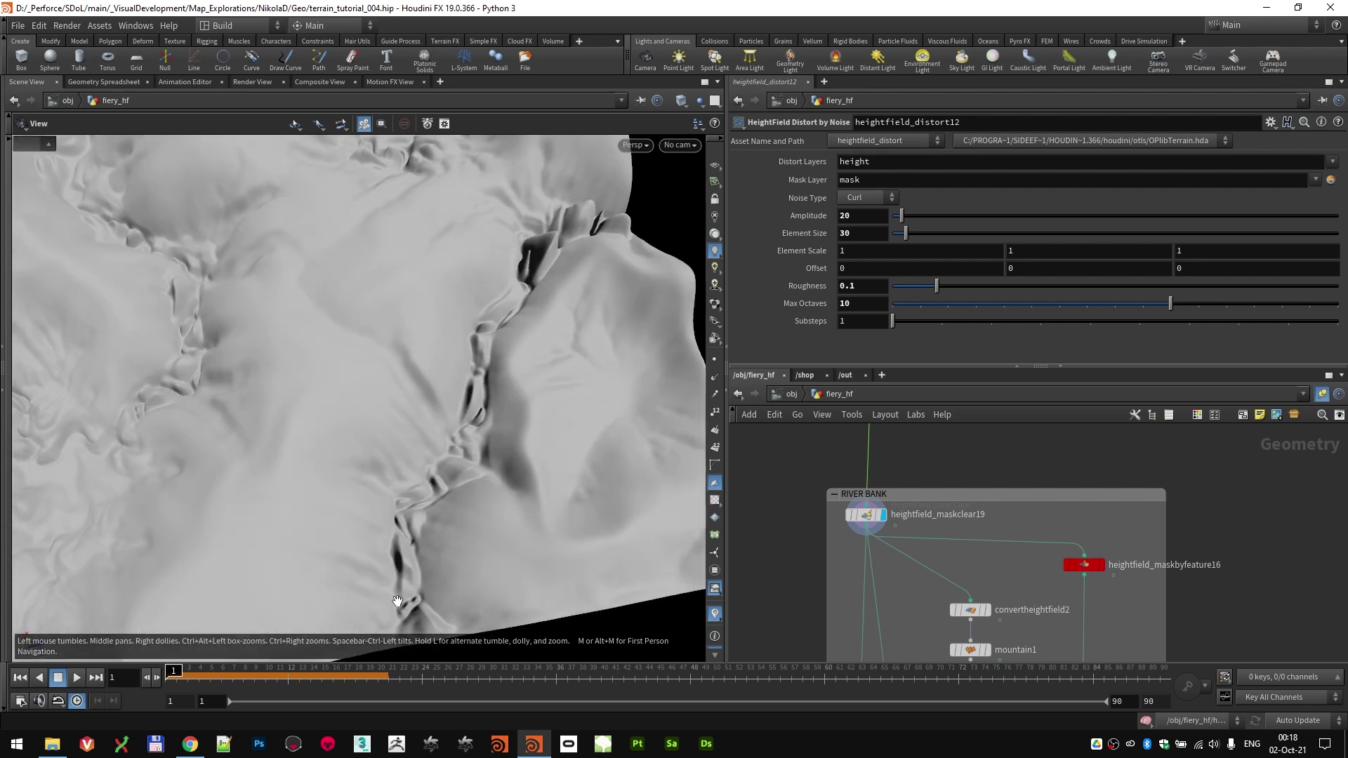
drag(537, 267, 493, 451)
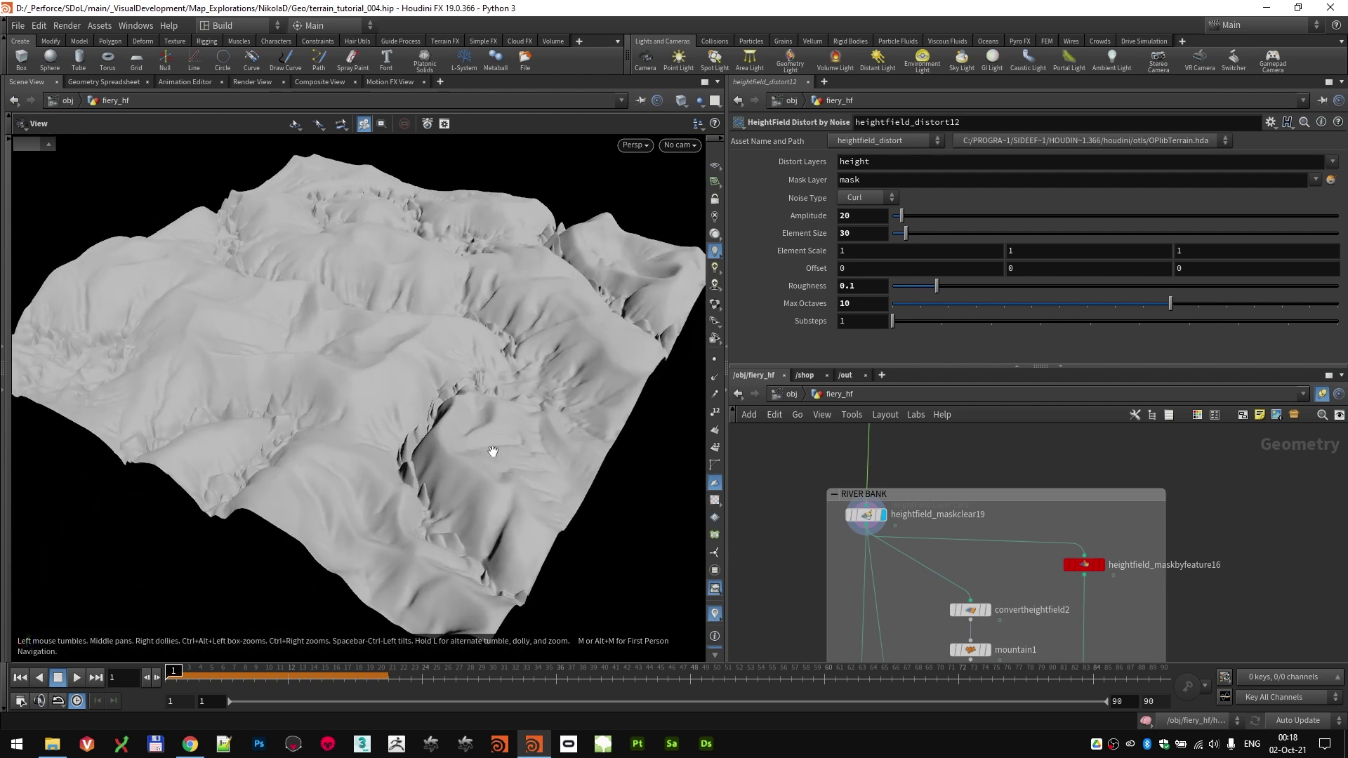
Step: Display convertheightfield2 and inspect its polygon conversion settings and the resulting river valley geometry
middle_drag(1233, 611, 1242, 533)
scroll(1193, 535, down, 1)
scroll(1085, 500, up, 2)
click(1028, 493)
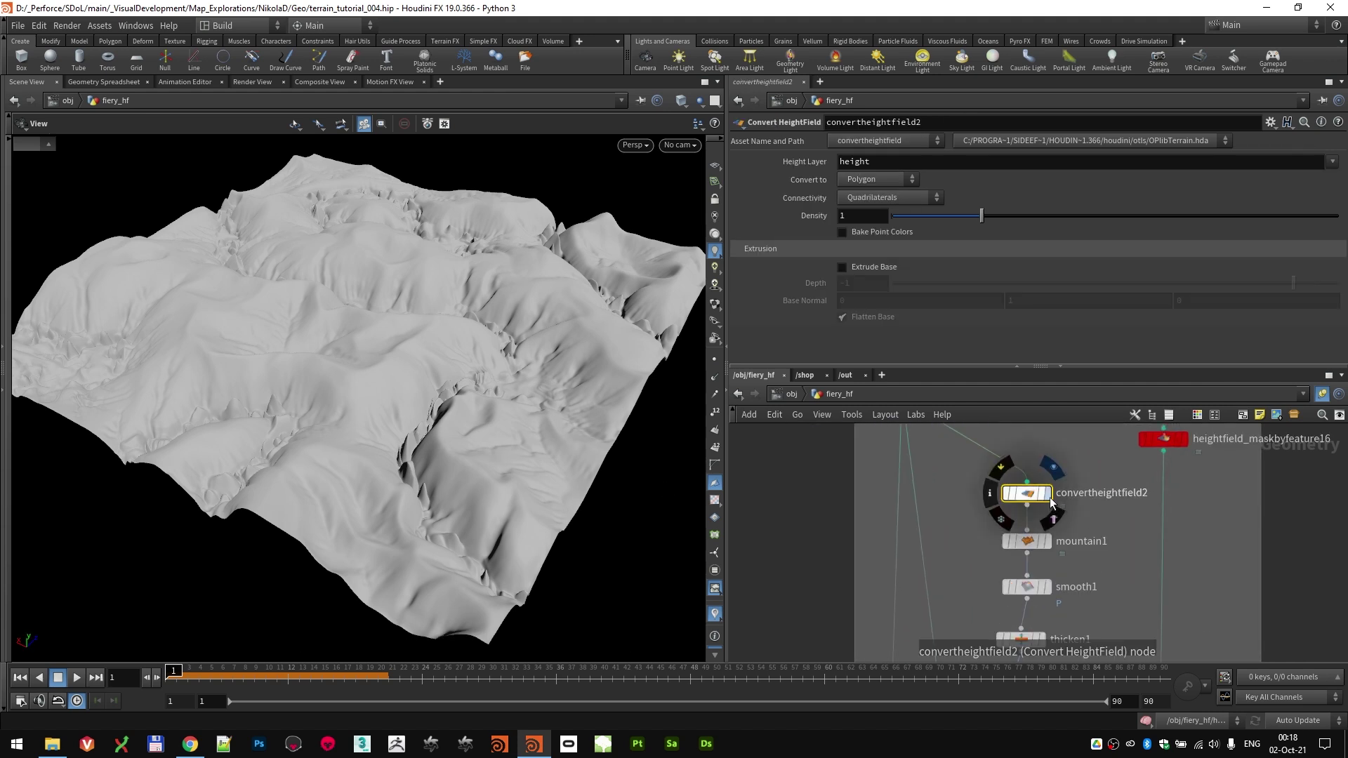
click(1051, 497)
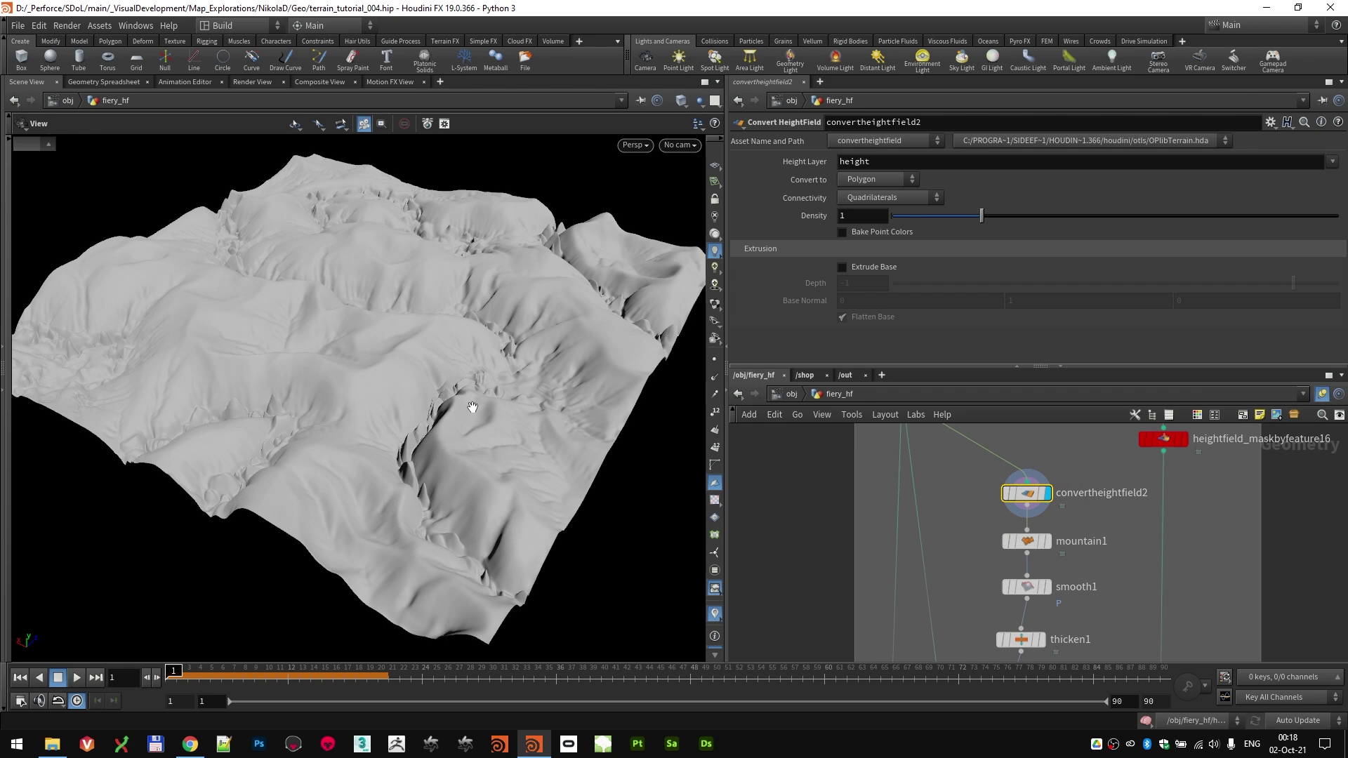
scroll(393, 399, up, 1)
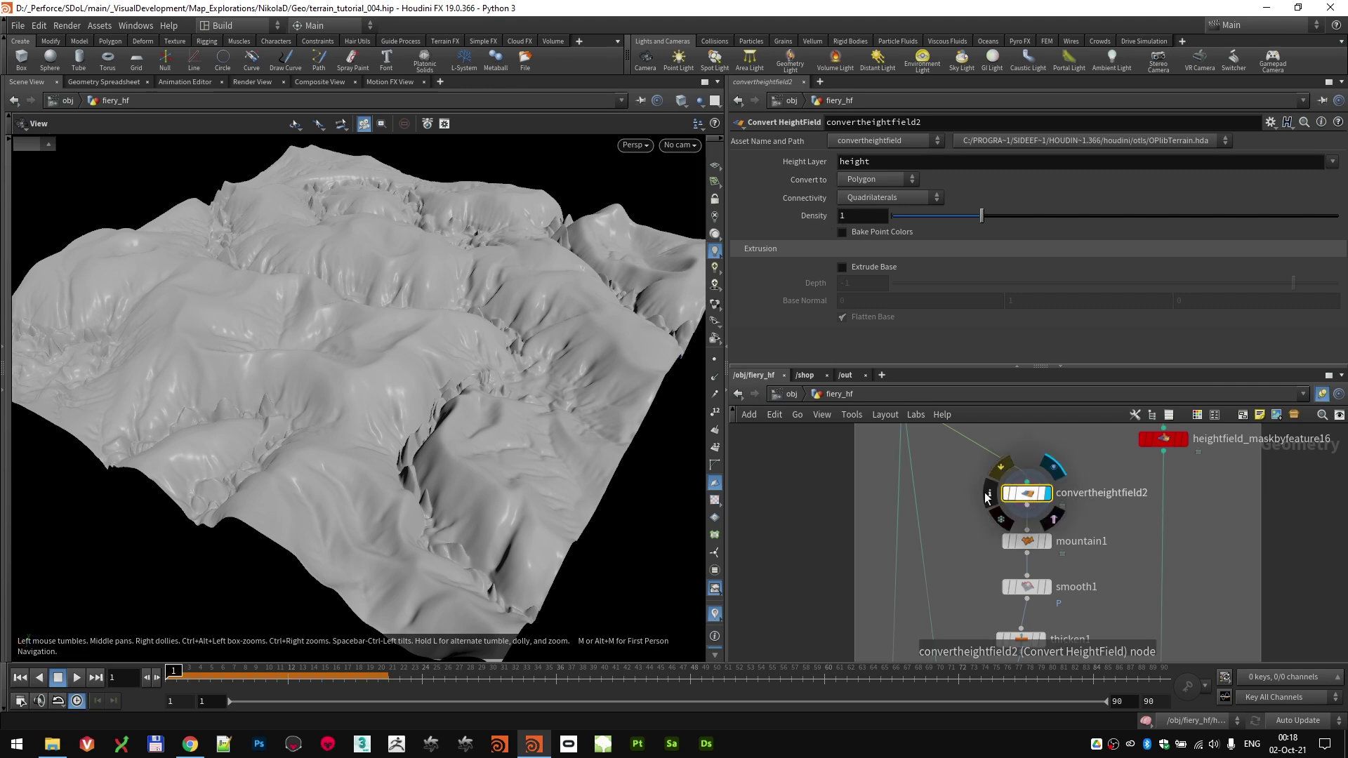
scroll(382, 431, up, 5)
drag(385, 363, 421, 372)
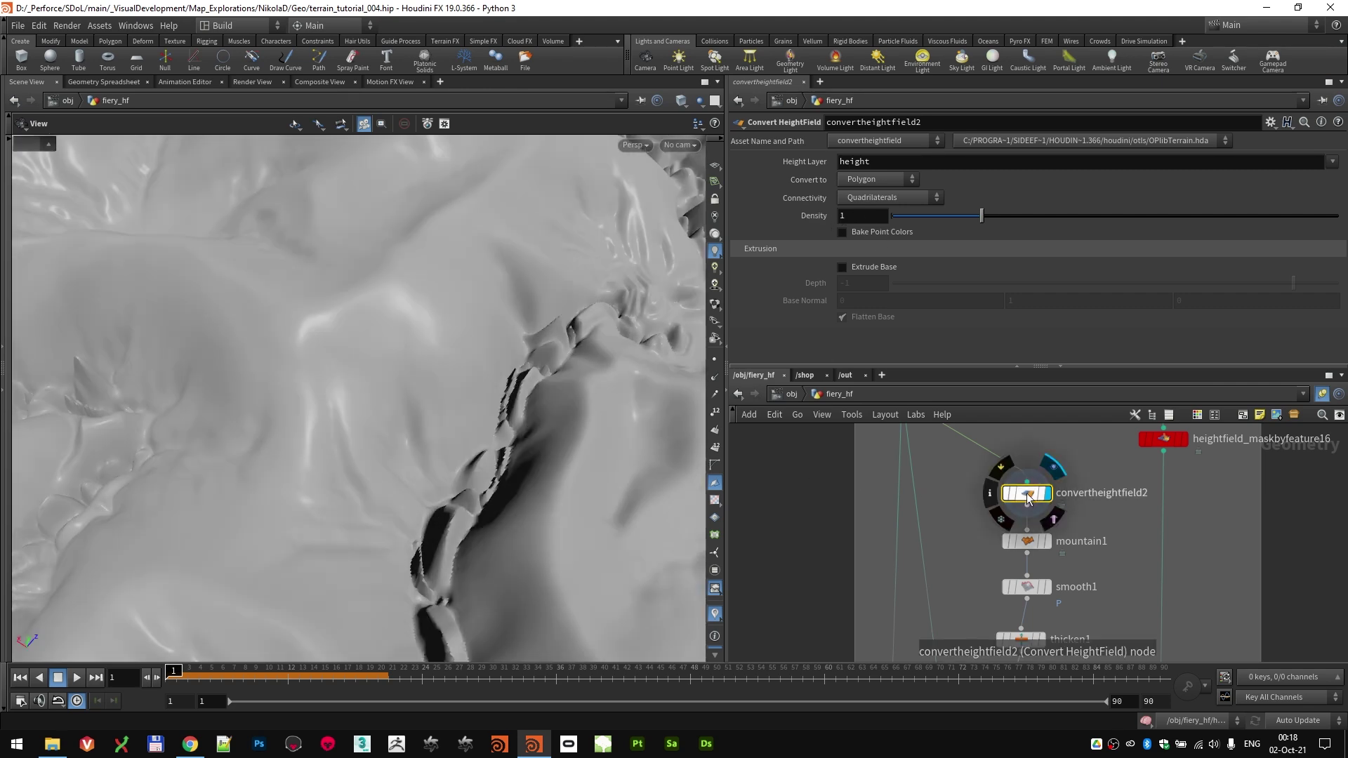
Step: Check the node information of convertheightfield2 and heightfield_maskclear19 to compare polygon and heightfield data
middle_click(1029, 499)
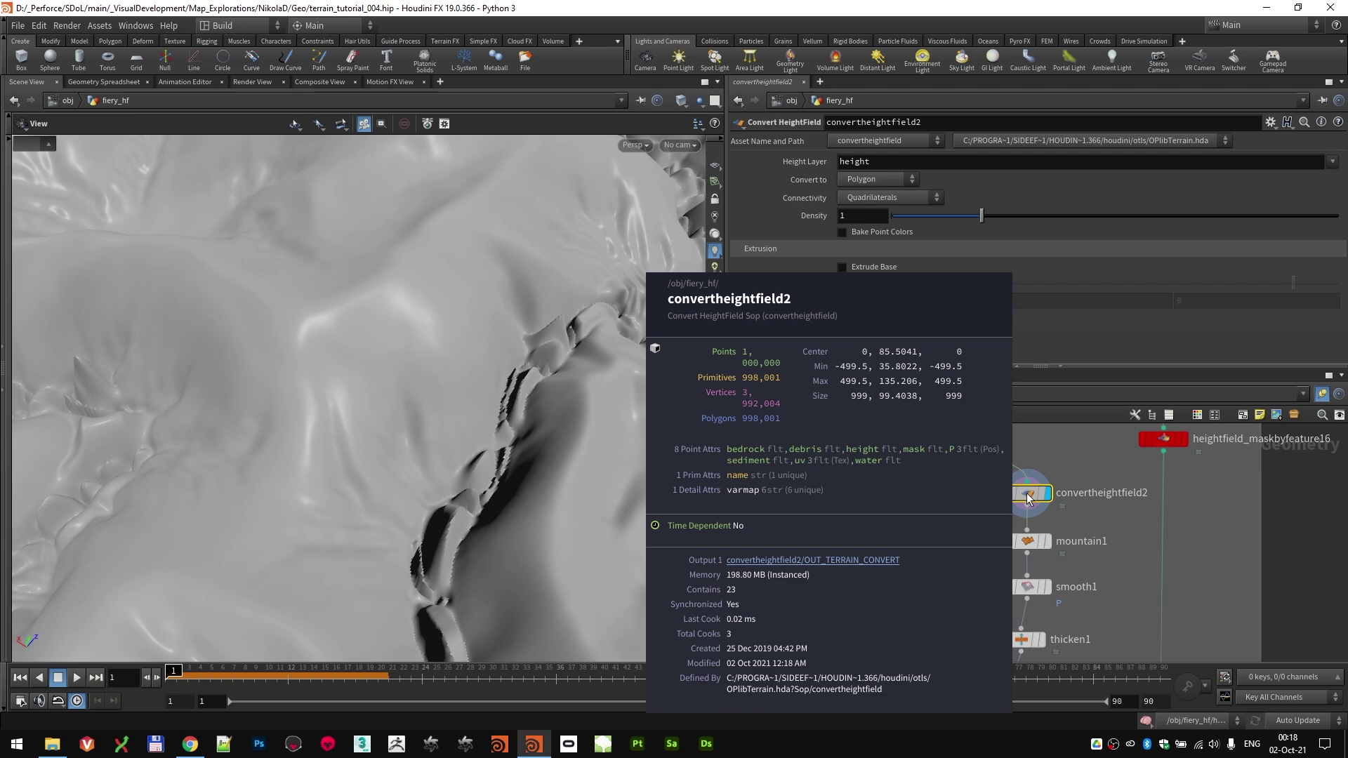
middle_drag(980, 477, 990, 554)
middle_click(917, 456)
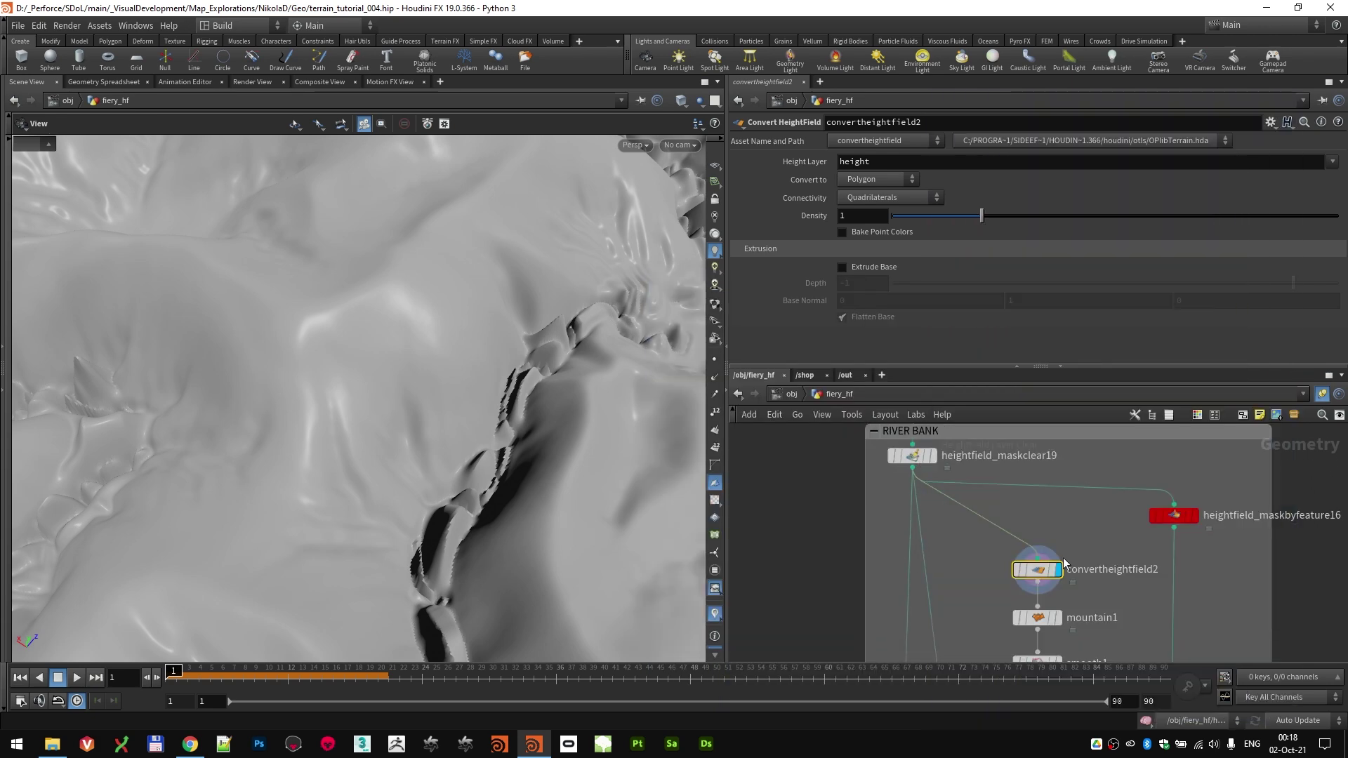
middle_click(1036, 570)
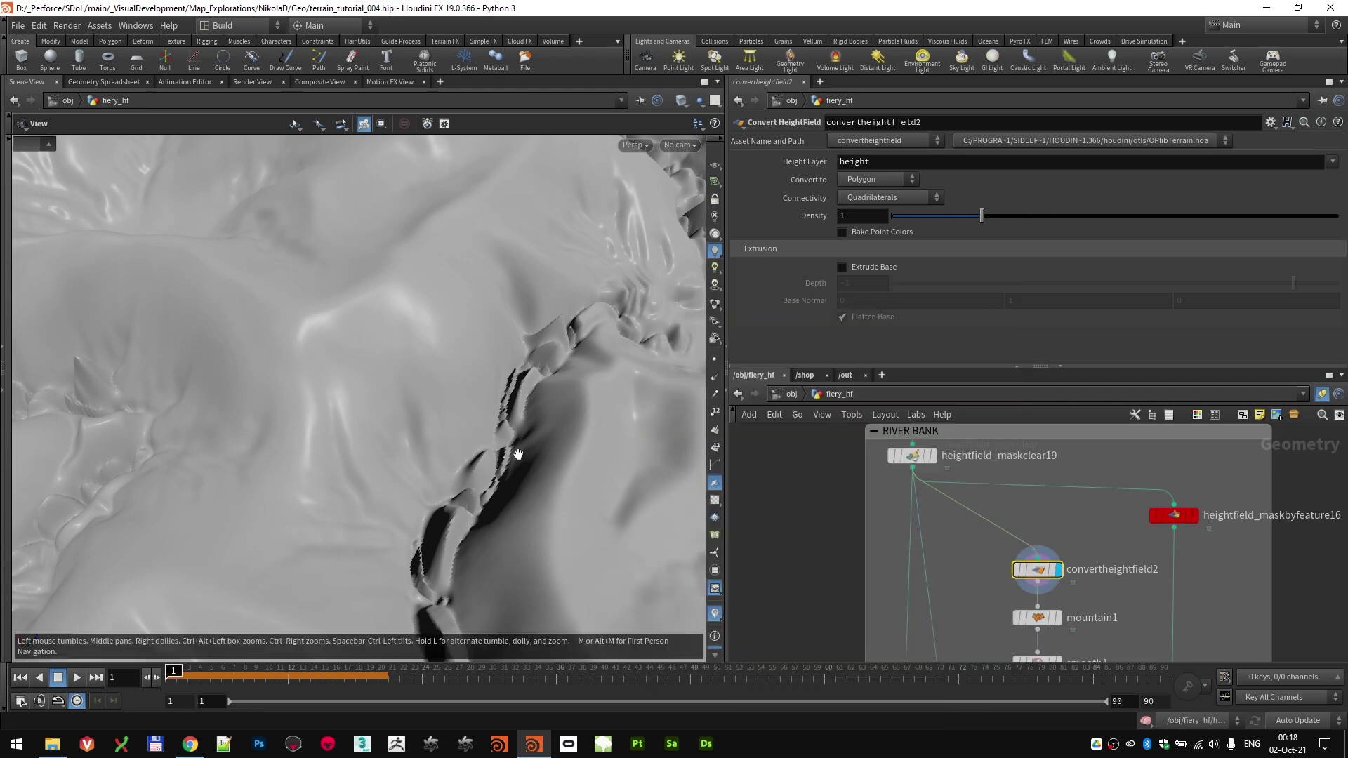
Step: Show the converted terrain with wire-over-shaded display to examine its polygon density, and return to plain shading
scroll(454, 433, down, 1)
key(w)
key(w)
key(shift+w)
scroll(404, 356, up, 3)
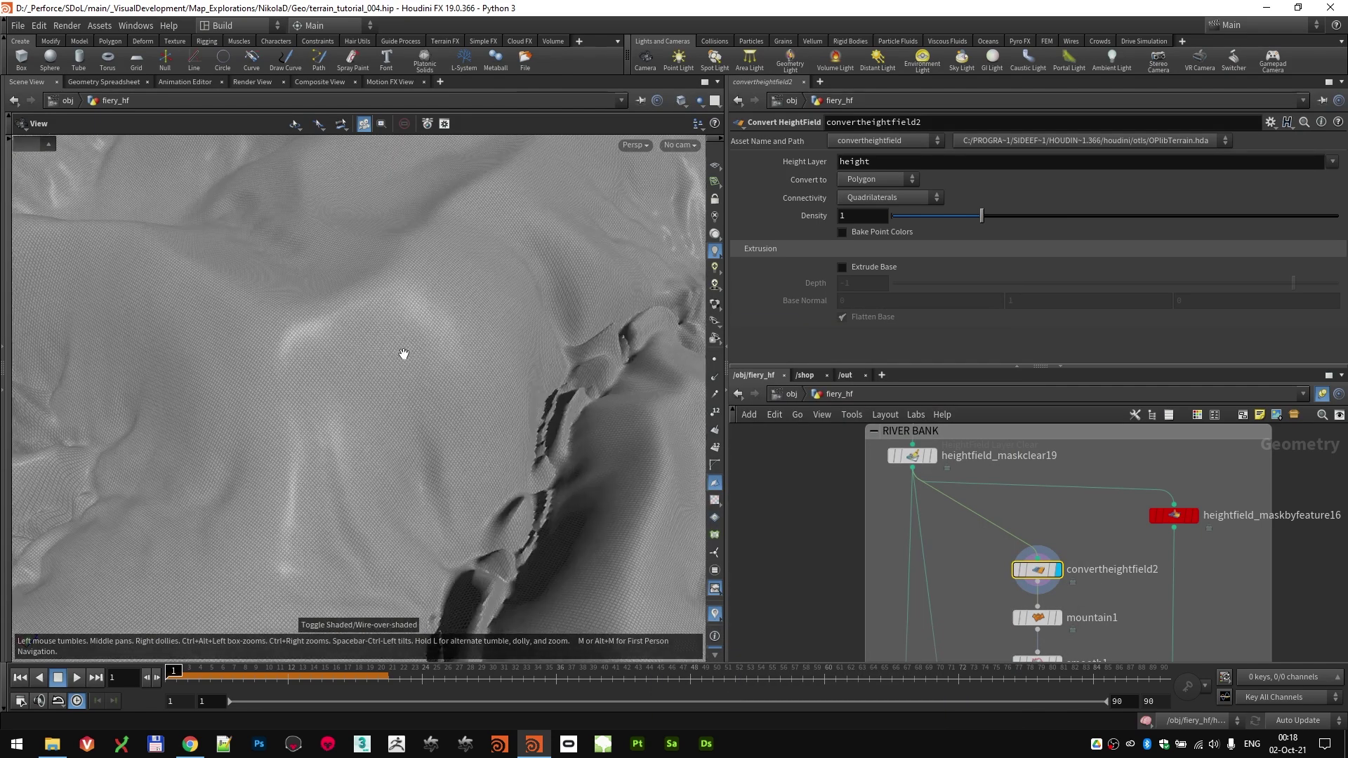
key(shift+w)
scroll(422, 351, down, 6)
Step: Display mountain1 and examine its noise scale settings and the layered rock shapes across the terrain
scroll(996, 513, down, 4)
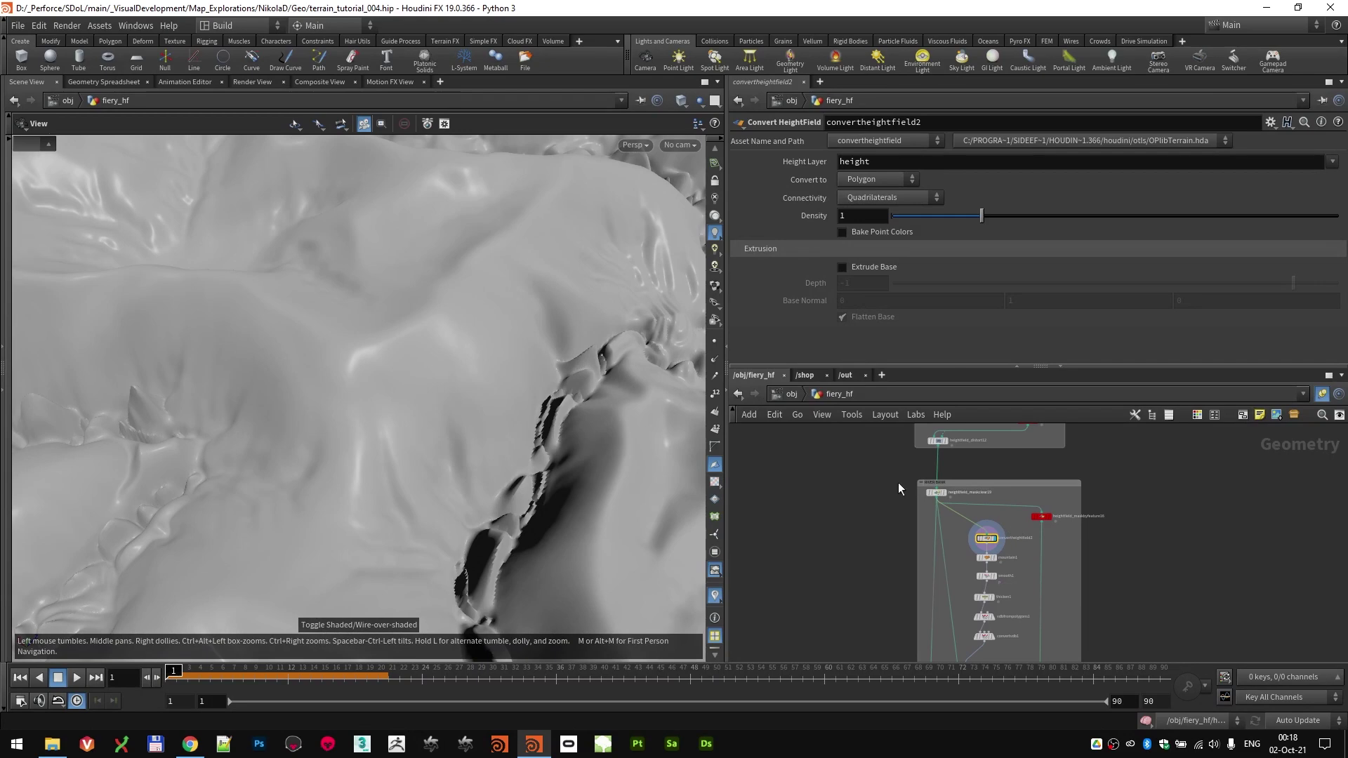
scroll(1027, 558, up, 5)
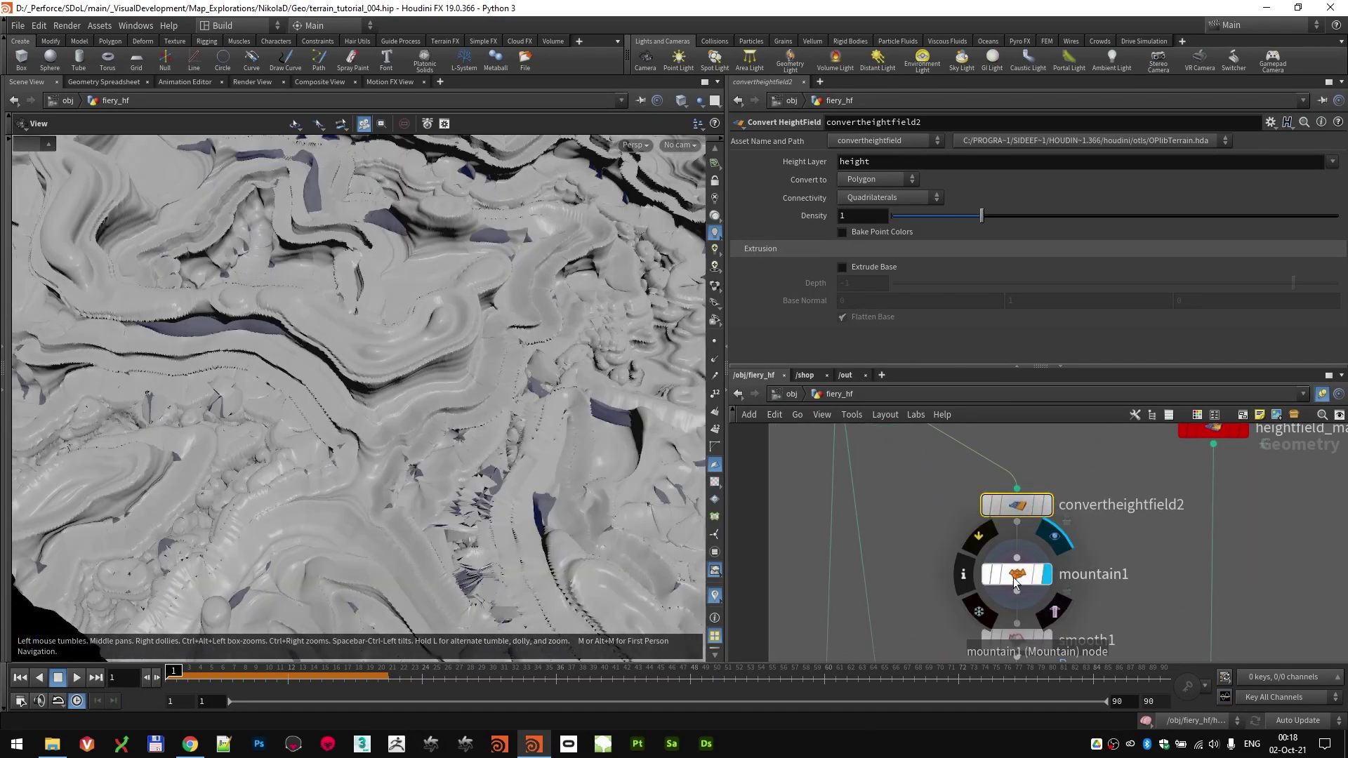
click(1018, 576)
scroll(409, 337, down, 3)
scroll(393, 362, down, 3)
mouse_move(393, 363)
mouse_down()
mouse_move(445, 340)
mouse_move(491, 346)
mouse_move(424, 391)
mouse_move(414, 376)
mouse_up()
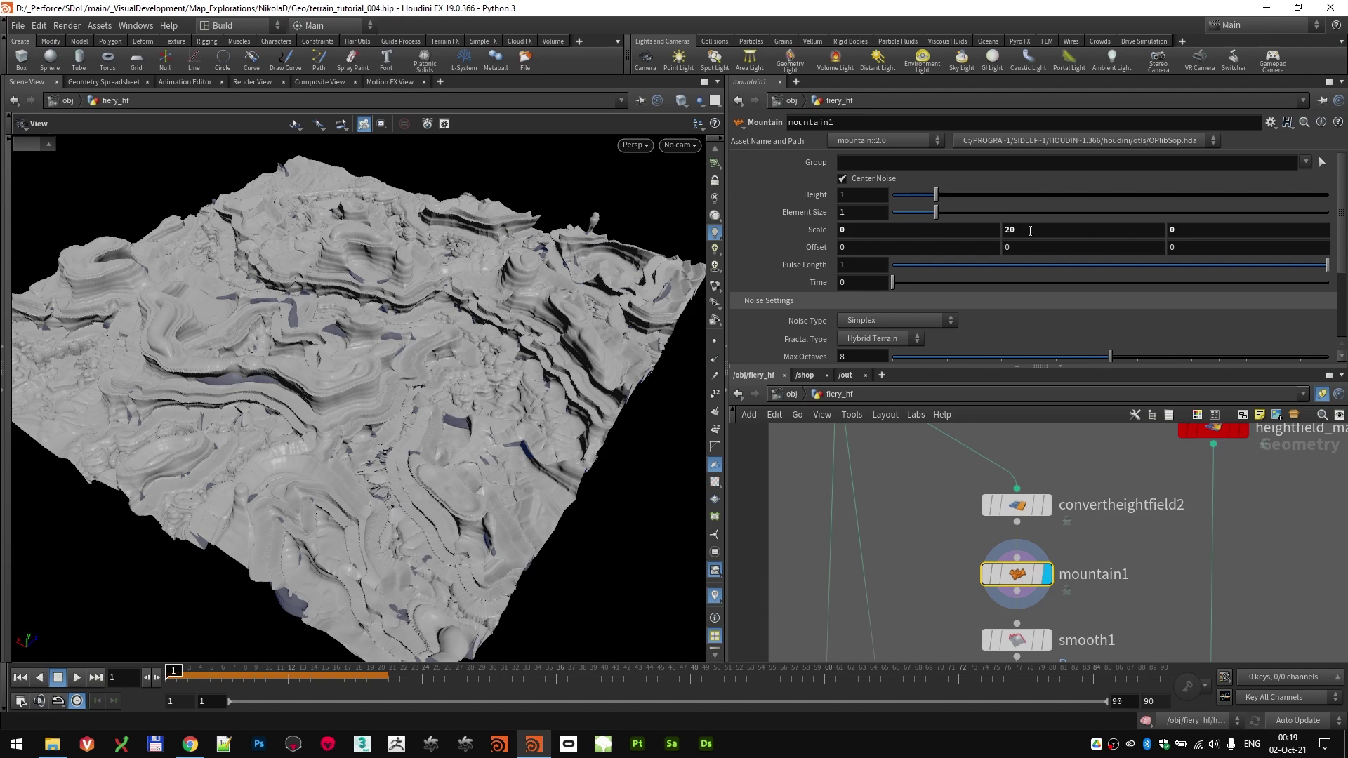
drag(393, 372, 295, 372)
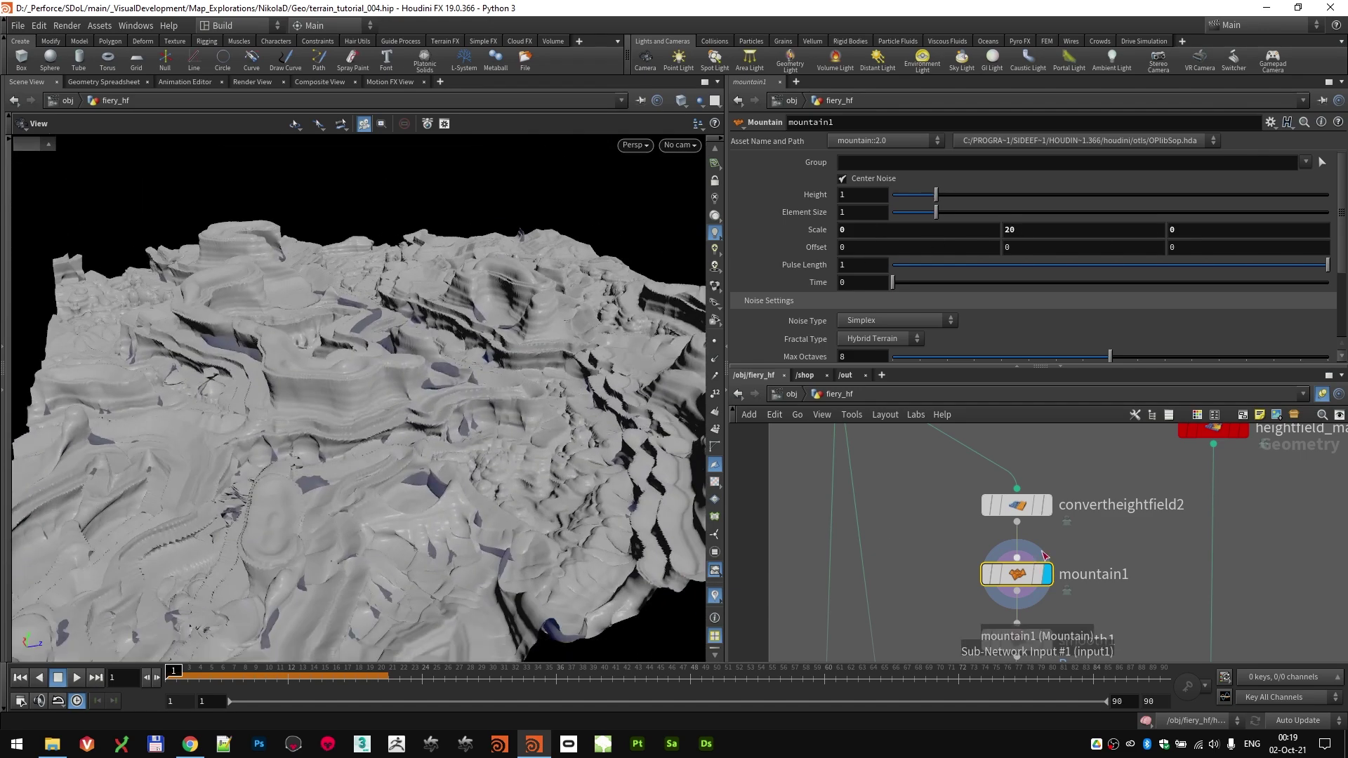
Step: Try Y scale values of 14 and 1 on mountain1 to compare their effect on the terrain noise
mouse_move(1024, 231)
middle_down()
mouse_move(1029, 199)
mouse_move(920, 210)
mouse_move(1025, 238)
middle_up()
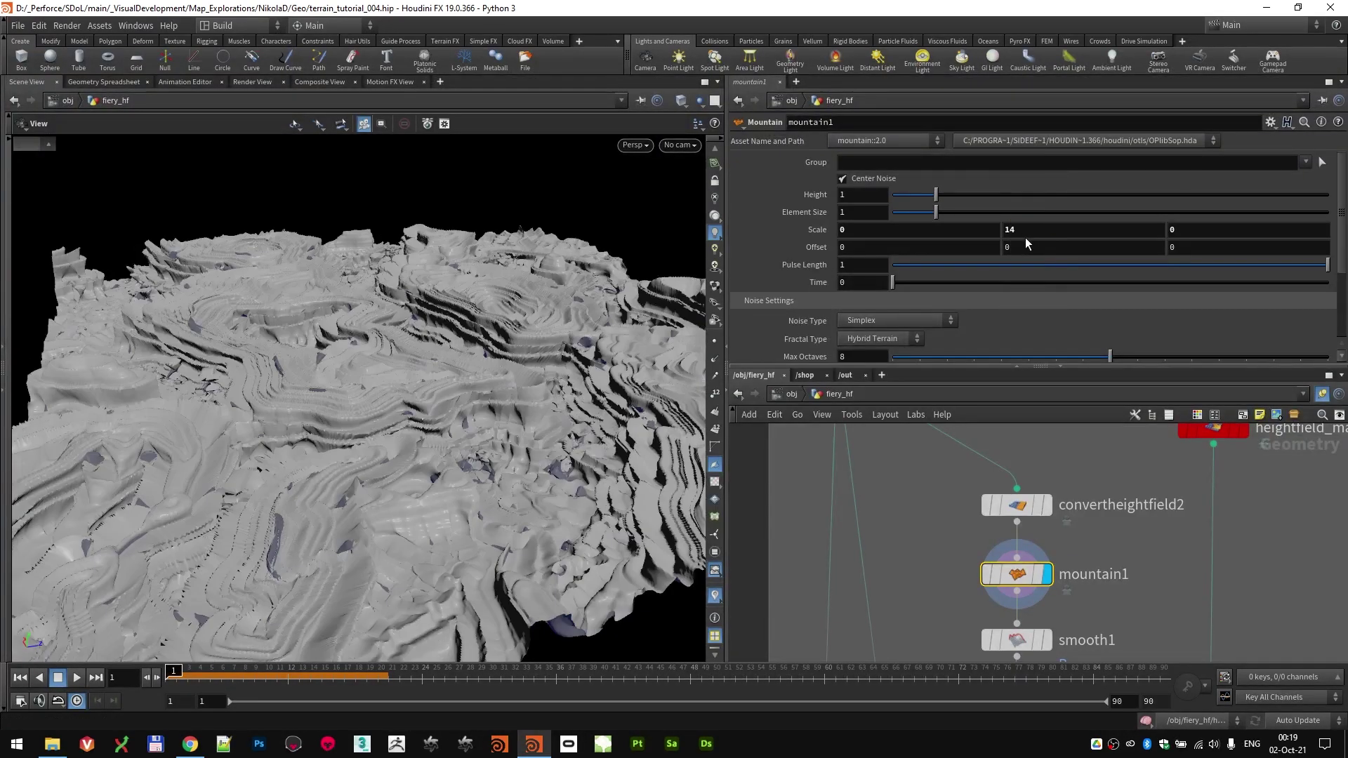
drag(1025, 232, 942, 262)
text(1)
key(Return)
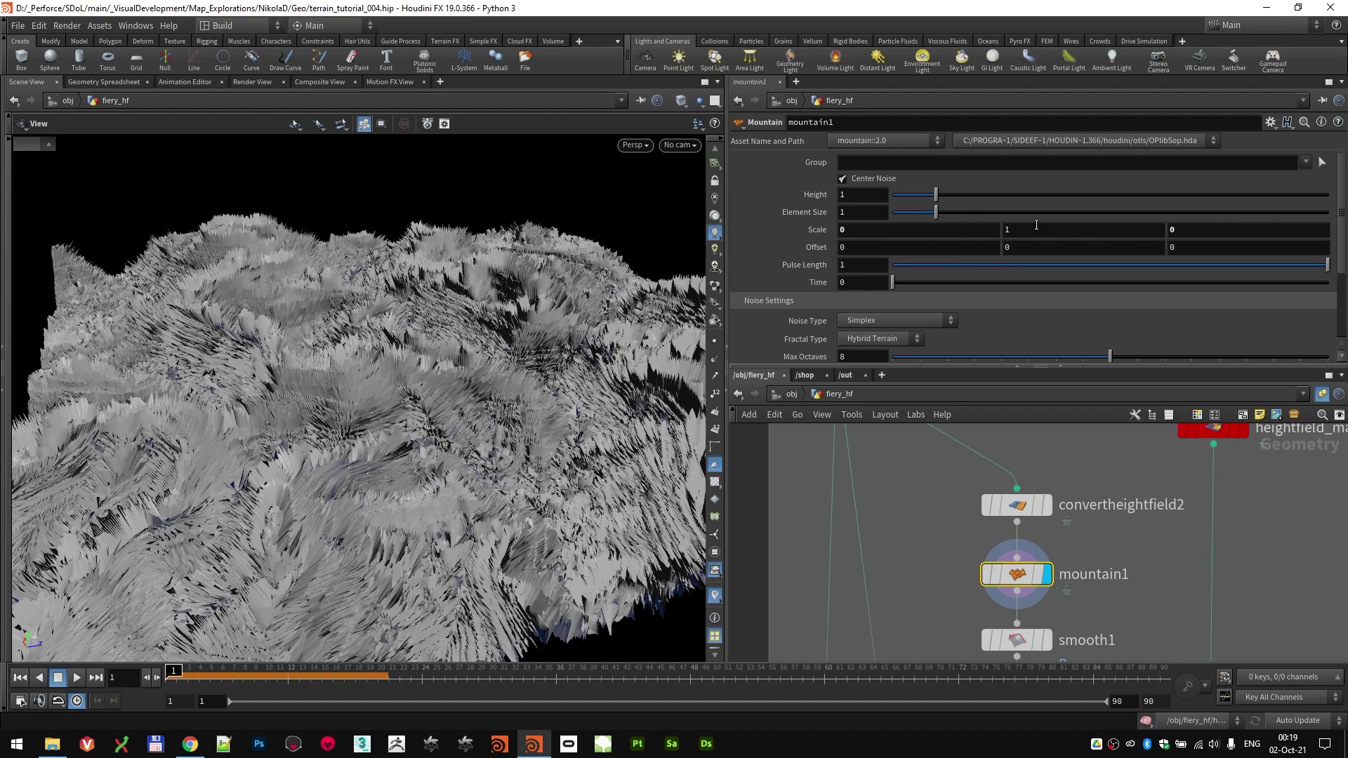
drag(512, 562, 436, 366)
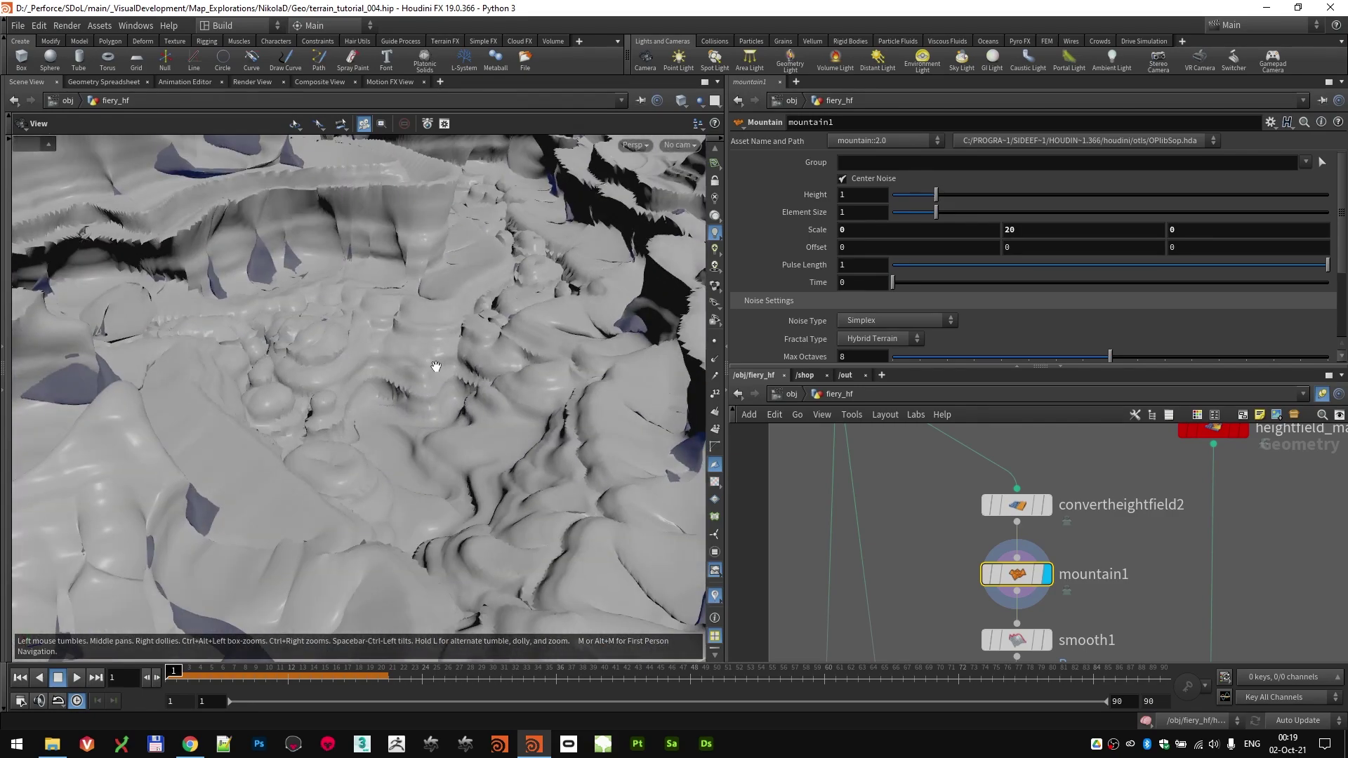
Step: Examine mountain1's layered noise and overhanging rock shapes from close up and across the whole terrain
drag(322, 360, 486, 420)
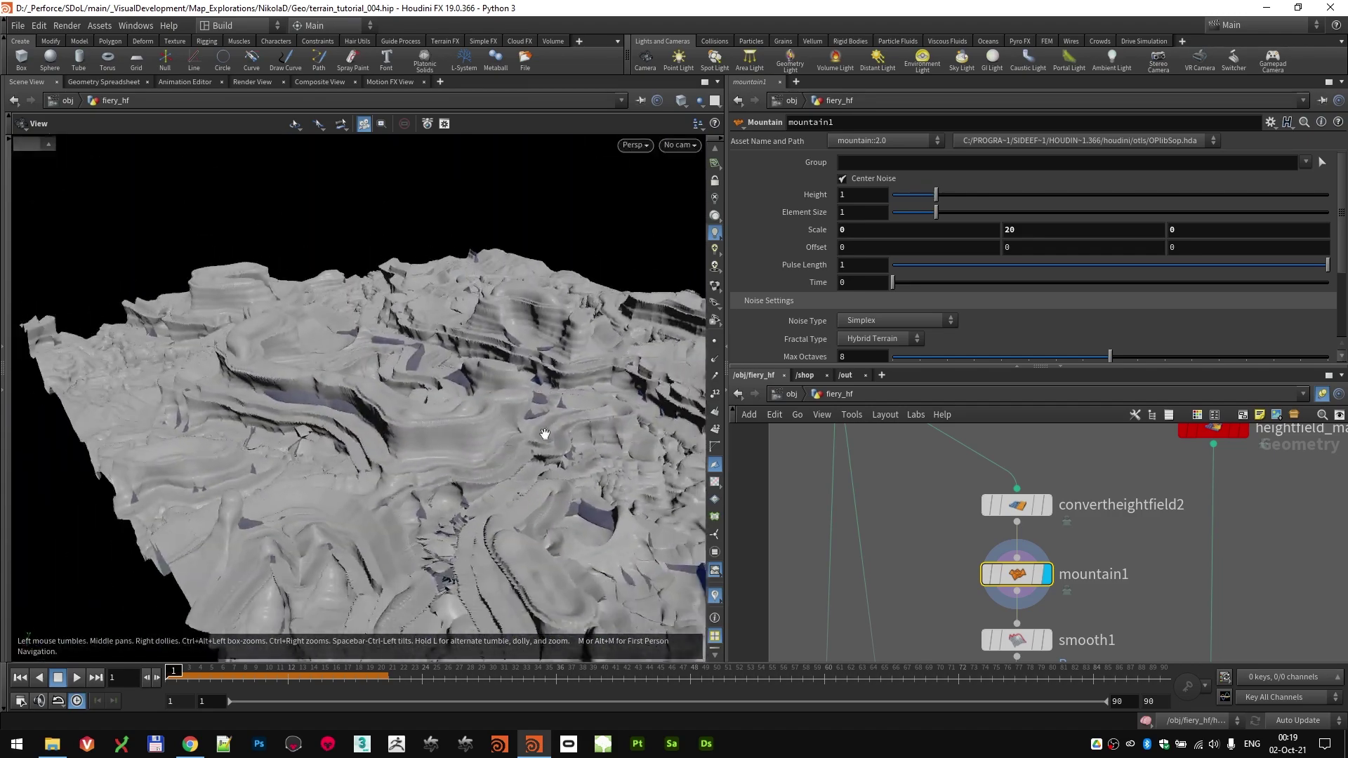
drag(419, 477, 471, 410)
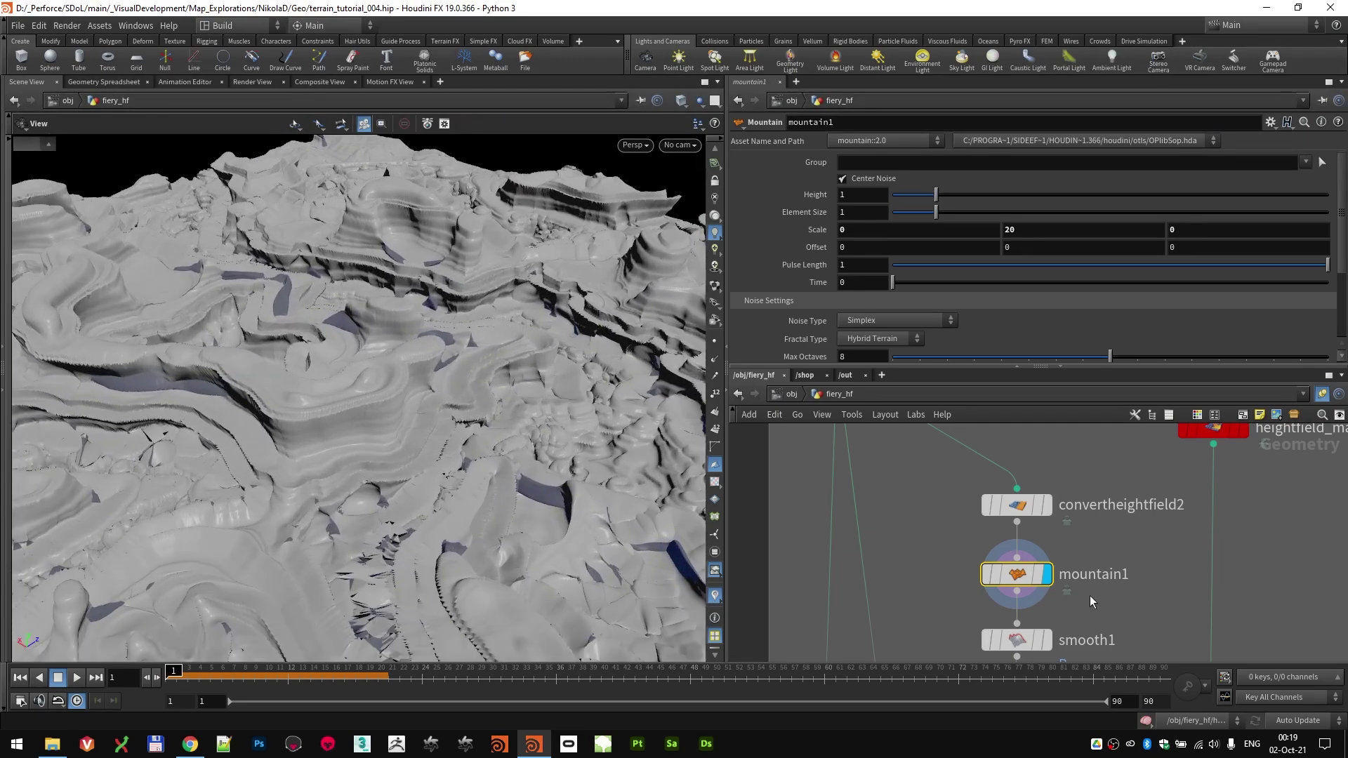
middle_drag(1077, 592, 1090, 528)
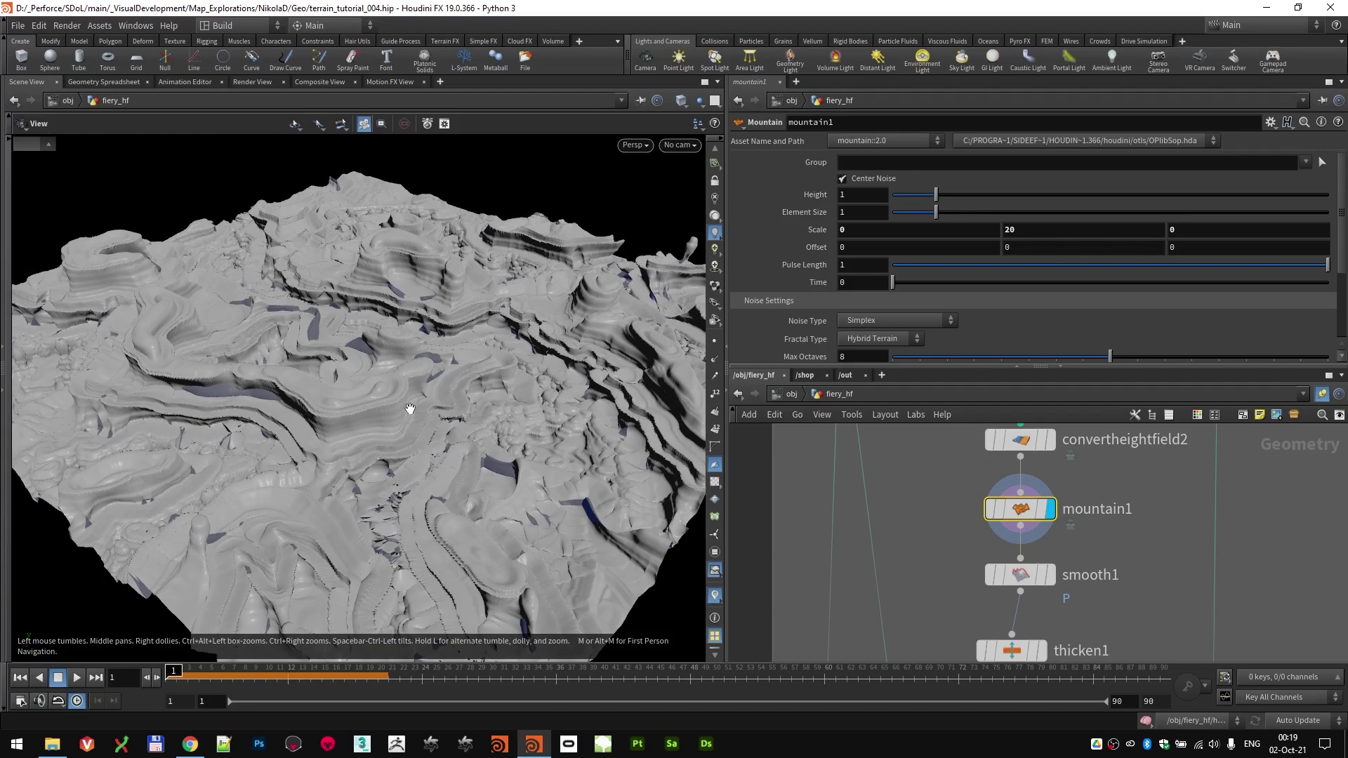
middle_drag(1163, 568, 1170, 526)
scroll(316, 449, up, 3)
drag(316, 449, 353, 474)
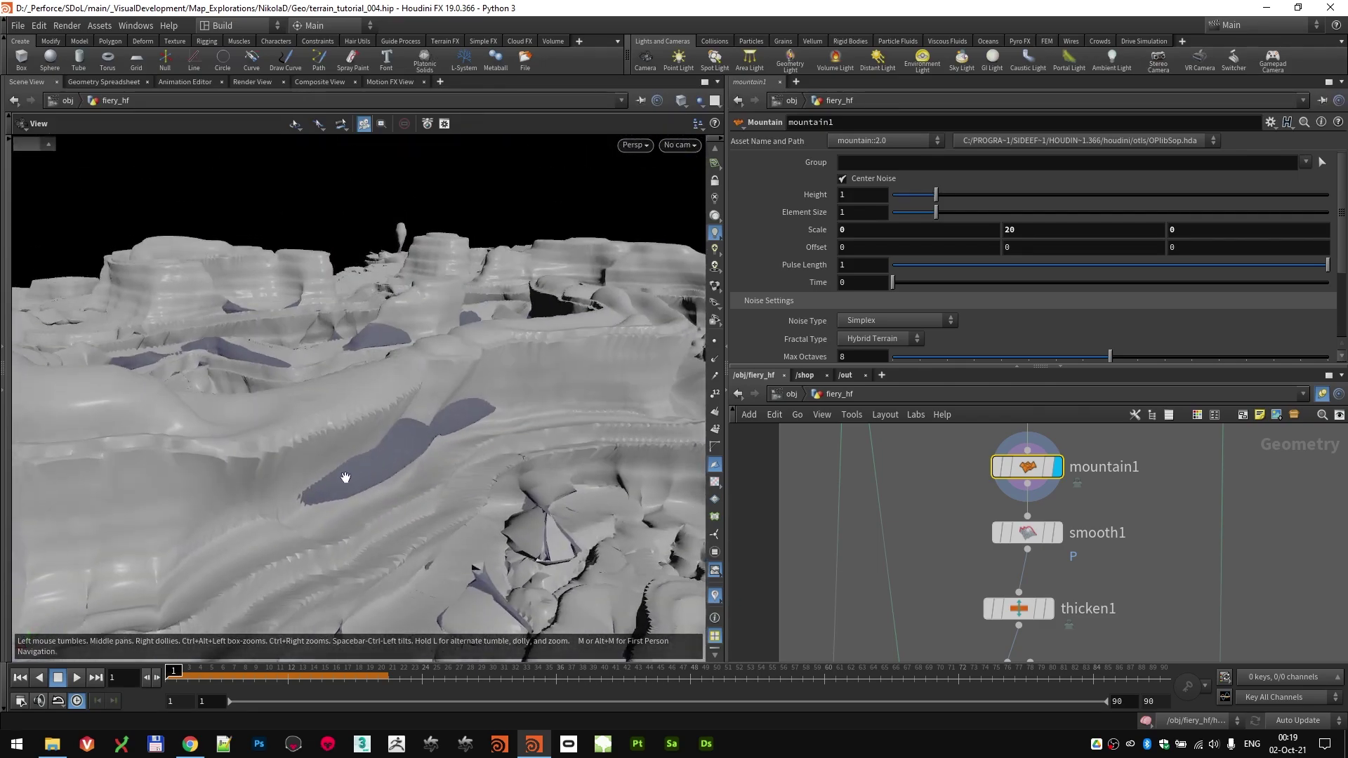
drag(485, 453, 483, 385)
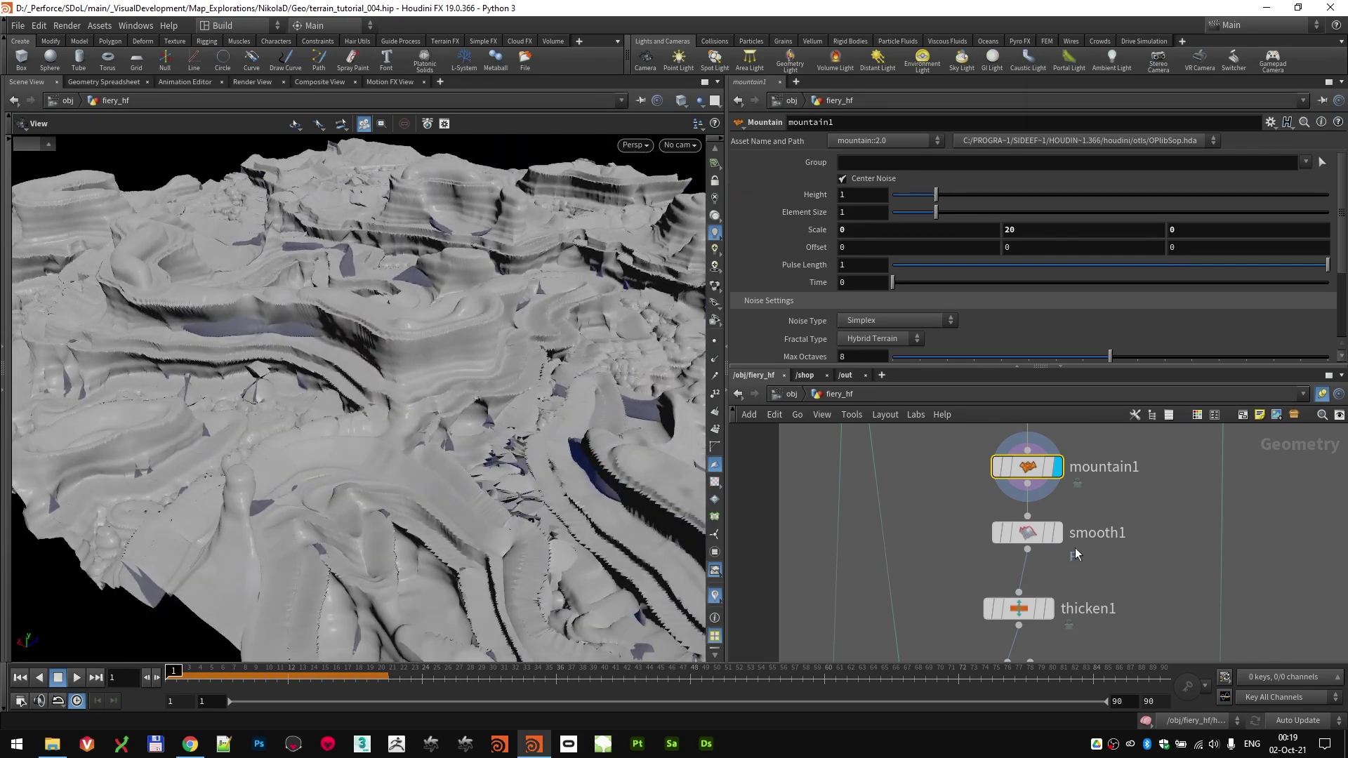
Step: Display smooth1, review its smoothing settings and compare its surface with mountain1's
click(1059, 537)
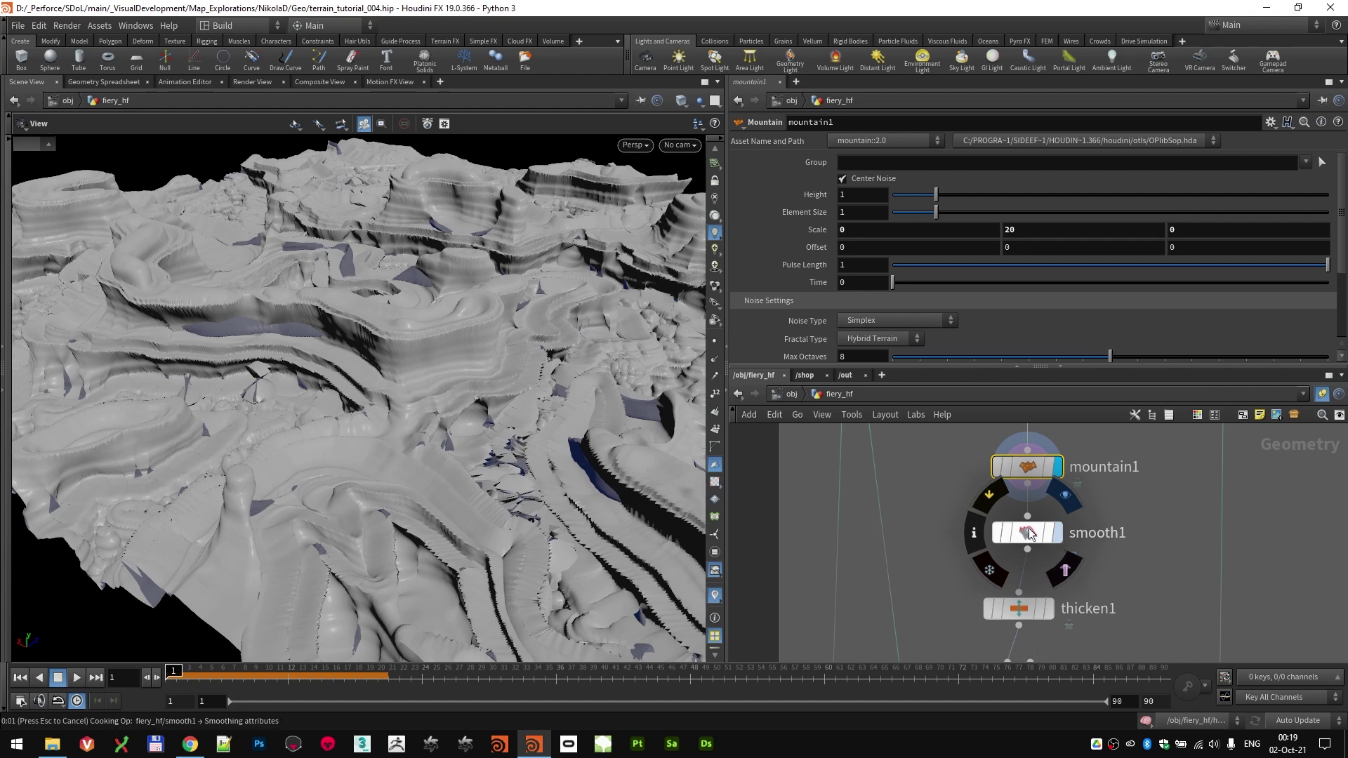
click(1029, 534)
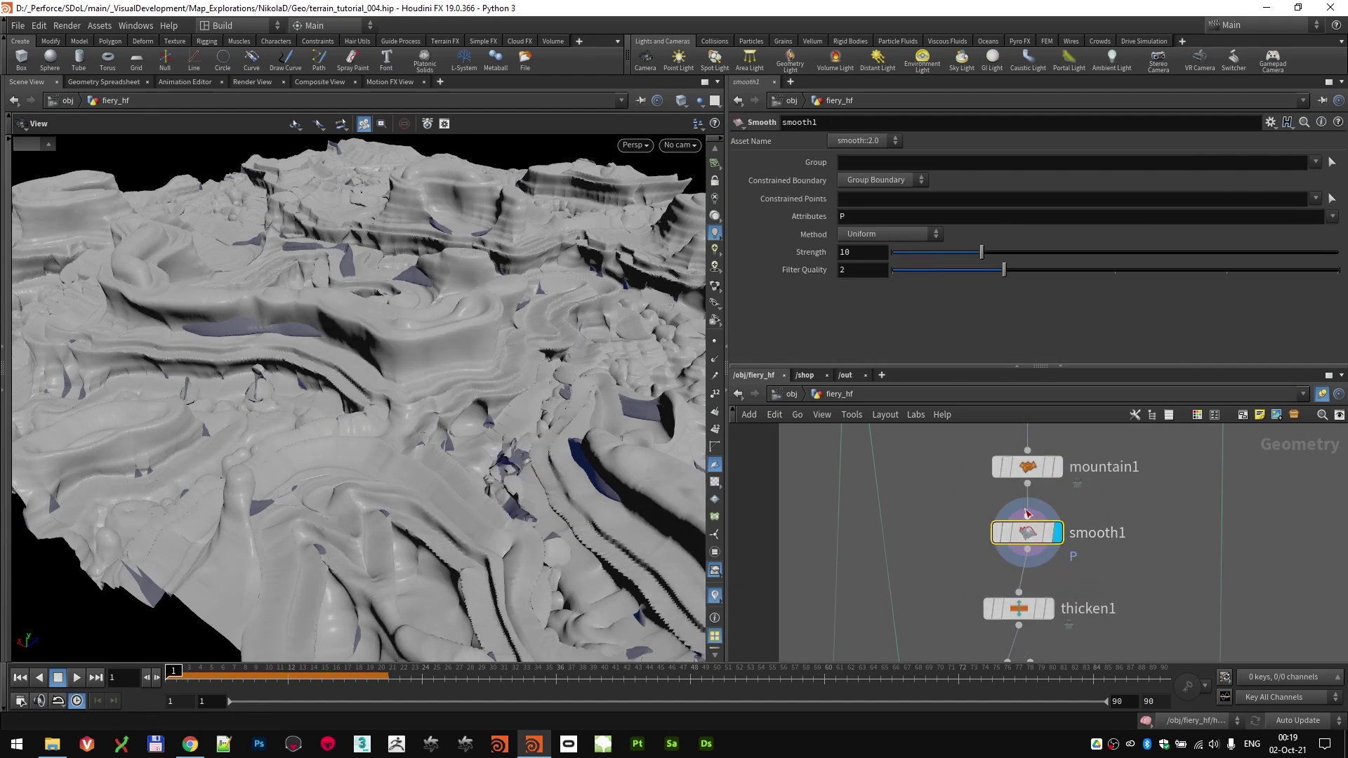
scroll(494, 391, up, 3)
drag(494, 391, 449, 365)
click(1059, 468)
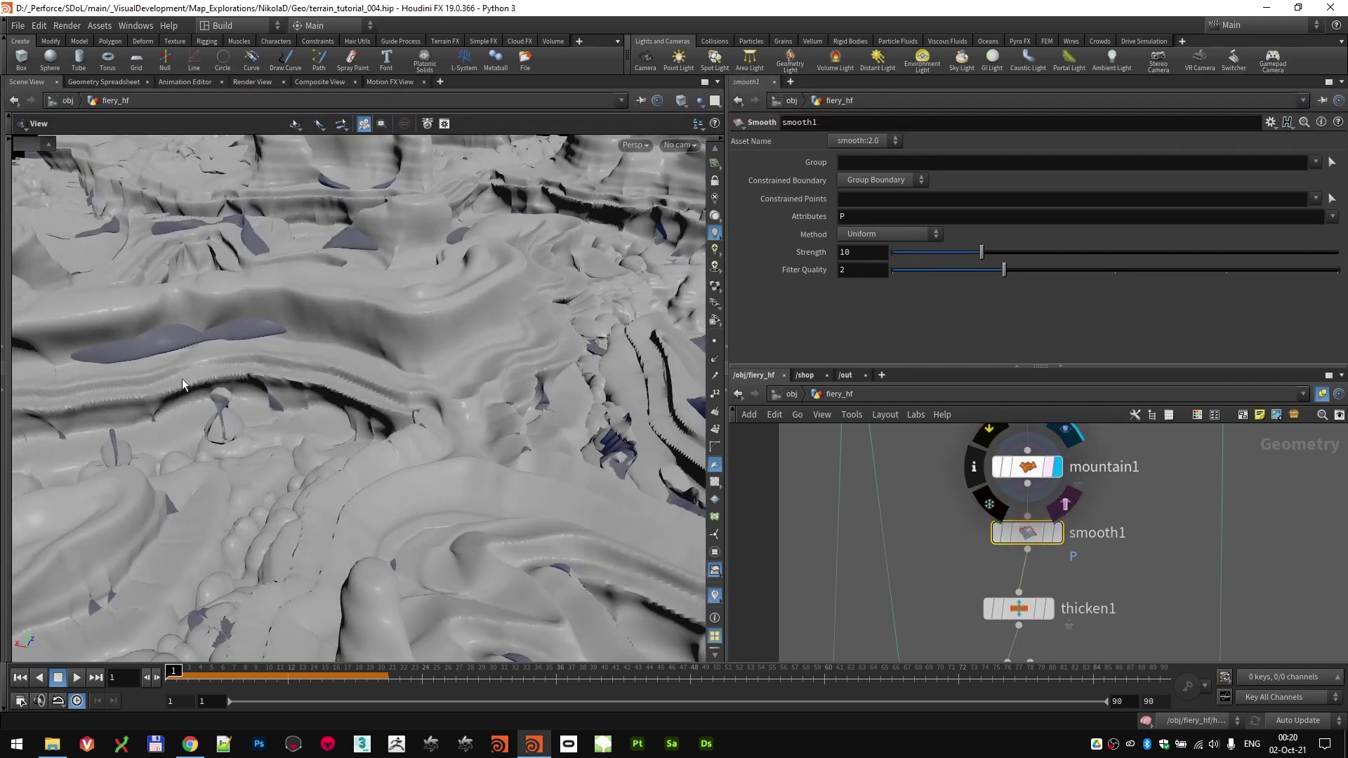
click(1058, 532)
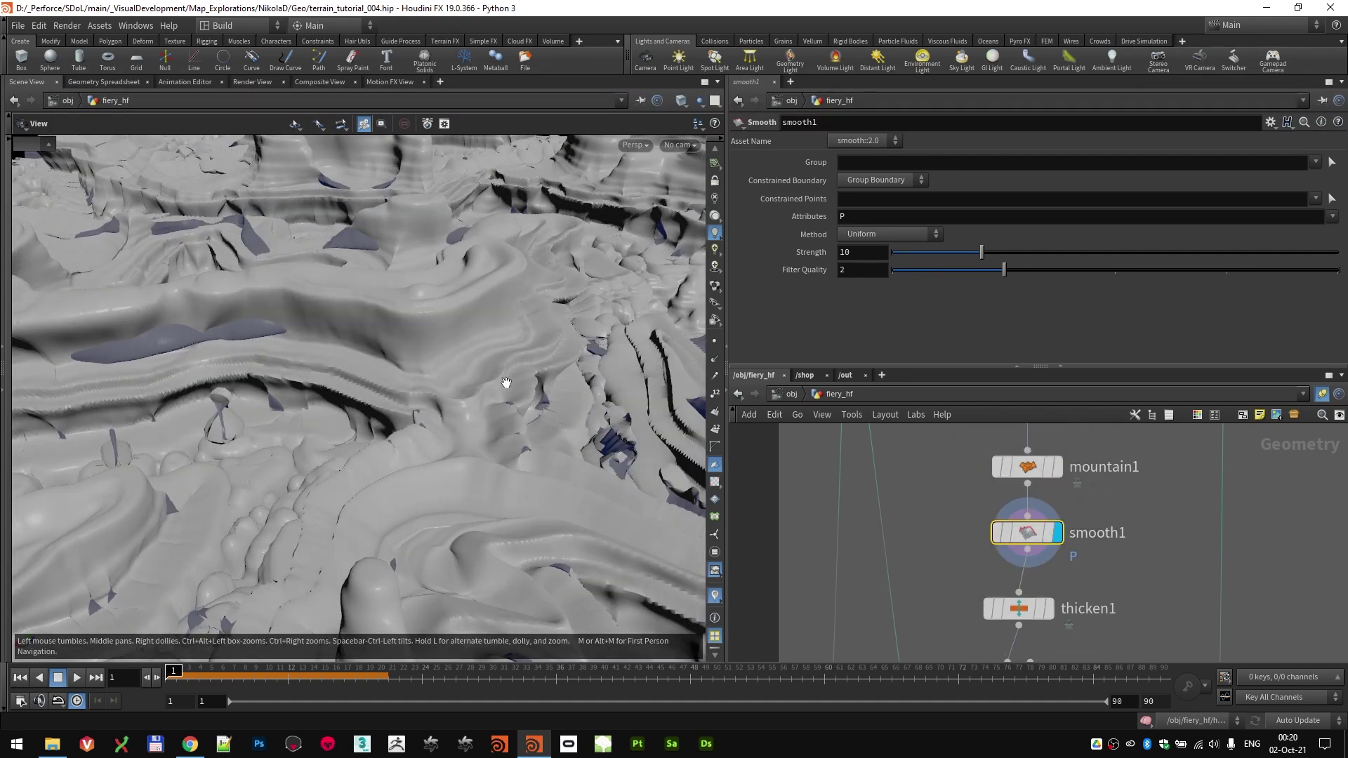
scroll(266, 370, down, 2)
scroll(266, 370, down, 6)
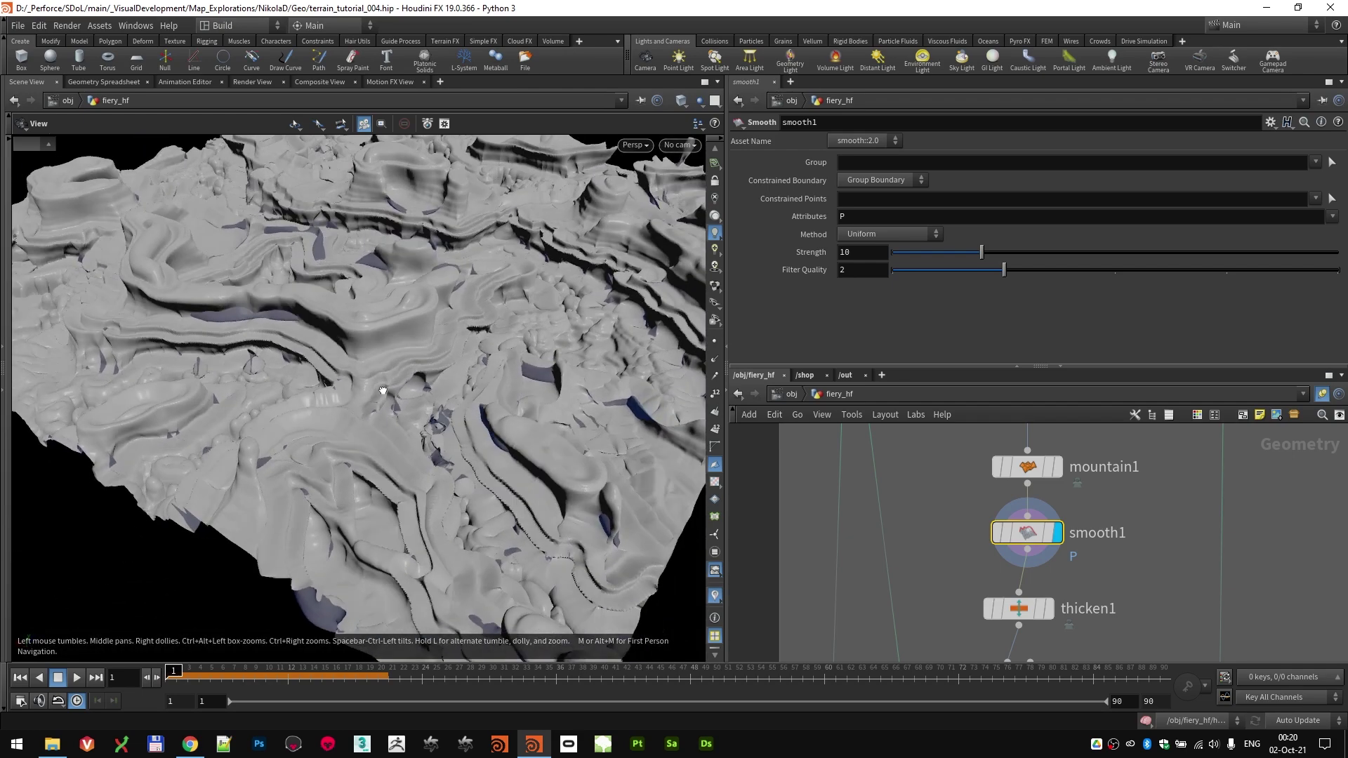
Step: Display thicken1 and examine its depth setting and the extruded thickness along the terrain edges
middle_drag(1161, 589, 1160, 555)
click(1034, 570)
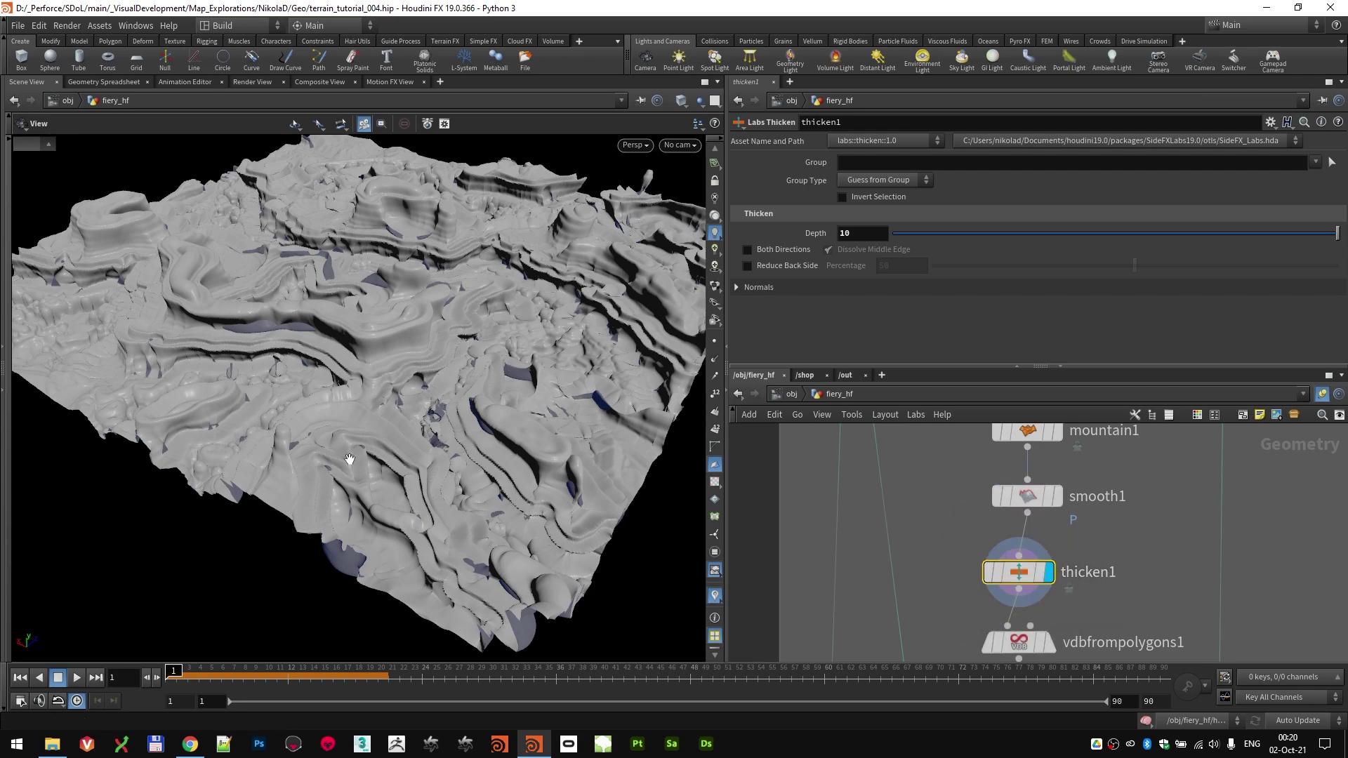
scroll(320, 544, up, 10)
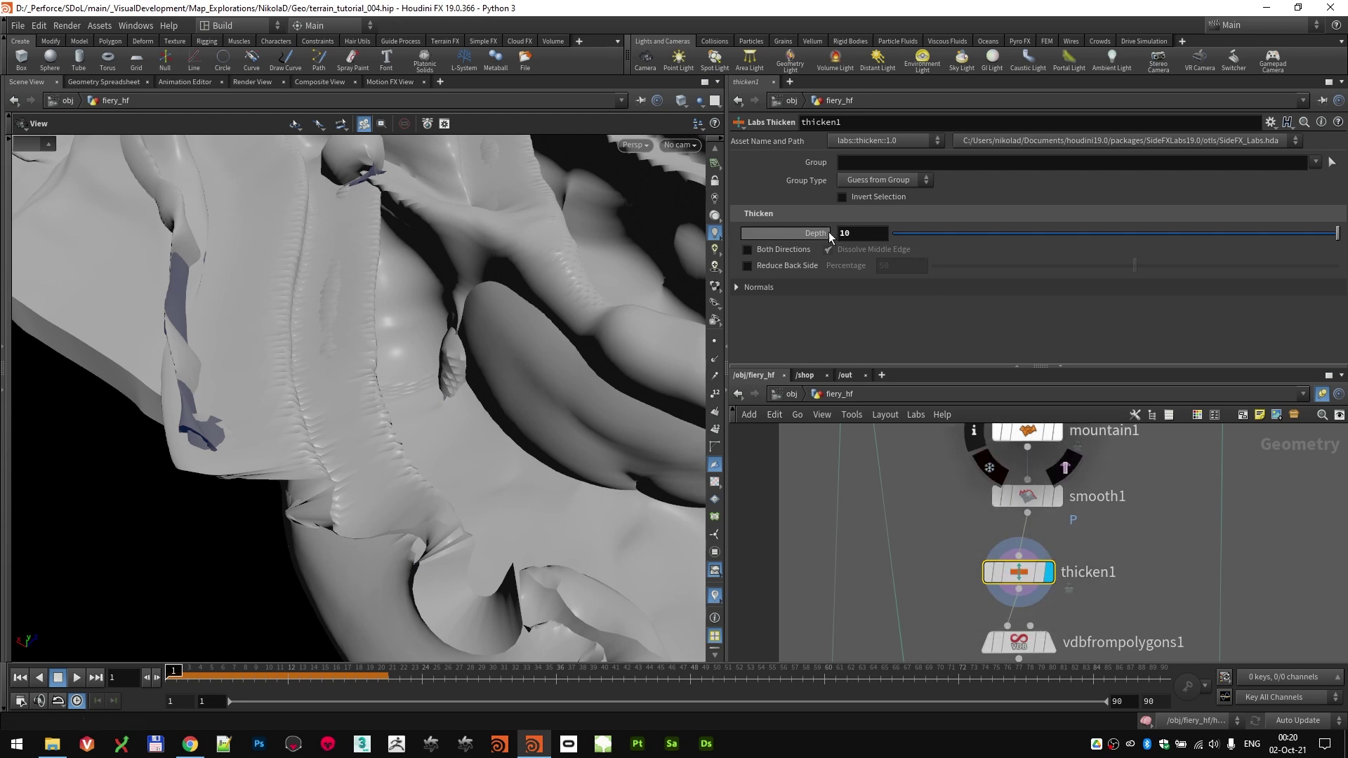
drag(262, 422, 156, 406)
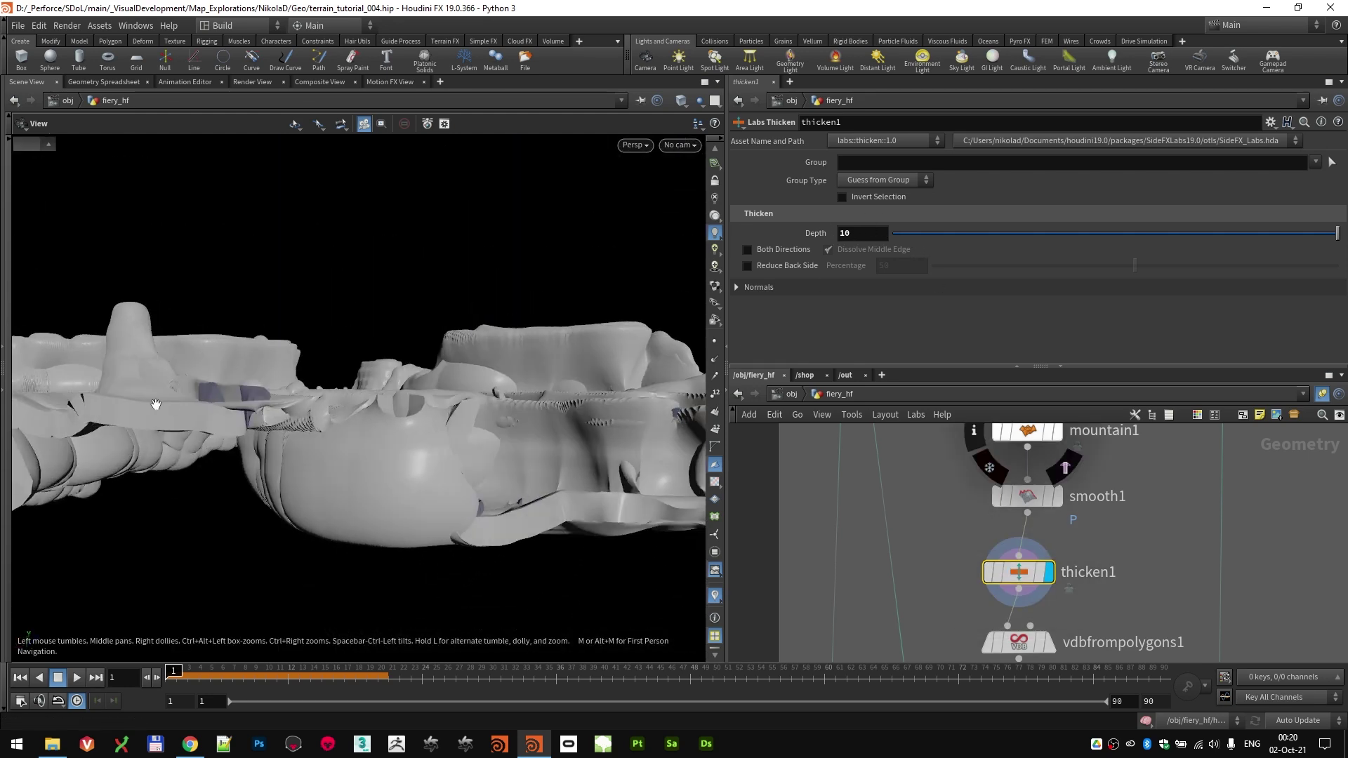
drag(250, 410, 263, 506)
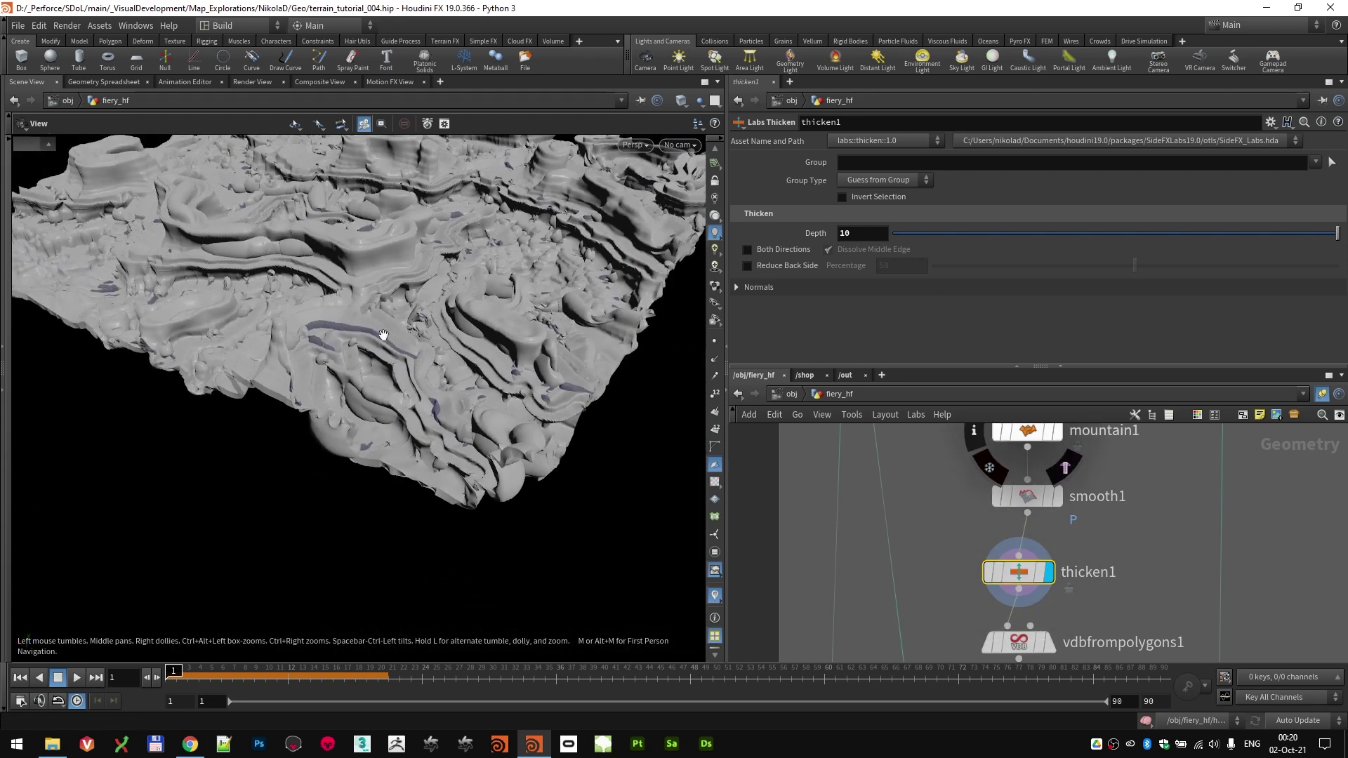
scroll(1194, 594, down, 3)
Step: Display vdbfrompolygons1 and examine its voxel size setting and the resulting volume surface
middle_drag(1137, 628, 1102, 552)
scroll(1102, 552, up, 4)
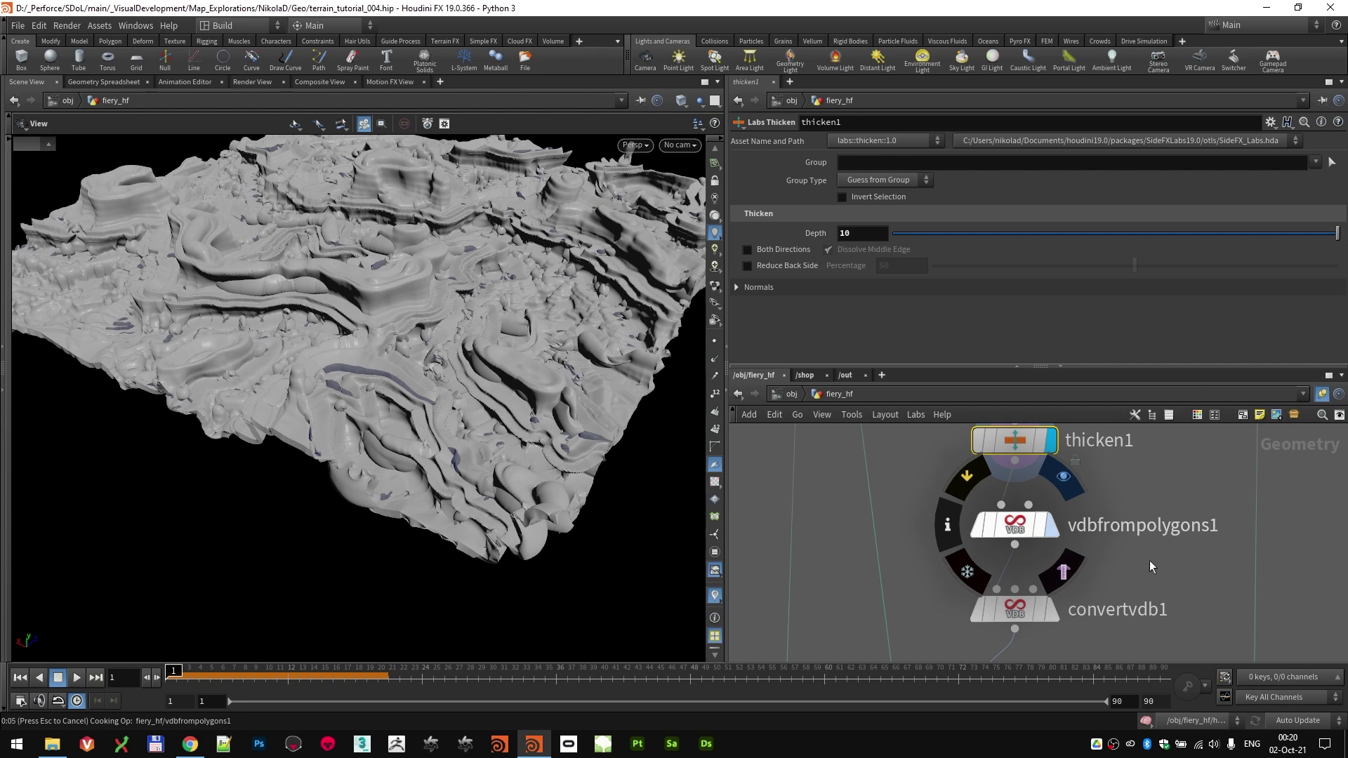
click(1046, 526)
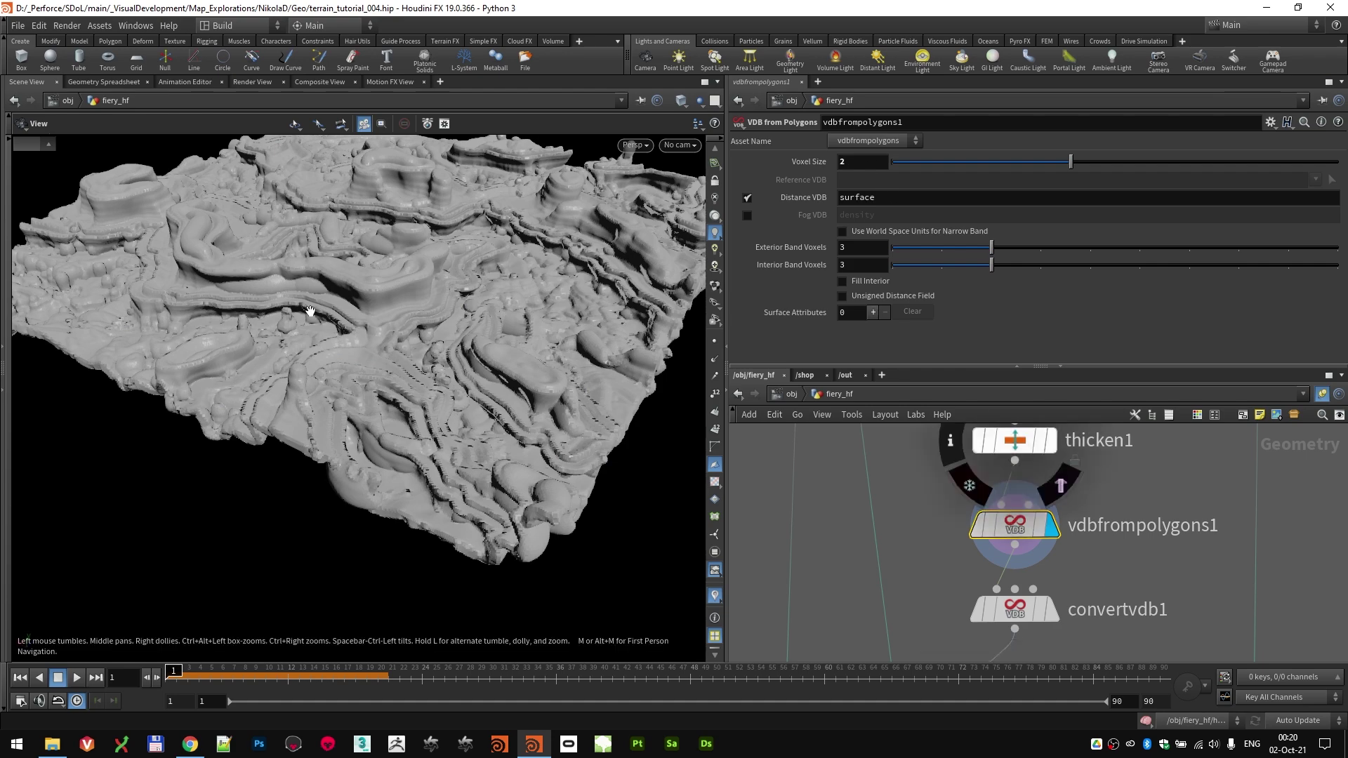
scroll(380, 334, up, 5)
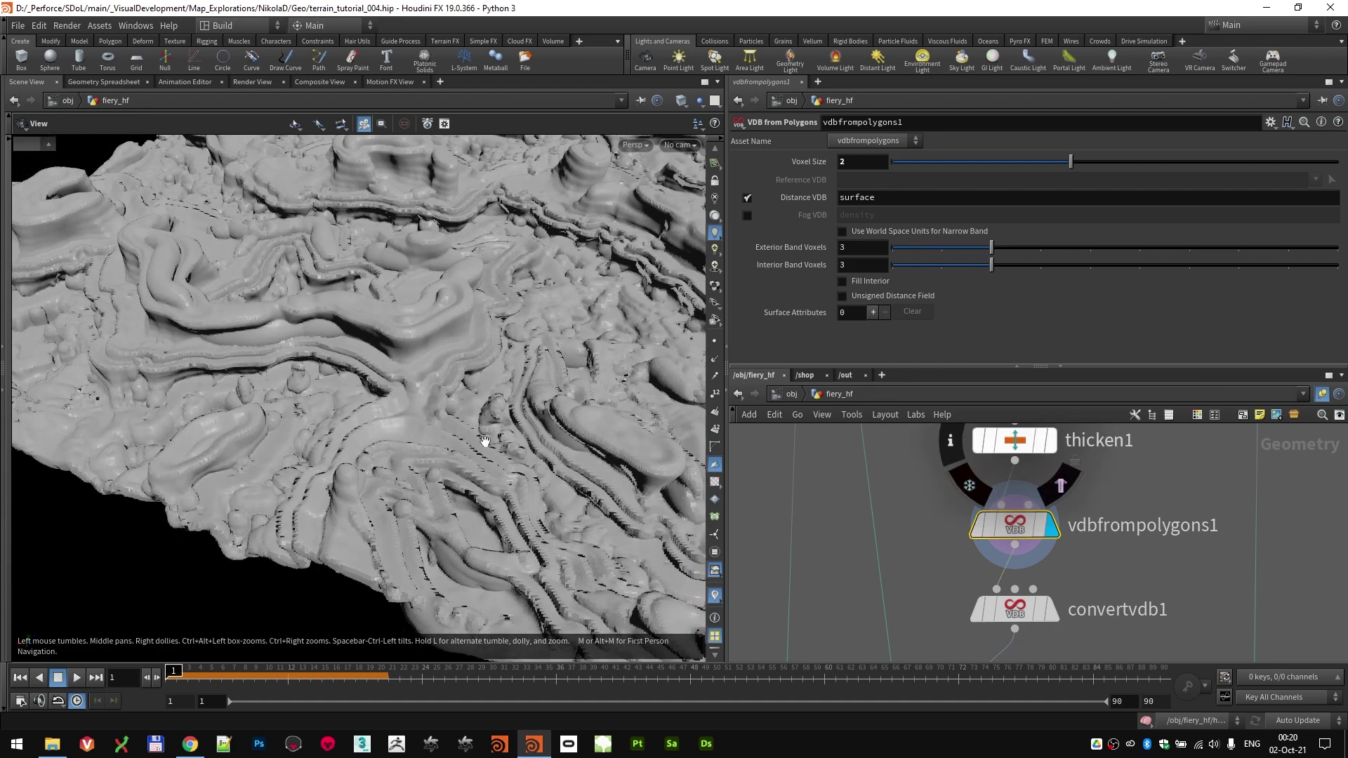
mouse_move(1027, 534)
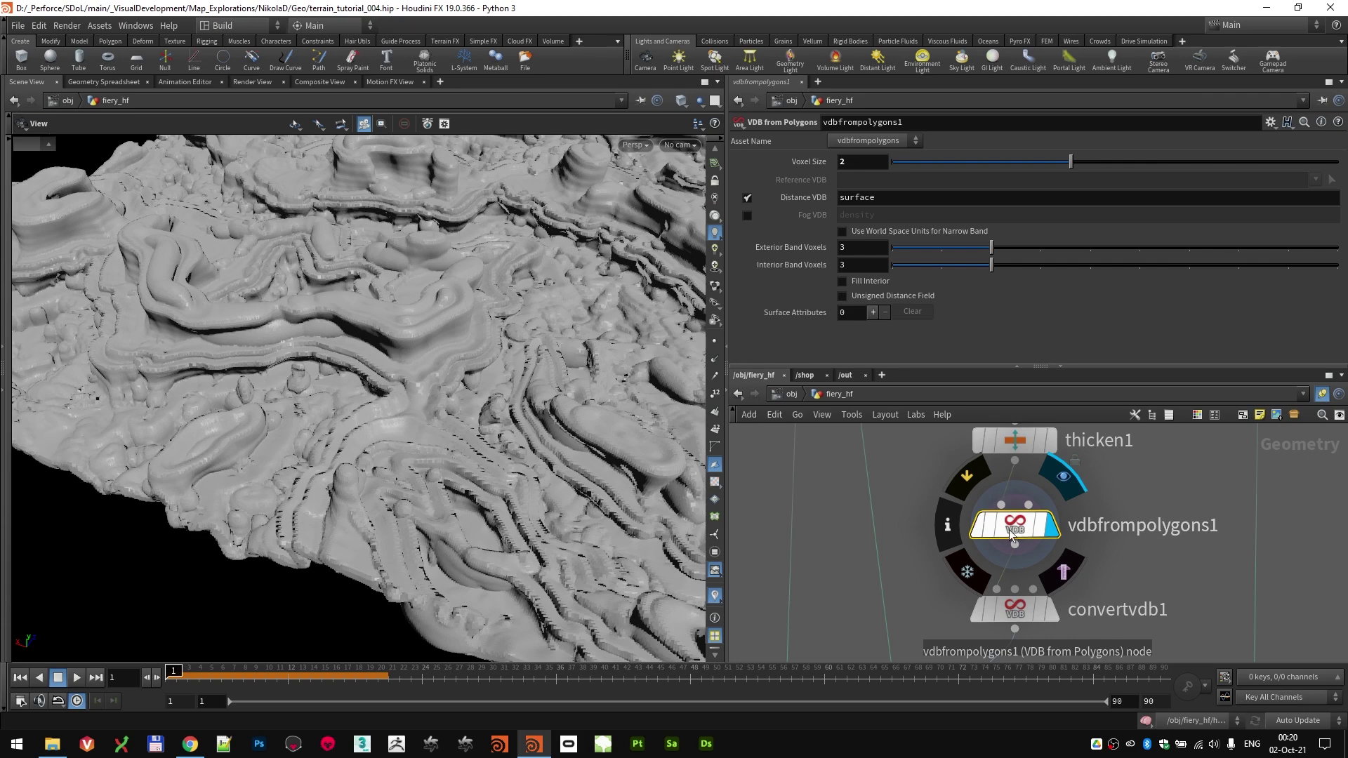
scroll(457, 373, down, 3)
drag(457, 373, 414, 401)
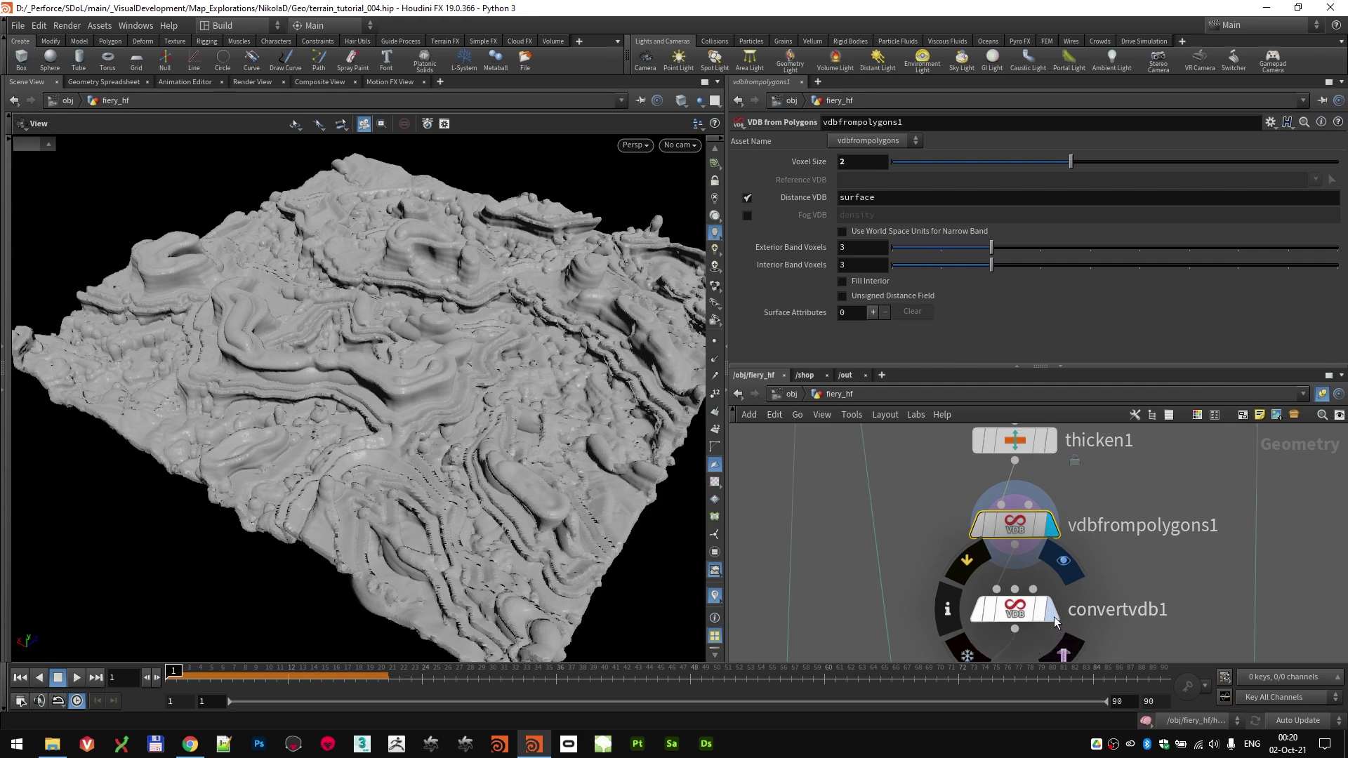
Step: Display convertvdb1 and inspect the terrain converted back to polygons from several angles
click(1022, 611)
scroll(450, 372, up, 10)
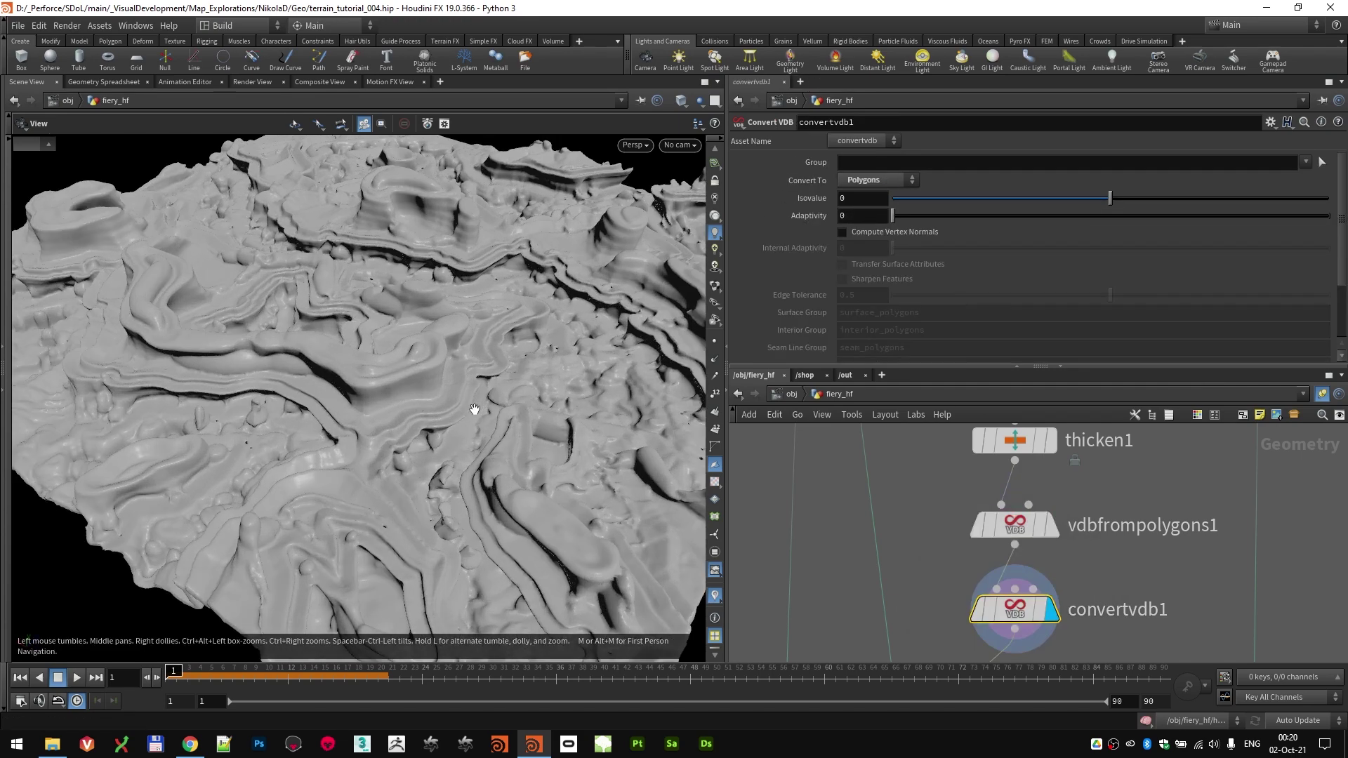
drag(358, 372, 762, 342)
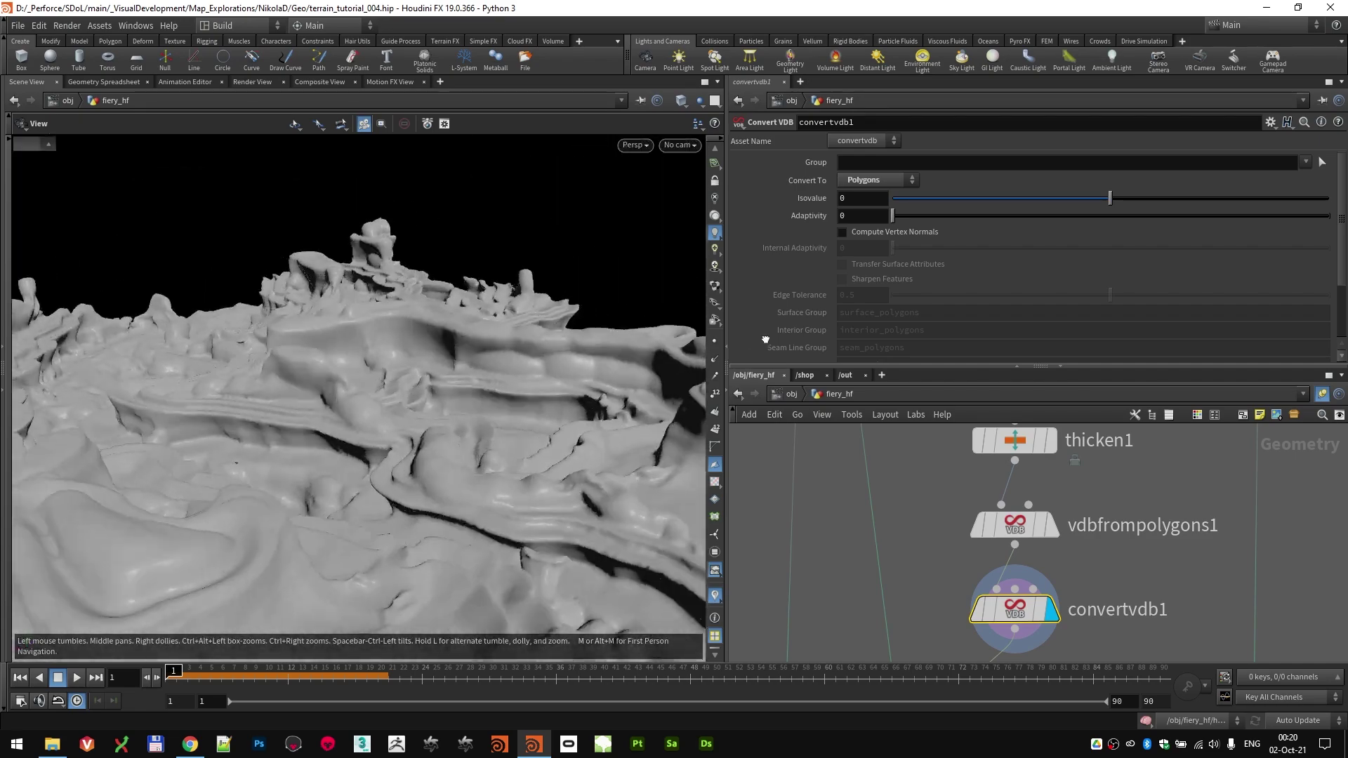
drag(542, 362, 404, 346)
drag(330, 372, 476, 346)
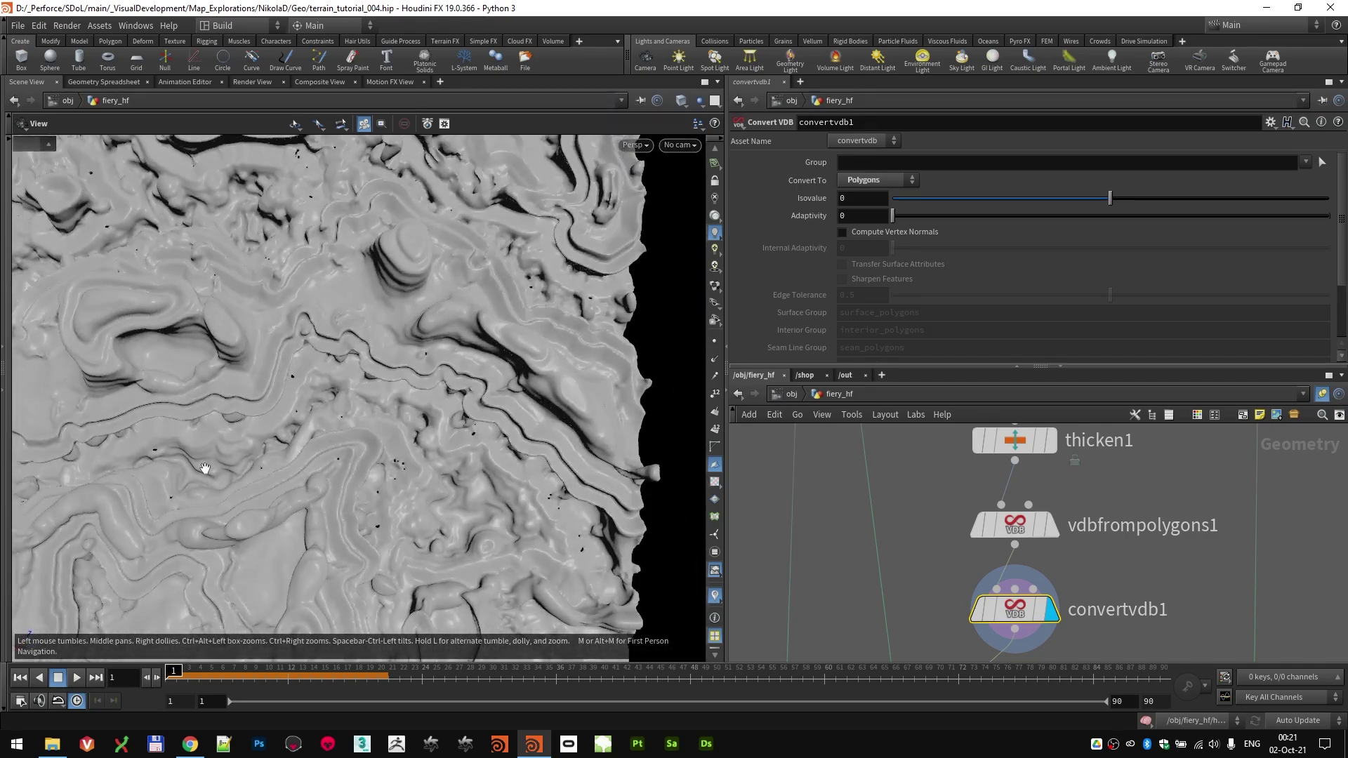
drag(402, 430, 231, 337)
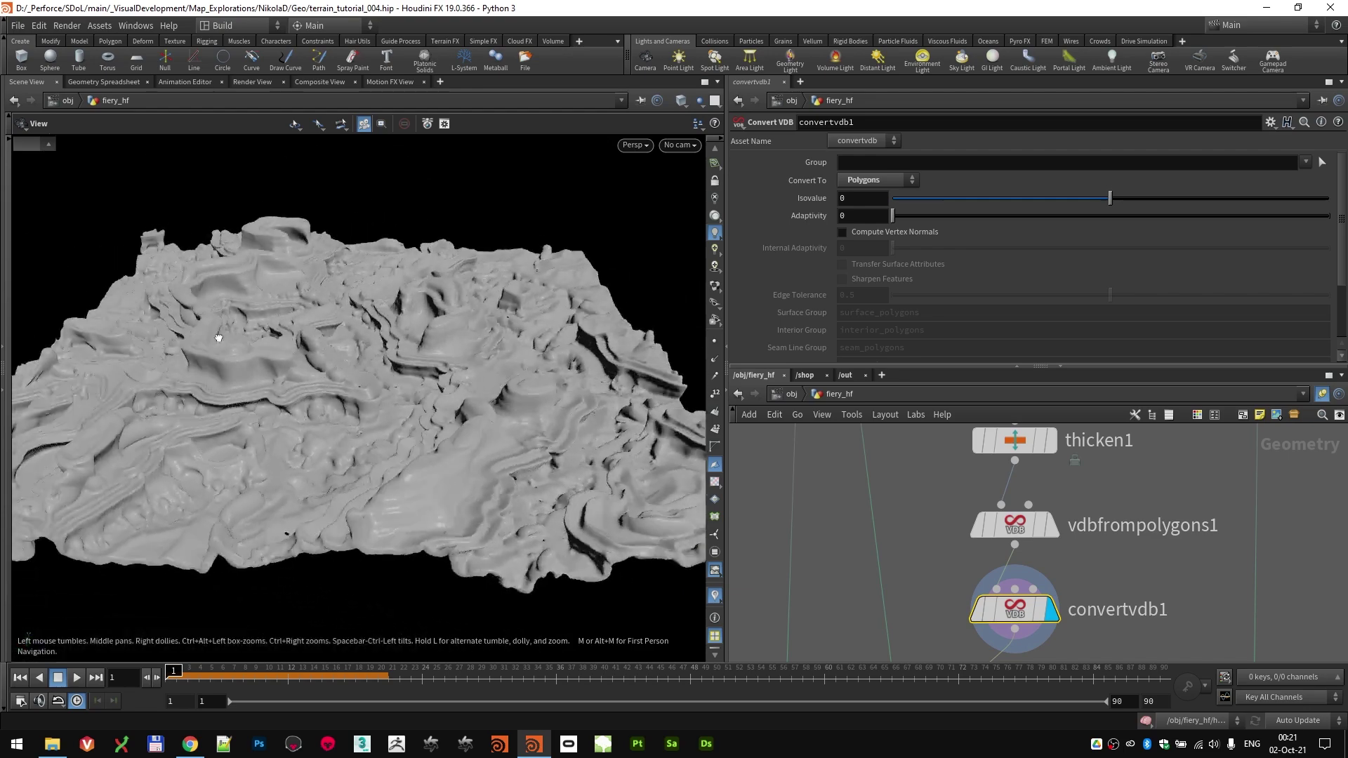
drag(521, 480, 454, 423)
drag(535, 270, 490, 401)
drag(379, 427, 380, 457)
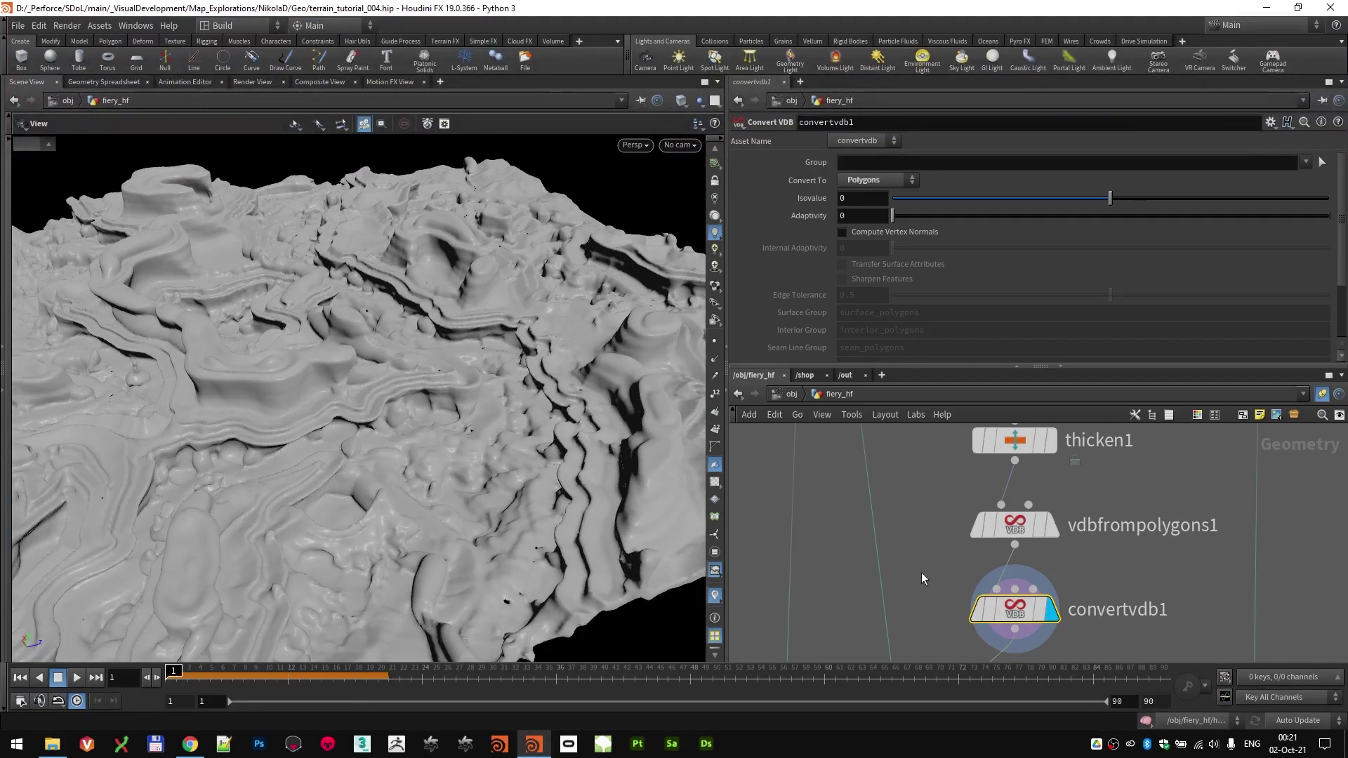
Step: Display heightfield_project2 to view the polygon terrain projected back onto the heightfield
scroll(913, 561, down, 3)
middle_drag(940, 644, 976, 560)
scroll(977, 558, up, 2)
scroll(386, 394, up, 1)
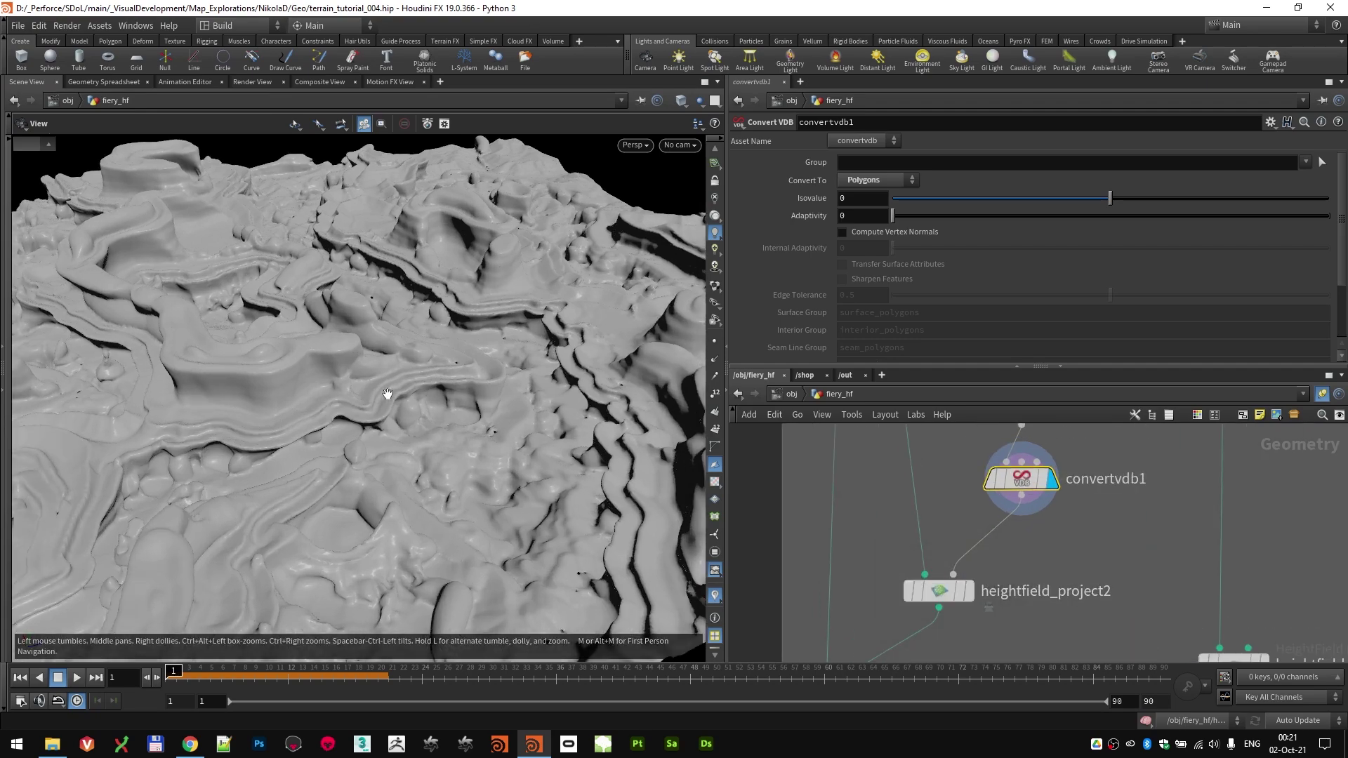
click(970, 594)
drag(424, 448, 392, 393)
scroll(412, 384, up, 3)
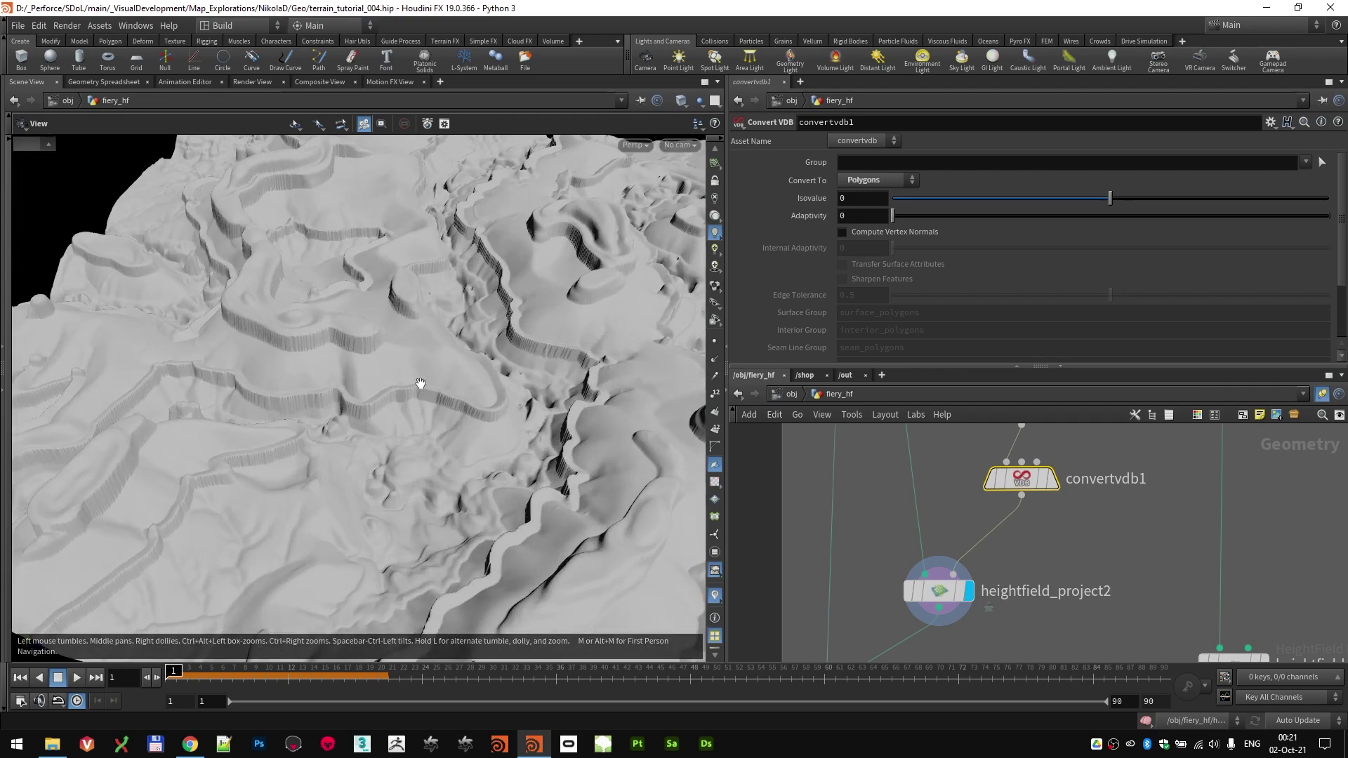
Step: Compare the overhangs in convertvdb1 with the same cliffs in heightfield_project2 from a low angle
click(1051, 480)
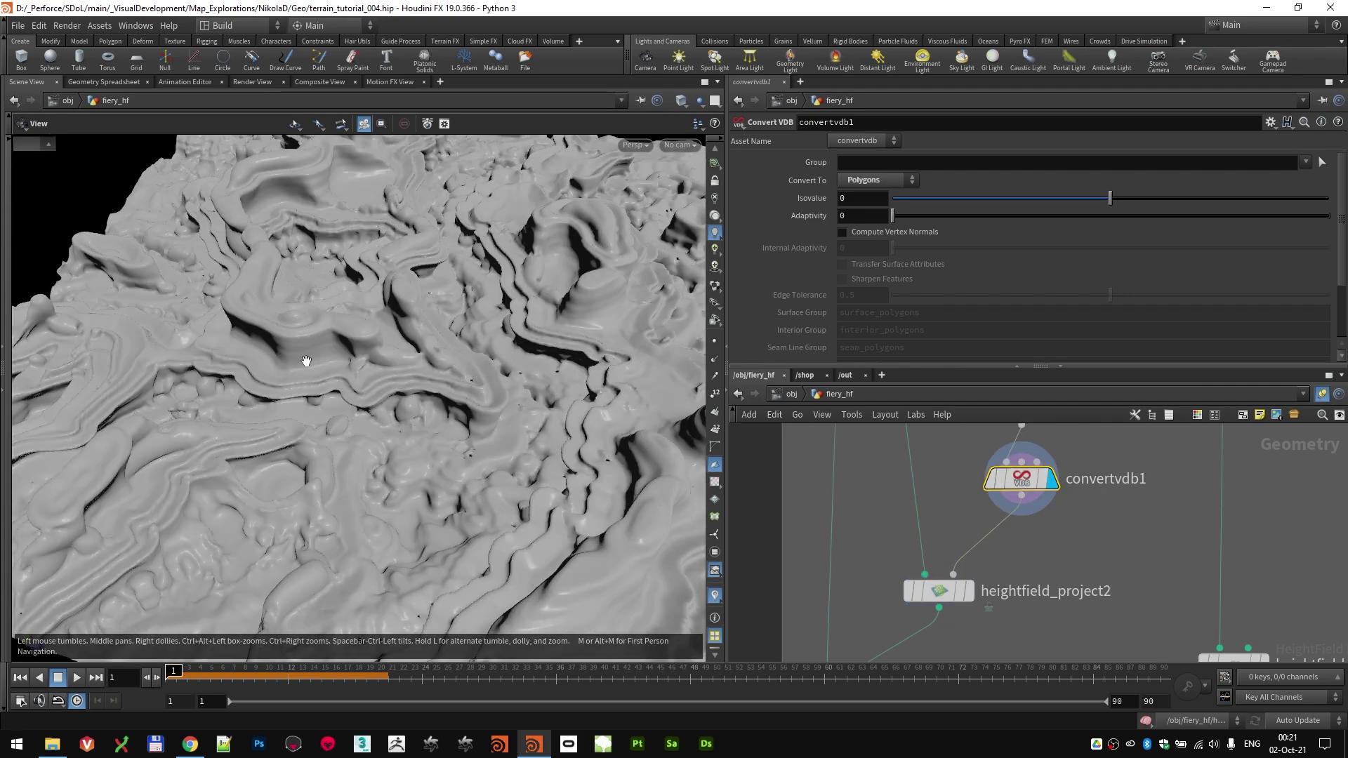
scroll(332, 362, up, 3)
mouse_move(332, 362)
mouse_down()
mouse_move(323, 340)
mouse_move(315, 361)
mouse_up()
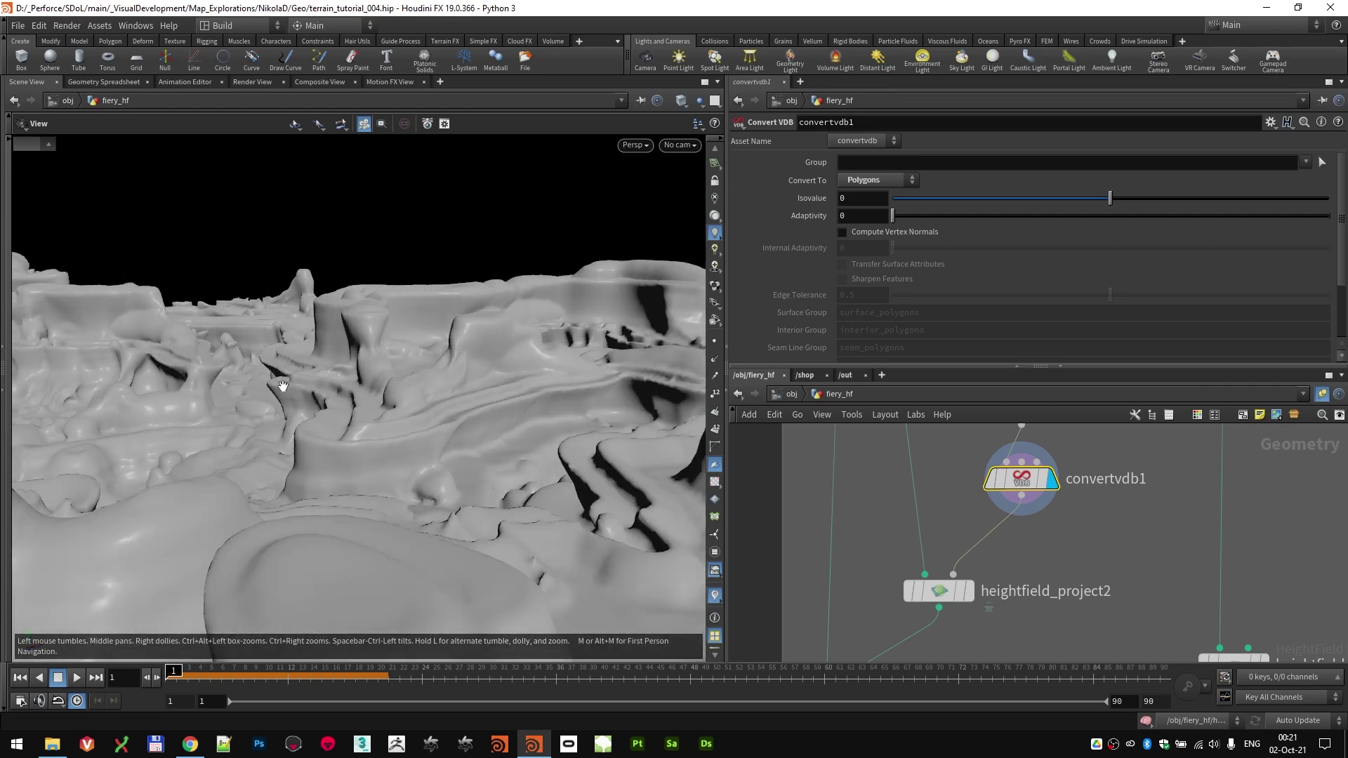
click(968, 591)
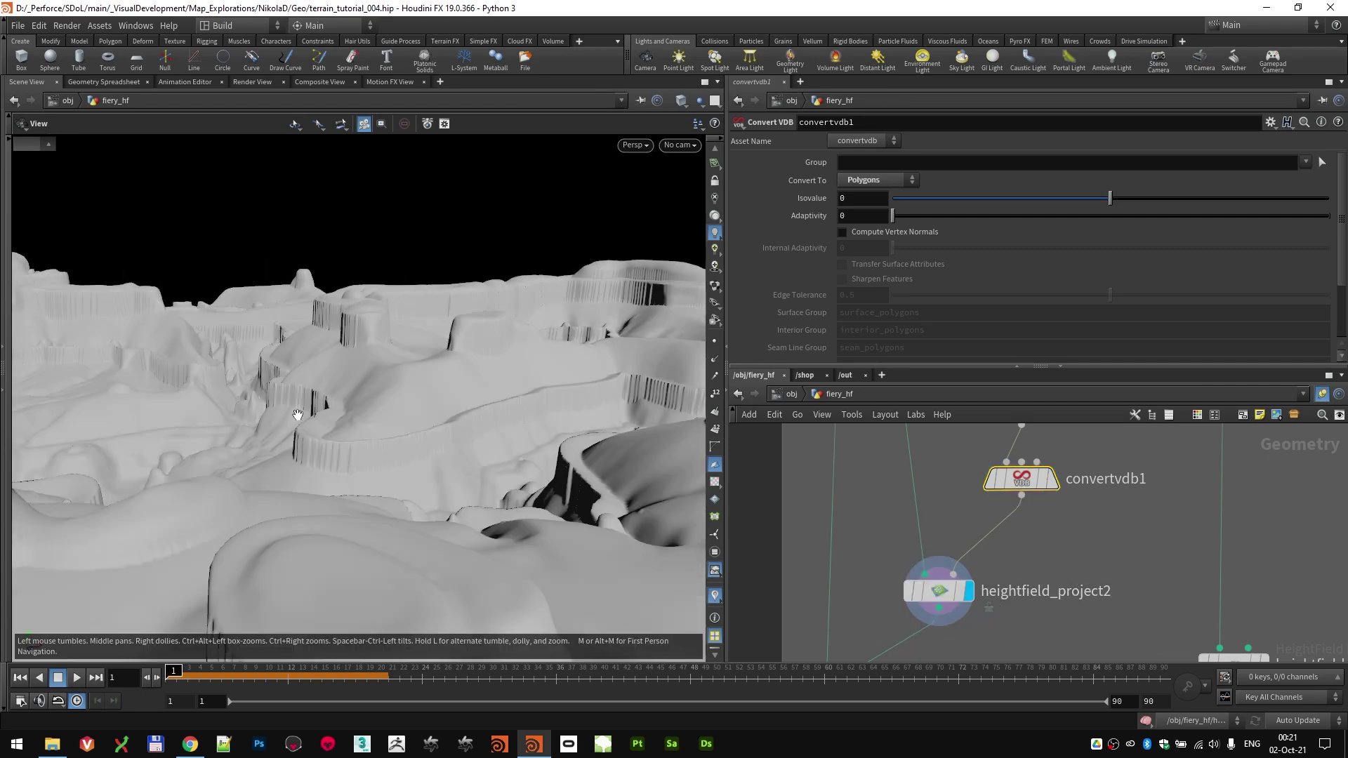
drag(204, 383, 358, 470)
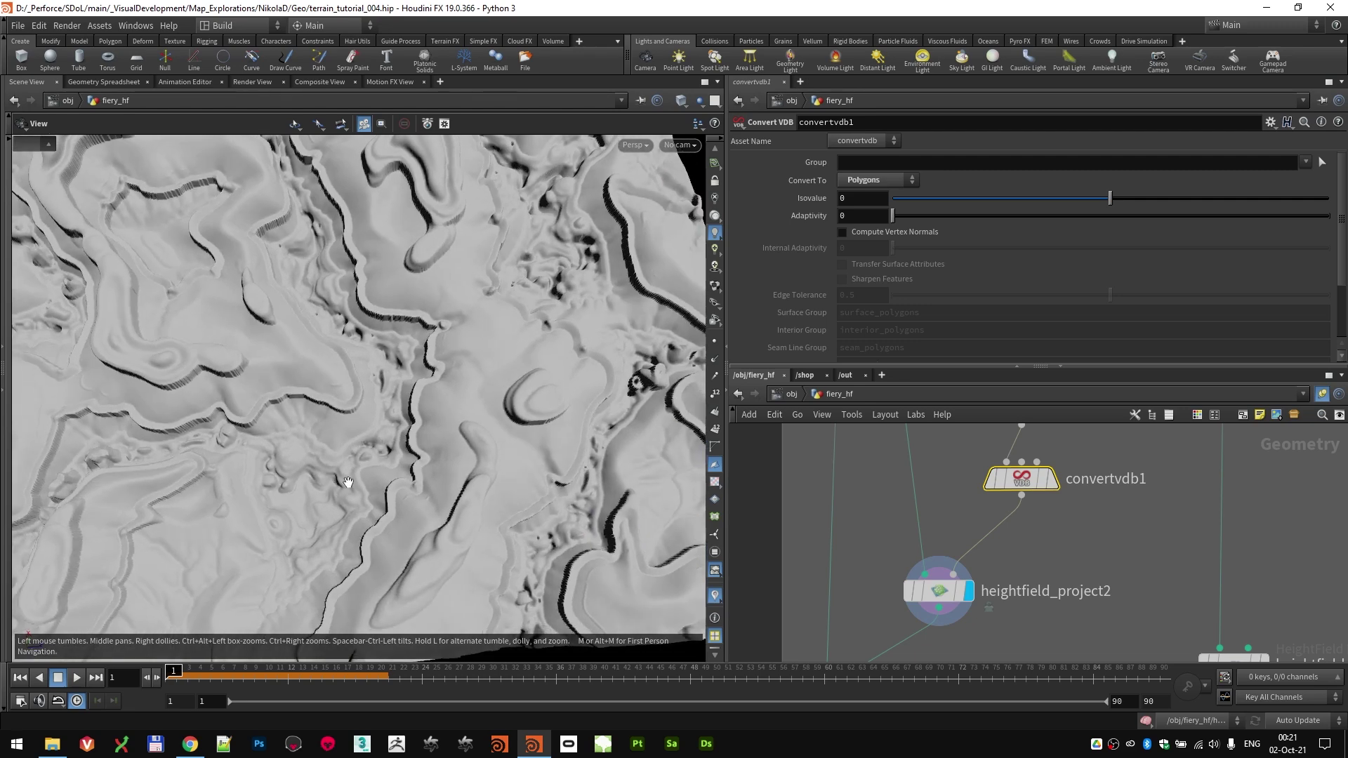
Step: Display heightfield_layer5 to view the projected terrain blended with the original heightfield
scroll(1028, 565, down, 2)
middle_drag(1065, 606, 1031, 568)
scroll(1026, 534, down, 4)
scroll(968, 586, up, 5)
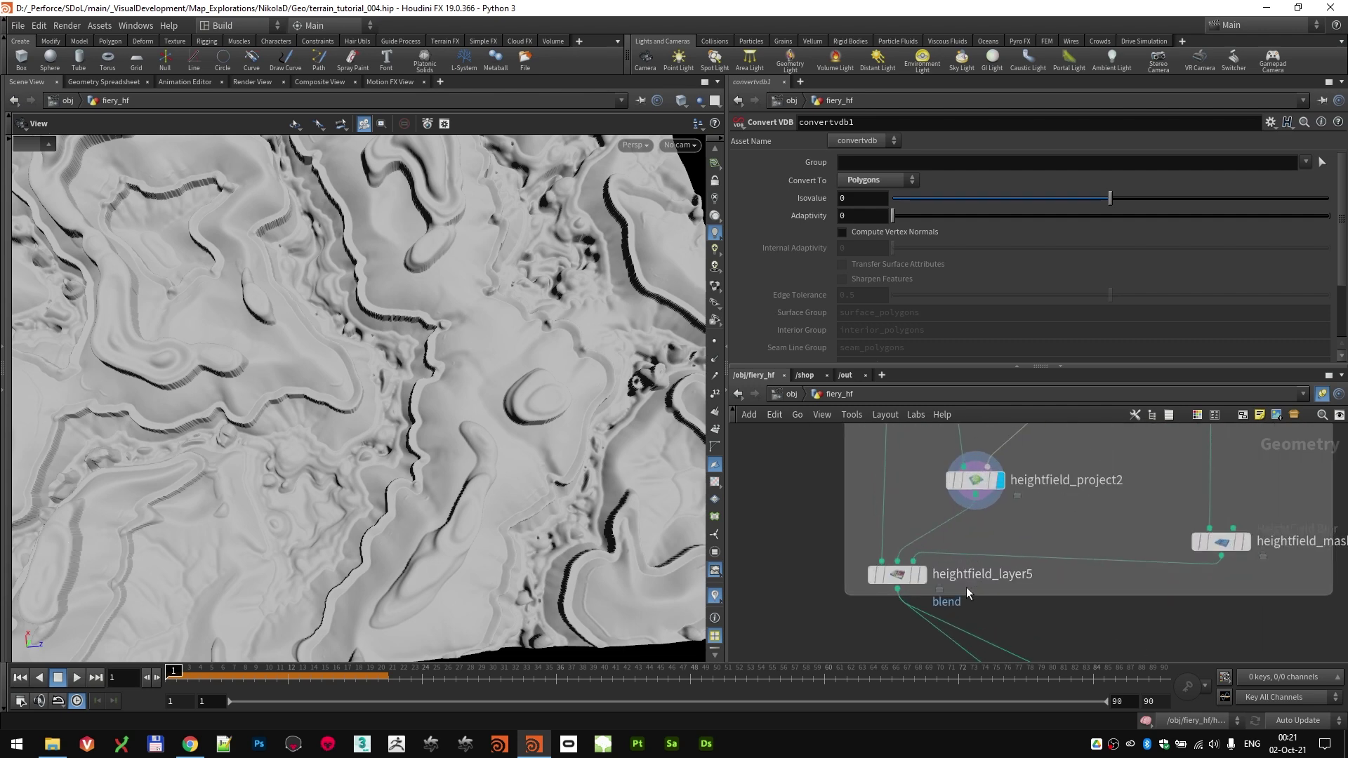
scroll(467, 446, down, 1)
scroll(911, 511, down, 3)
click(920, 553)
Step: Display heightfield_maskclear19 to compare the terrain before the polygon detail is layered in
scroll(899, 490, down, 3)
middle_drag(900, 490, 913, 720)
scroll(912, 528, up, 4)
click(925, 472)
drag(394, 450, 363, 390)
Step: Display heightfield_maskbyfeature16 and examine its masked areas, height range and height ramp settings
middle_drag(1210, 578, 999, 551)
click(1028, 520)
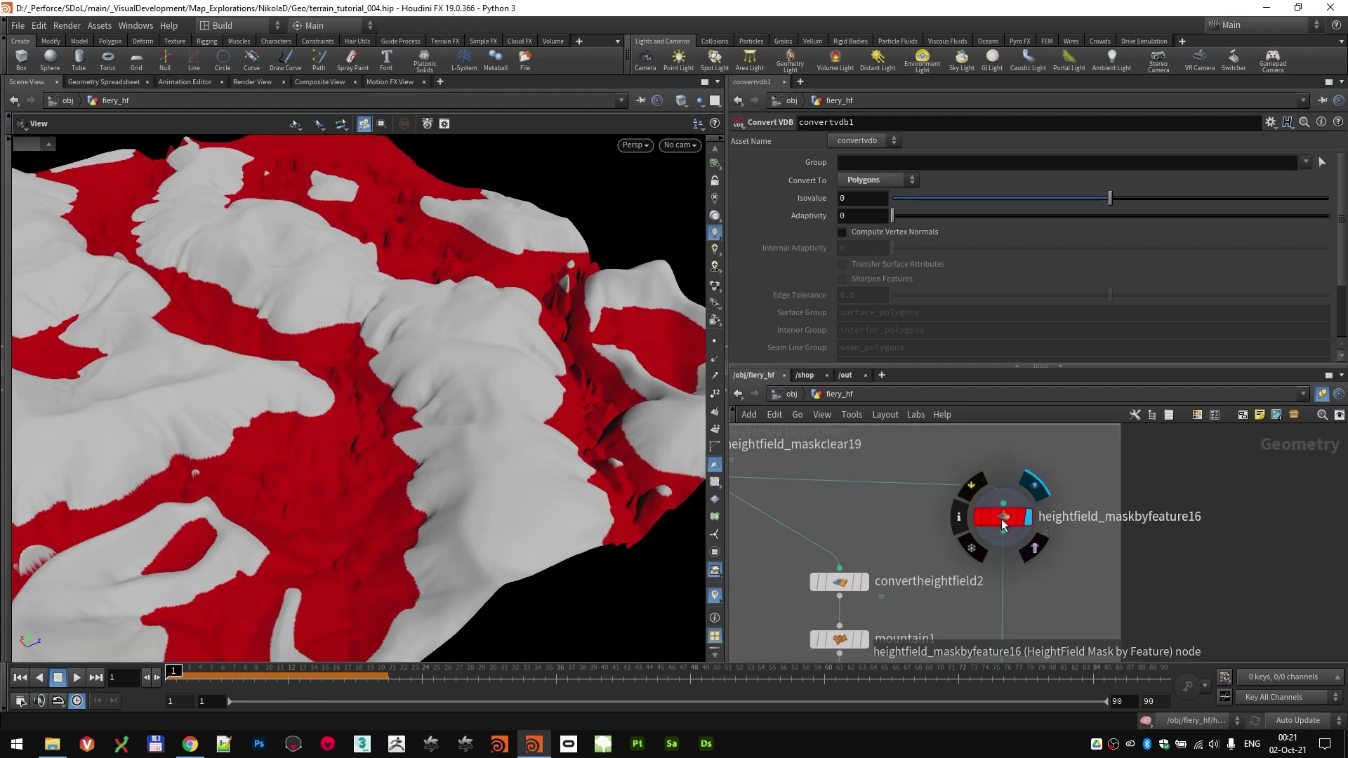
click(1002, 520)
scroll(826, 233, up, 5)
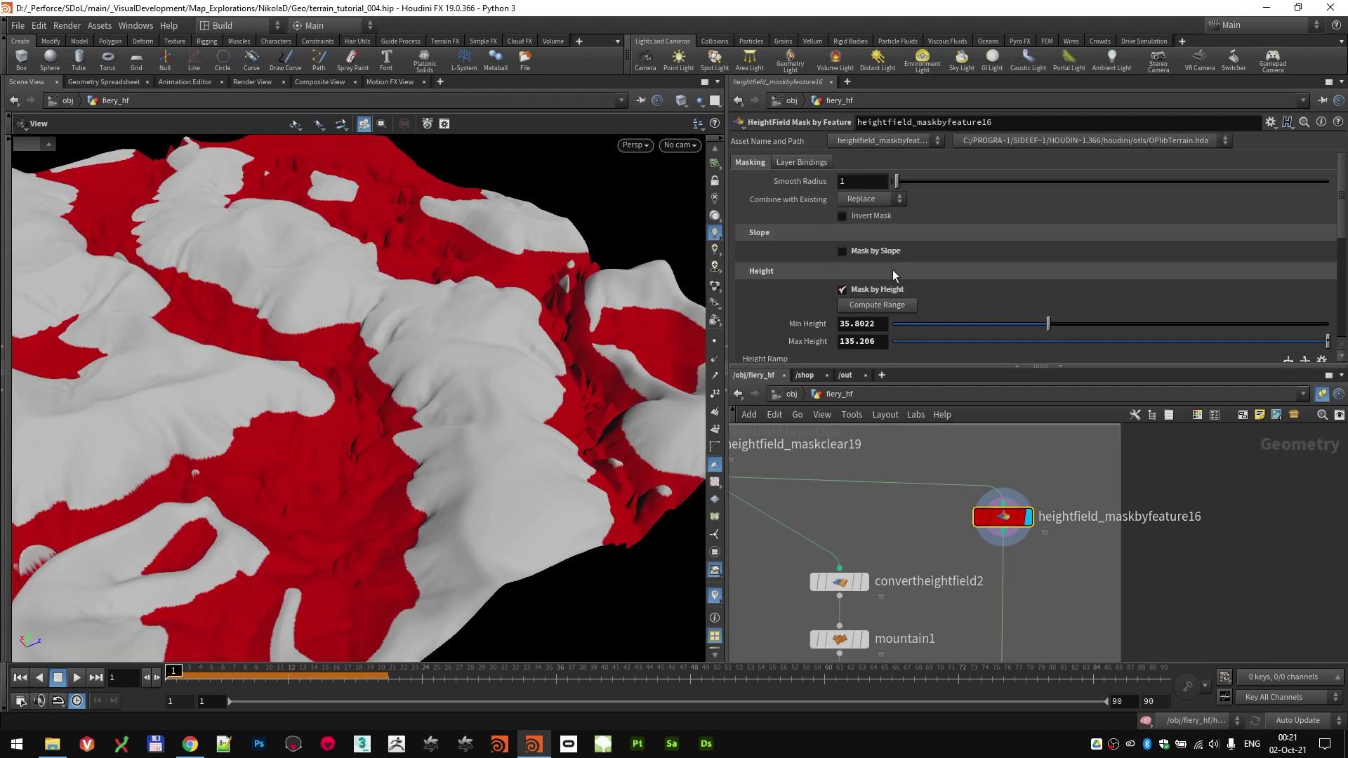
scroll(907, 277, down, 3)
drag(339, 386, 310, 379)
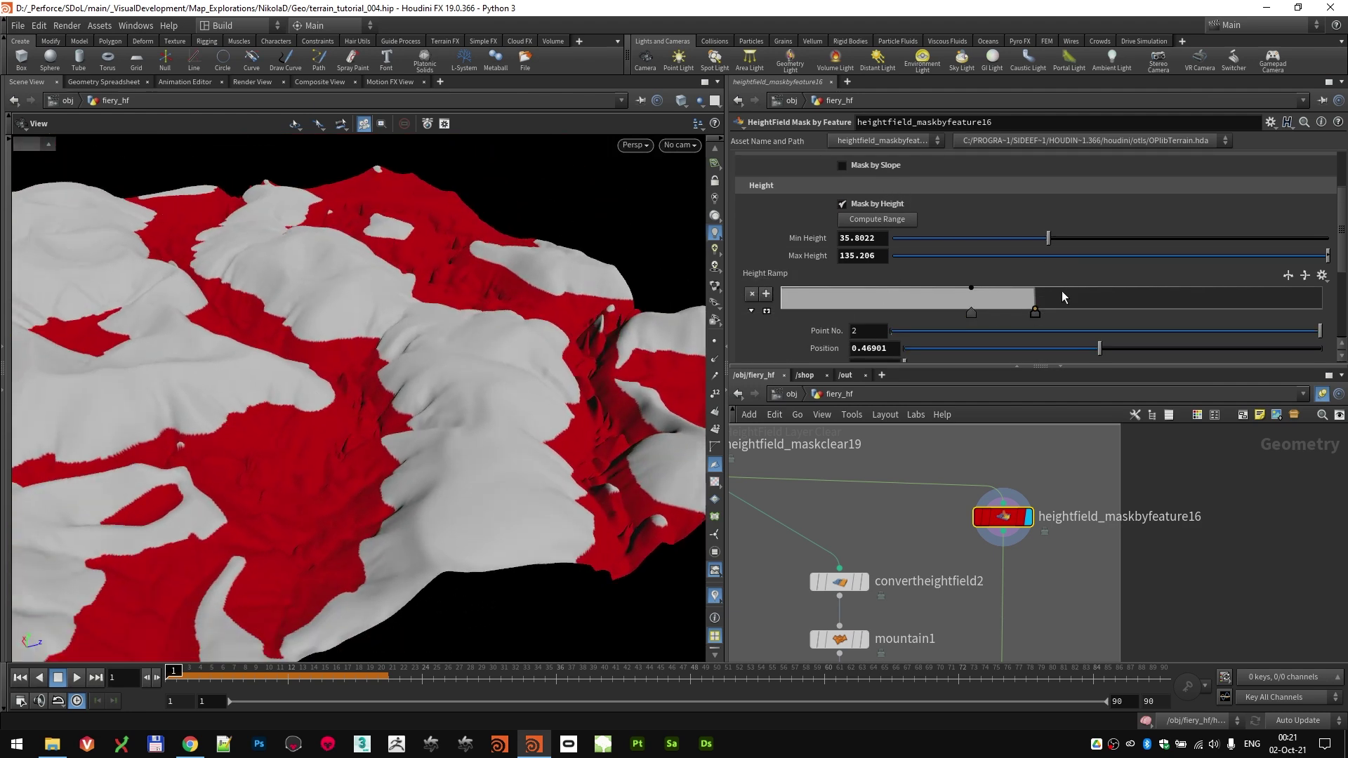
scroll(927, 306, down, 4)
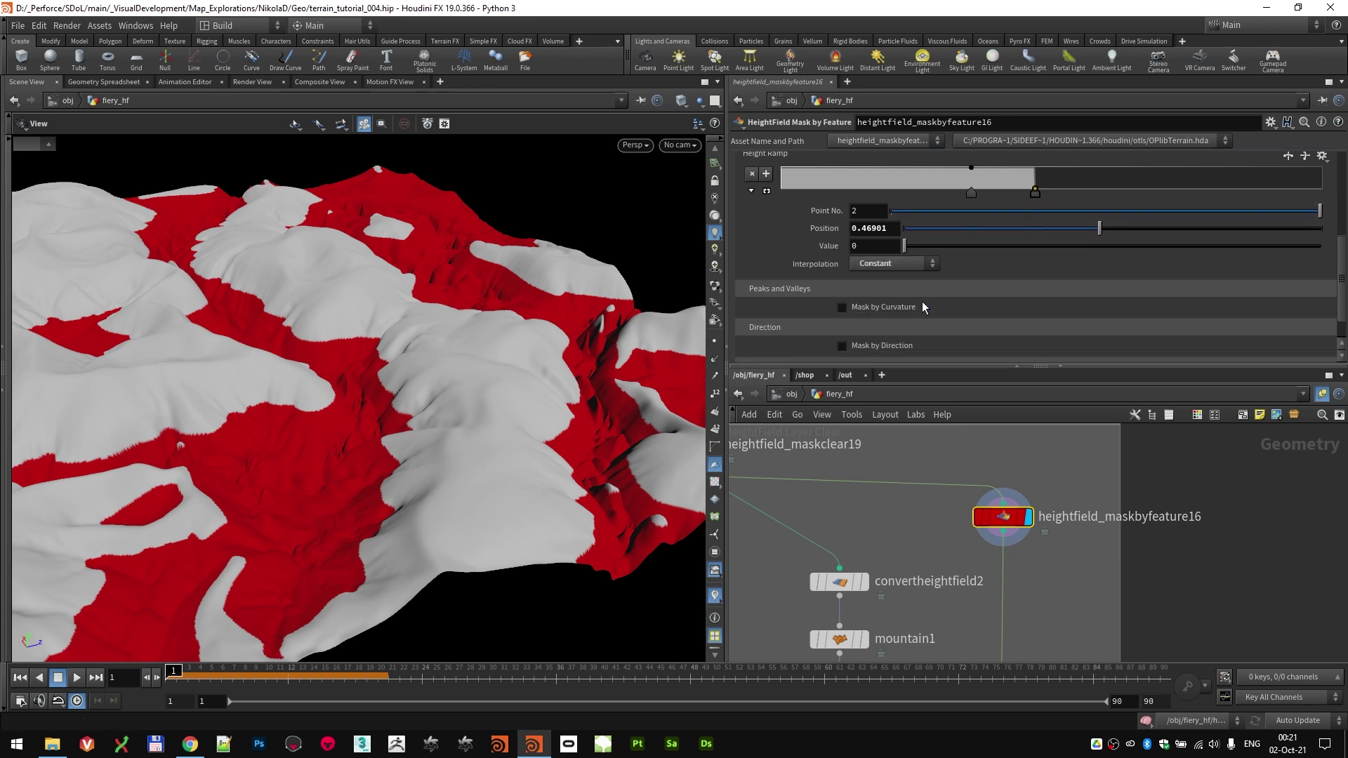
Step: Display heightfield_maskblur4 and examine the blurred mask edges and the blur settings
middle_drag(1051, 594, 1077, 448)
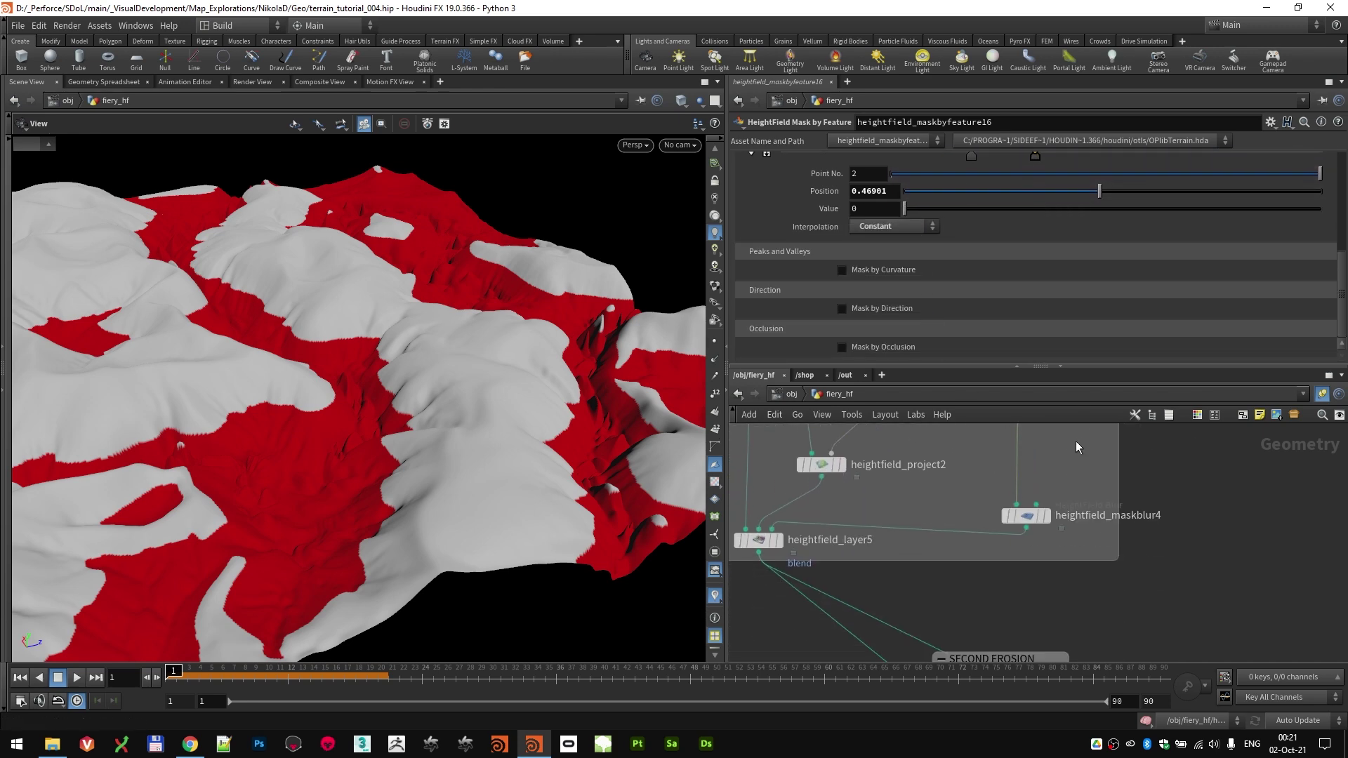
scroll(1040, 509, up, 2)
click(1052, 519)
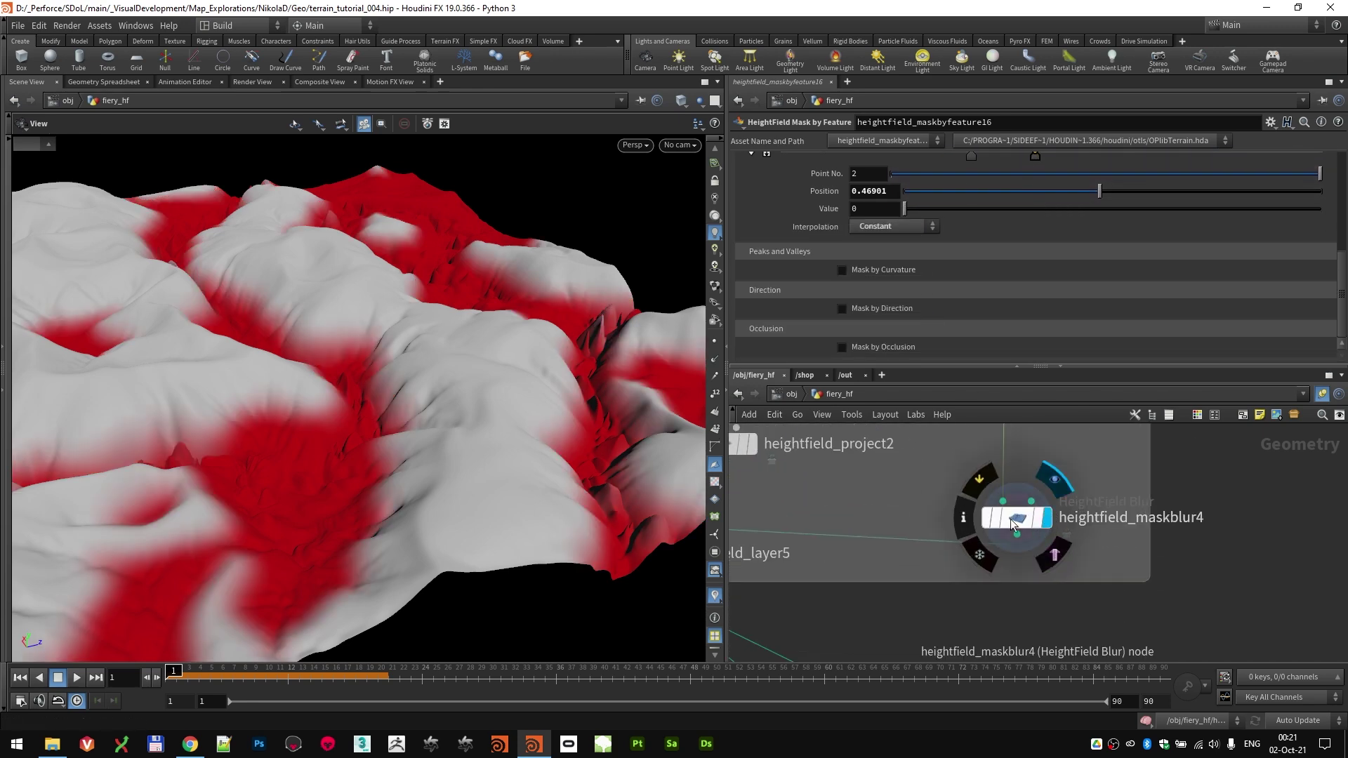
click(1010, 520)
middle_drag(877, 490, 1084, 503)
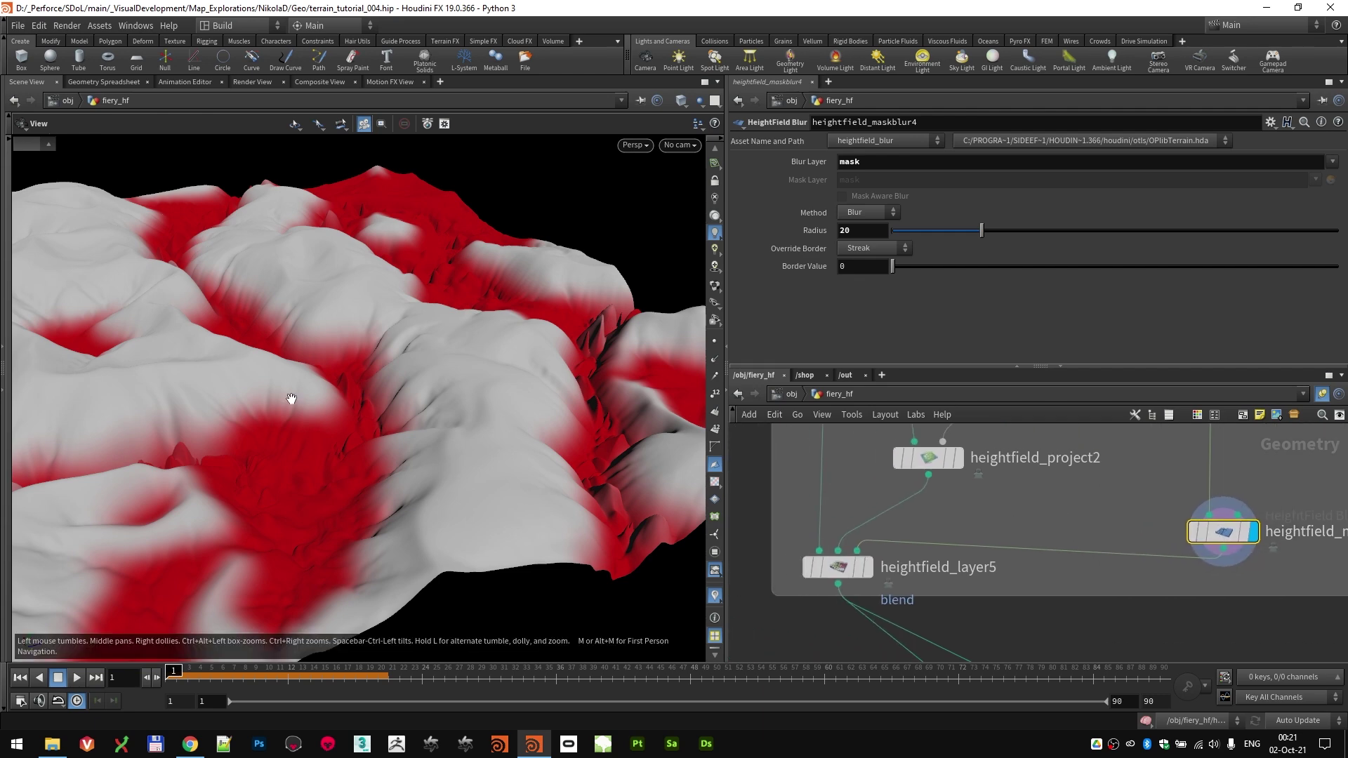
scroll(244, 375, up, 1)
scroll(303, 414, up, 1)
drag(303, 414, 318, 418)
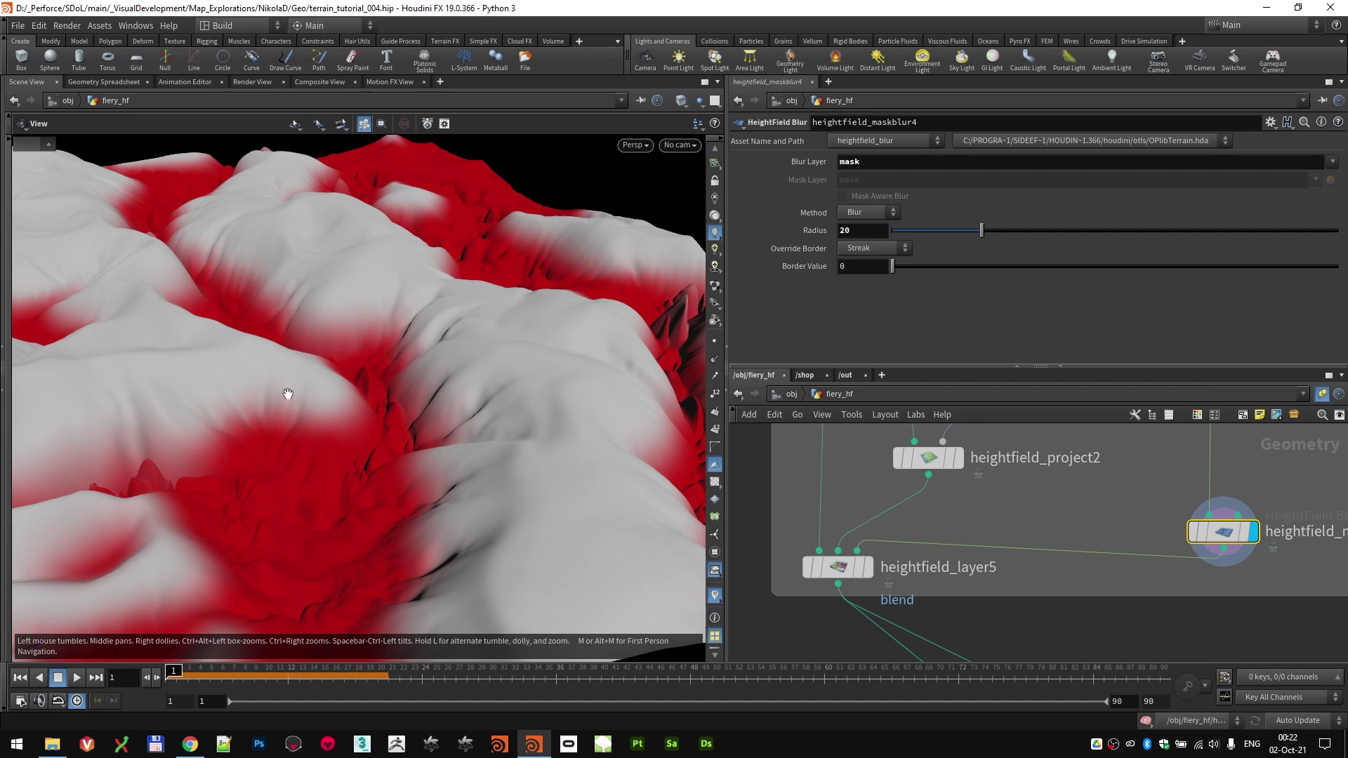
Step: Display heightfield_layer5 and compare the terrain with its Blend near 0 and set back to 1
middle_drag(1067, 526, 1123, 499)
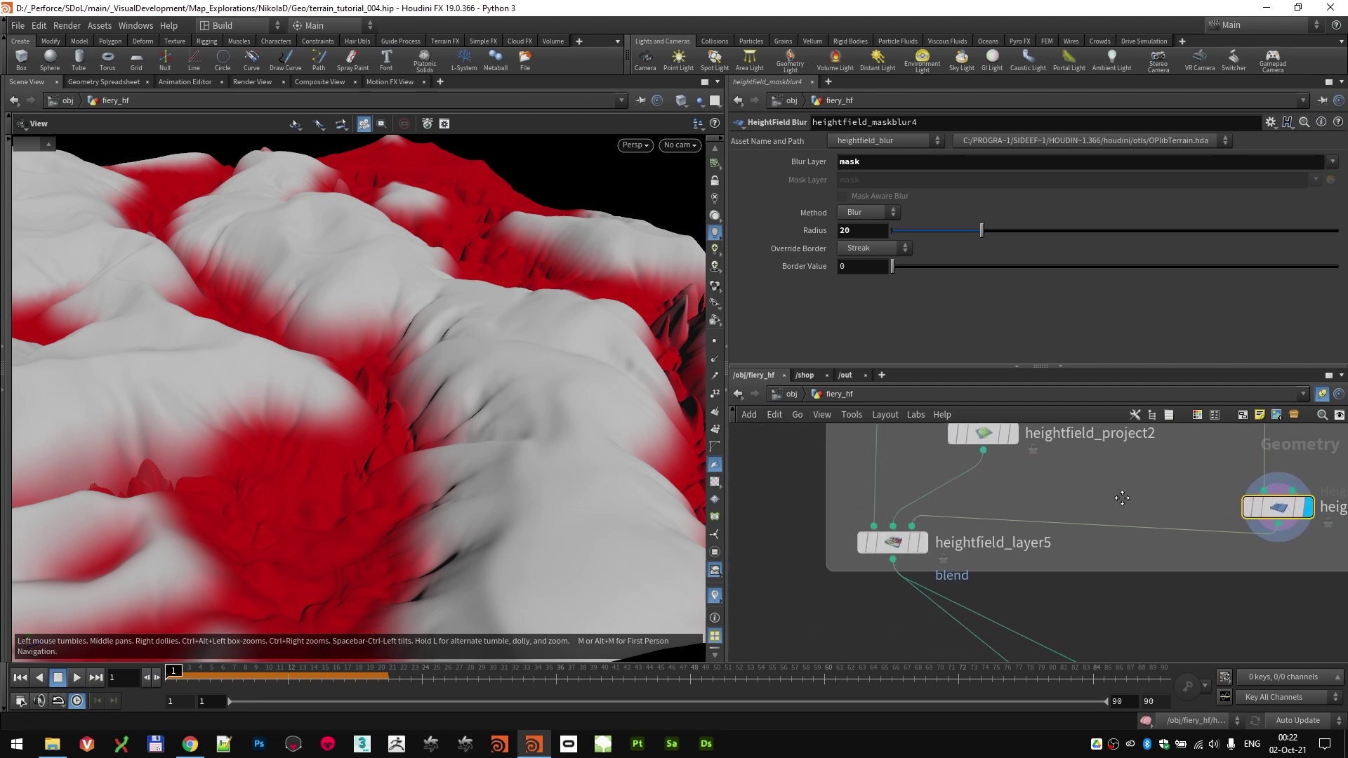
click(895, 546)
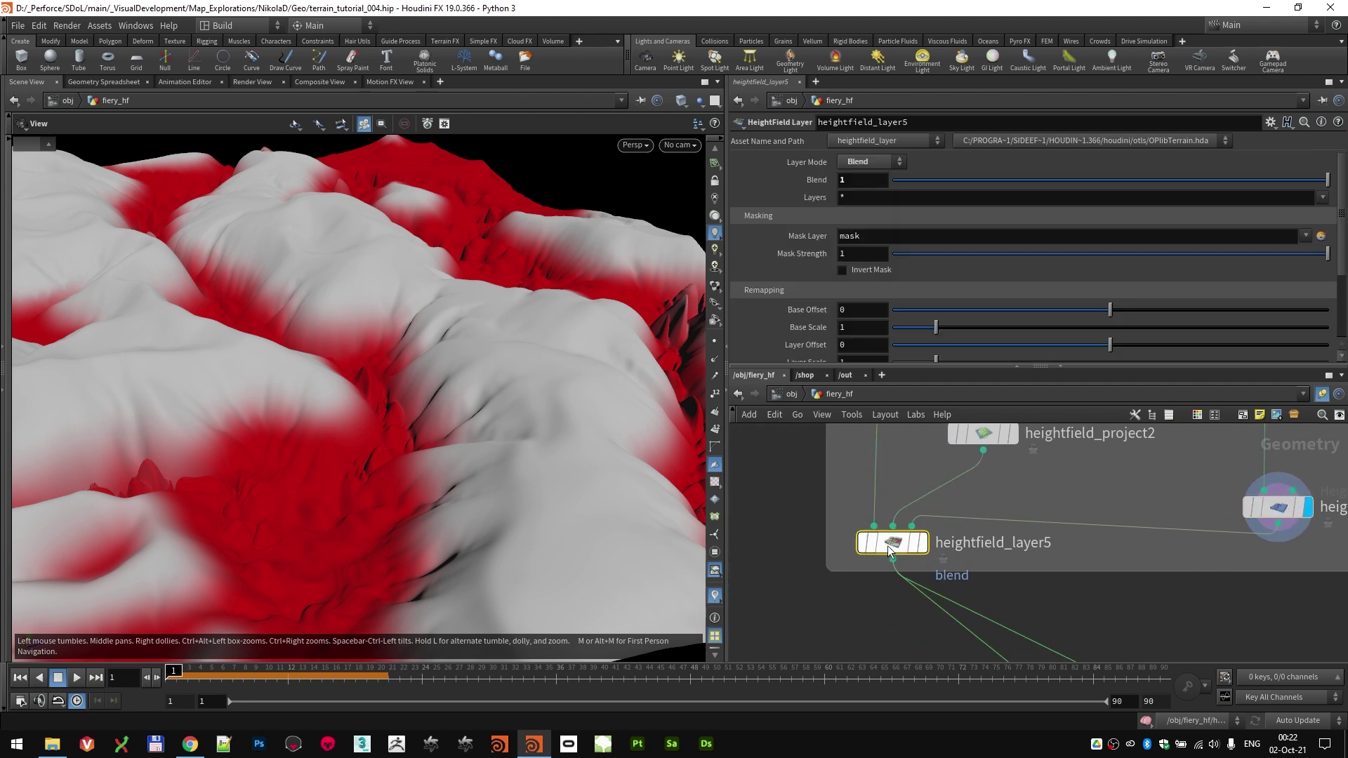
click(923, 543)
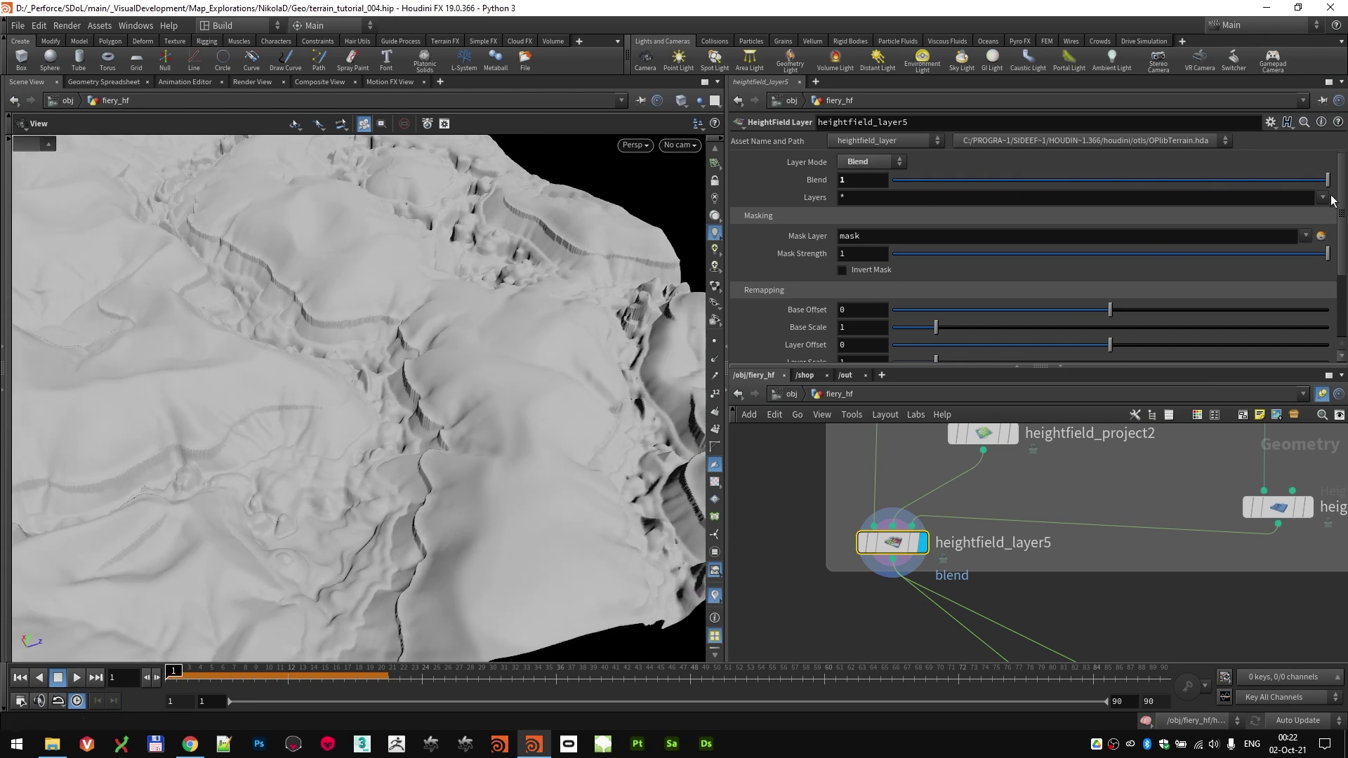
drag(1284, 181, 917, 185)
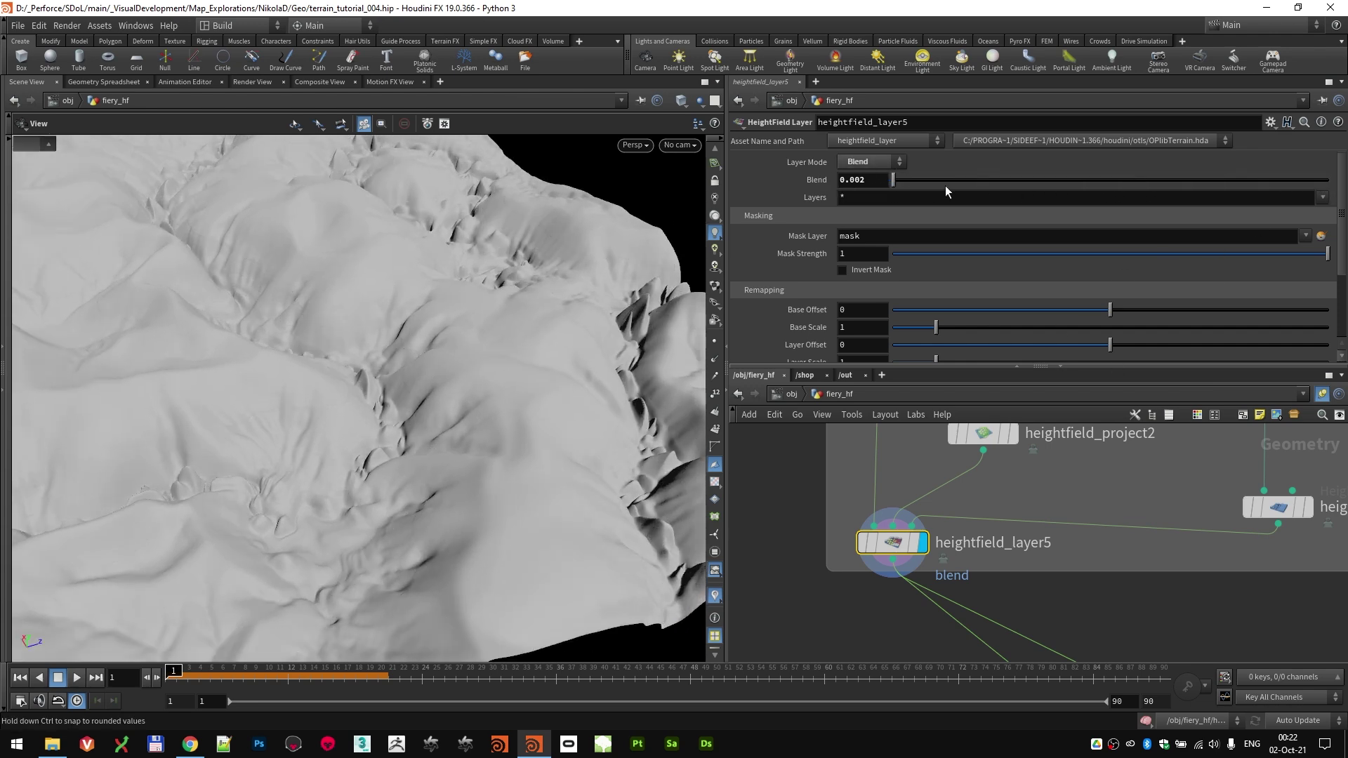
drag(1304, 182, 1329, 181)
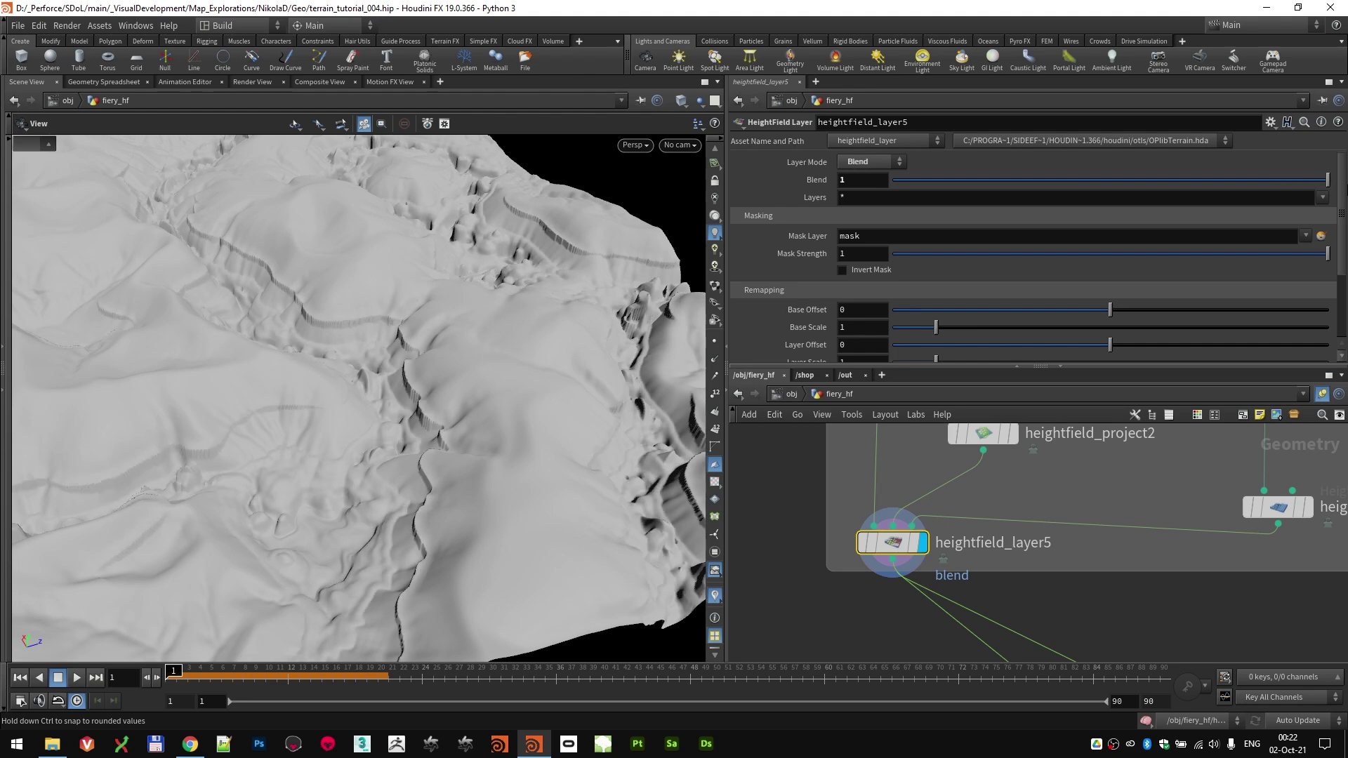
Step: Recheck the mask in heightfield_maskblur4, return the display to heightfield_layer5 and inspect the blended cliffs from a low angle
click(1305, 507)
click(922, 552)
drag(354, 390, 562, 421)
middle_drag(1200, 499, 997, 507)
scroll(1156, 498, down, 4)
middle_drag(1133, 464, 1131, 528)
drag(400, 369, 277, 321)
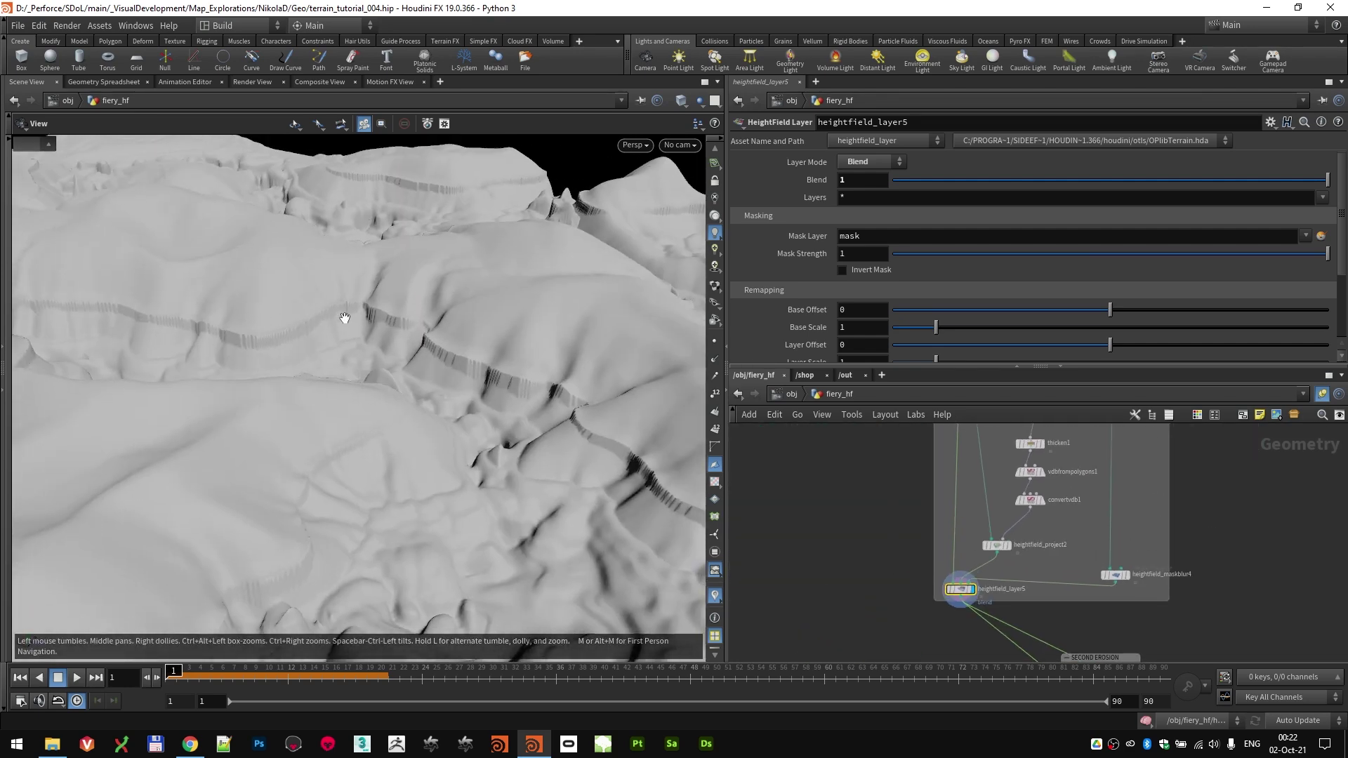
Step: Display convertvdb1, heightfield_project2 and heightfield_layer5 in turn to compare the cliff detail
scroll(1039, 499, up, 2)
click(1061, 506)
click(1013, 570)
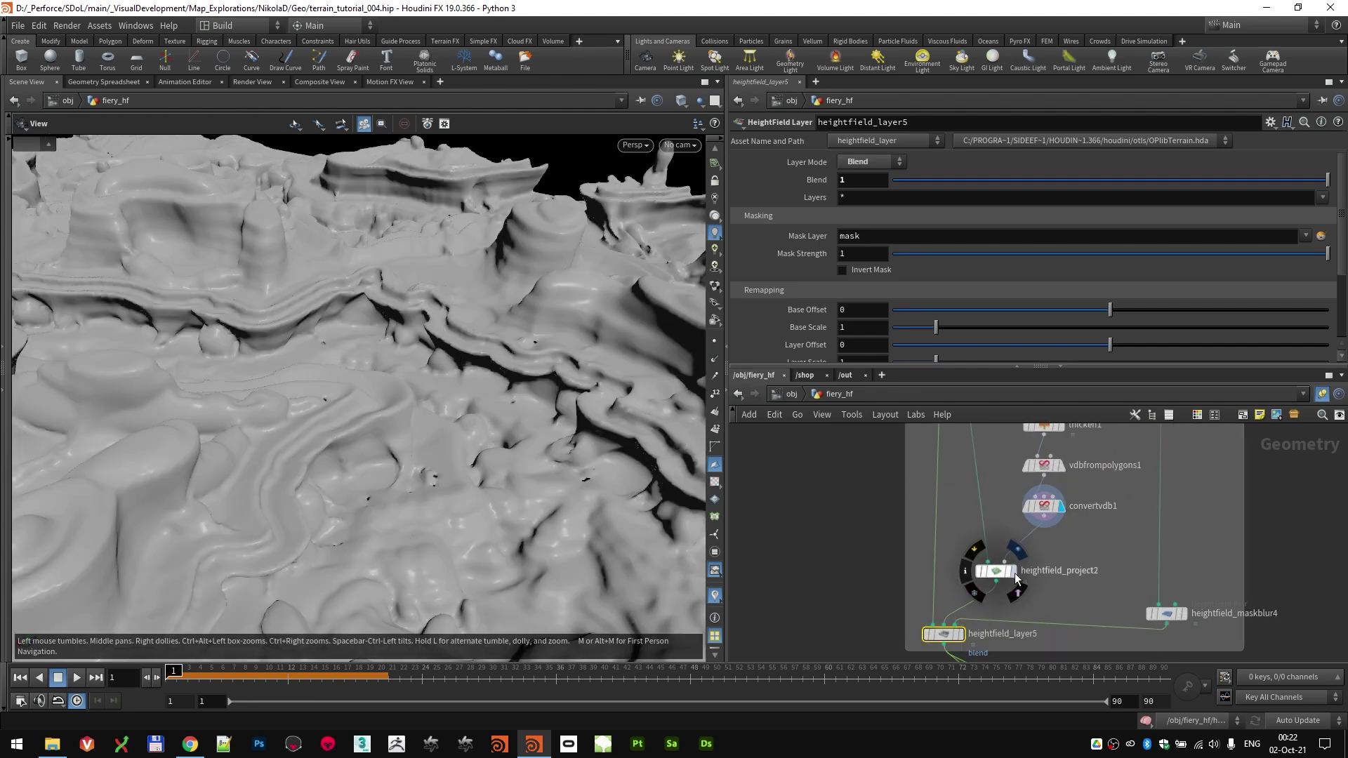
click(961, 634)
mouse_move(484, 414)
mouse_down()
mouse_move(267, 369)
mouse_move(463, 449)
mouse_move(391, 427)
mouse_move(401, 442)
mouse_move(319, 487)
mouse_move(350, 442)
mouse_move(274, 376)
mouse_move(439, 424)
mouse_move(304, 412)
mouse_move(379, 515)
mouse_move(507, 421)
mouse_up()
drag(480, 244, 464, 485)
Step: Display heightfield_erode19 in the SECOND EROSION group and show its parameters
scroll(1004, 551, down, 4)
middle_drag(1116, 659, 1086, 542)
scroll(1085, 542, up, 4)
scroll(367, 388, up, 2)
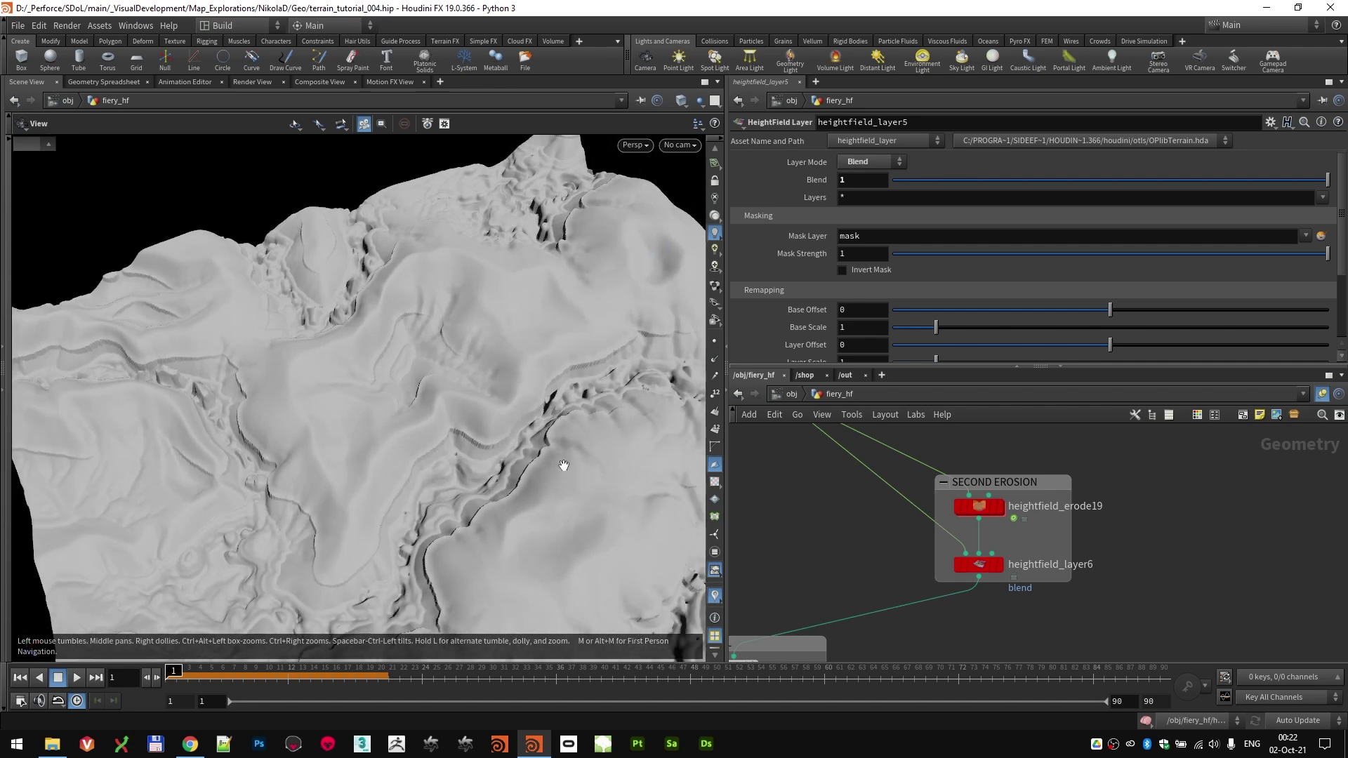
drag(459, 409, 506, 449)
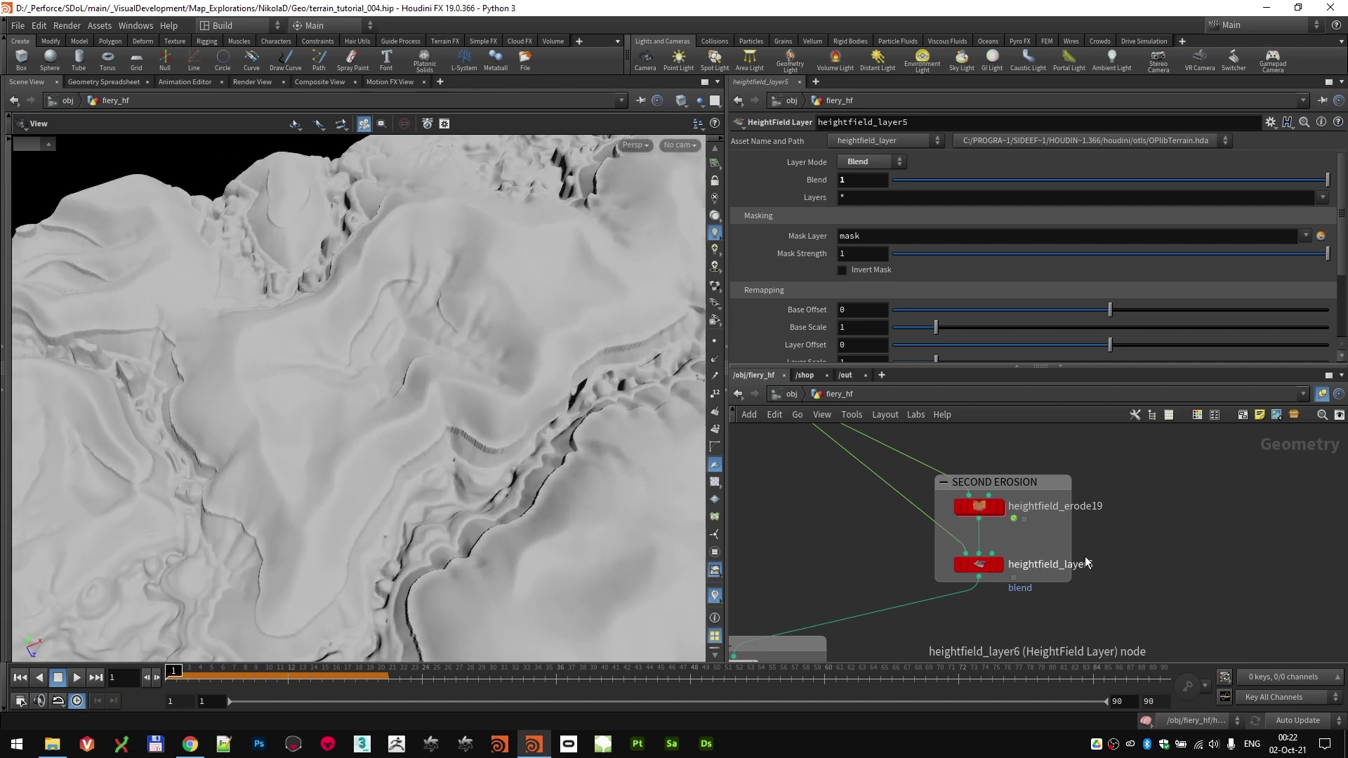
click(979, 507)
click(1000, 506)
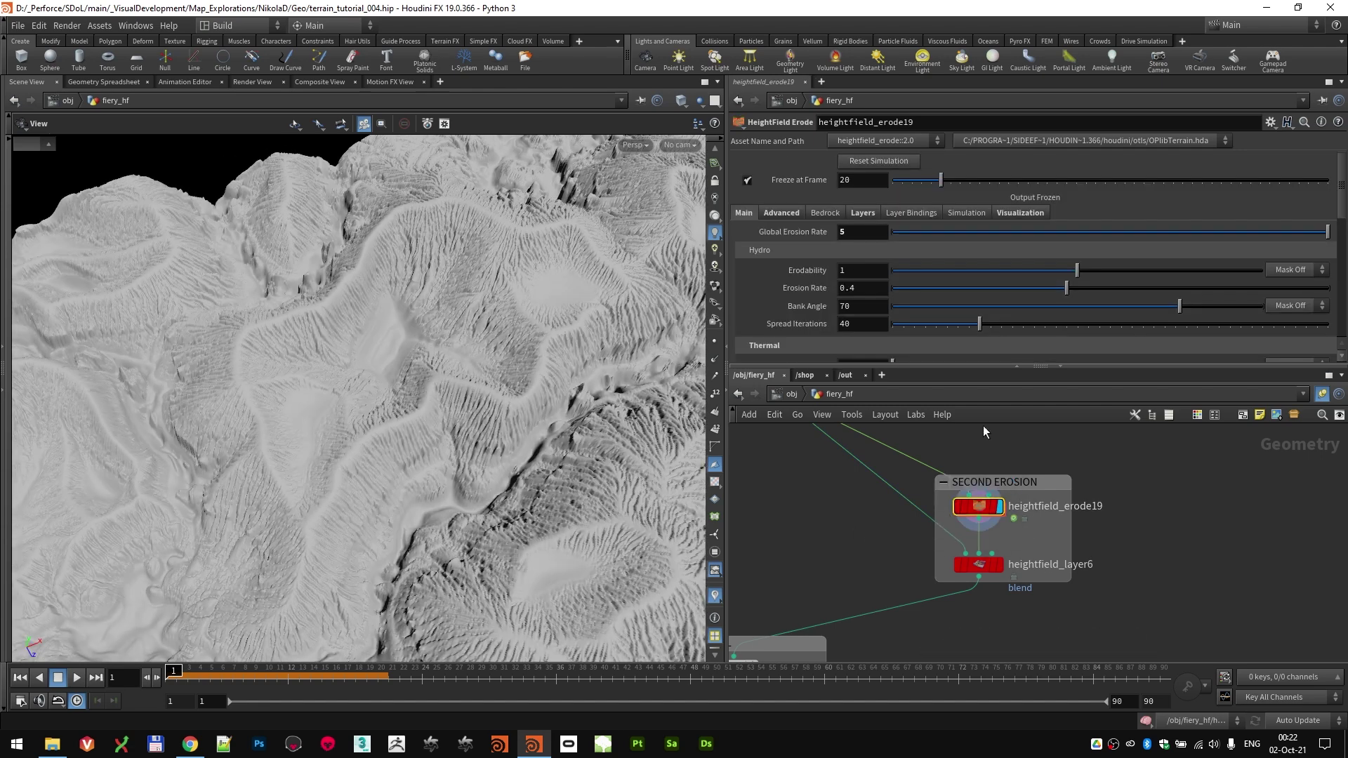
Step: Examine the main hydro and thermal erosion settings of heightfield_erode19 against the eroded terrain
scroll(787, 274, down, 2)
scroll(772, 283, up, 2)
scroll(769, 278, down, 2)
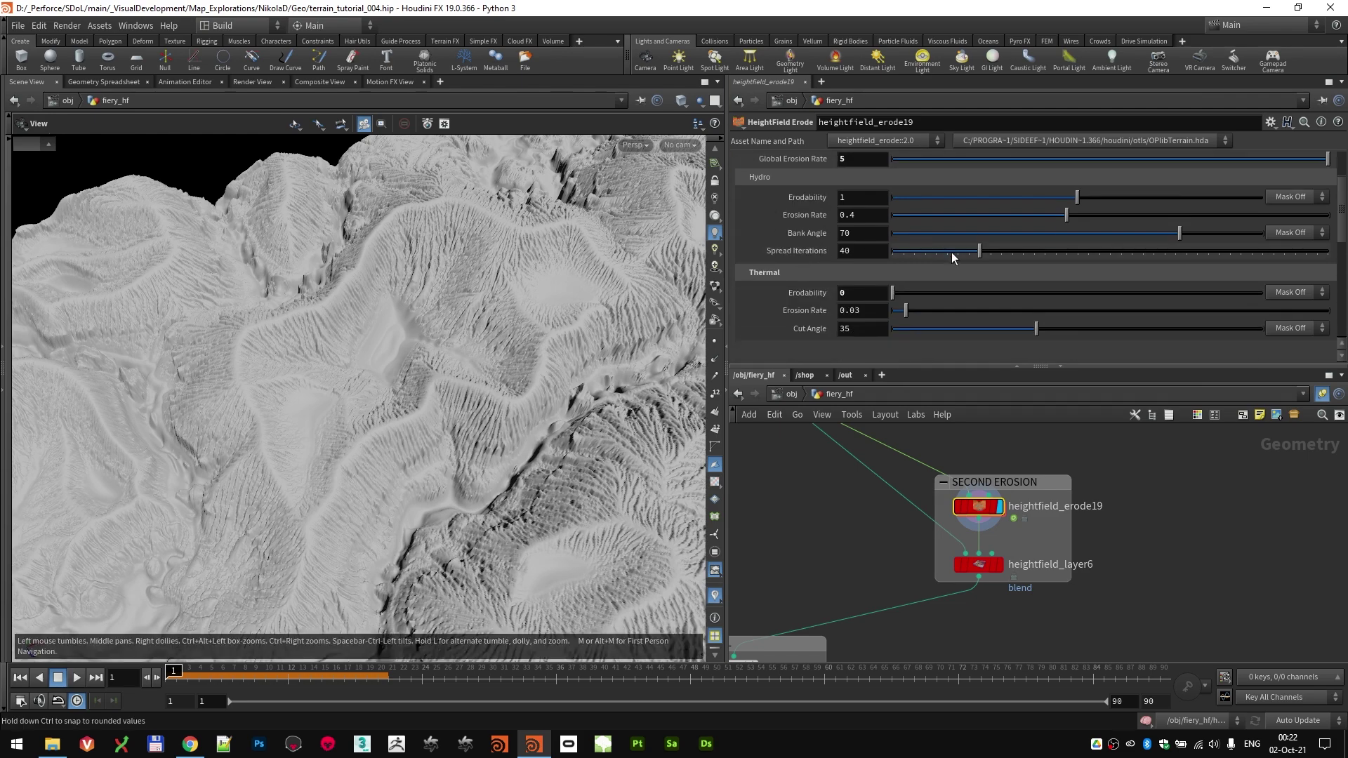
scroll(813, 249, up, 1)
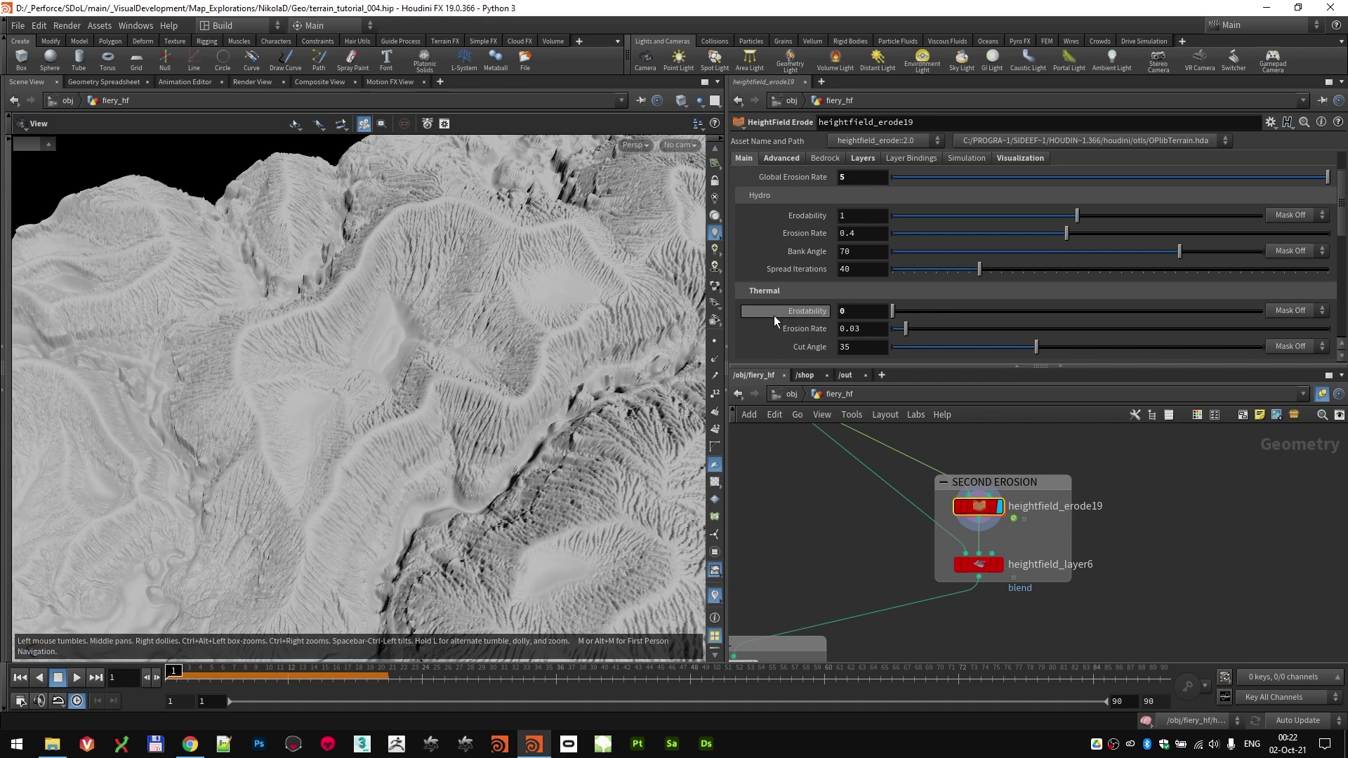
drag(209, 442, 292, 463)
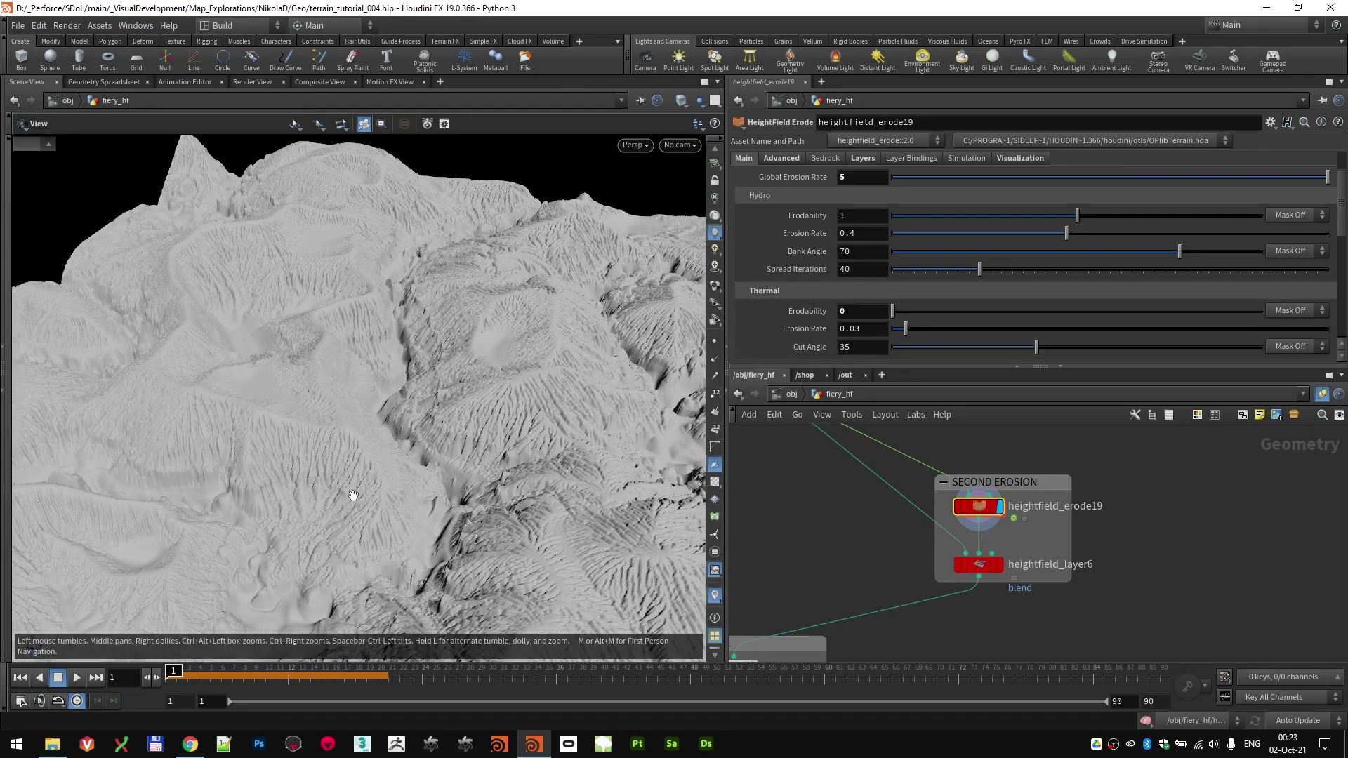
Step: Examine the advanced hydro erosion, water flow and debris flow settings of heightfield_erode19
scroll(870, 254, up, 3)
click(773, 212)
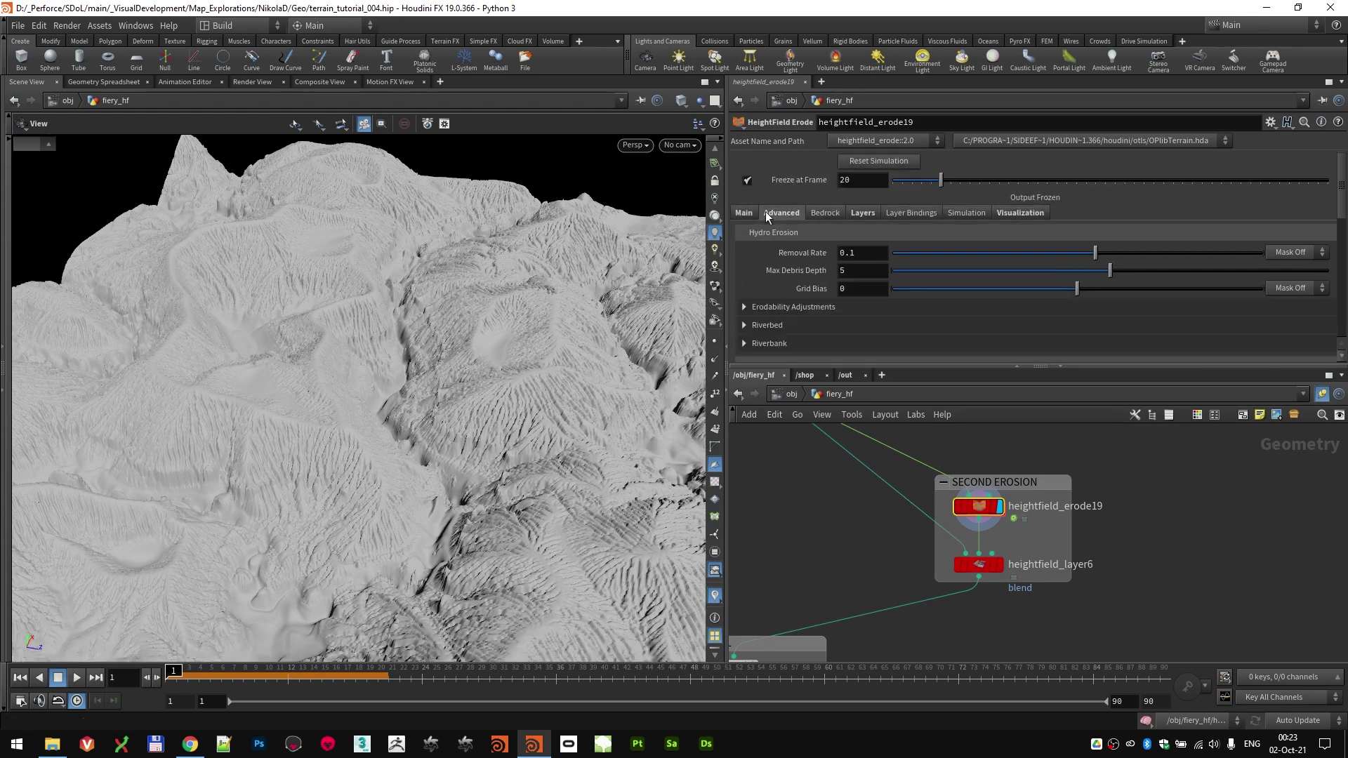
scroll(765, 260, down, 2)
click(770, 259)
scroll(841, 222, up, 2)
scroll(786, 268, down, 5)
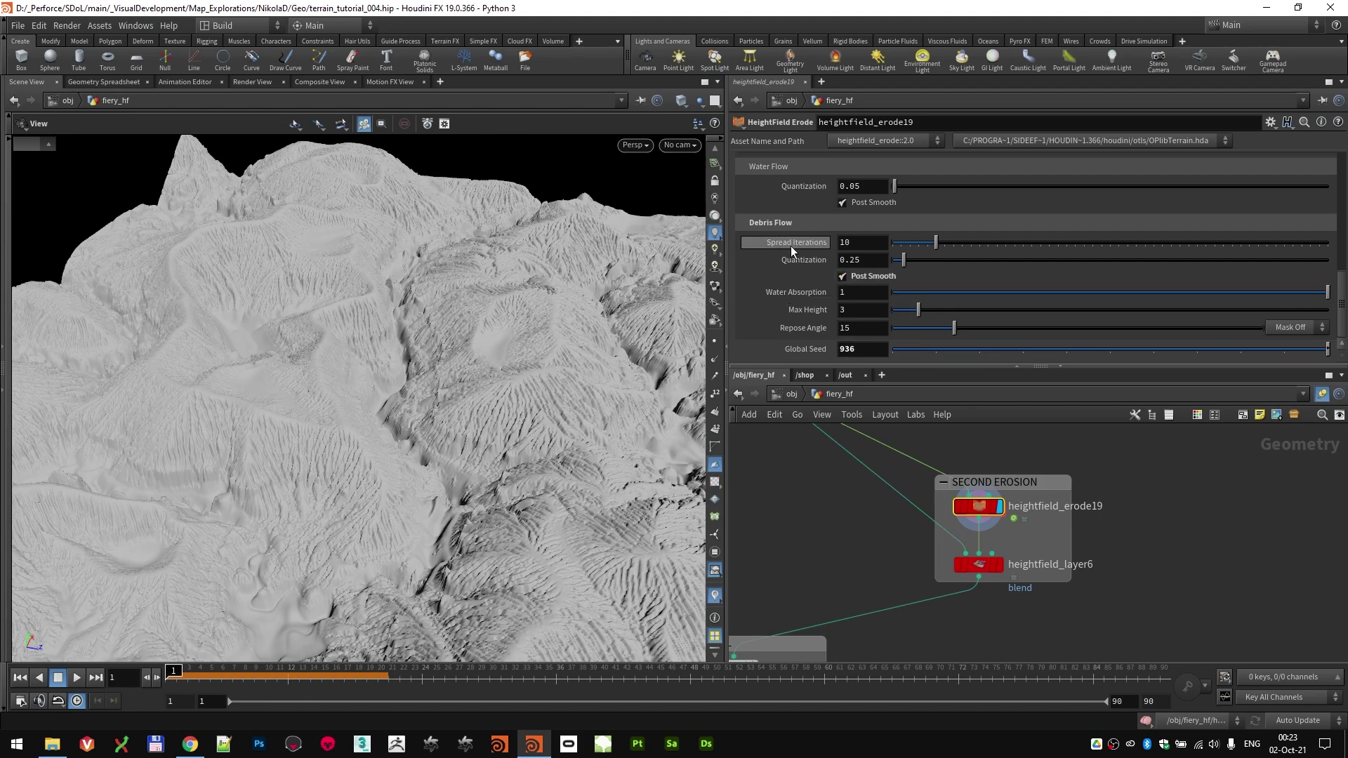
click(849, 276)
scroll(875, 260, up, 5)
scroll(850, 220, up, 5)
Step: Check Add Debris Layer to Final Height Layer among the layer options of heightfield_erode19 and inspect the eroded terrain up close
click(863, 213)
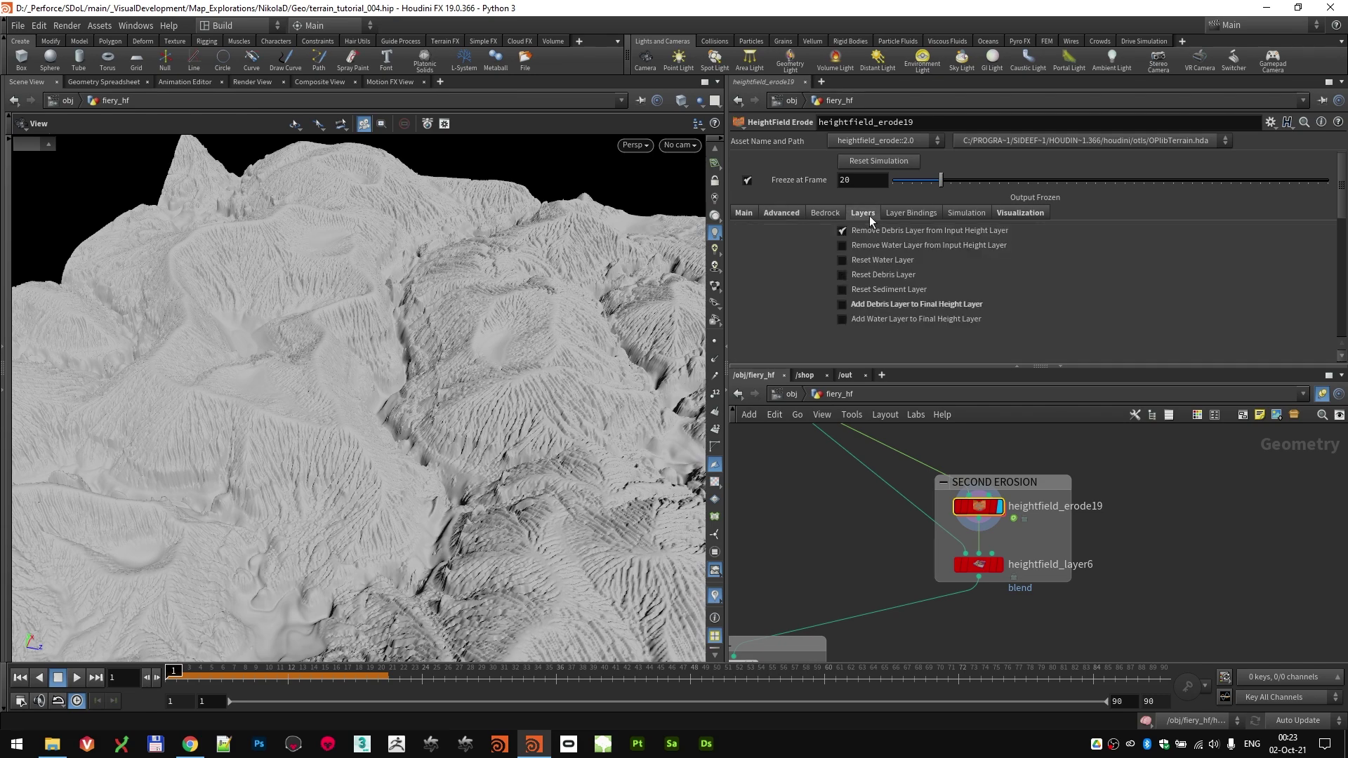
click(843, 306)
click(843, 306)
drag(441, 447, 403, 398)
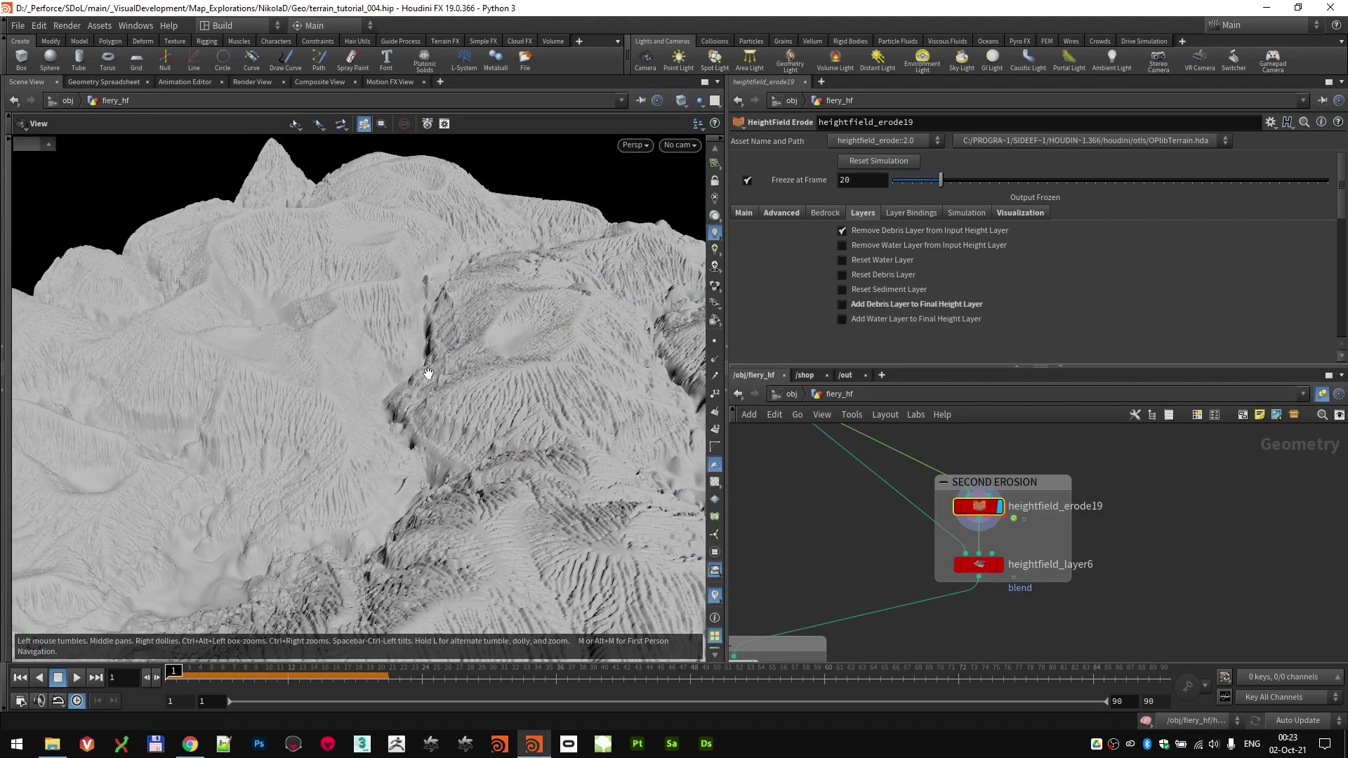
right_drag(236, 404, 503, 412)
drag(503, 412, 396, 385)
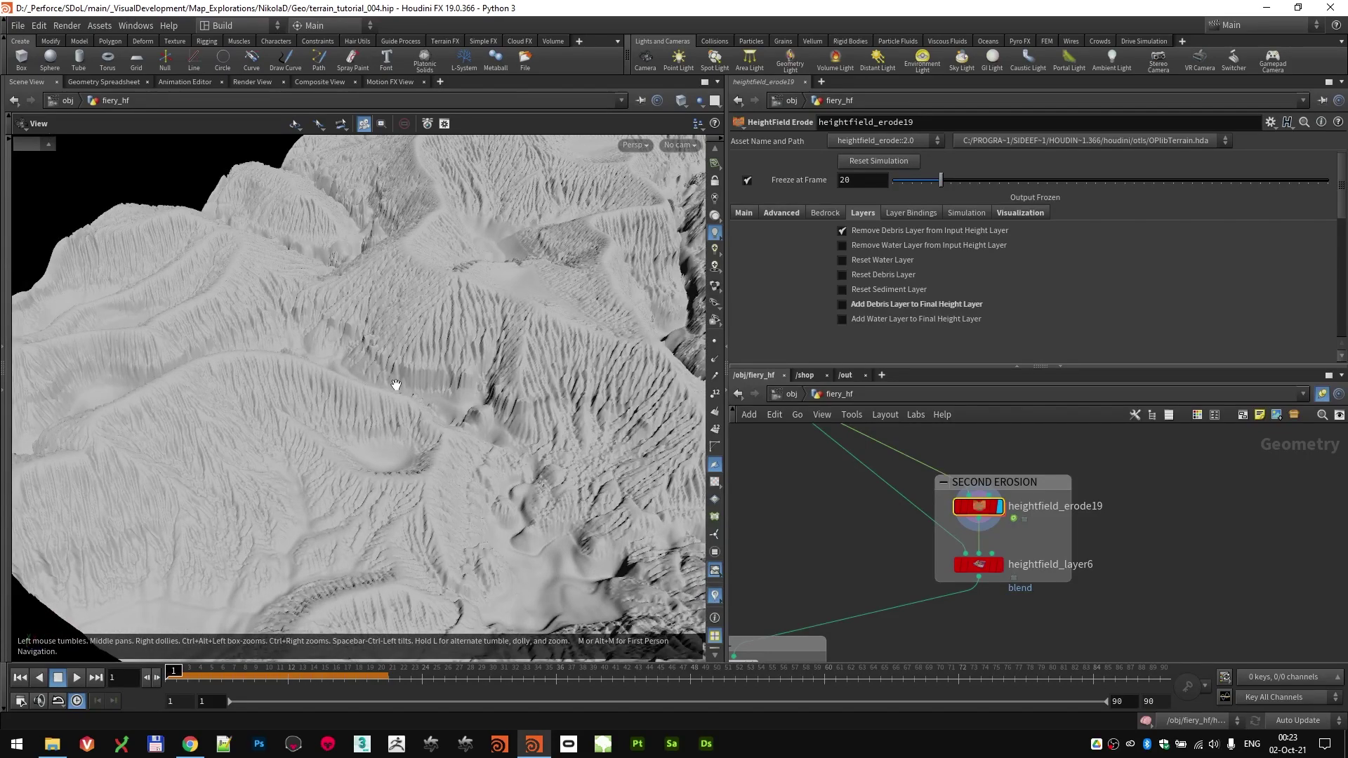
drag(411, 434, 642, 444)
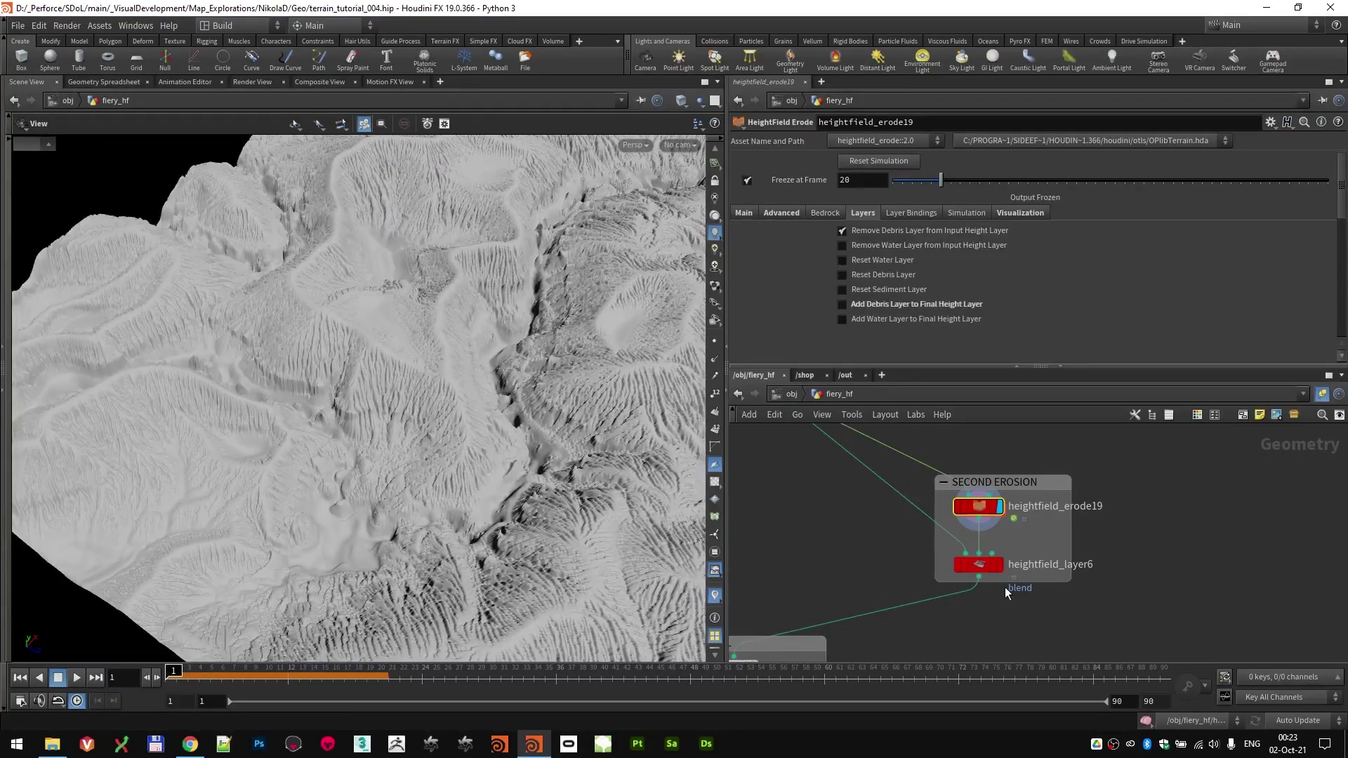
Step: Display heightfield_layer6 and examine its blend settings and the softened erosion on the terrain
click(979, 564)
click(981, 511)
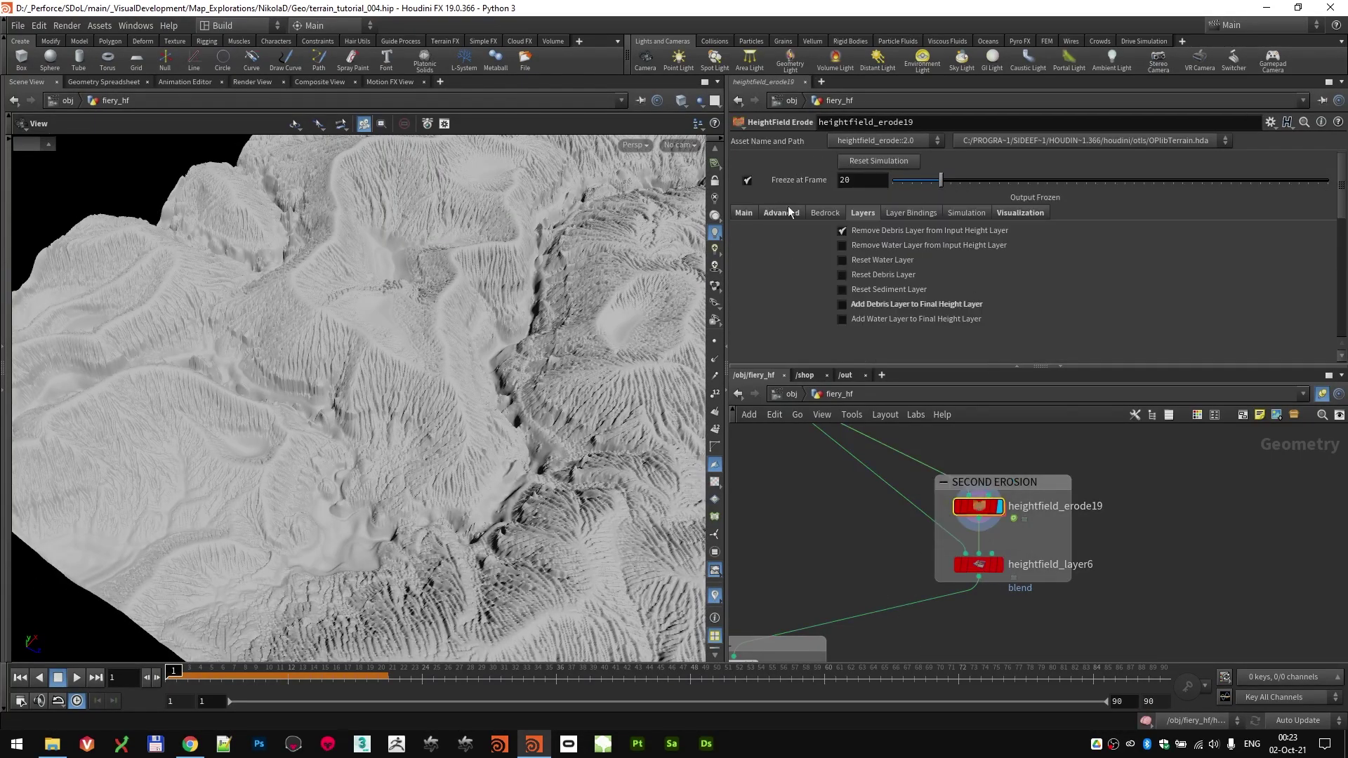
click(1001, 566)
click(980, 562)
scroll(470, 440, up, 1)
drag(470, 440, 344, 340)
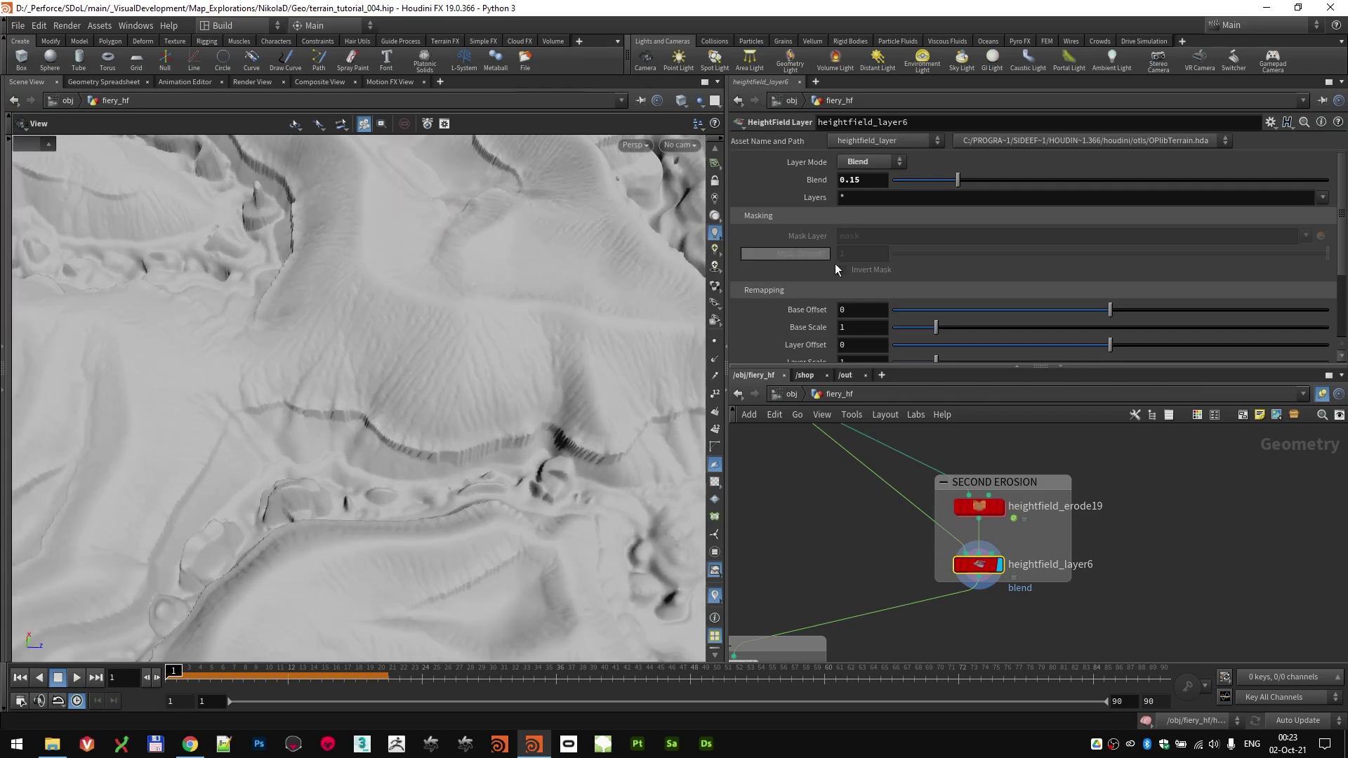
drag(335, 394, 365, 393)
Step: Display heightfield_layer5, heightfield_erode19 and heightfield_layer6 in turn to compare the terrain before, during and after the second erosion blend
scroll(895, 509, down, 3)
middle_drag(858, 528, 850, 500)
scroll(862, 505, up, 3)
click(859, 456)
mouse_move(916, 598)
middle_down()
mouse_move(920, 647)
mouse_move(897, 607)
middle_up()
scroll(898, 607, down, 3)
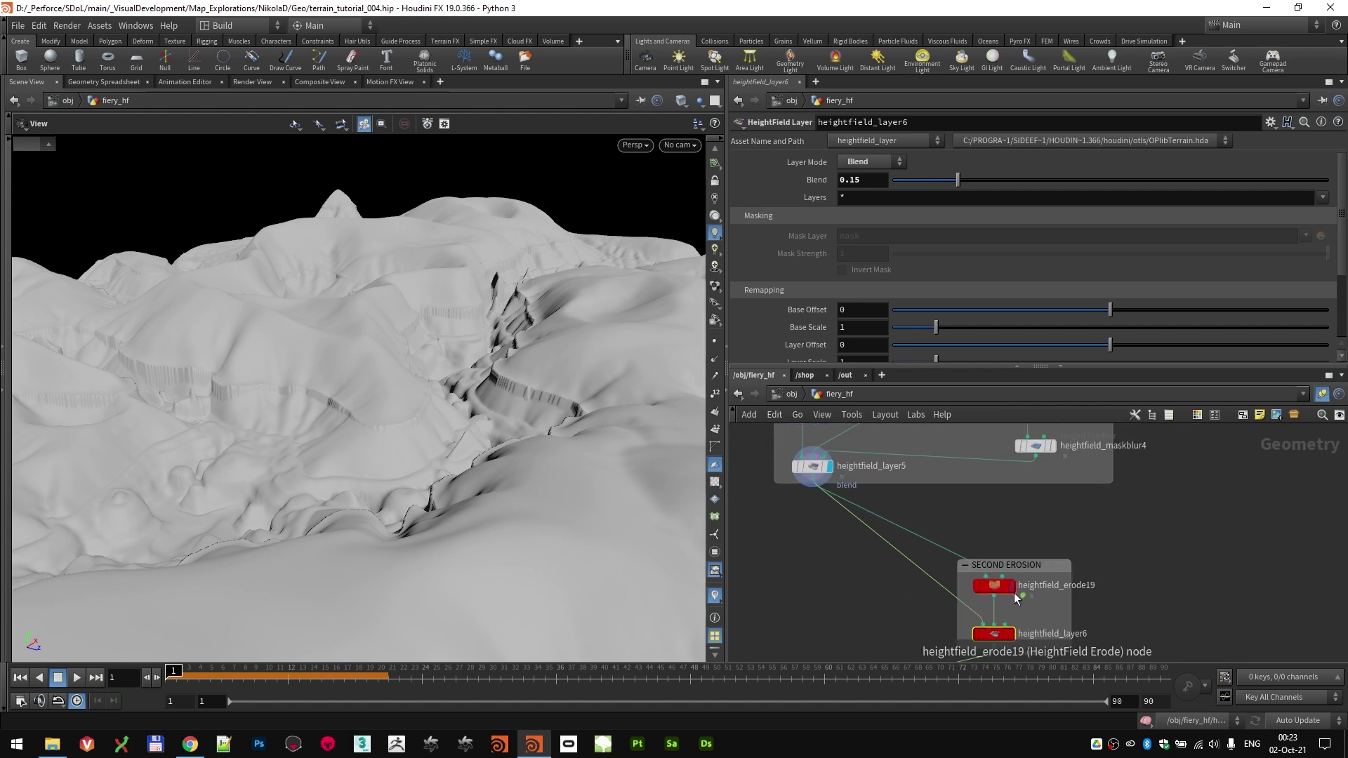
click(1011, 586)
middle_drag(1106, 604, 1104, 556)
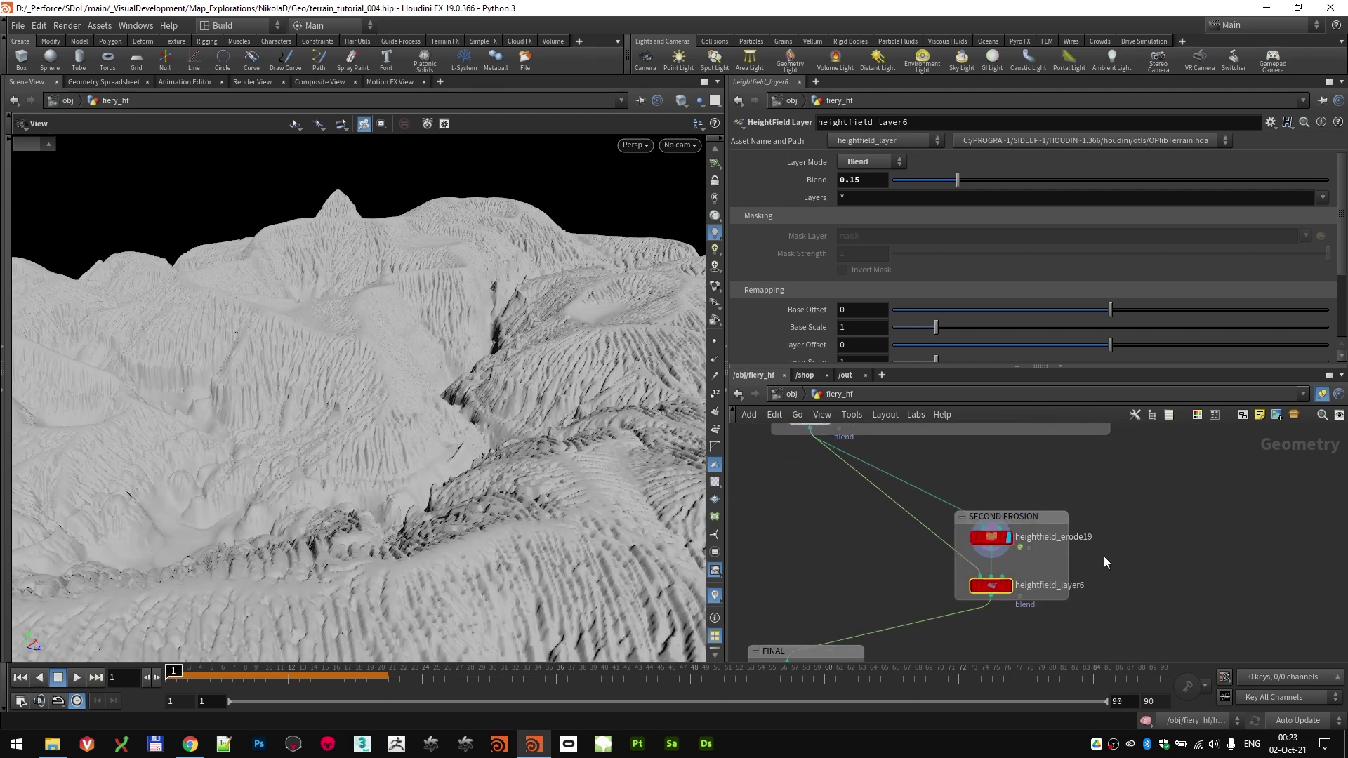
click(1009, 586)
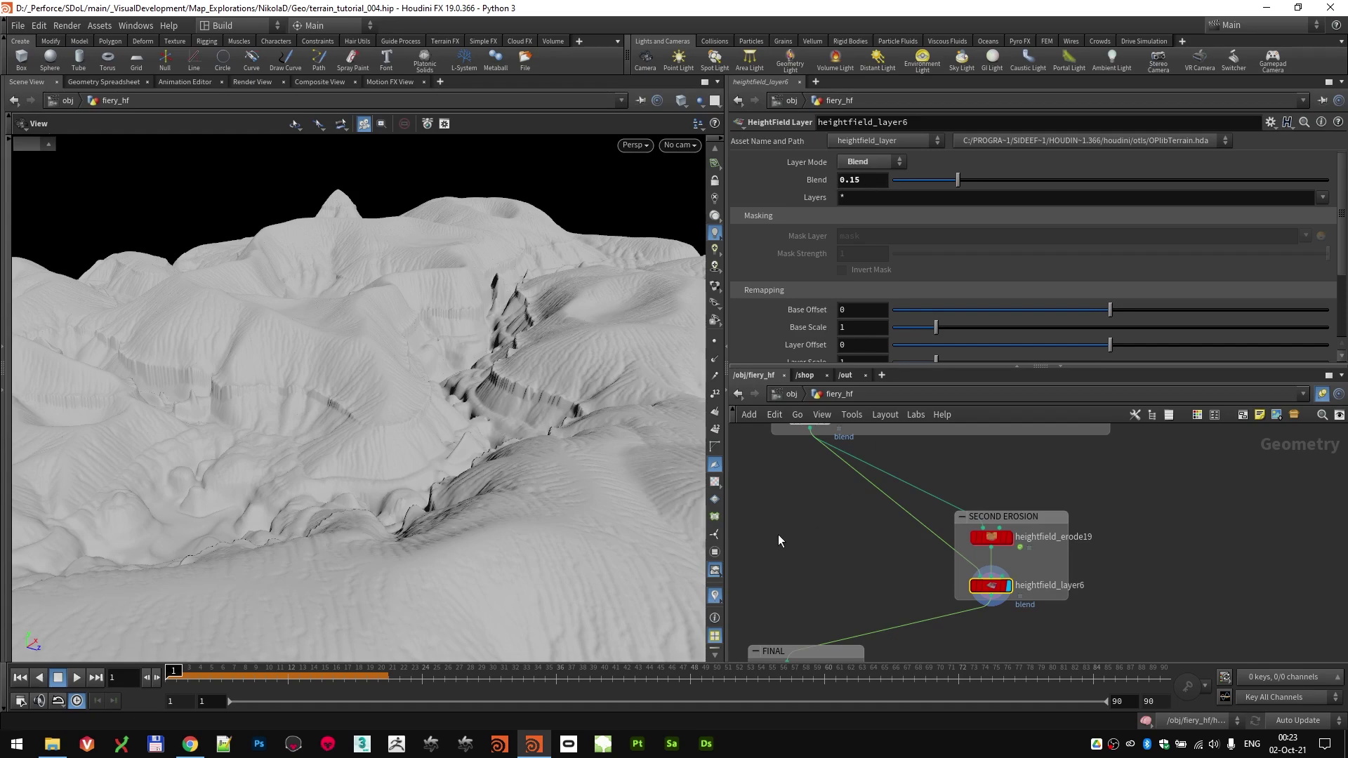
Step: Display heightfield_resample17 in the FINAL group and show its grid resolution settings
scroll(908, 301, down, 3)
middle_drag(878, 587, 945, 419)
scroll(990, 517, down, 1)
middle_drag(1001, 517, 1040, 552)
scroll(1040, 552, down, 1)
scroll(379, 428, up, 1)
drag(352, 443, 456, 421)
scroll(890, 560, up, 3)
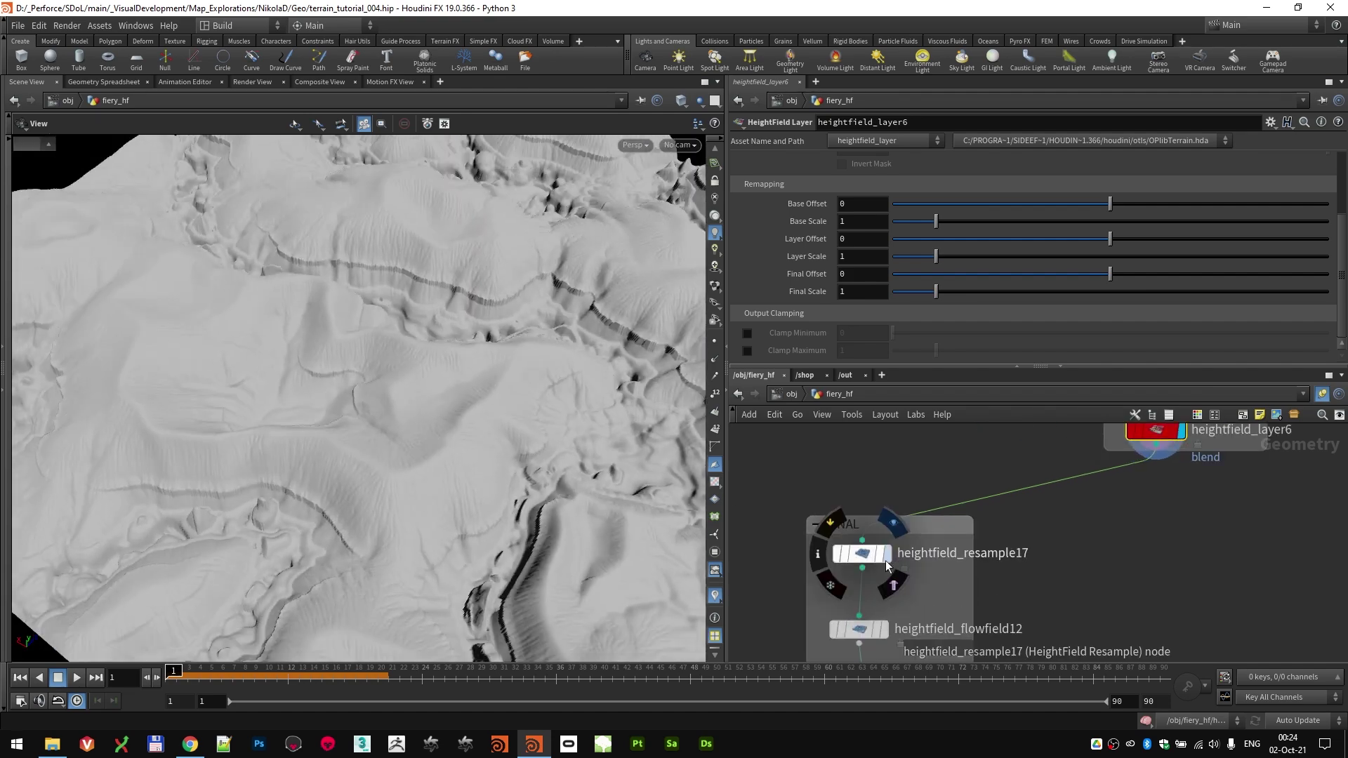
click(891, 560)
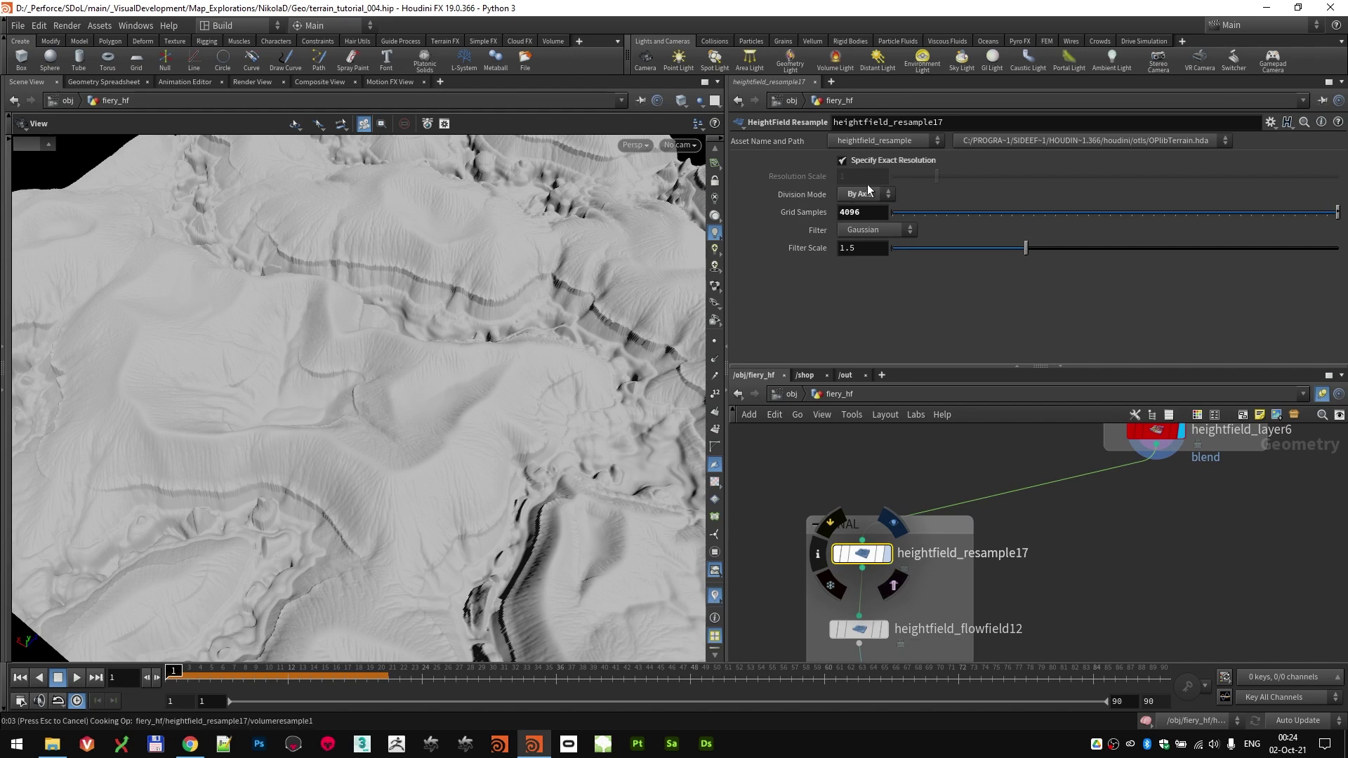
Step: Inspect the resampled terrain's slopes and cliffs up close from several angles
drag(455, 495, 484, 449)
scroll(425, 463, up, 3)
middle_drag(485, 449, 389, 507)
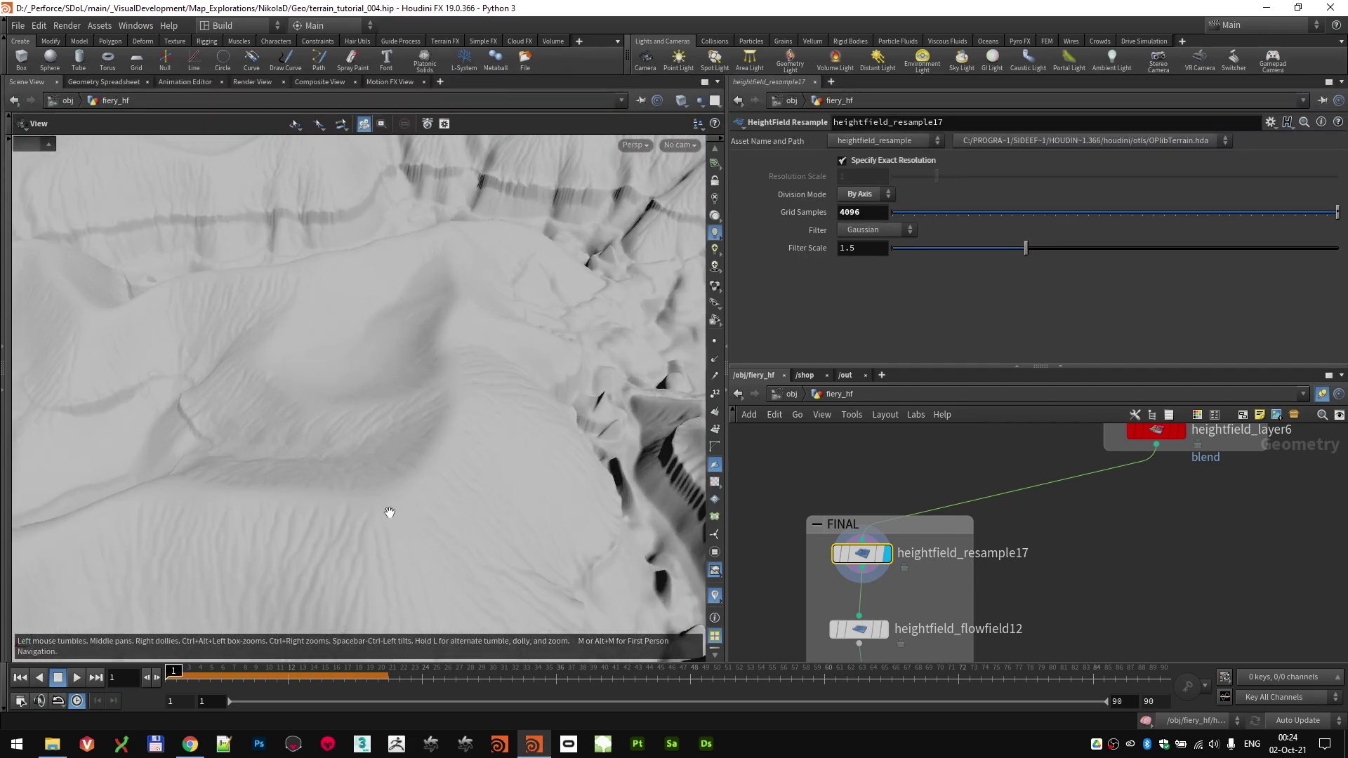
drag(390, 508, 371, 539)
middle_drag(502, 516, 351, 427)
drag(324, 447, 369, 413)
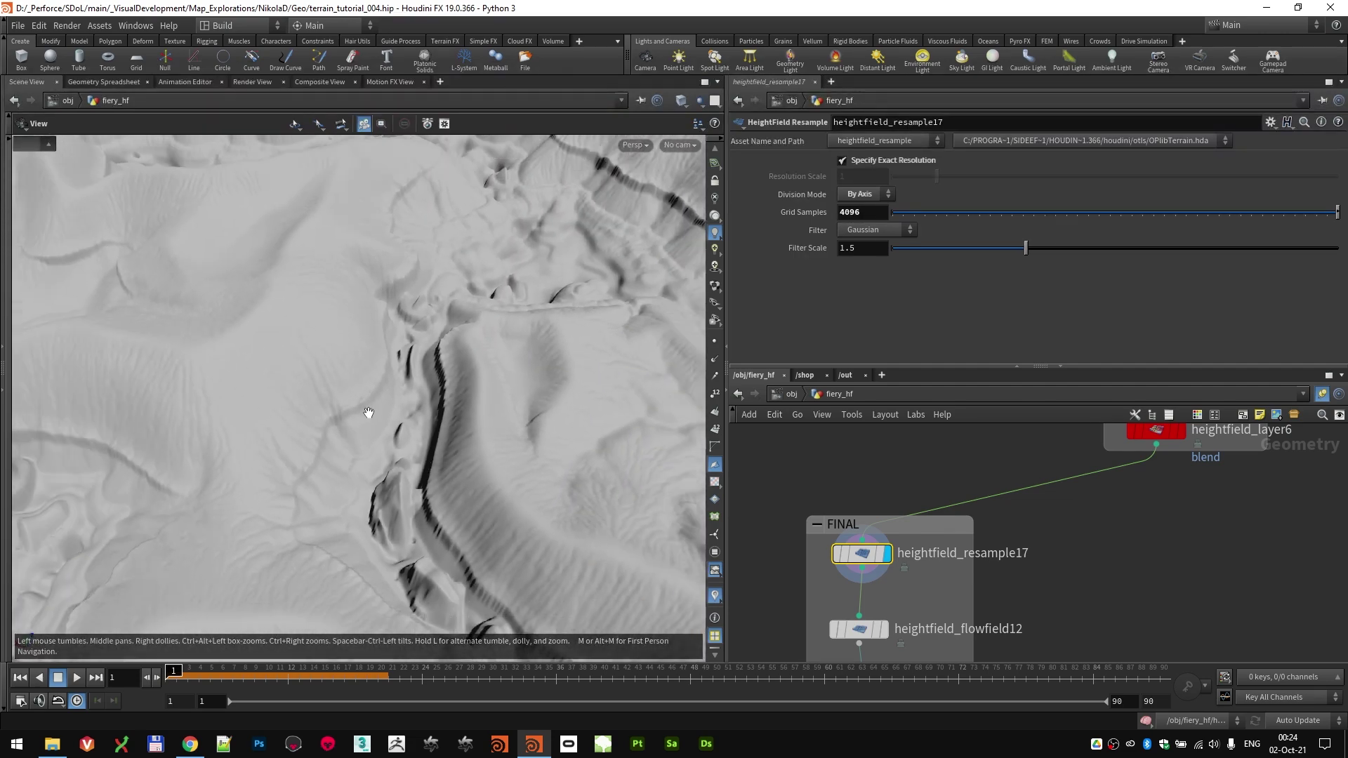
scroll(369, 413, down, 2)
Step: Display heightfield_flowfield12 and examine its flow mask together with the rain, spread and Copy to Mask settings
middle_drag(1072, 612, 1122, 488)
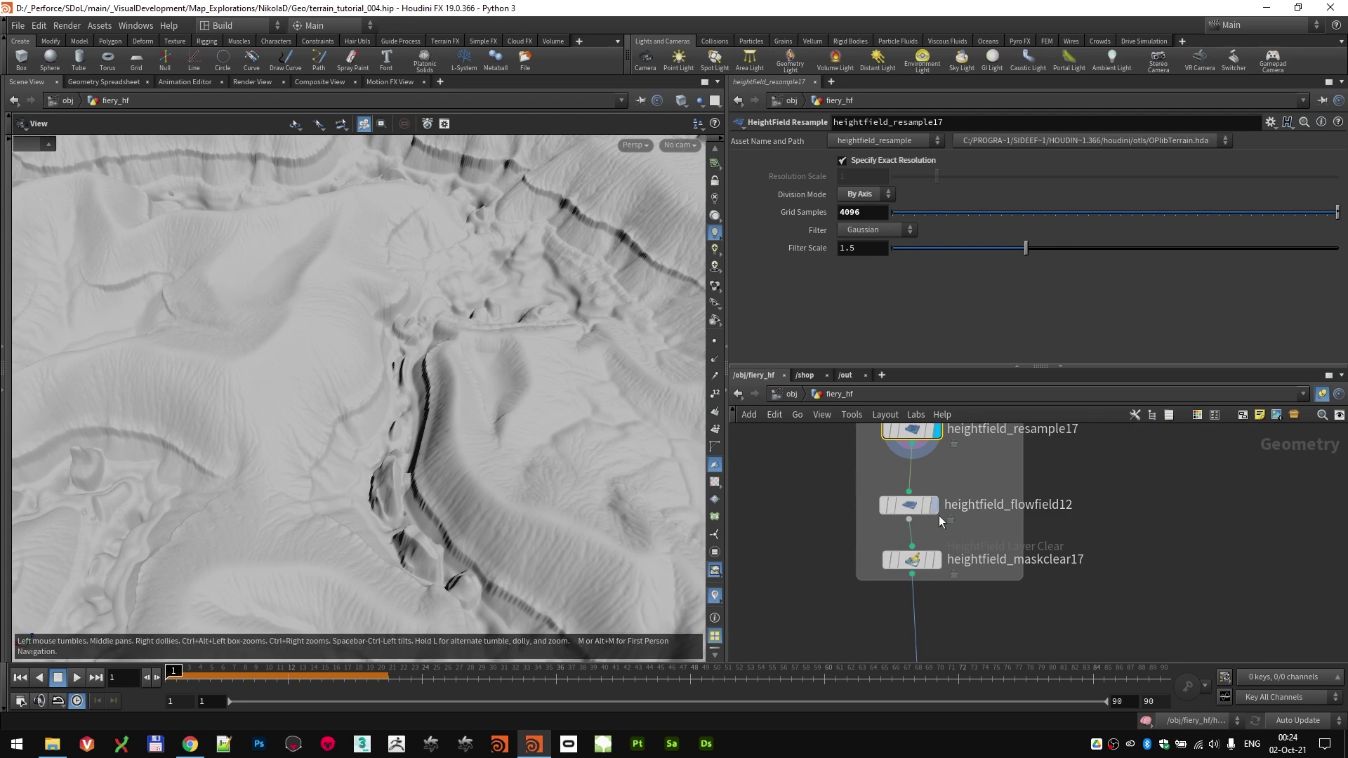
click(934, 510)
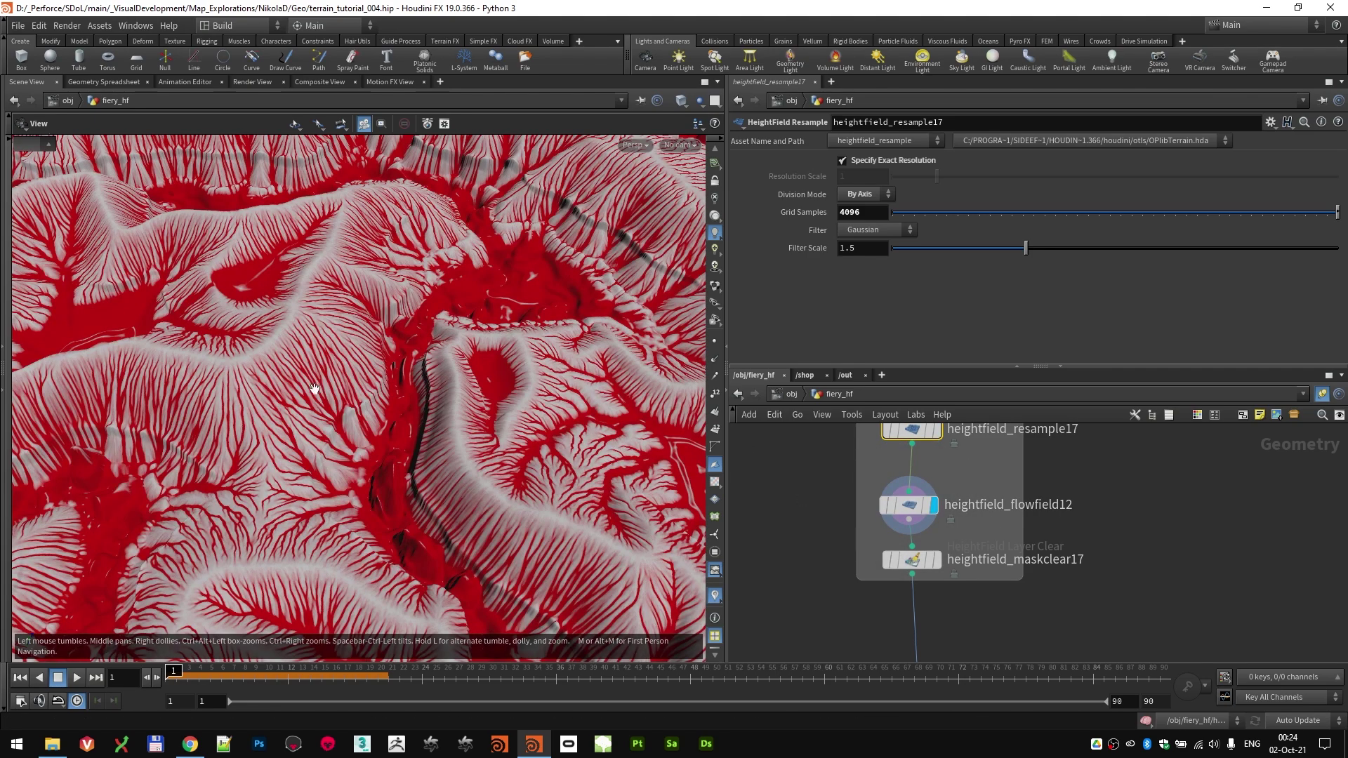
right_drag(316, 390, 372, 390)
click(909, 507)
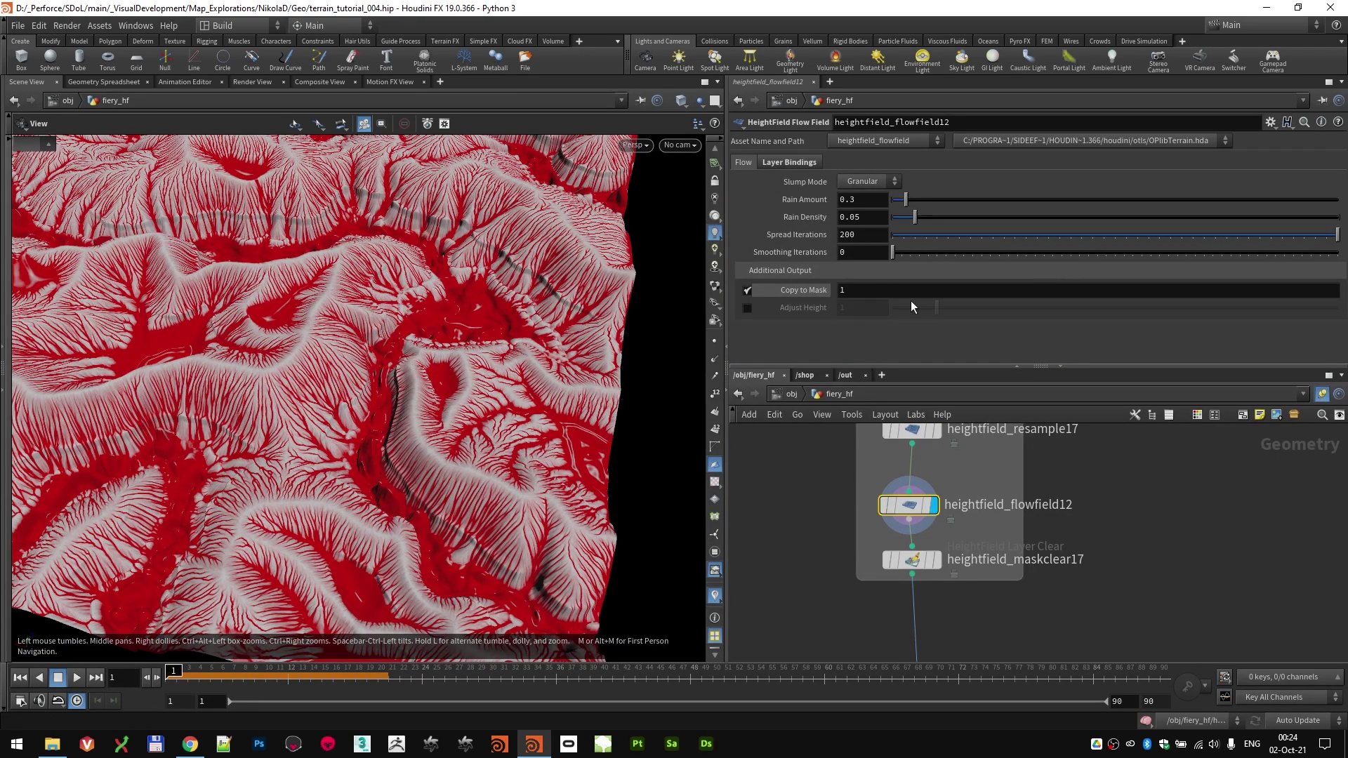
Step: Display heightfield_maskclear17 and inspect the terrain with the flow mask cleared from several angles
click(937, 561)
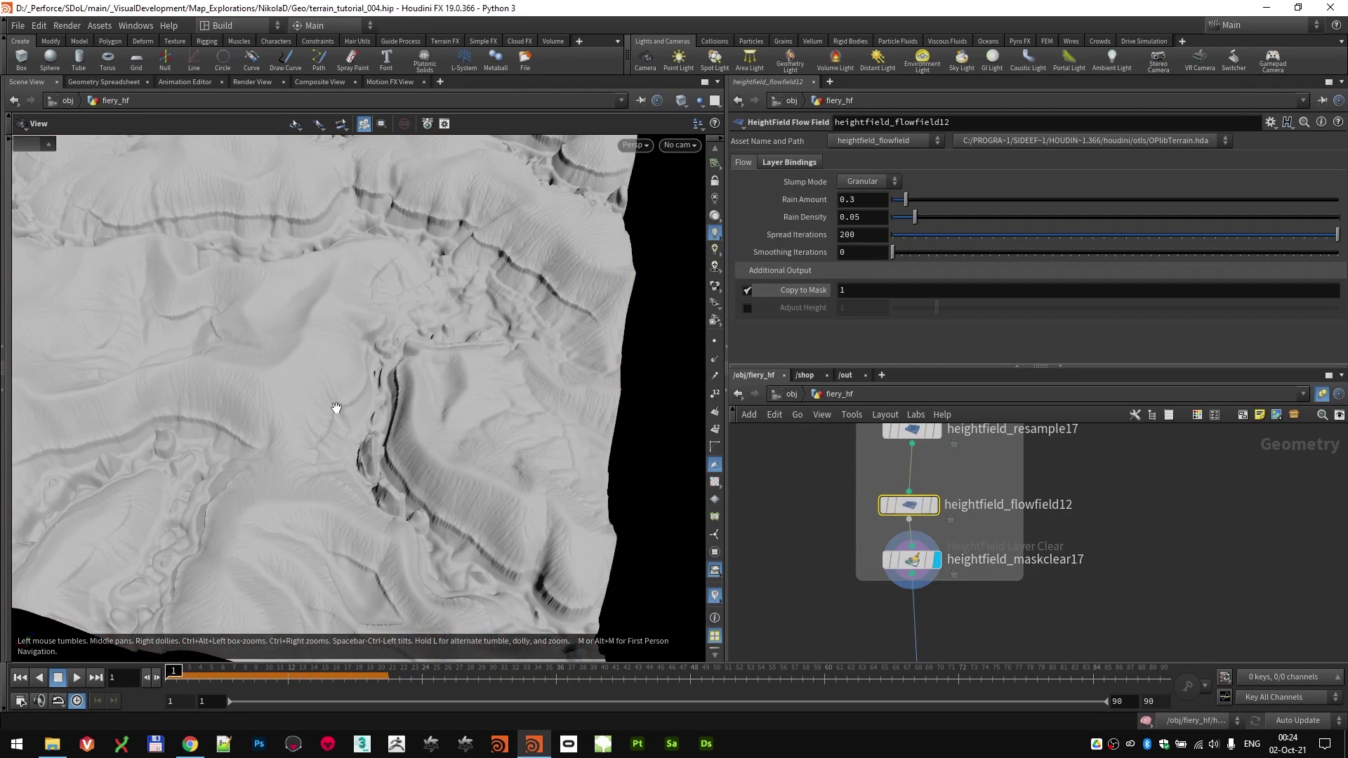
drag(341, 412, 421, 434)
mouse_move(909, 509)
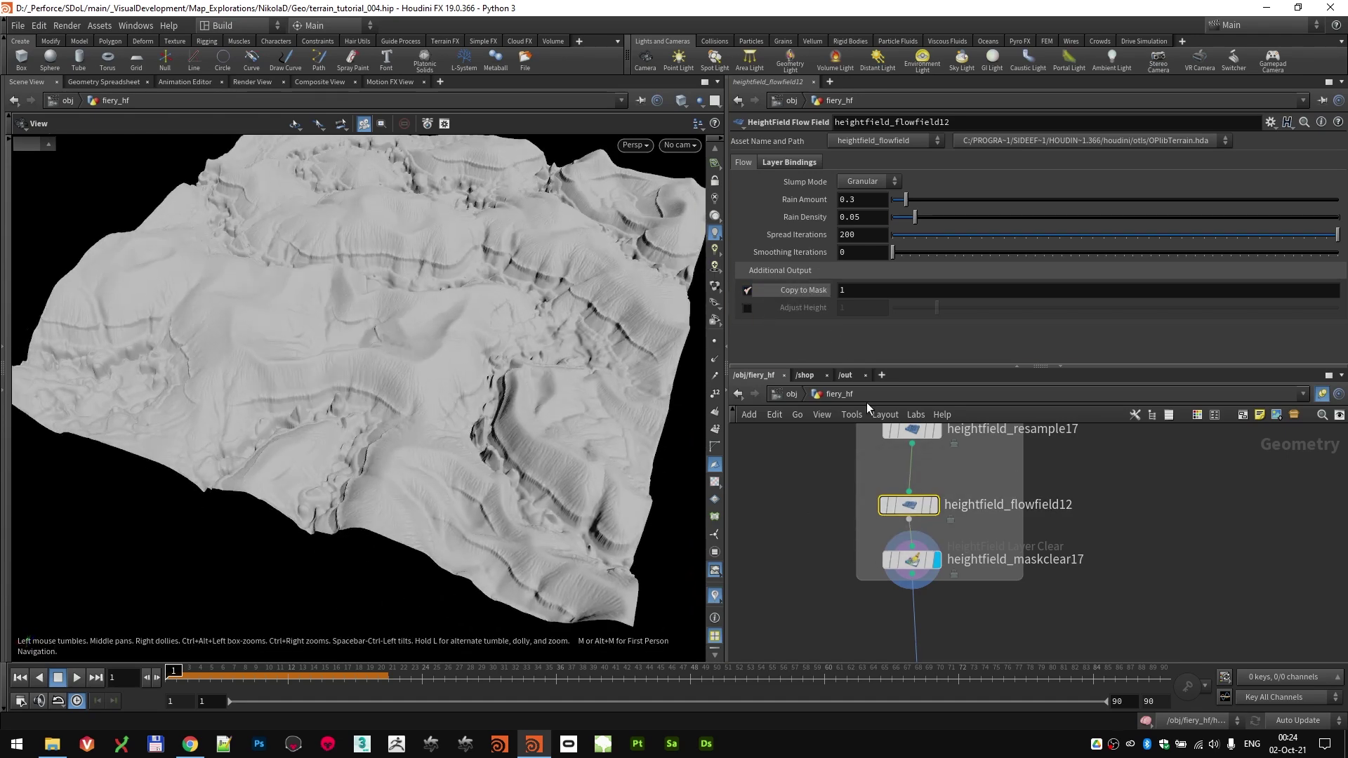
drag(313, 349, 383, 309)
Step: Select filecache6 in the CACHE group and show its geometry file and save settings
scroll(1096, 567, down, 3)
middle_drag(1075, 636, 1042, 537)
scroll(1042, 538, up, 3)
drag(757, 516, 1145, 634)
drag(344, 351, 623, 469)
scroll(1152, 579, down, 3)
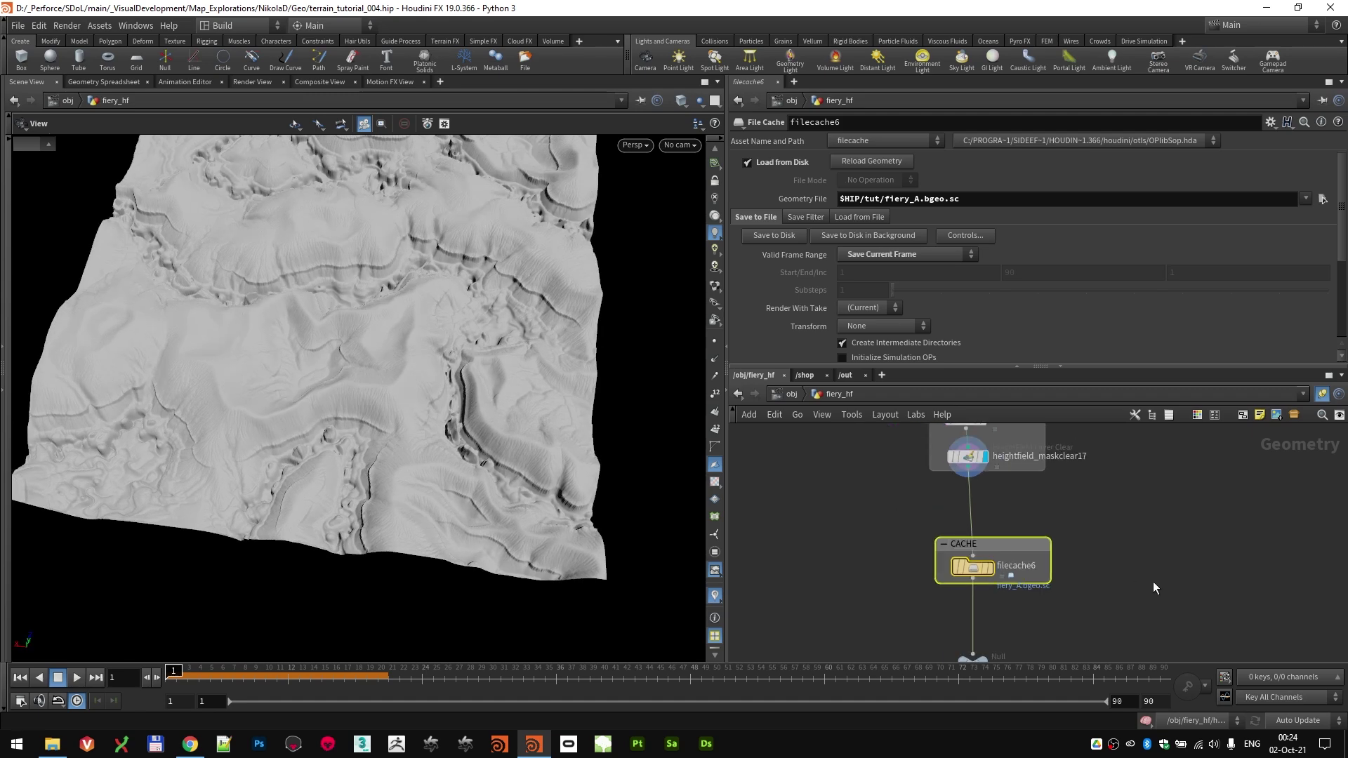
Step: Display heightfield_quickshade1 in the TEXTURE AND PREVIS group and show its shading and texture settings
middle_drag(1152, 580, 1077, 483)
middle_drag(1086, 537, 1035, 509)
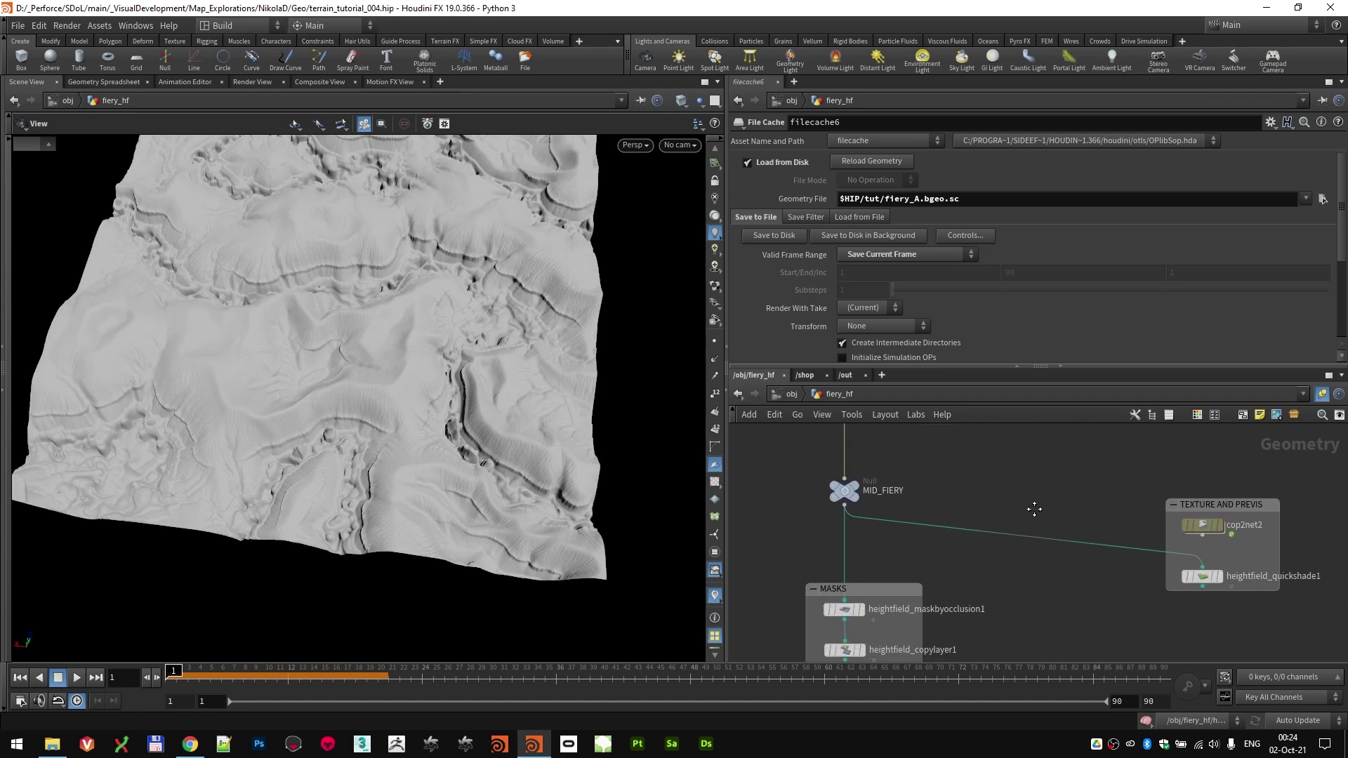
scroll(1030, 550, up, 5)
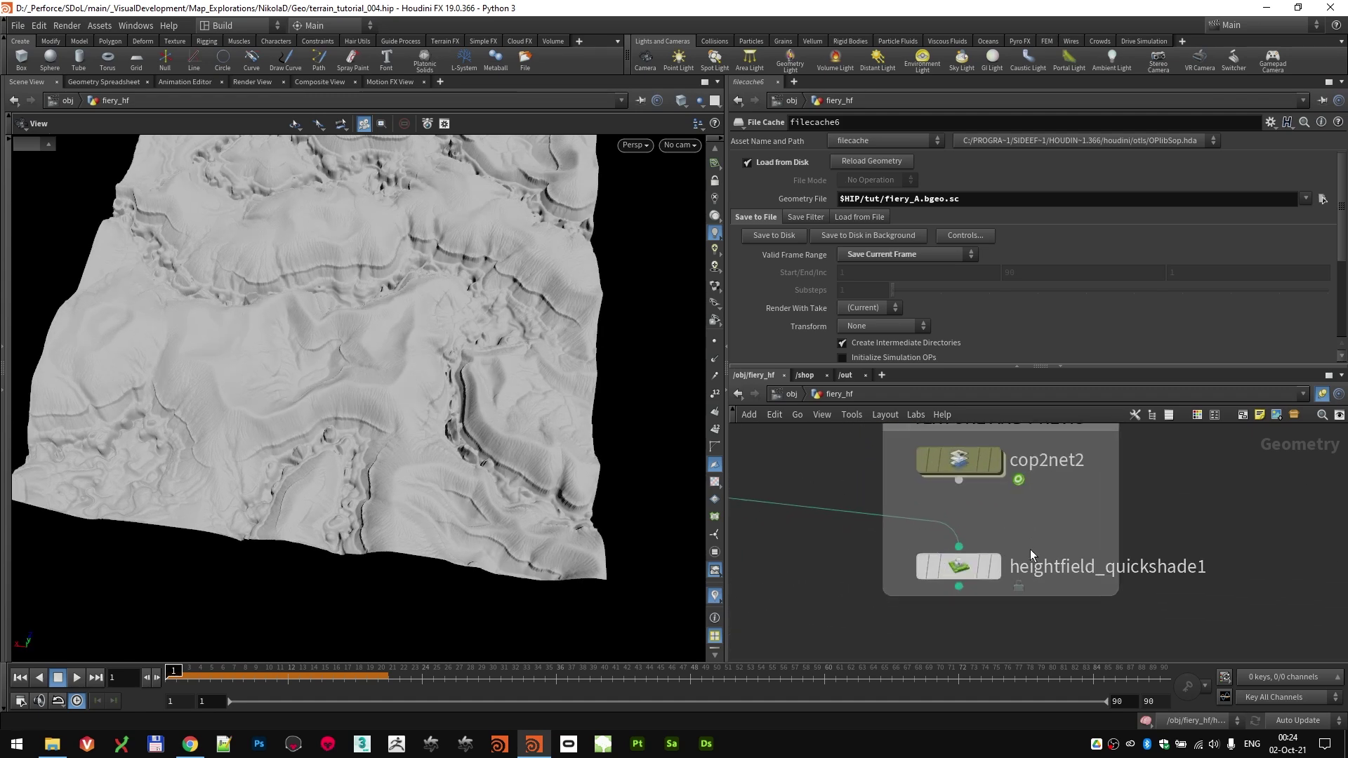
click(997, 567)
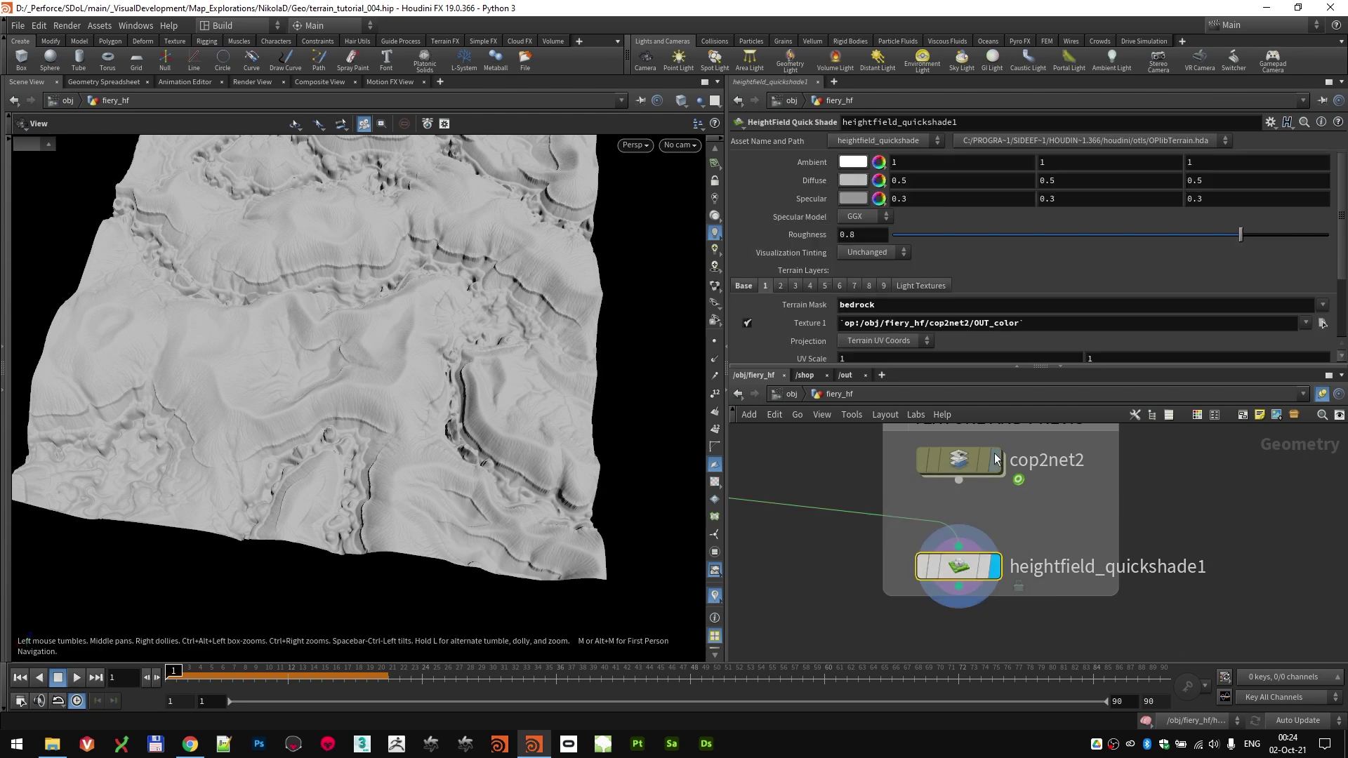
Step: Display heightfield_maskbyocclusion1 in the MASKS group and examine its occlusion mask, ramp and quality settings
scroll(954, 469, down, 4)
middle_drag(871, 513, 992, 511)
middle_drag(911, 533, 1087, 533)
middle_drag(903, 554, 829, 503)
scroll(830, 486, up, 3)
scroll(1072, 521, down, 3)
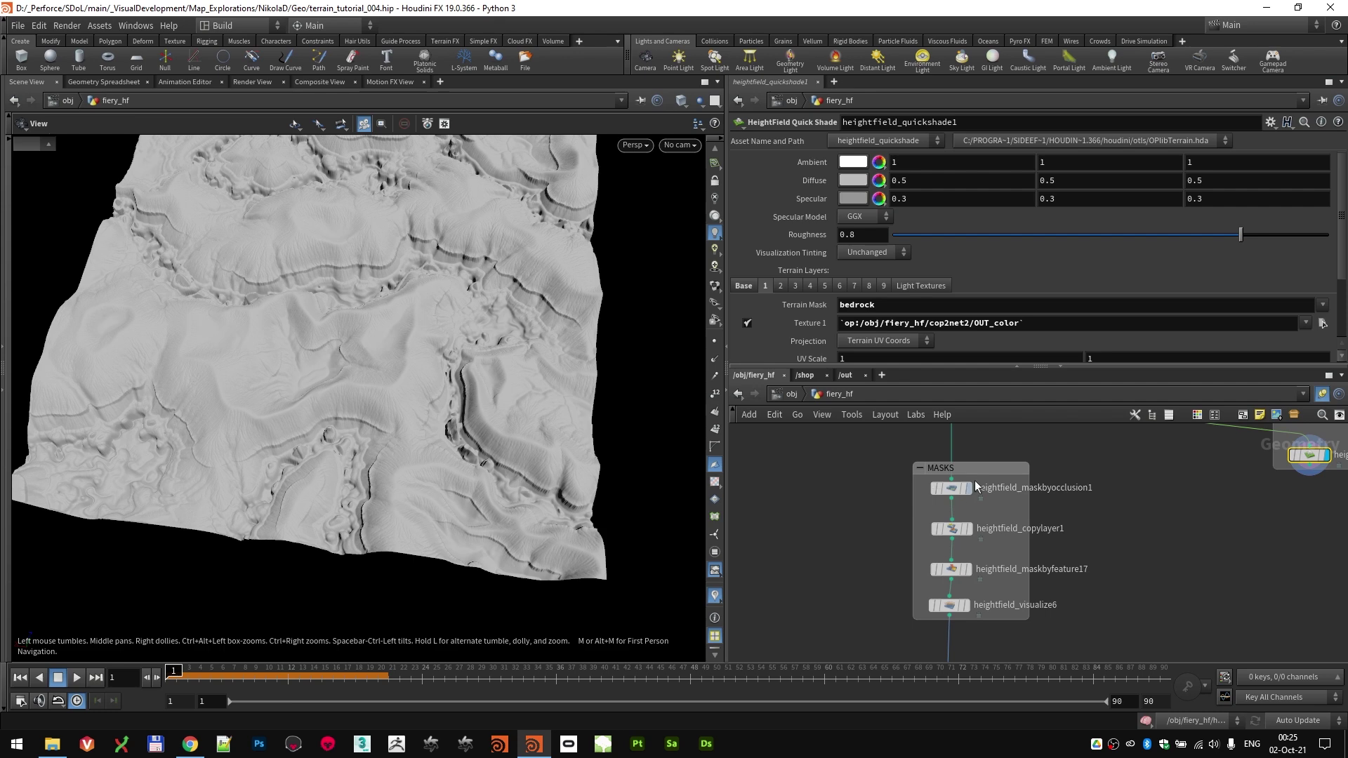
scroll(953, 492, up, 1)
click(953, 492)
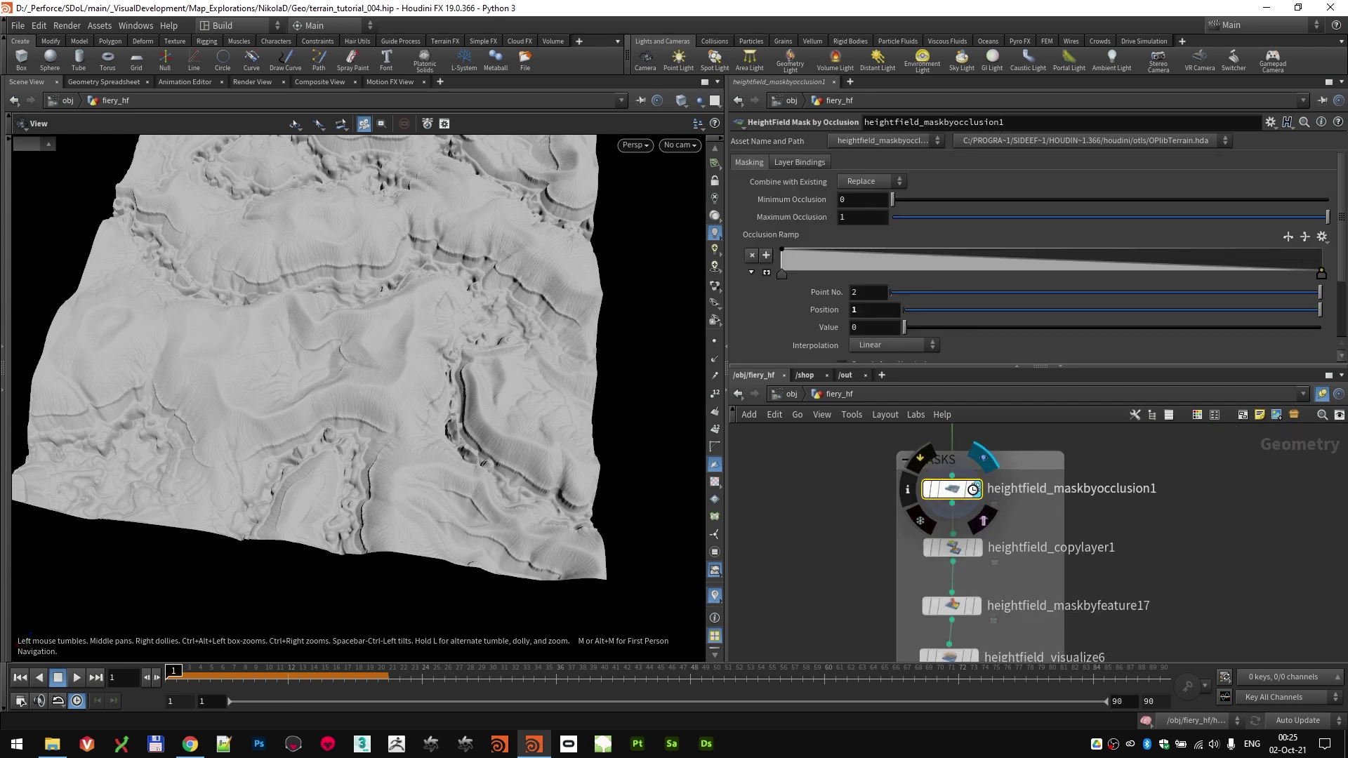
click(974, 489)
drag(450, 365, 374, 316)
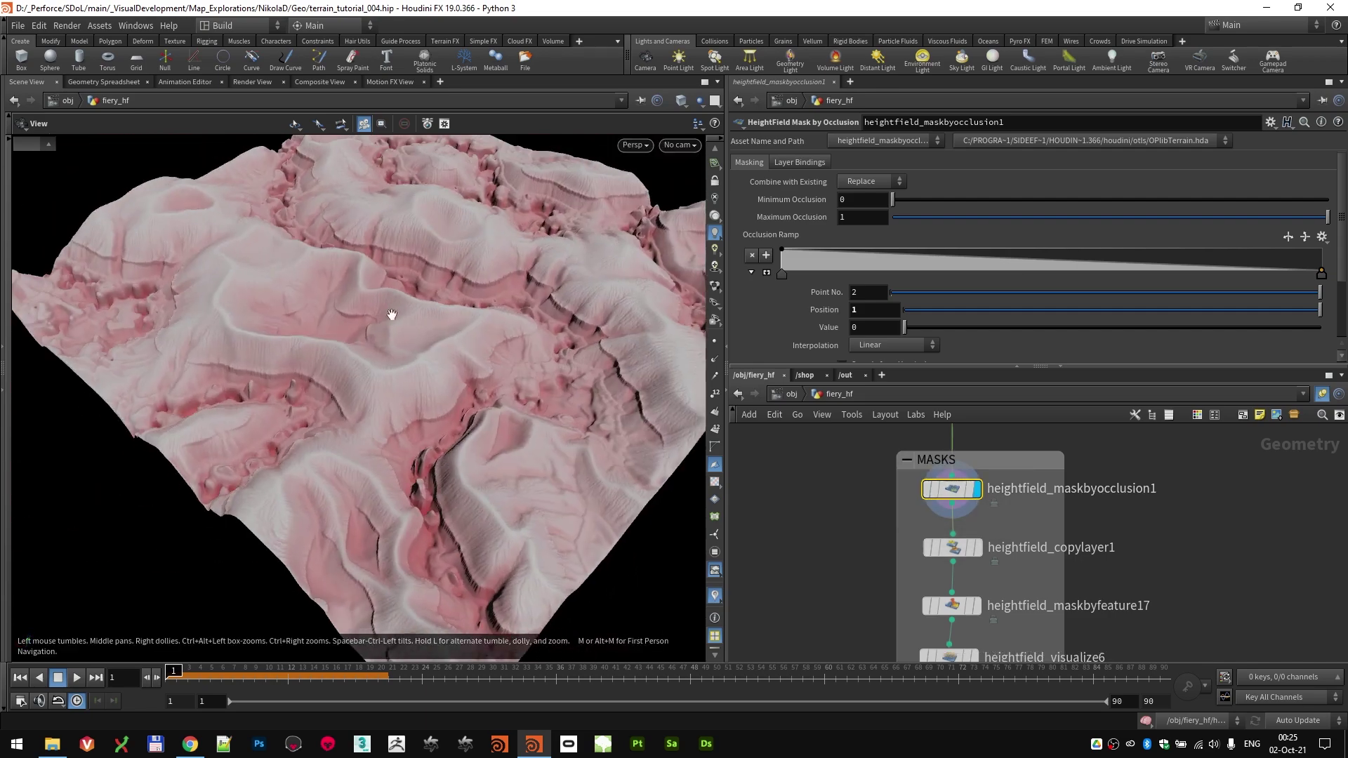
scroll(375, 316, down, 1)
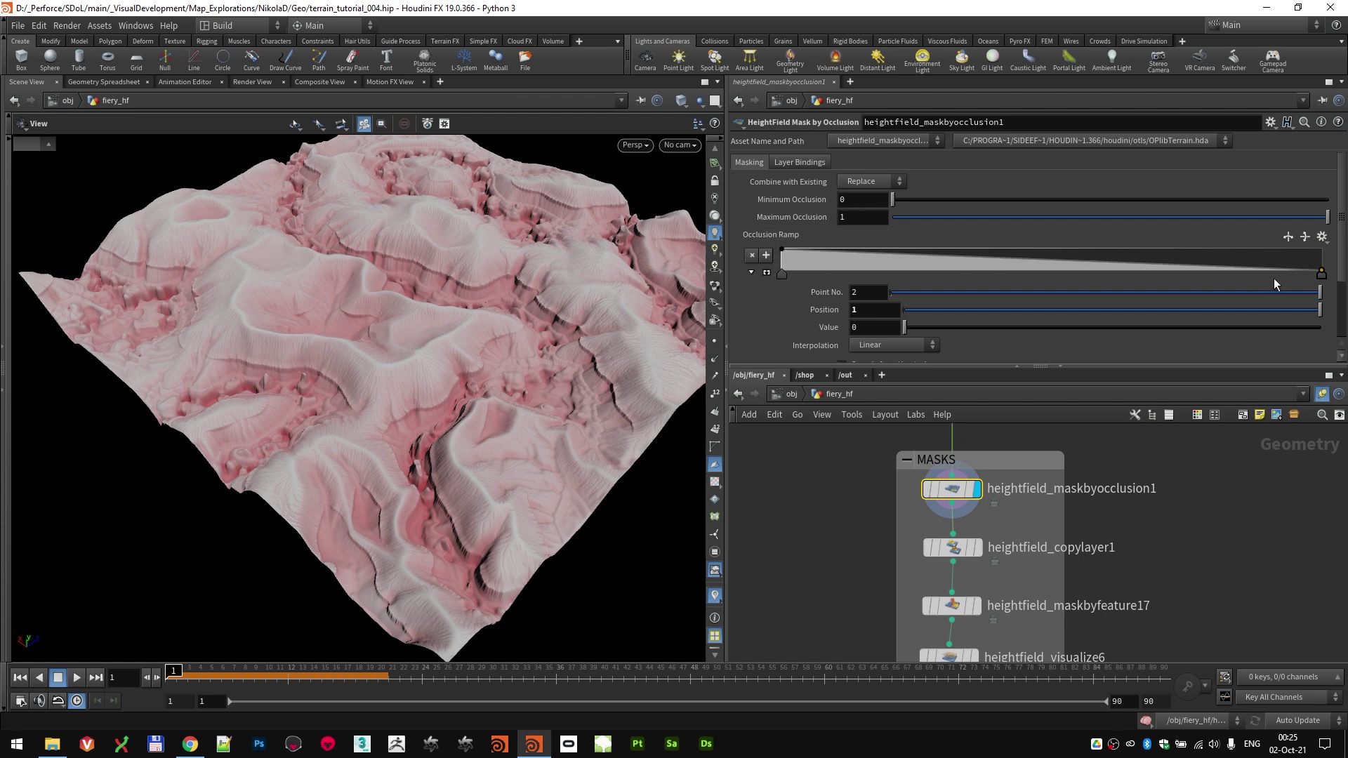
scroll(862, 284, down, 3)
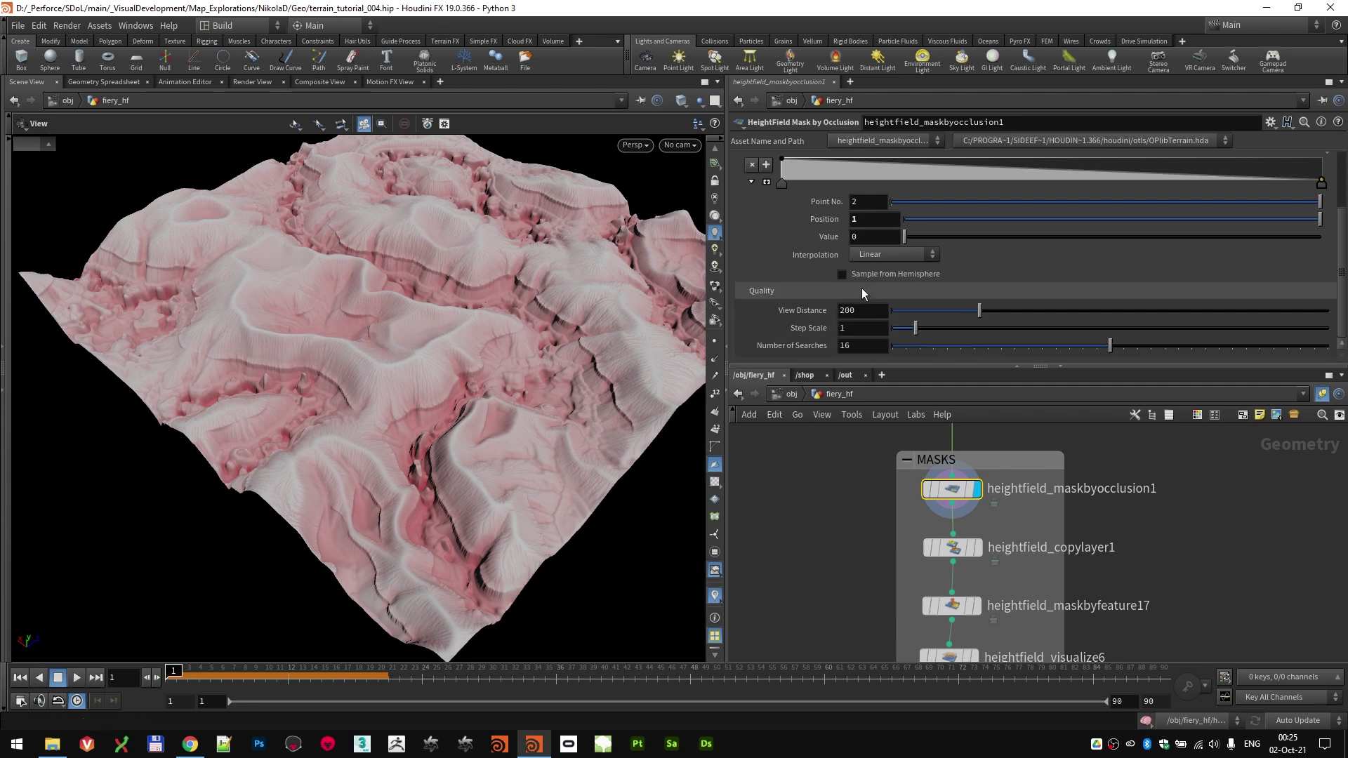
Step: Display heightfield_copylayer1 and show the source and destination layers used to store the occlusion mask
middle_drag(928, 564, 923, 514)
click(975, 503)
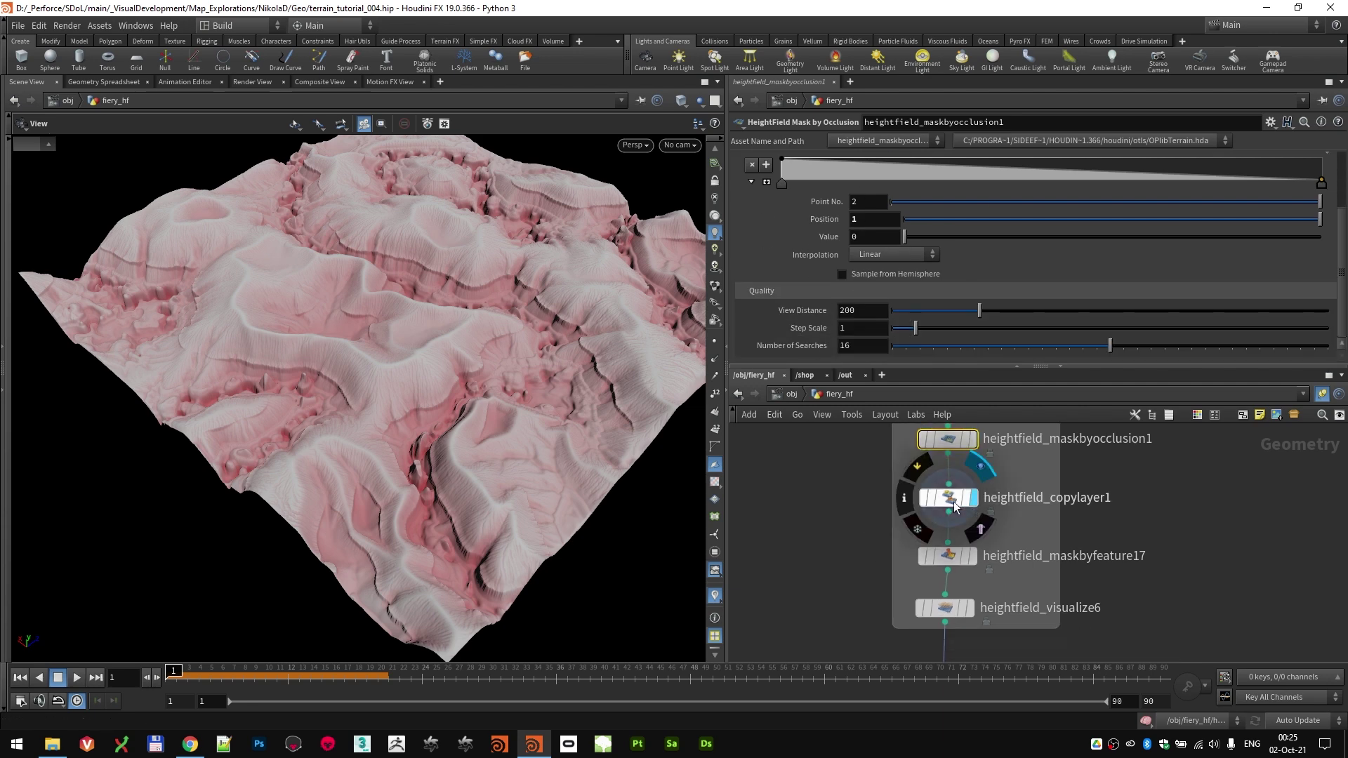
click(952, 502)
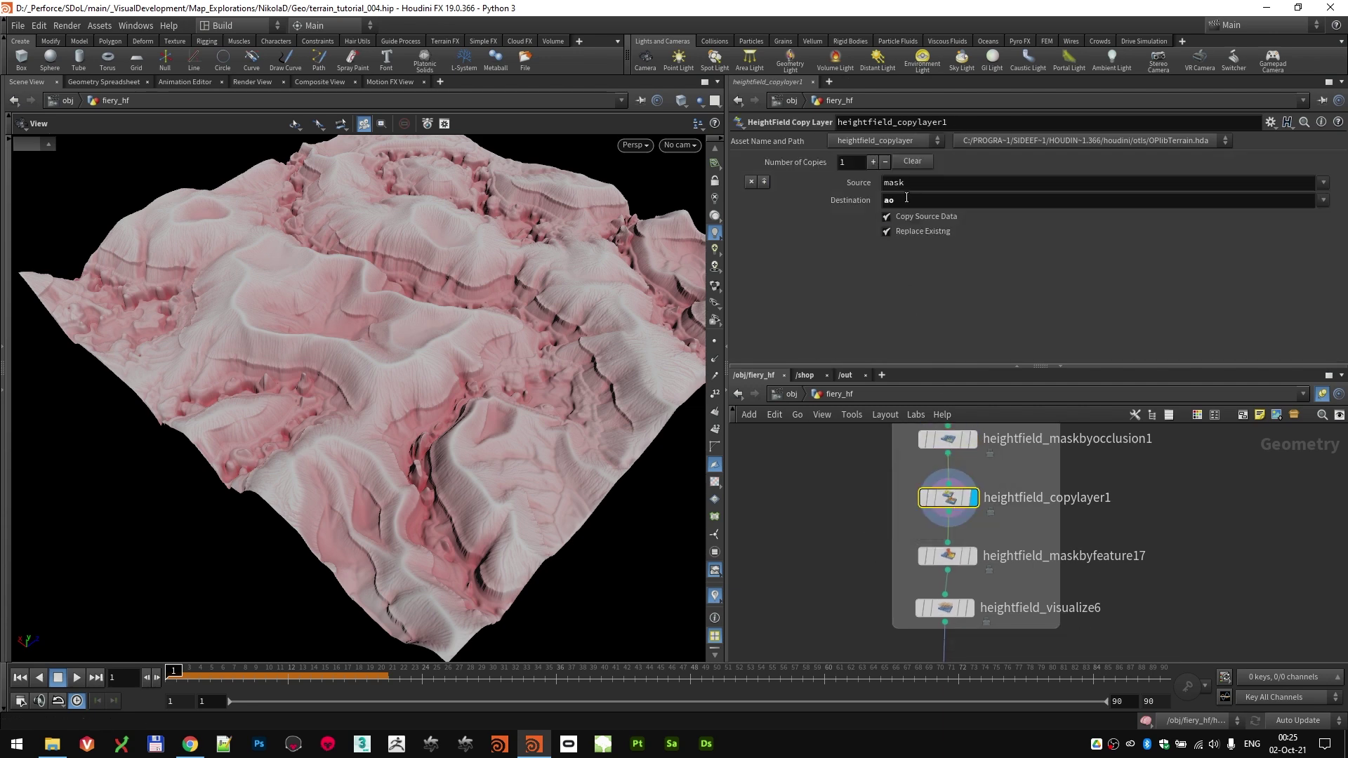
scroll(404, 334, up, 2)
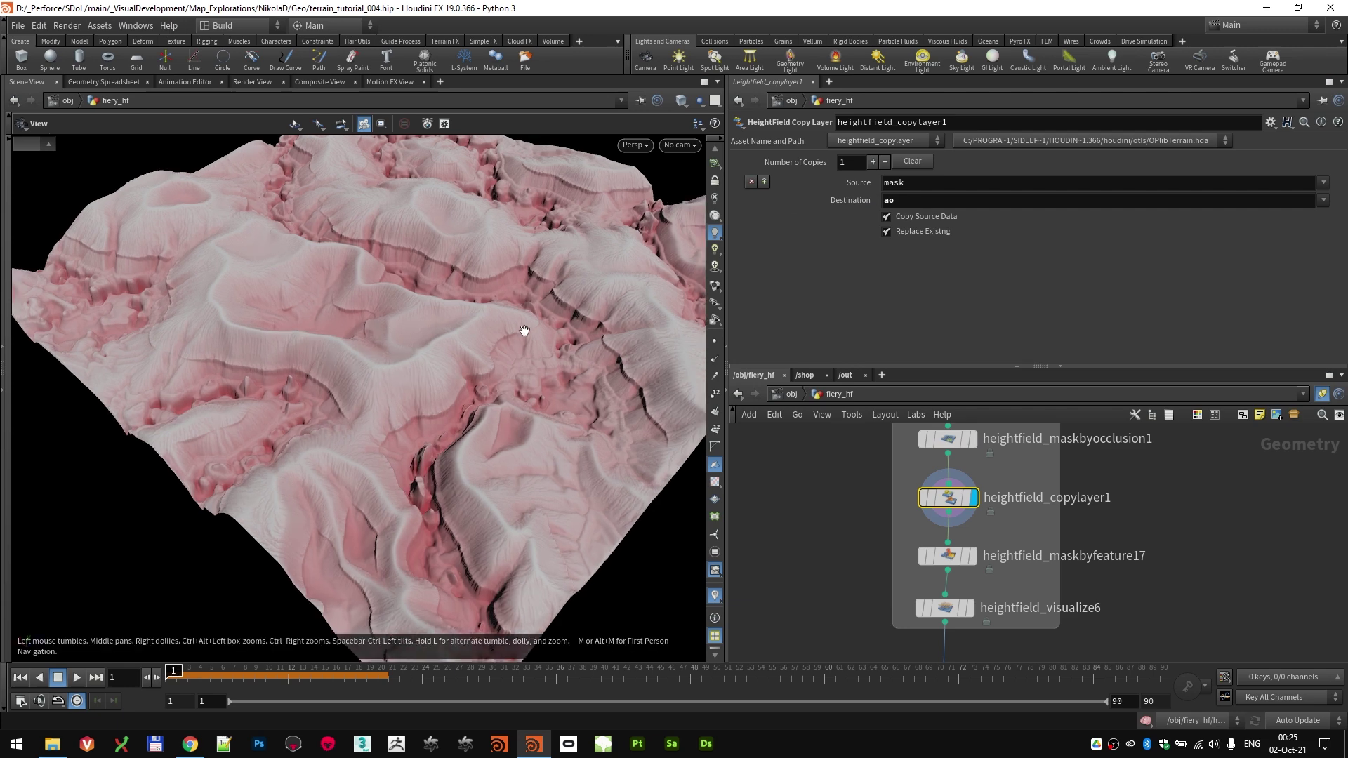
Step: Display heightfield_maskbyfeature17 and examine its Mask by Curvature settings and the masked ridges and valleys up close
click(972, 562)
click(958, 562)
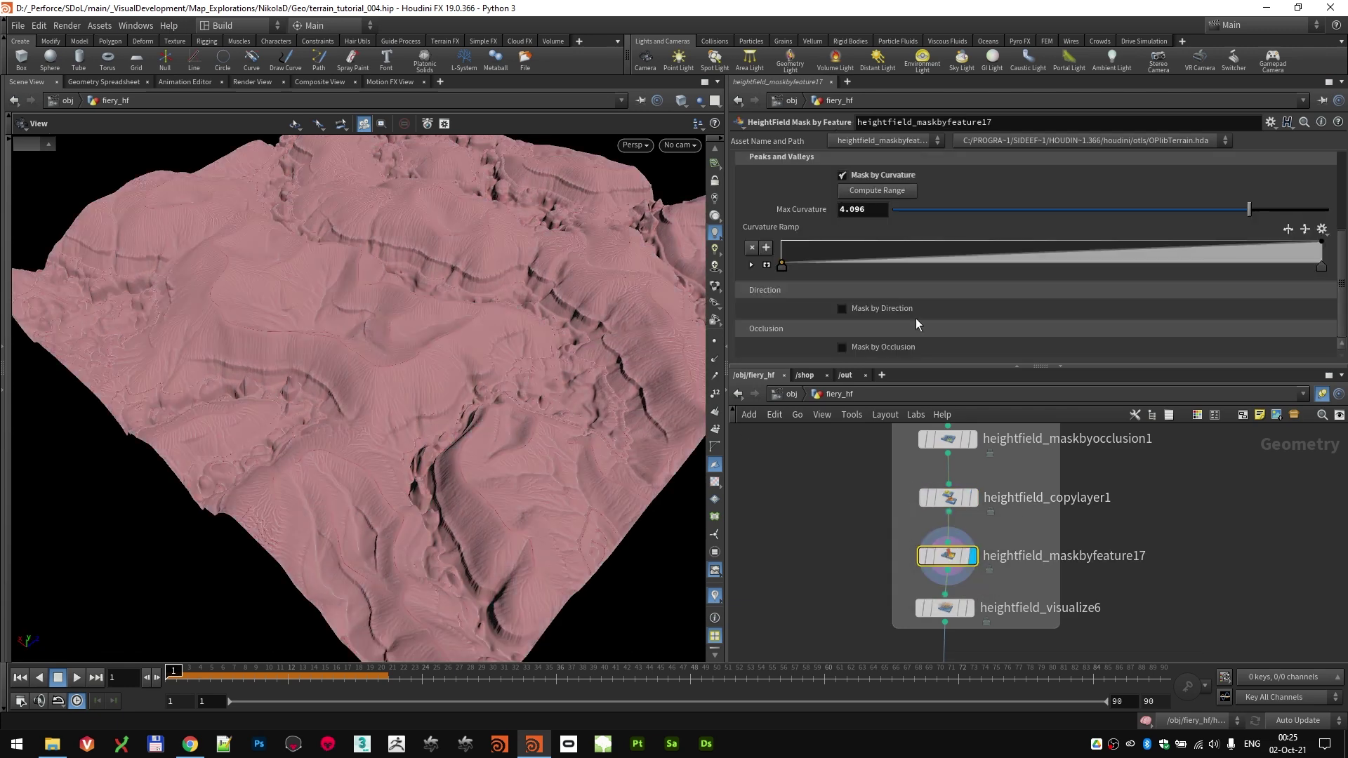
scroll(791, 239, up, 2)
scroll(899, 205, up, 3)
scroll(824, 250, down, 4)
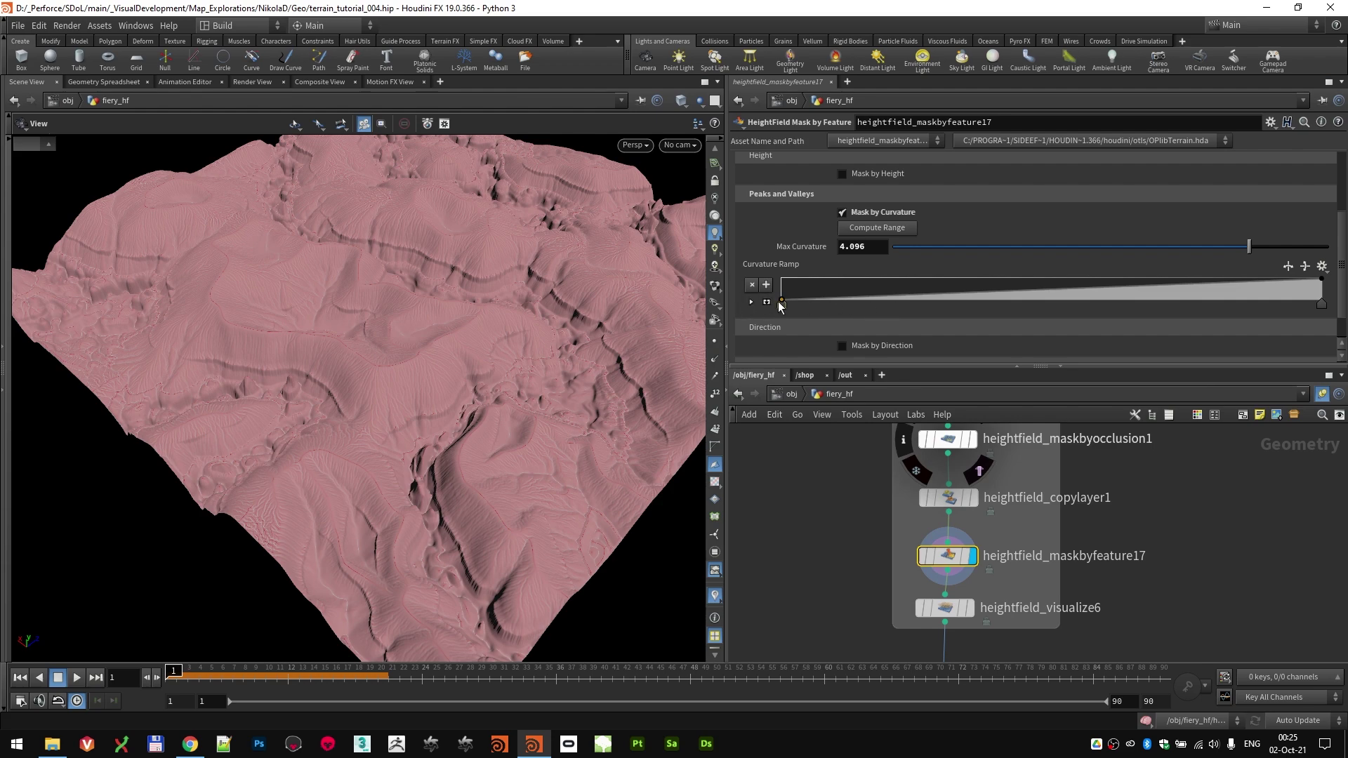
drag(345, 371, 380, 382)
right_drag(379, 382, 394, 371)
scroll(394, 372, down, 10)
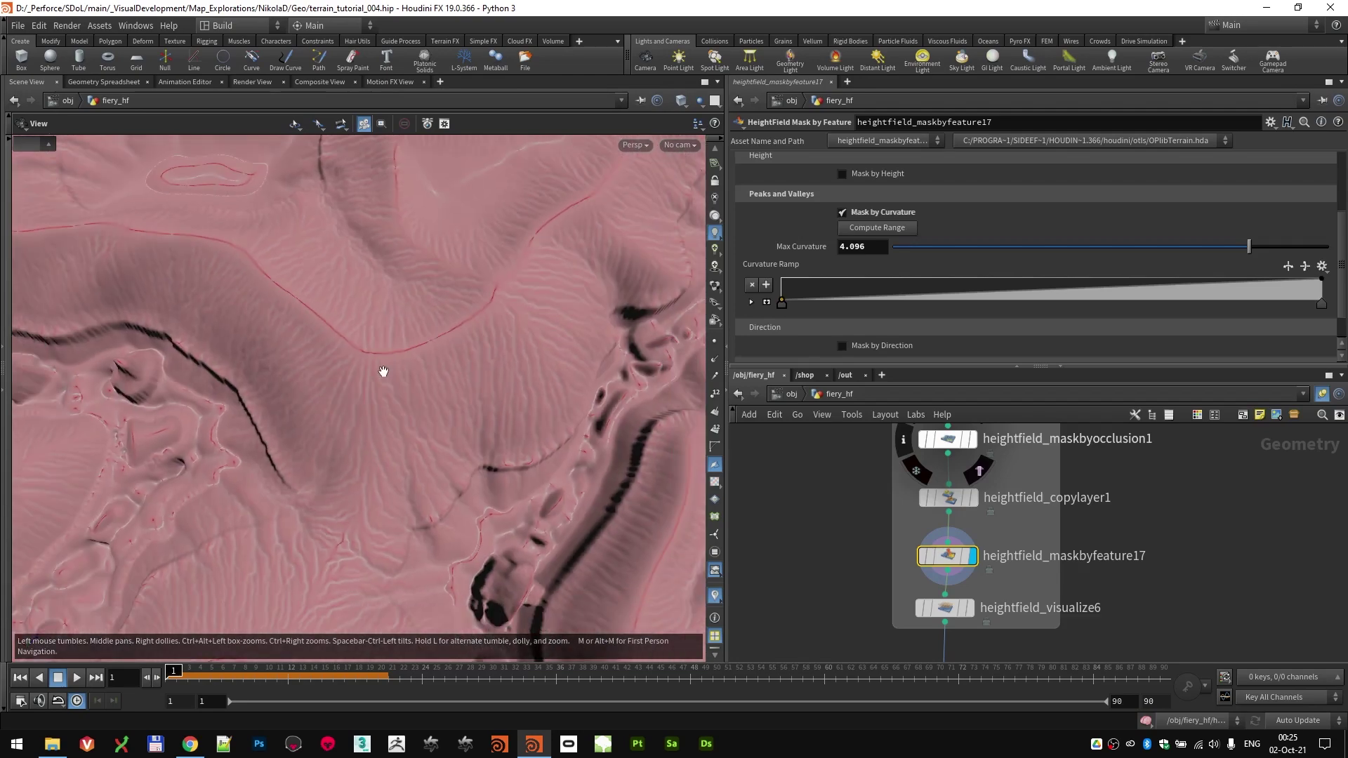
scroll(425, 372, up, 5)
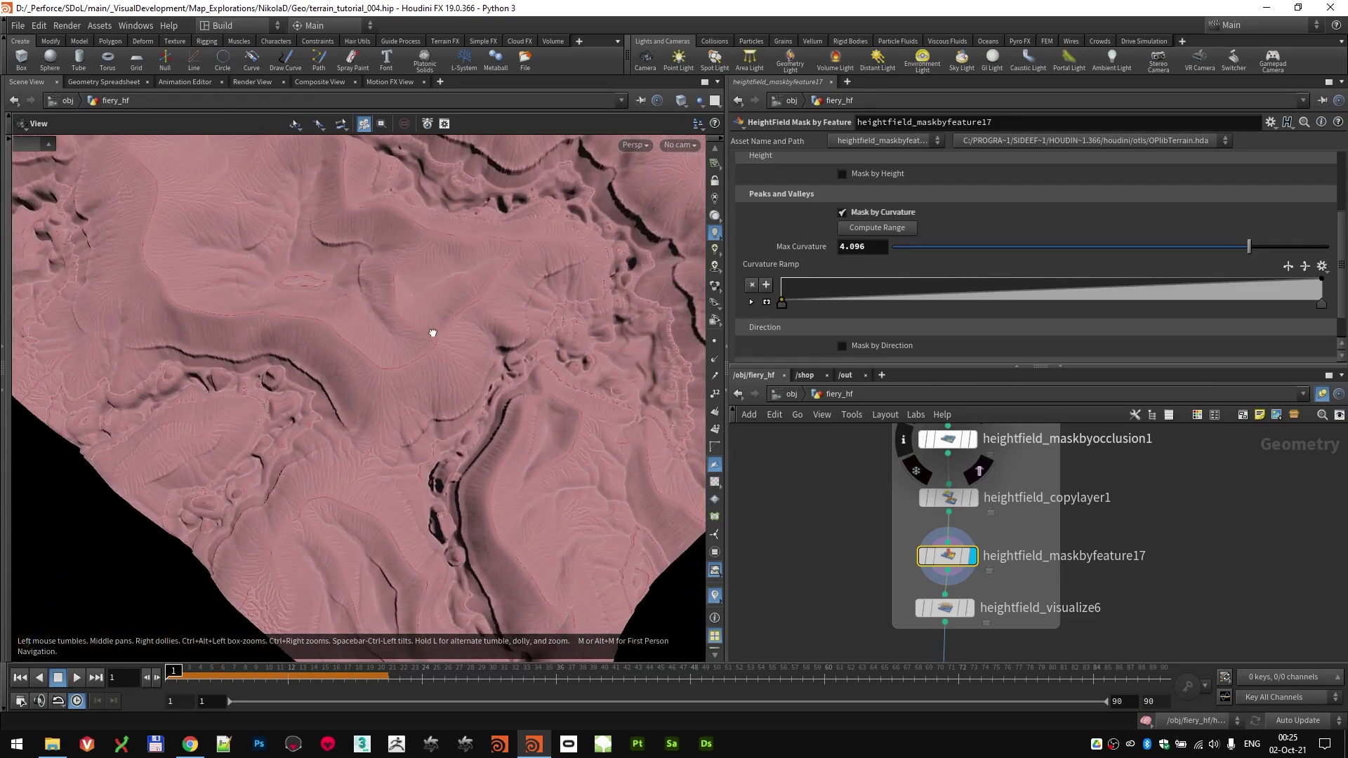
Step: Display heightfield_visualize6 and look through its material, elevation range and height ramp settings
click(948, 613)
scroll(934, 314, up, 4)
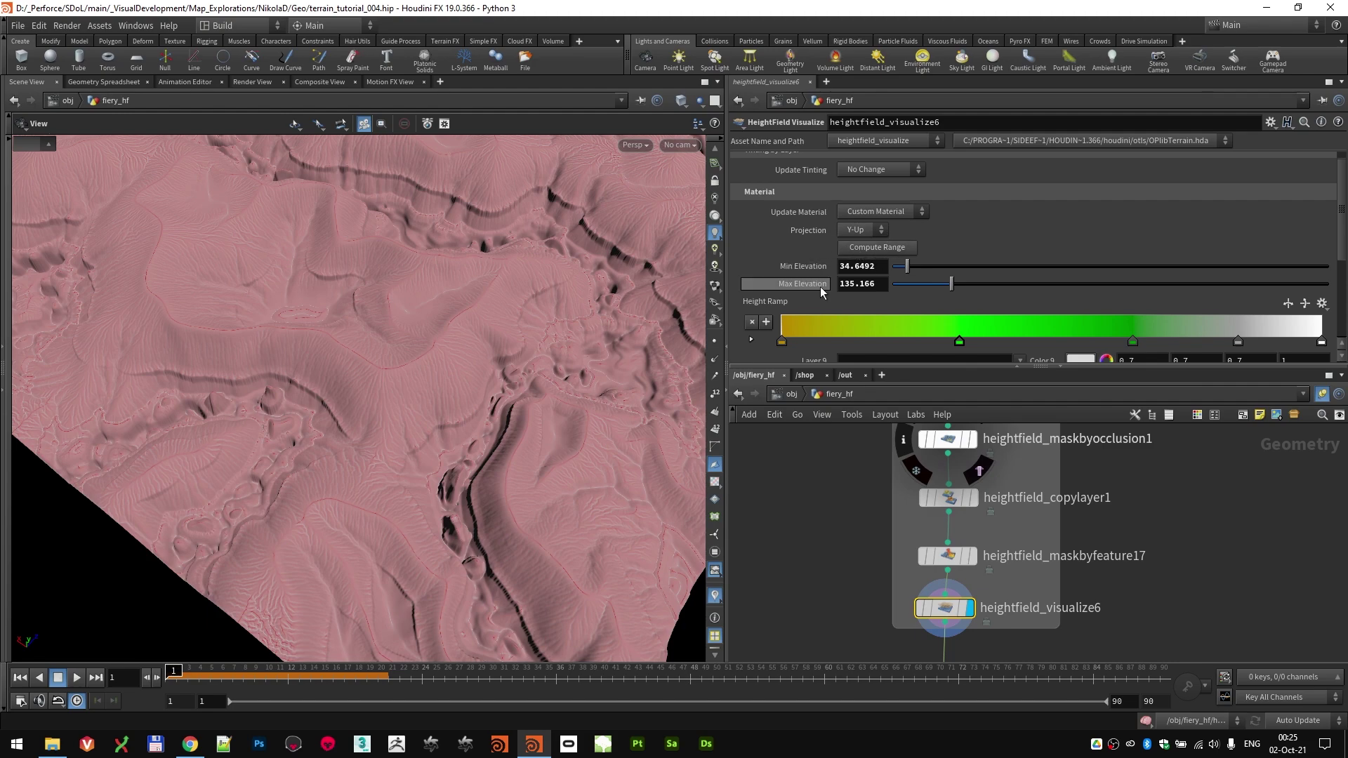
scroll(840, 548, down, 4)
Step: Display the OUT_FIERY null at the end of the network and view the complete terrain
middle_drag(852, 578, 866, 504)
scroll(911, 564, up, 5)
click(911, 588)
click(947, 555)
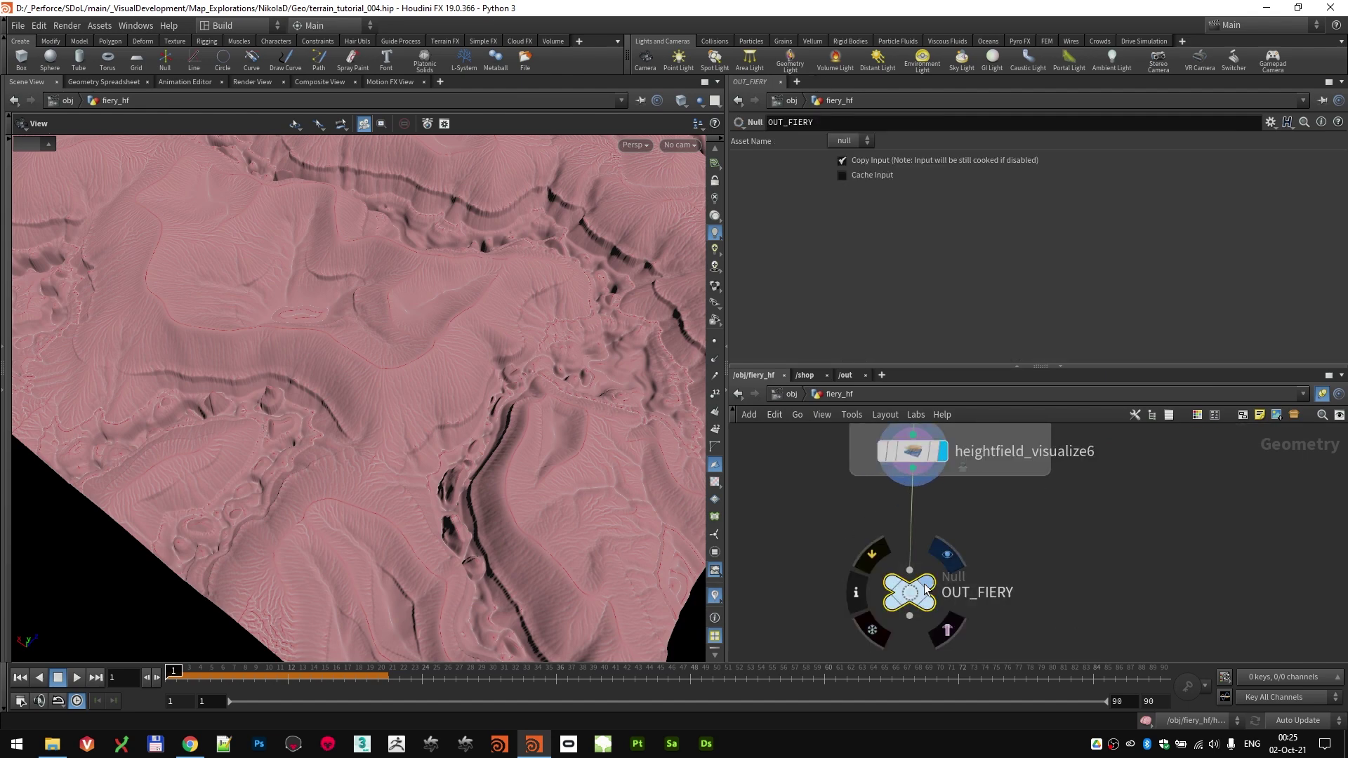
scroll(501, 391, down, 5)
middle_drag(501, 391, 436, 398)
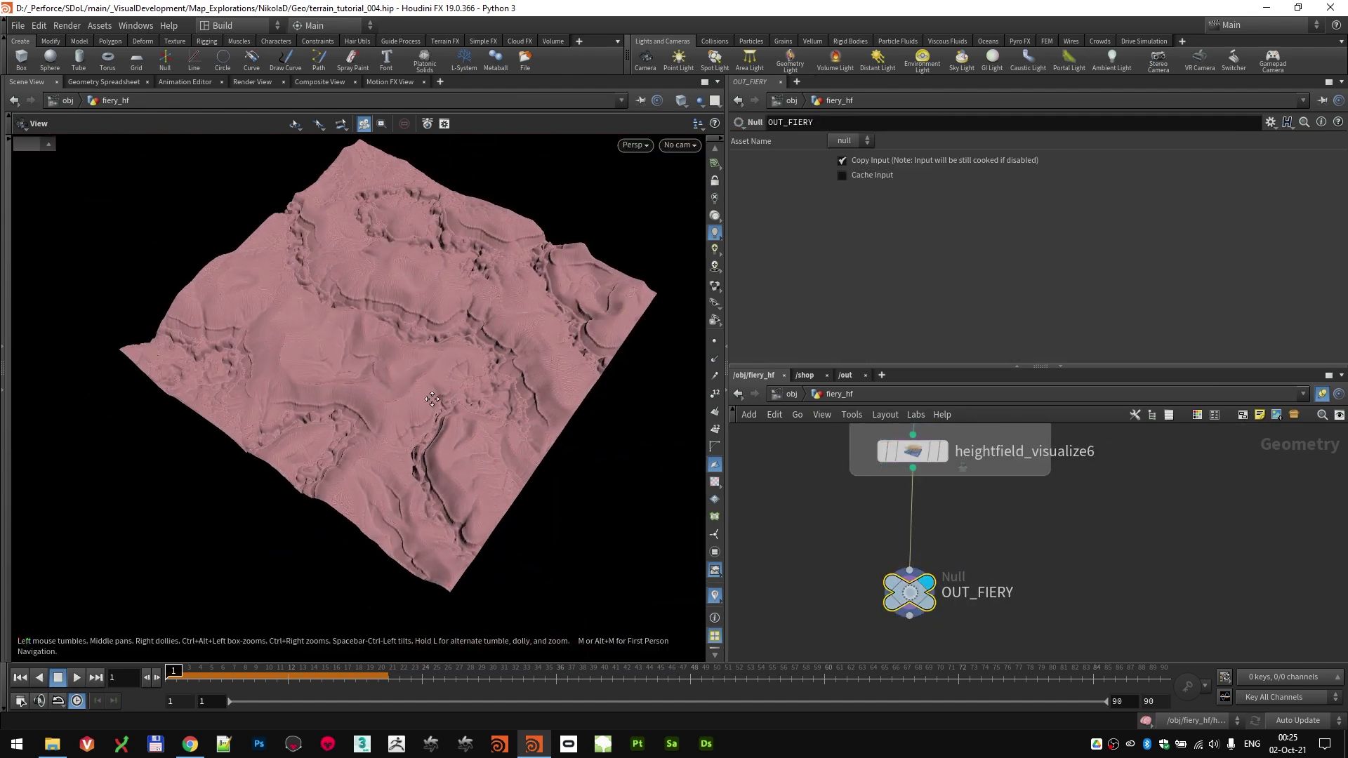
Step: Switch the scene view pane to a network view and frame the selected OUT_FIERY null
key(alt+2)
key(f)
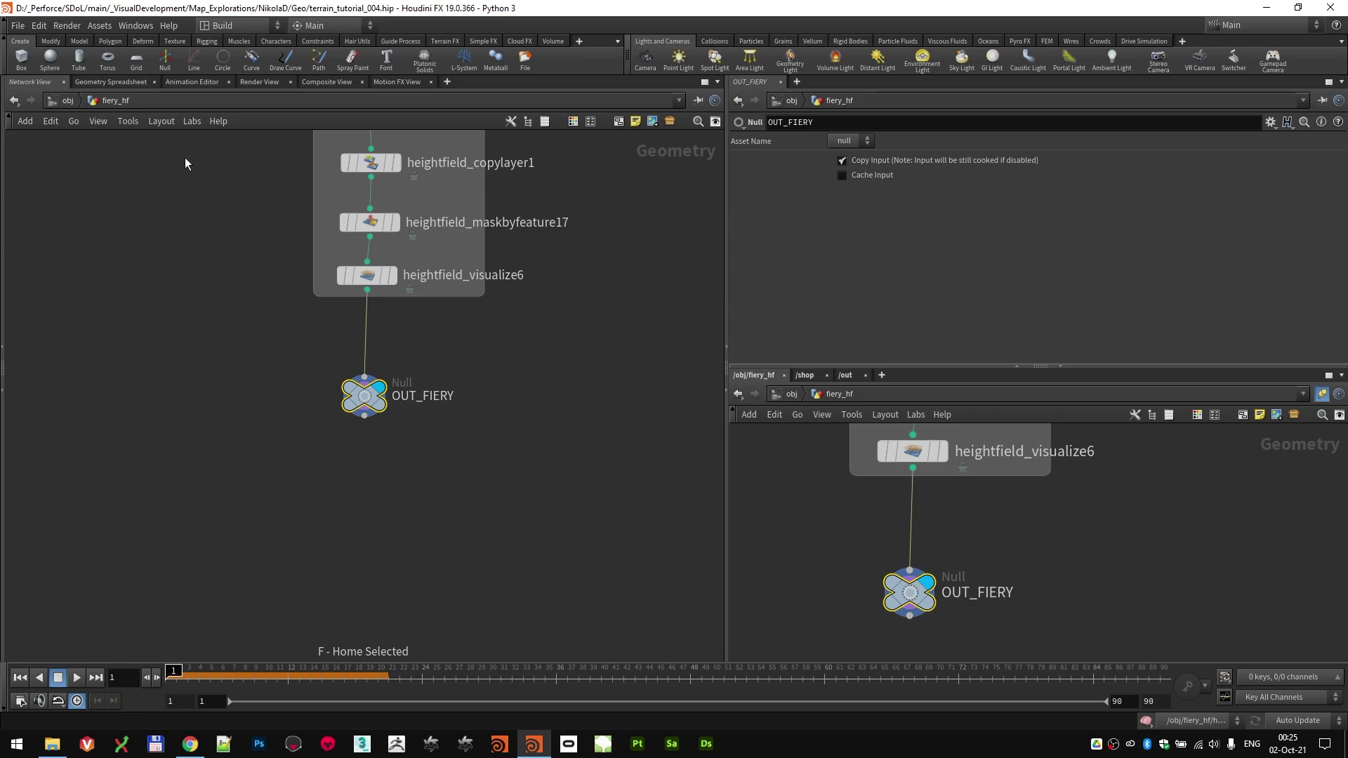